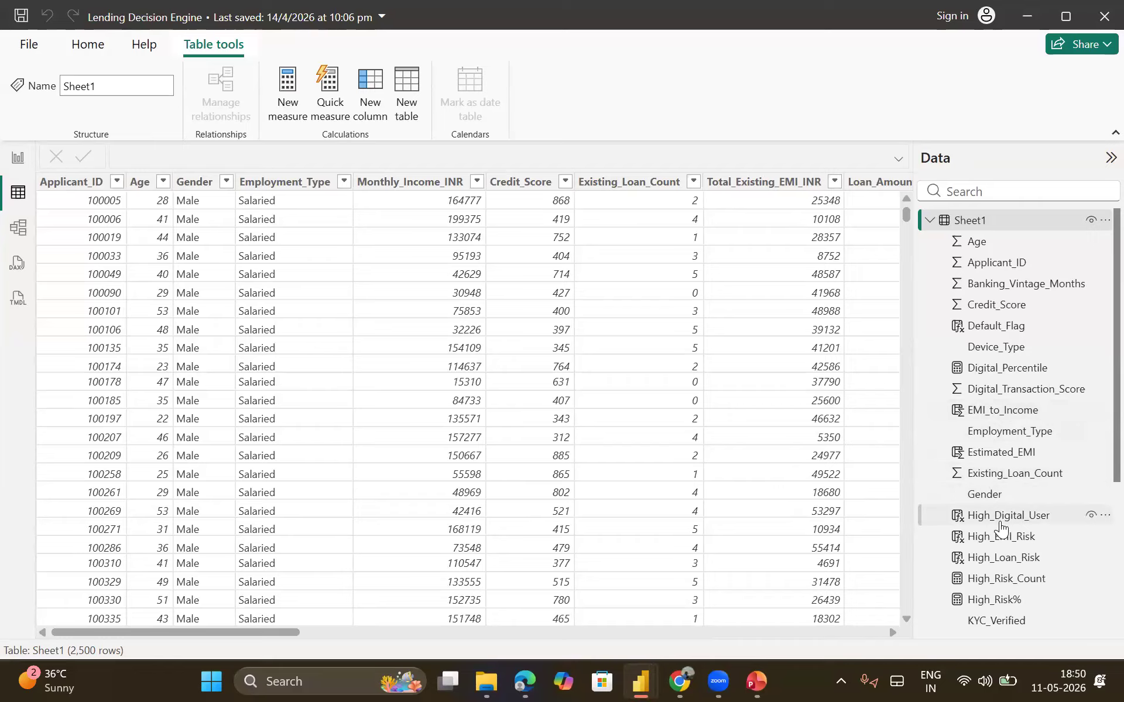
- Show the formulas of the Estimated_EMI and Loan_to_Income columns and enlarge the formula text for reading
left_click(991, 461)
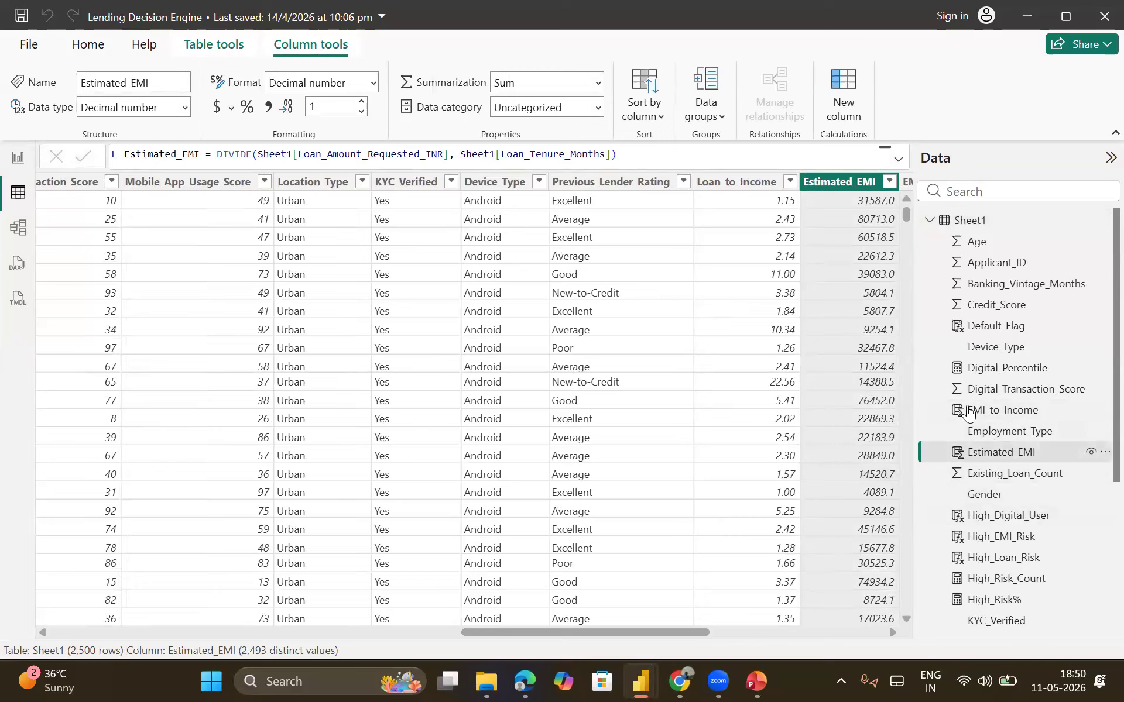
scroll(998, 468, "down", 4)
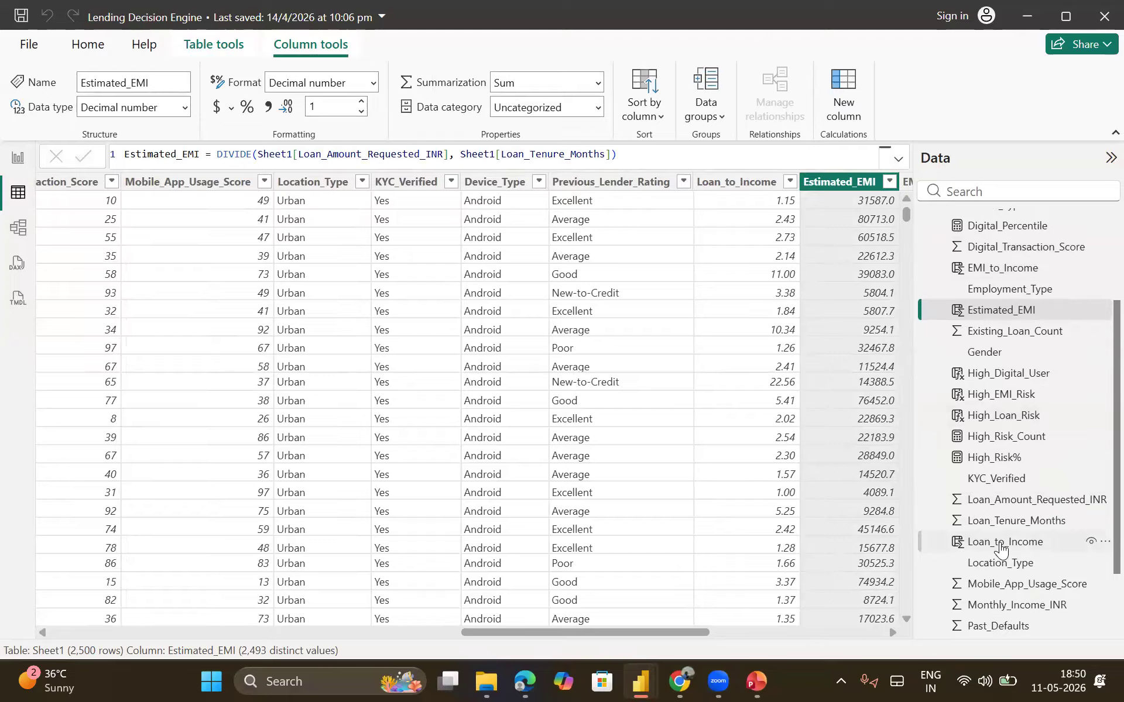
left_click(1000, 545)
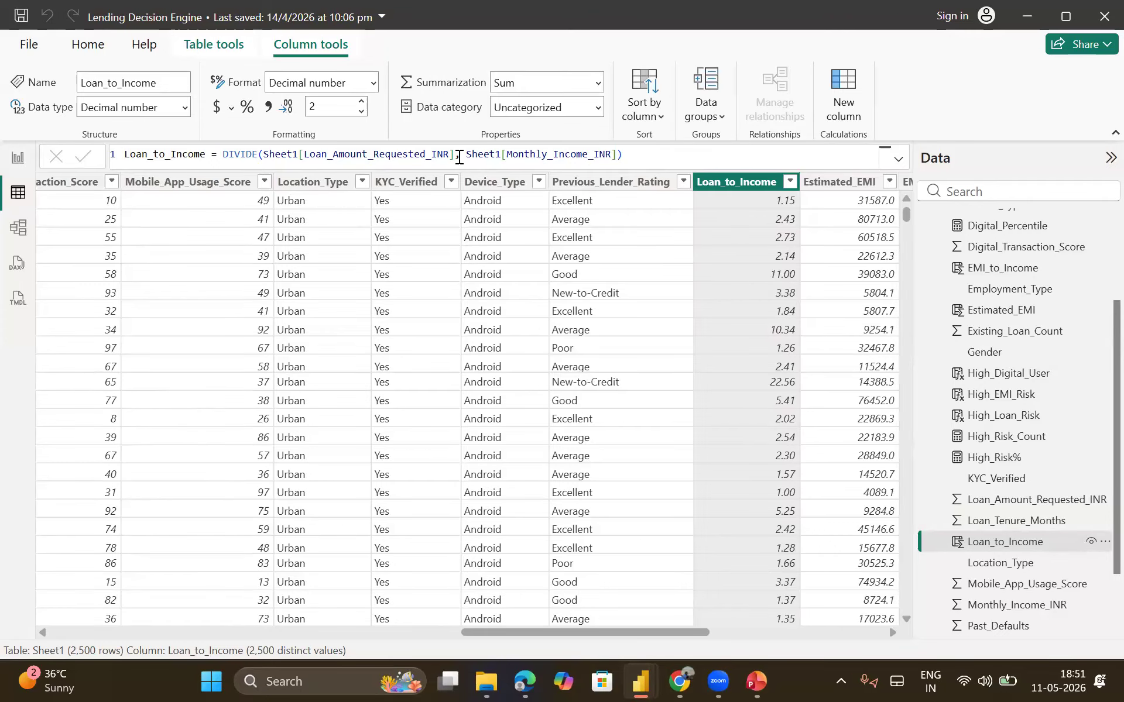
left_click(643, 163)
scroll(643, 162, "up", 7)
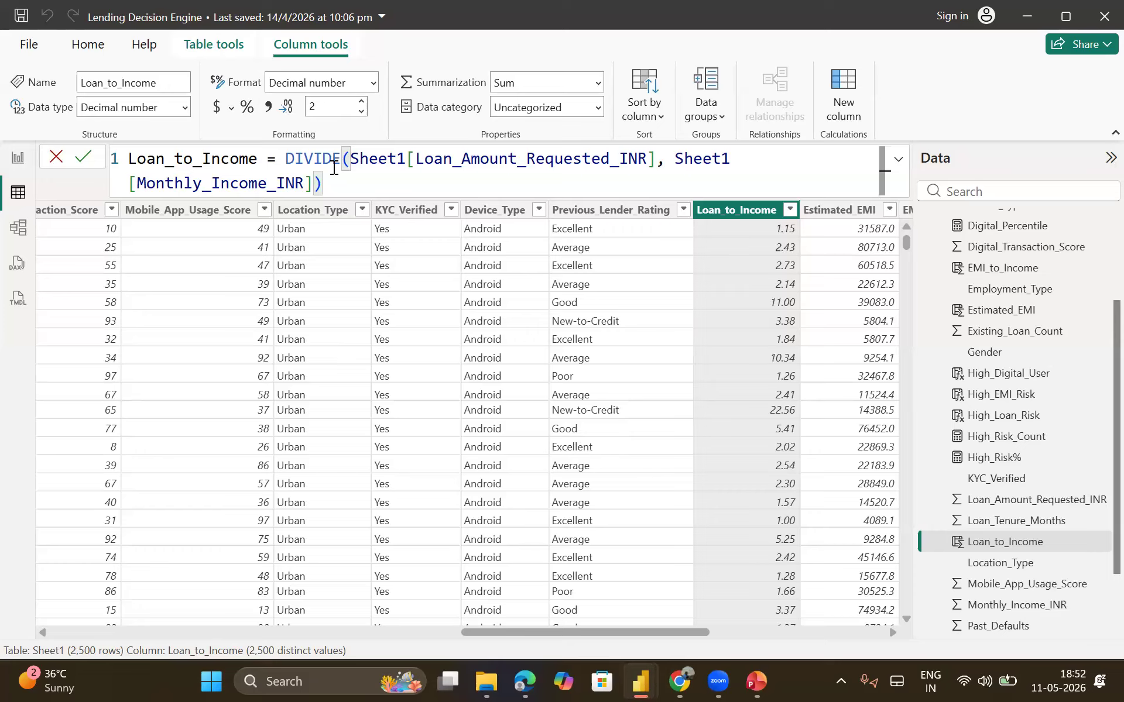
- Examine the source and calculated columns across Sheet1, from Credit_Score and Loan_Amount_Requested_INR through Loan_to_Income to High_EMI_Risk
scroll(694, 346, "right", 3)
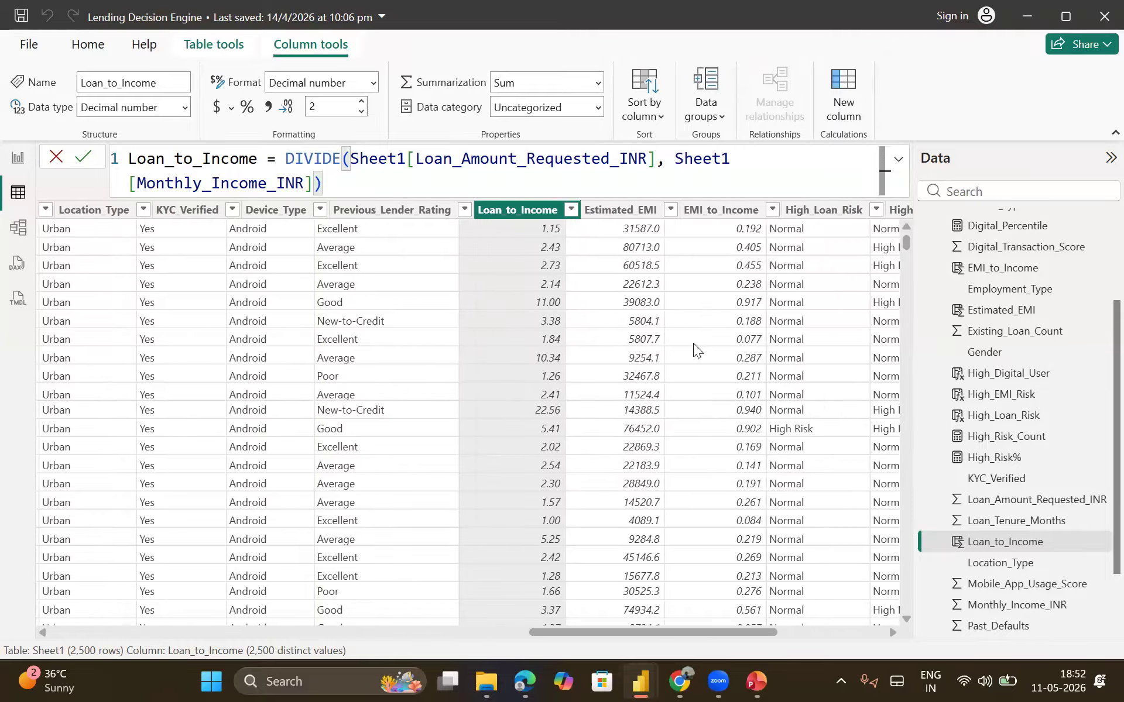
scroll(693, 343, "right", 2)
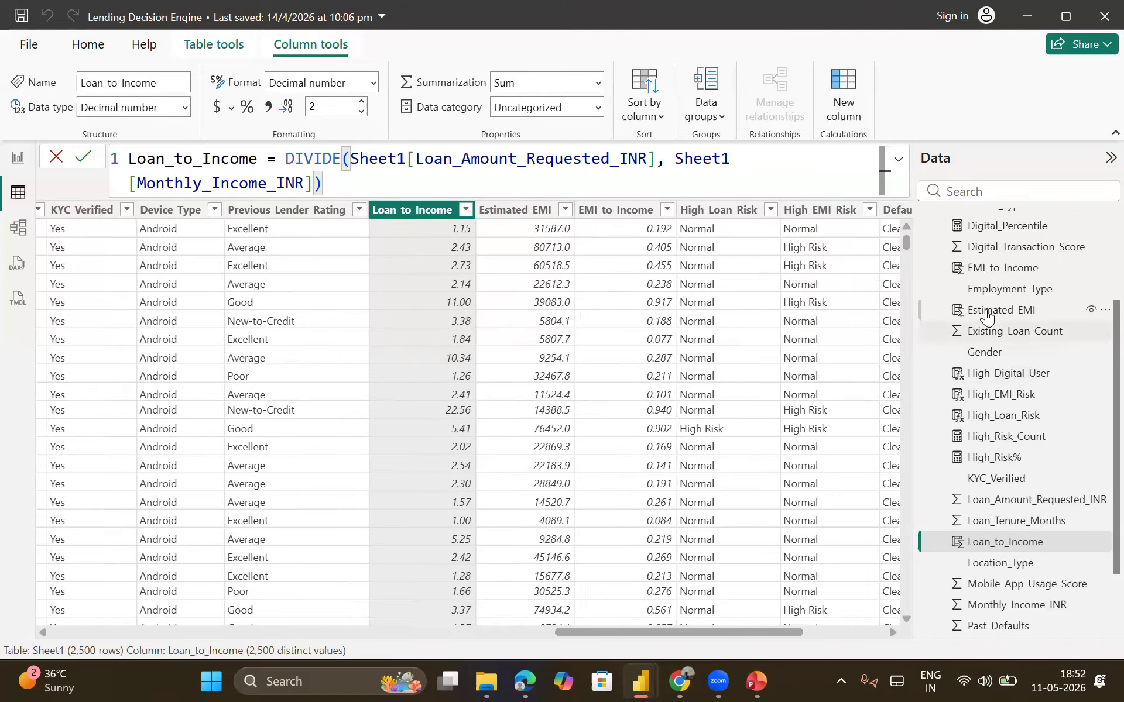
scroll(564, 423, "left", 3)
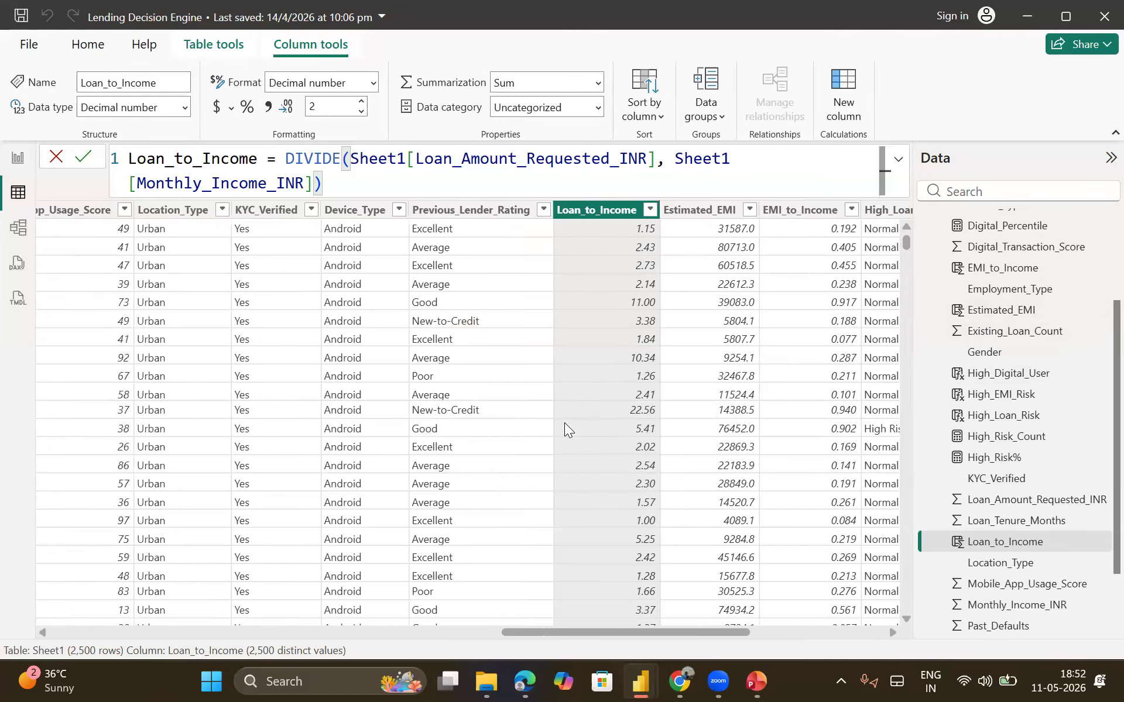
scroll(565, 422, "left", 10)
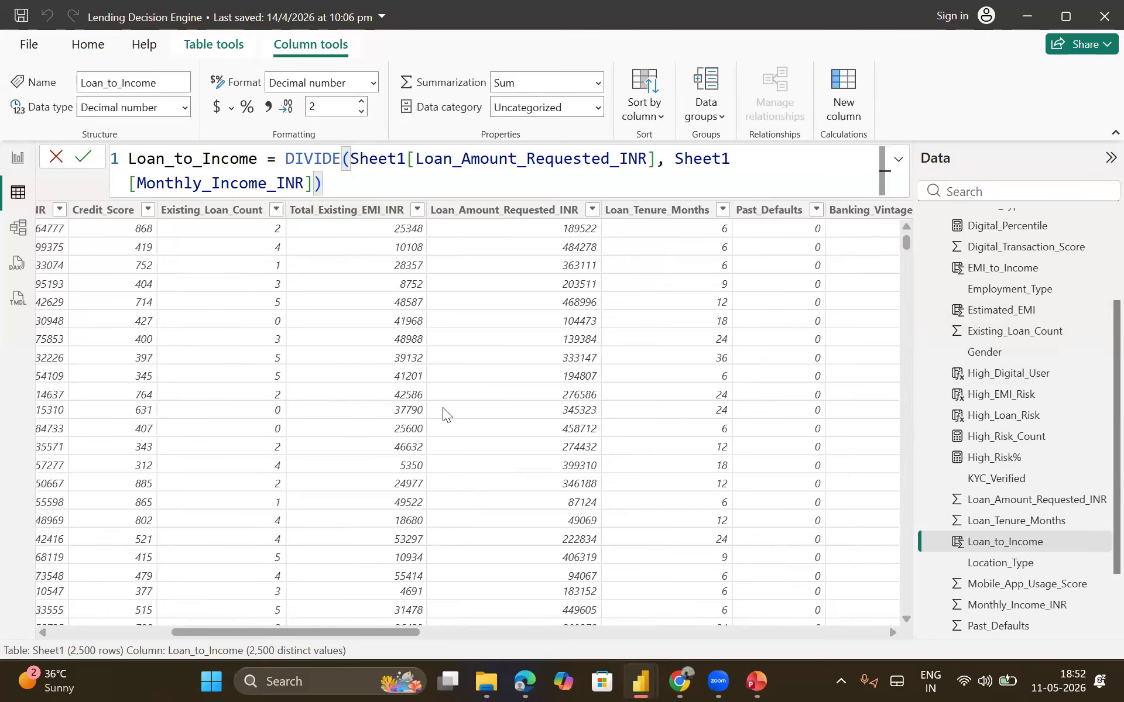
scroll(400, 372, "right", 5)
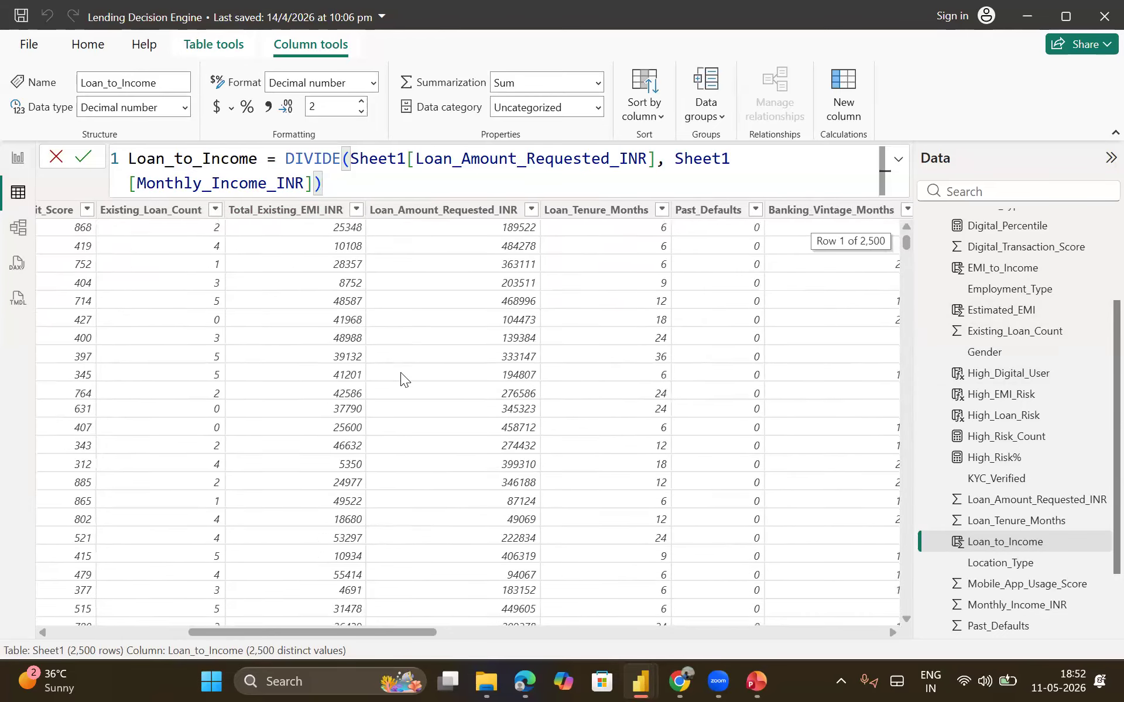
scroll(401, 372, "right", 6)
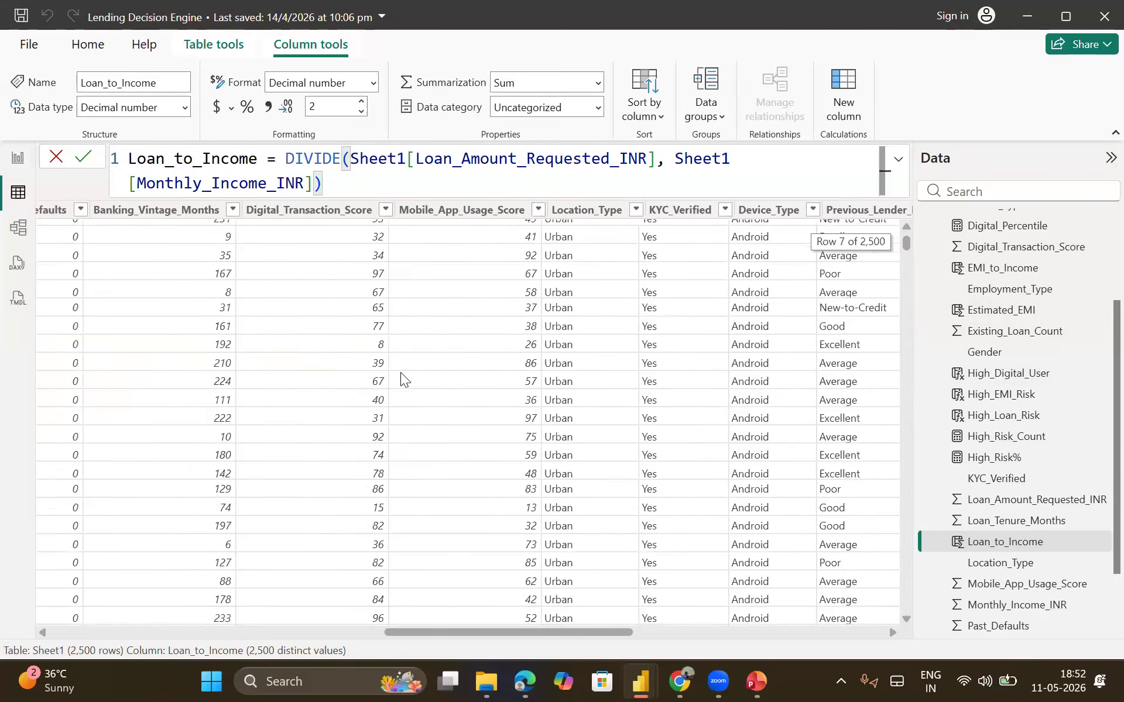
scroll(400, 373, "right", 4)
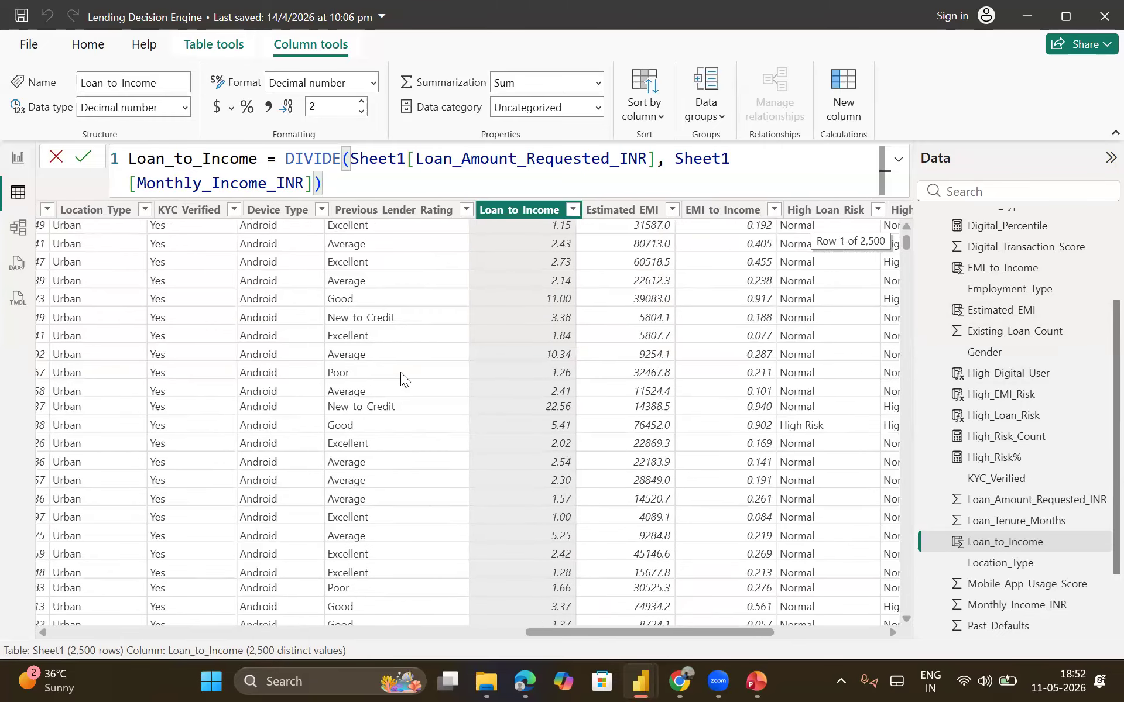
- Show the formula of the Estimated_EMI column, followed by the formula of the EMI_to_Income column
scroll(401, 373, "up", 1)
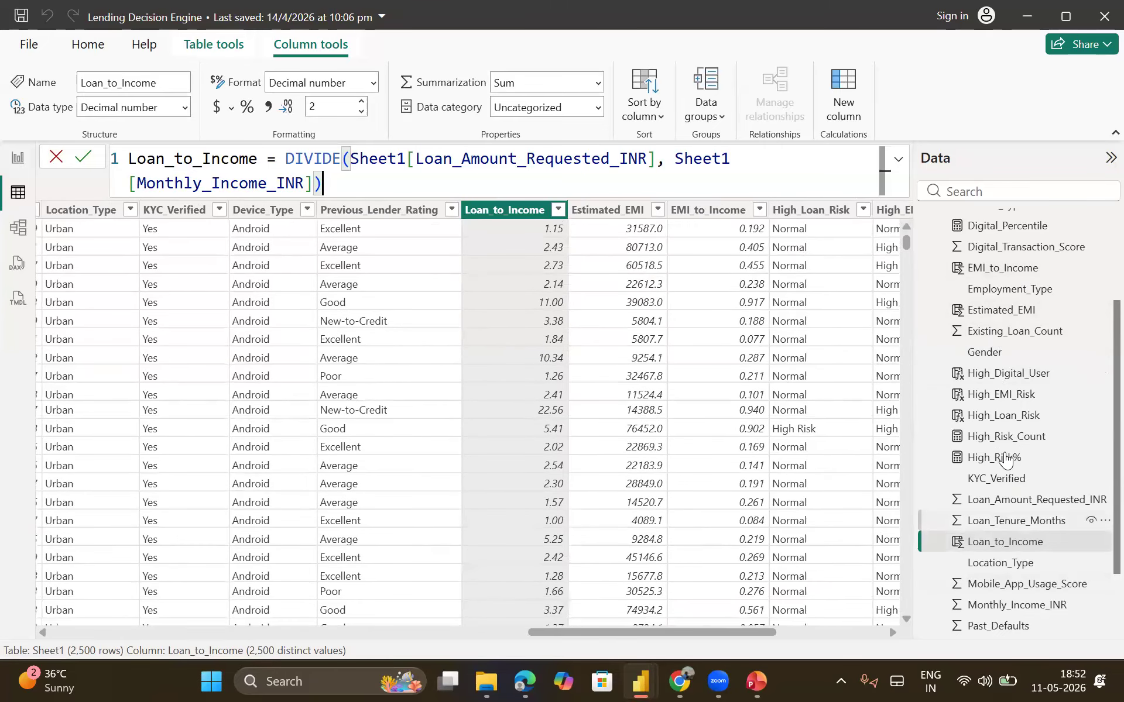
scroll(1005, 384, "up", 1)
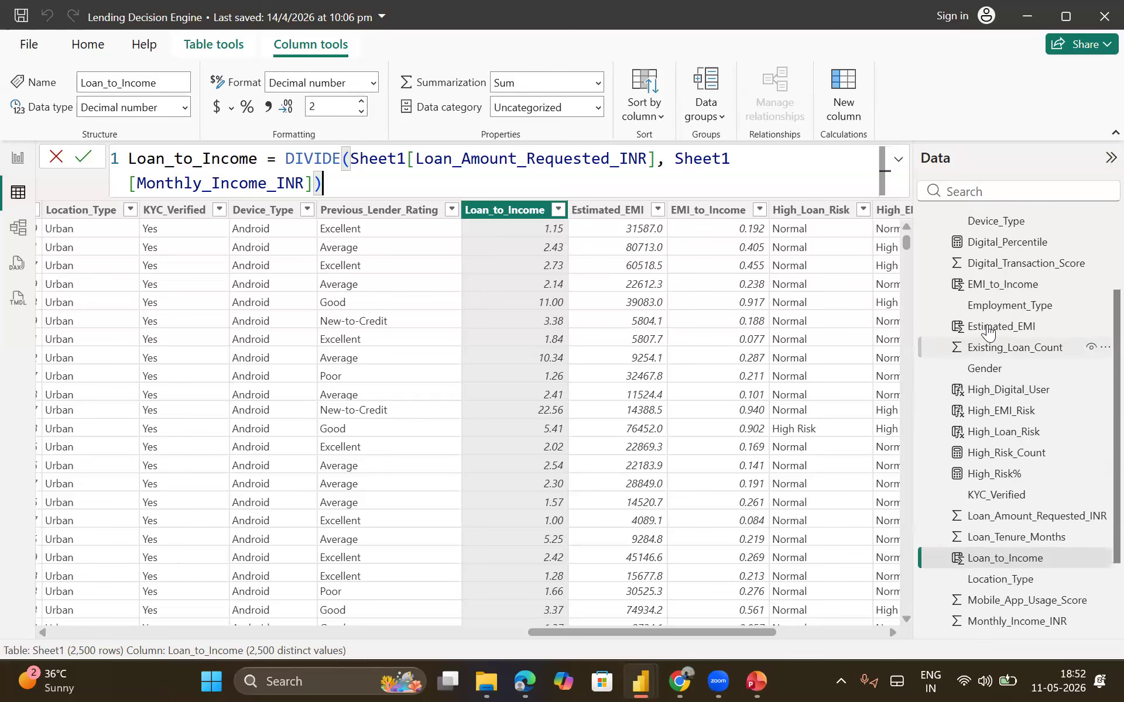
left_click(988, 329)
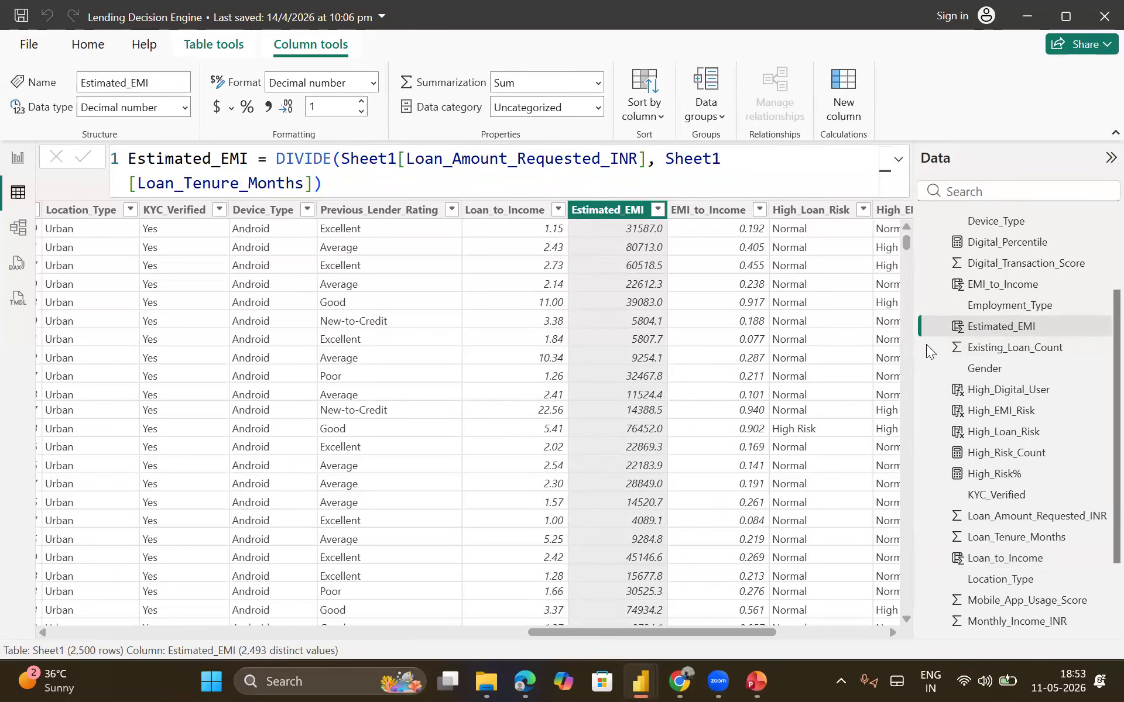
left_click(987, 287)
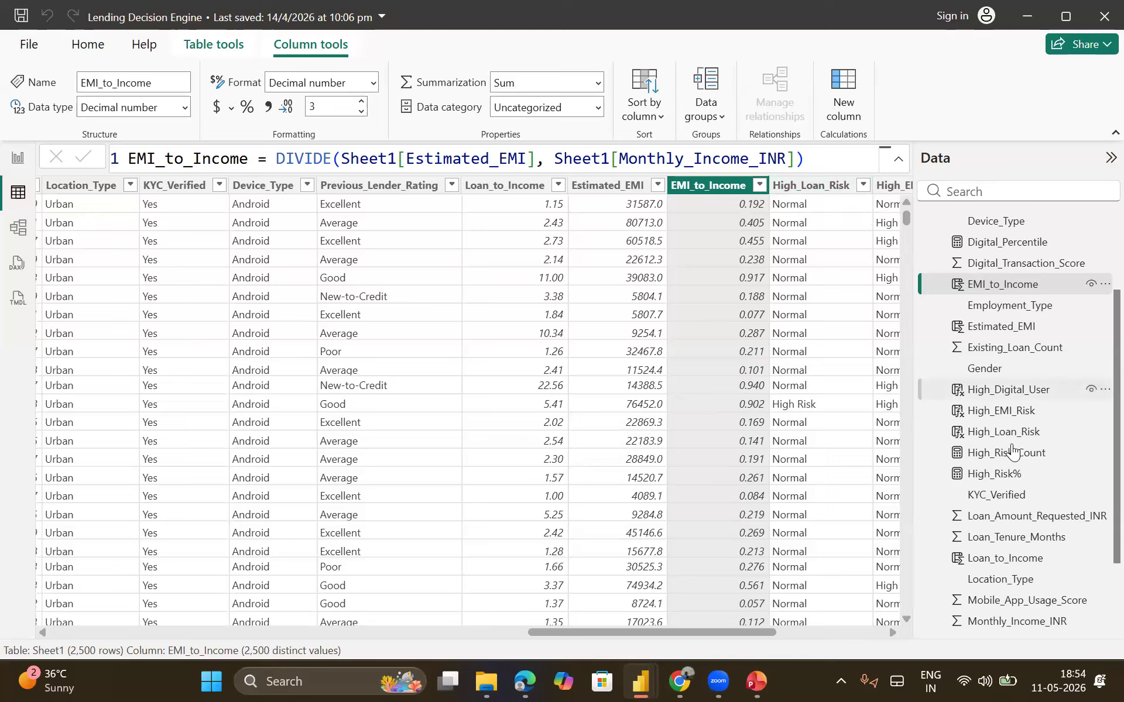
- Review the High_Loan_Risk formula against the Boundary Conditions slide in PowerPoint, highlighting the && operator and the complete expression in Power BI
left_click(997, 433)
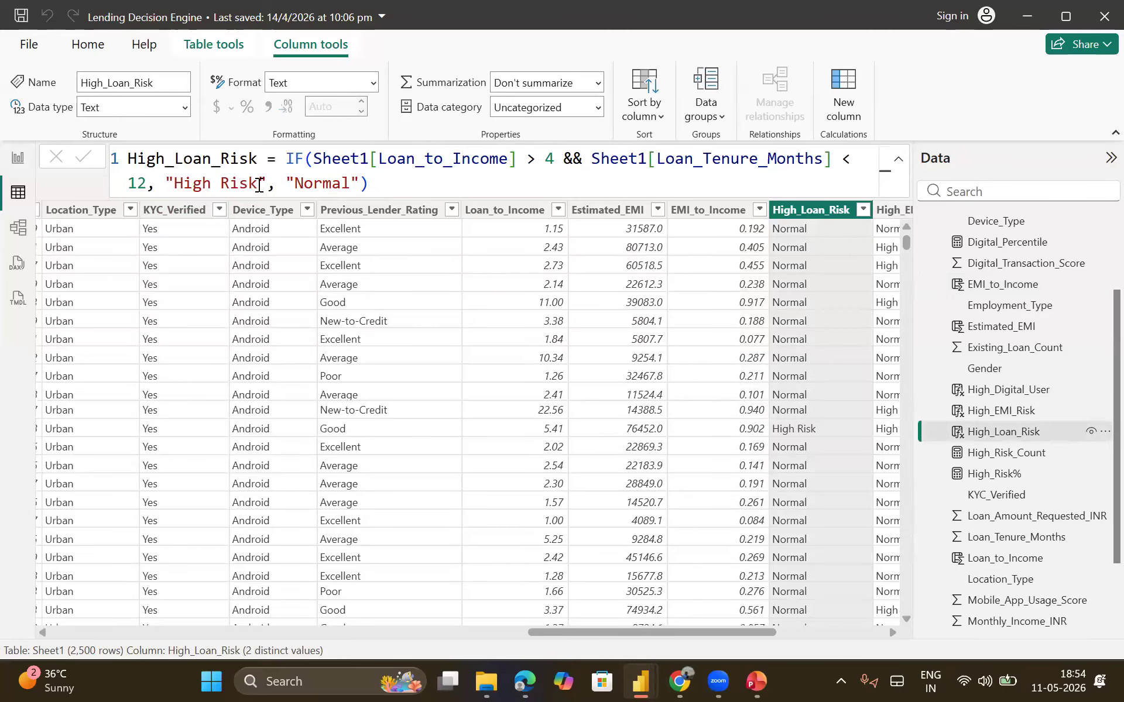
scroll(741, 411, "right", 3)
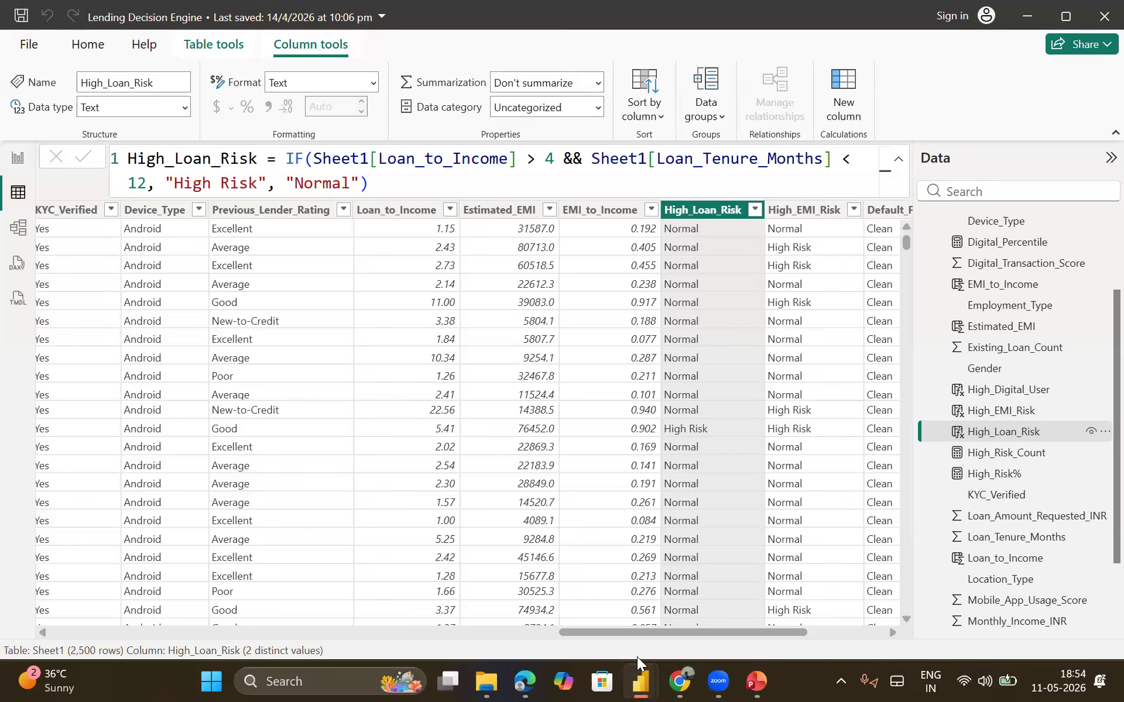
left_click(757, 681)
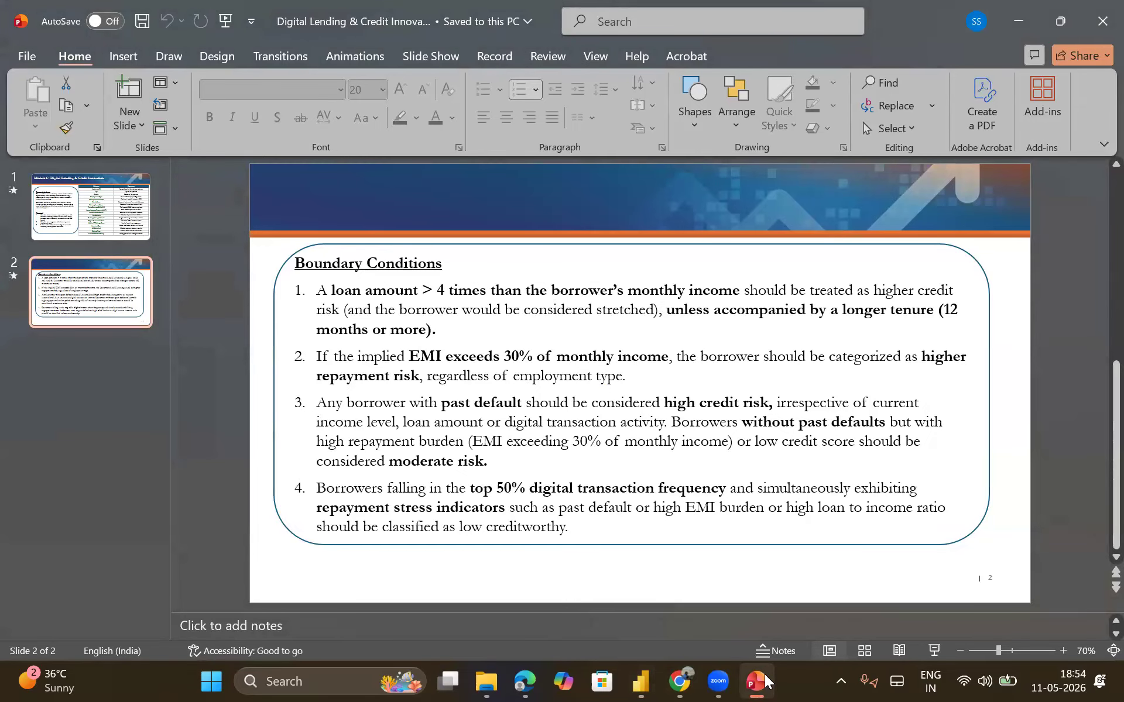
mouse_move(767, 682)
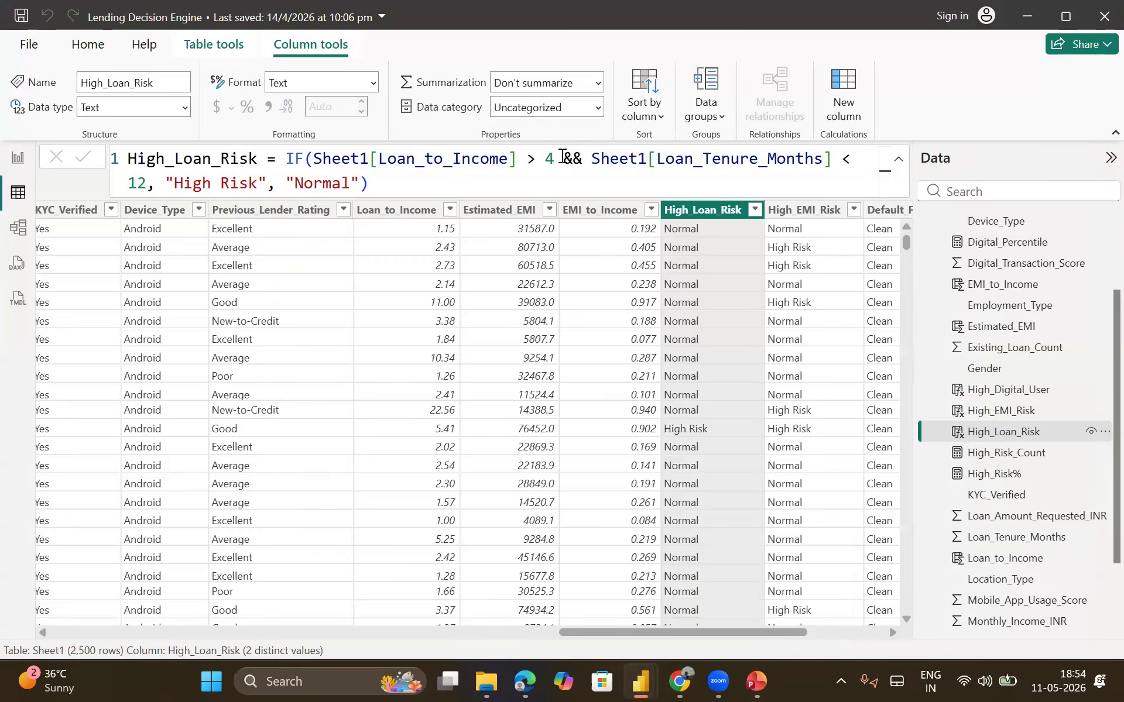
double_click(579, 158)
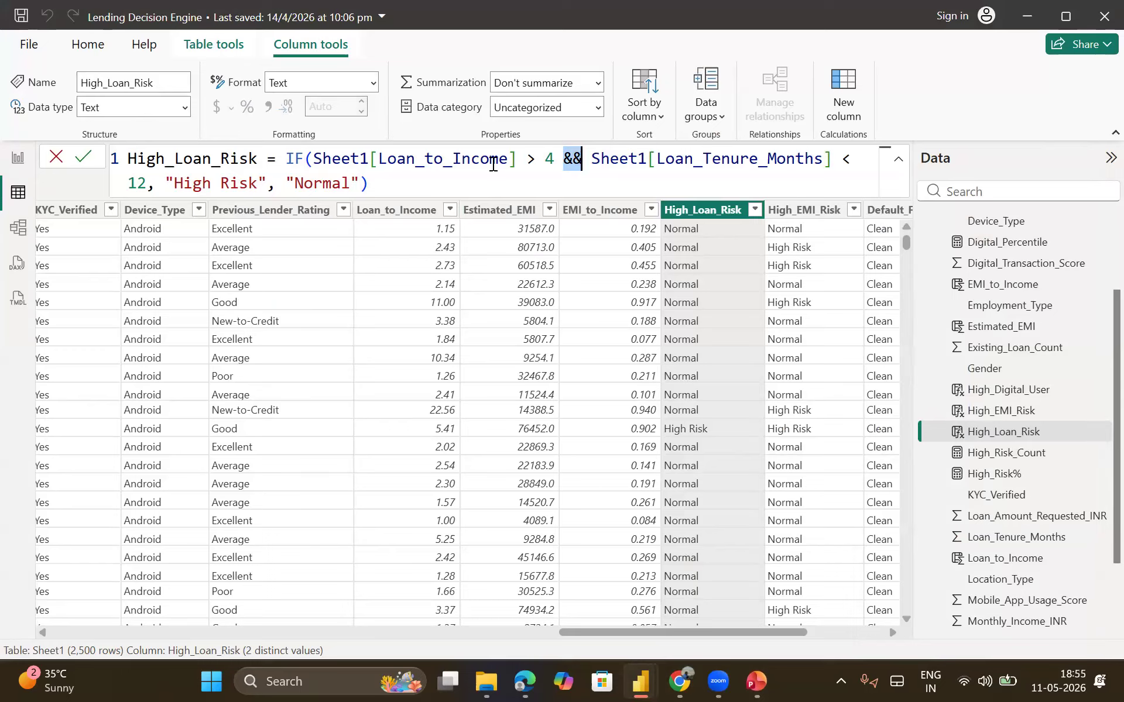
left_click(400, 182)
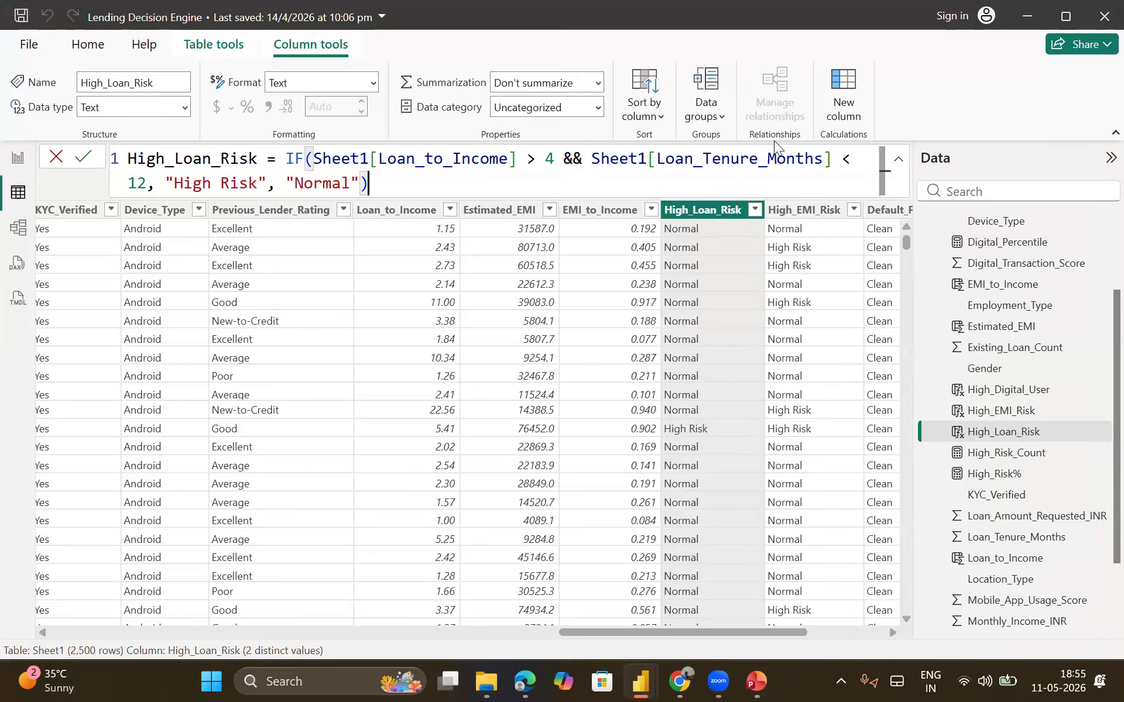
key("ctrl+a")
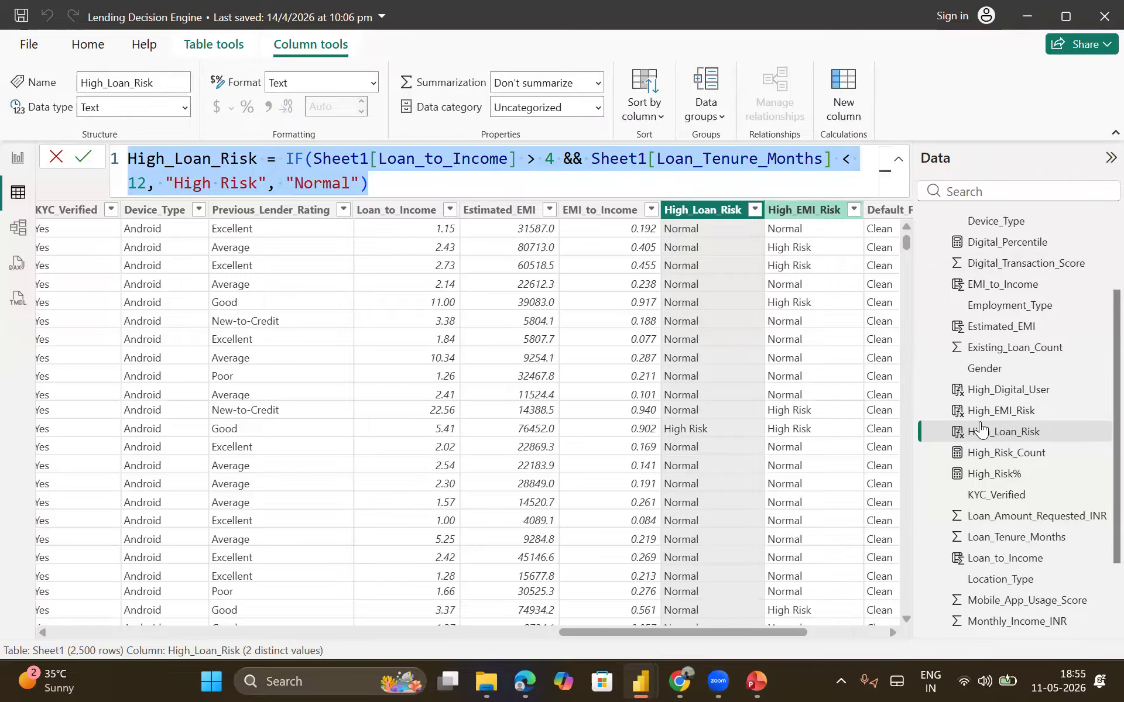
- Review the High_EMI_Risk formula against the EMI rule on the Boundary Conditions slide in PowerPoint, and return to Power BI
left_click(1001, 411)
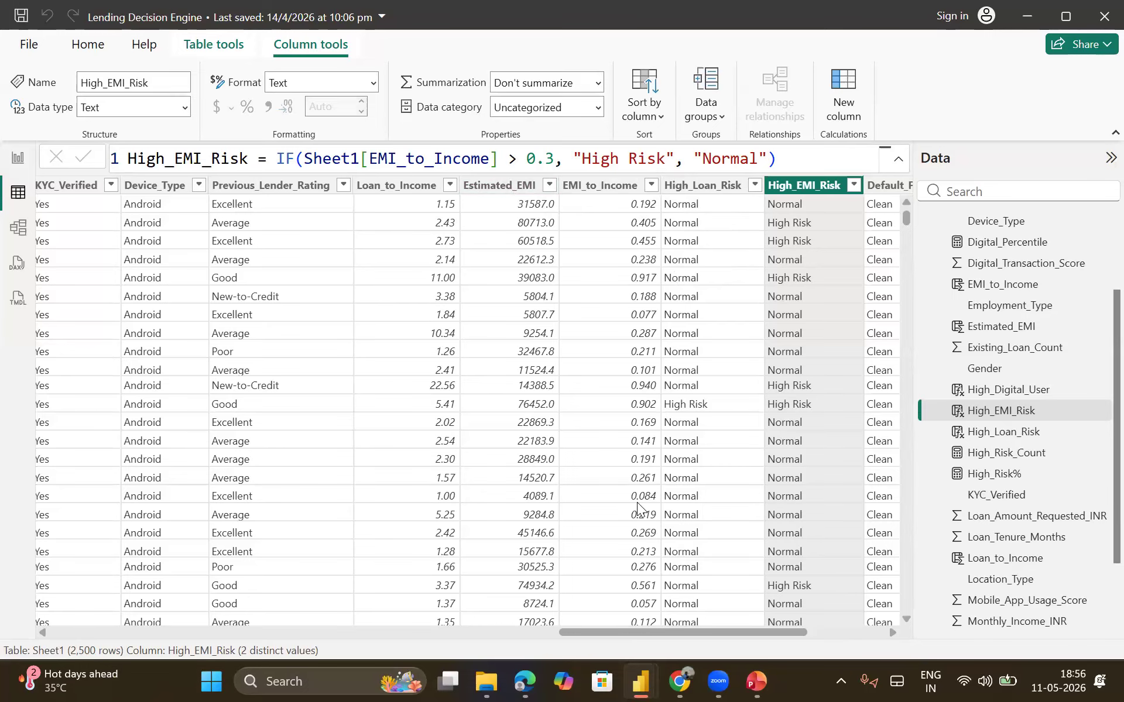
scroll(637, 503, "right", 2)
scroll(637, 503, "right", 1)
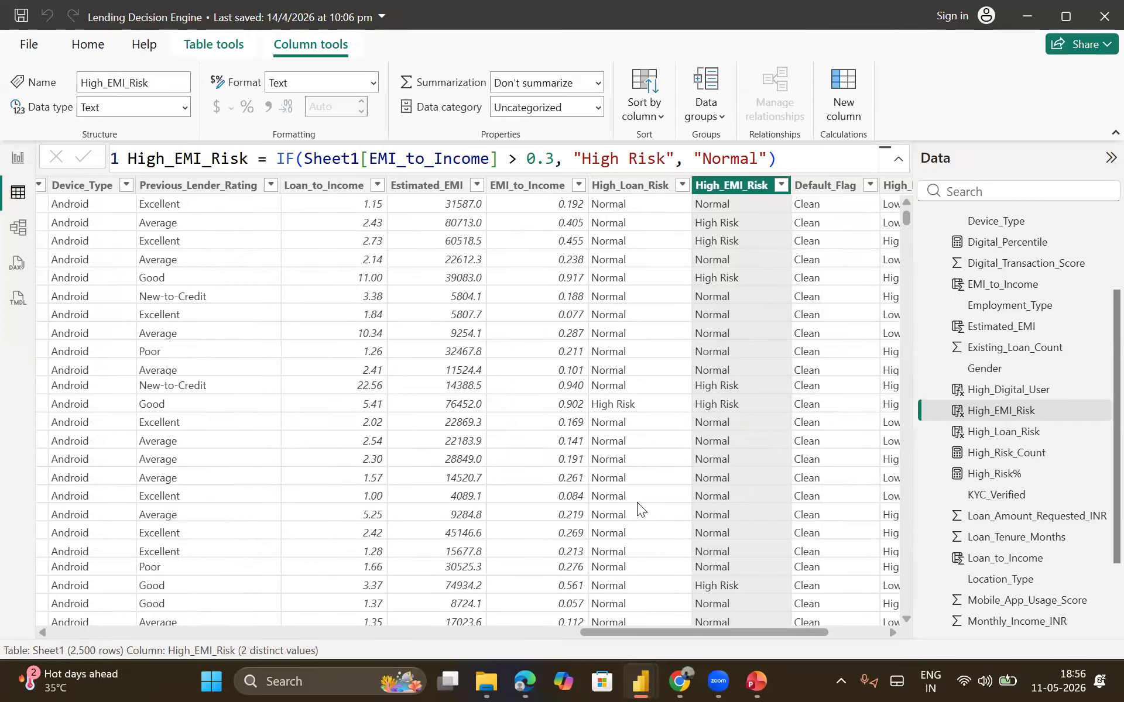
left_click(755, 681)
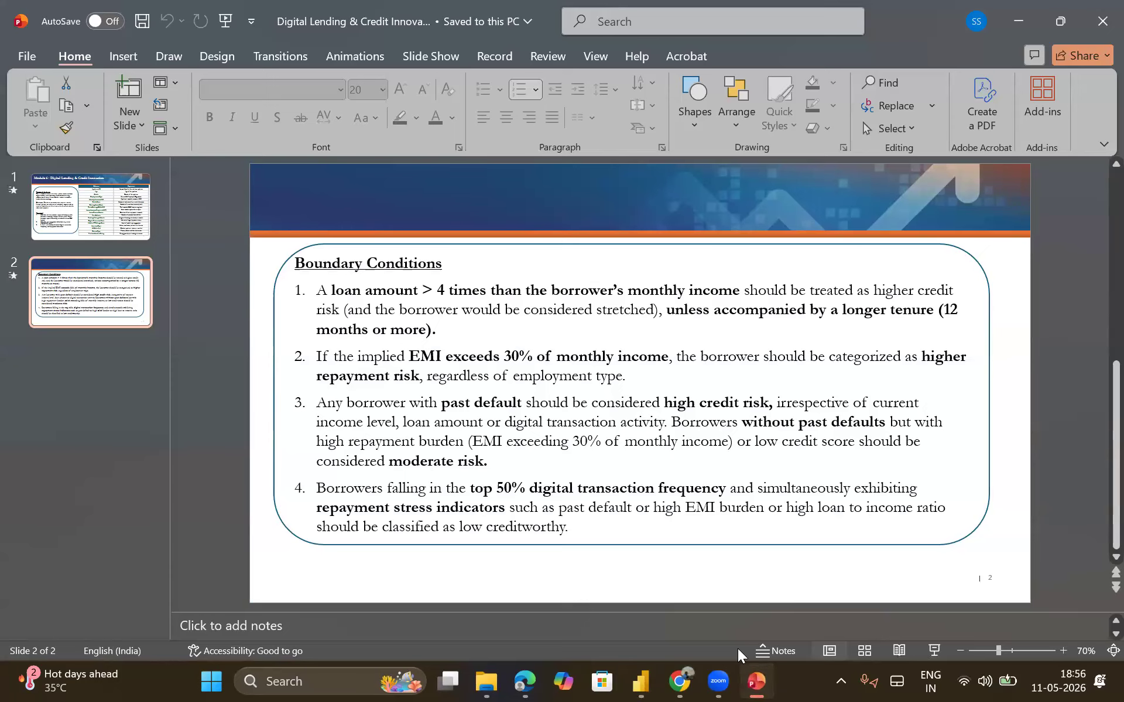
left_click(752, 679)
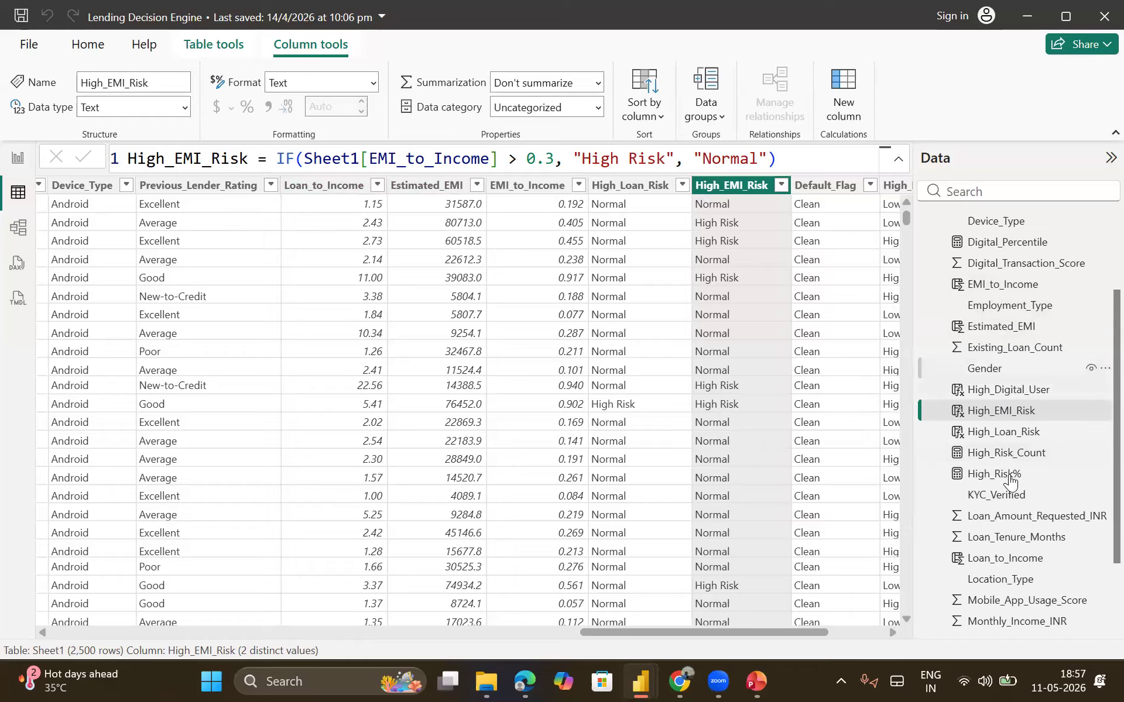
- Show the Loan_to_Income column's formula again and select its complete text
scroll(1011, 480, "down", 3)
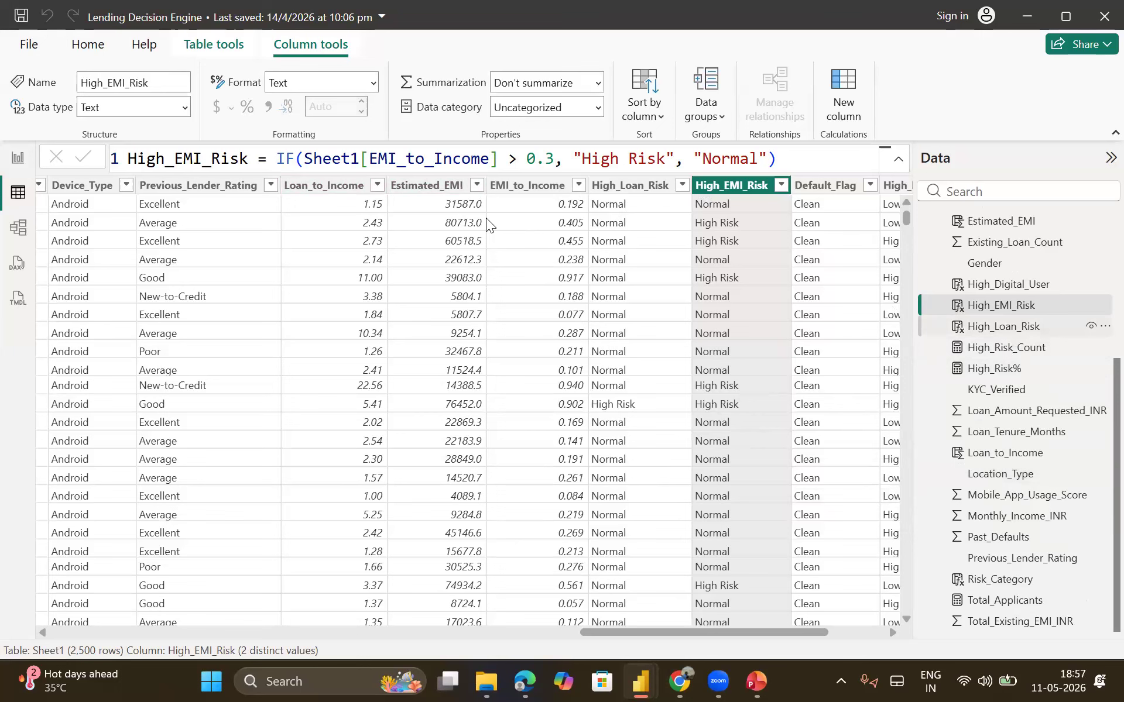
left_click(315, 186)
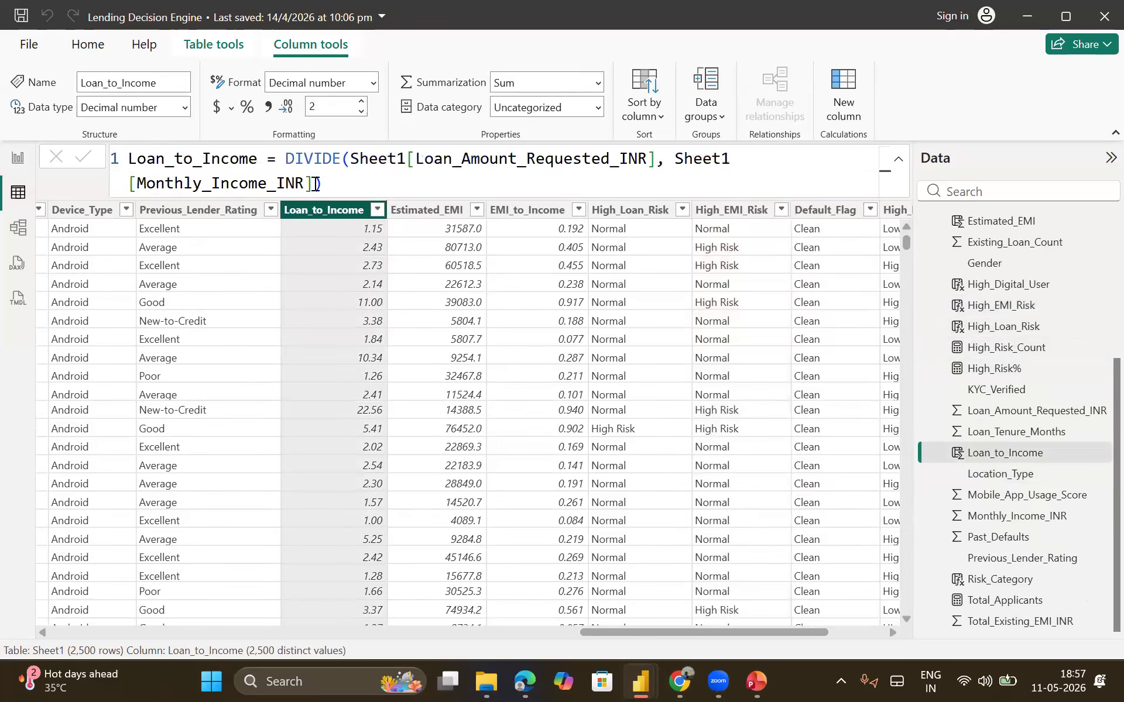
left_click_drag(341, 187, 128, 159)
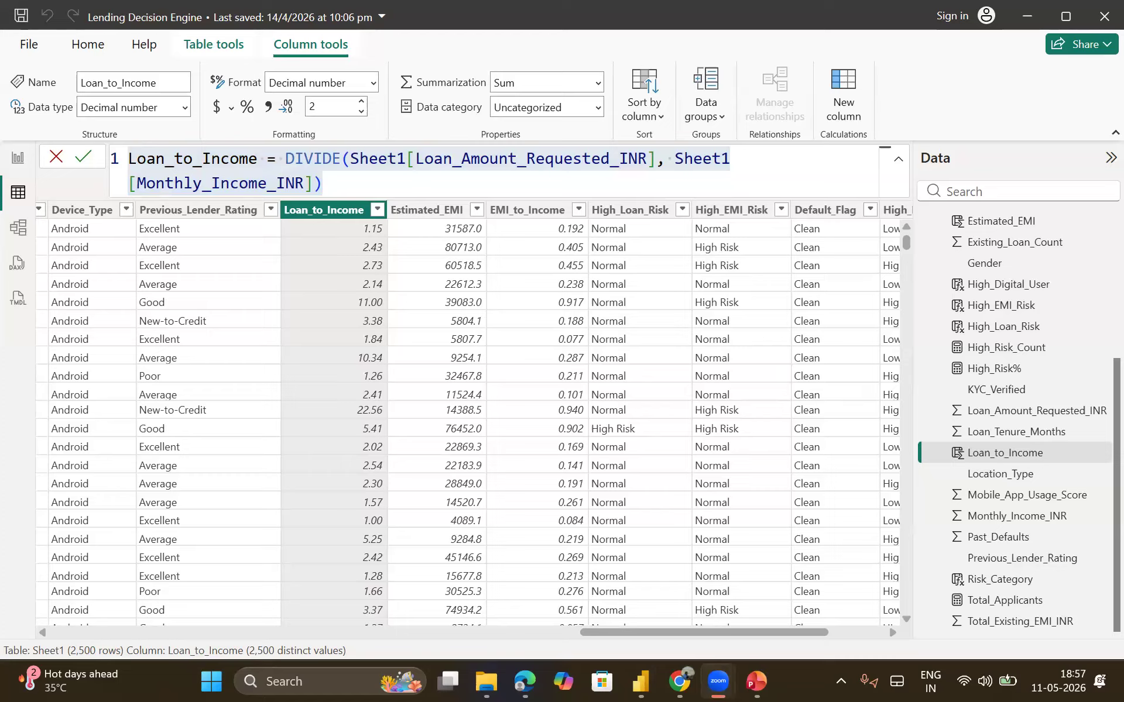
- Select the complete formula text of the Estimated_EMI column and of the EMI_to_Income column in turn
left_click(417, 211)
left_click_drag(333, 183, 8, 158)
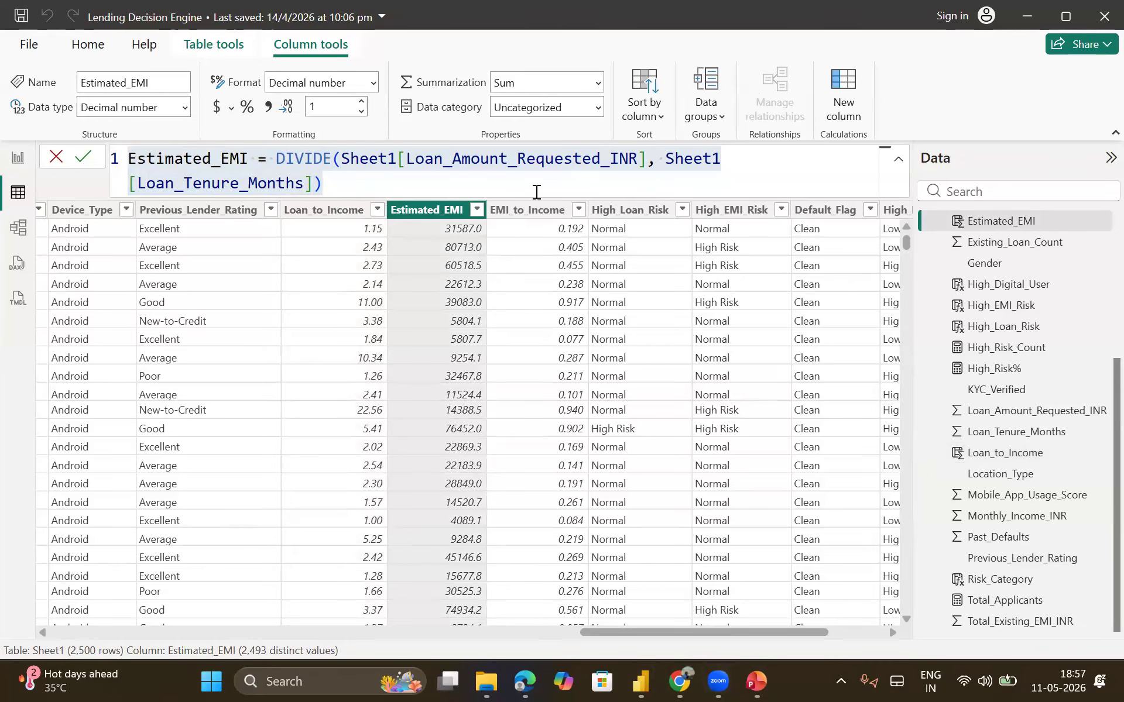
left_click(515, 210)
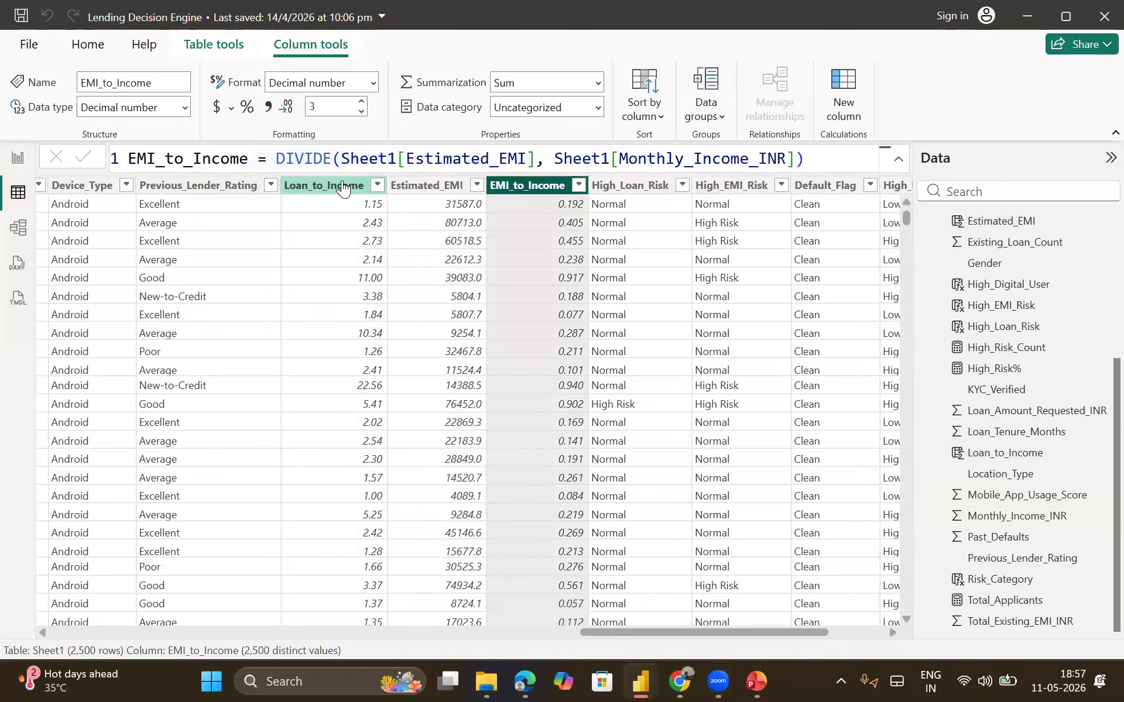
triple_click(130, 164)
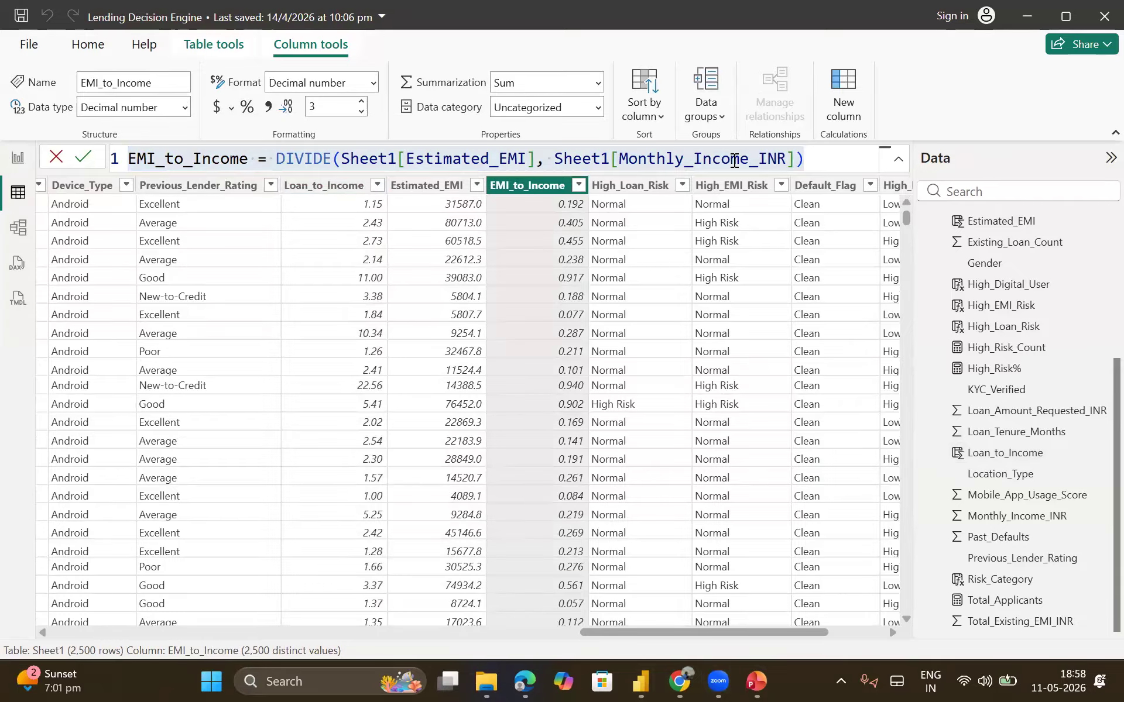
- Select the complete formula text of the High_Loan_Risk column and switch to Zoom
left_click(629, 186)
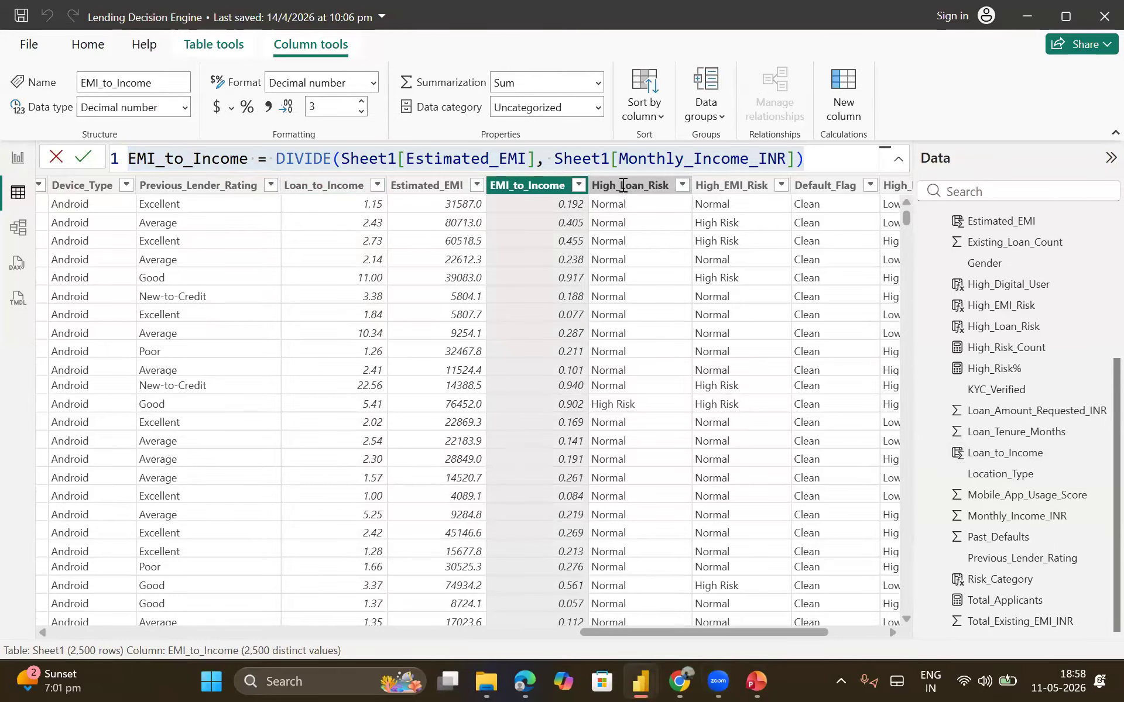
left_click(385, 183)
left_click_drag(384, 183, 122, 155)
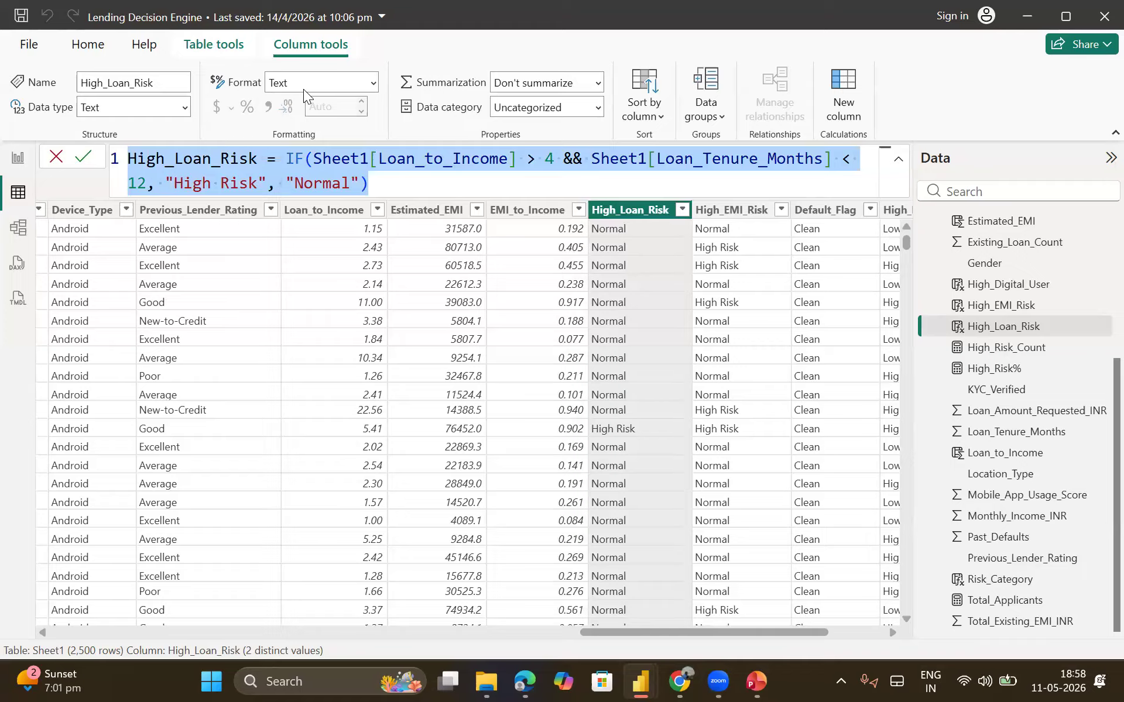
key("alt+Tab")
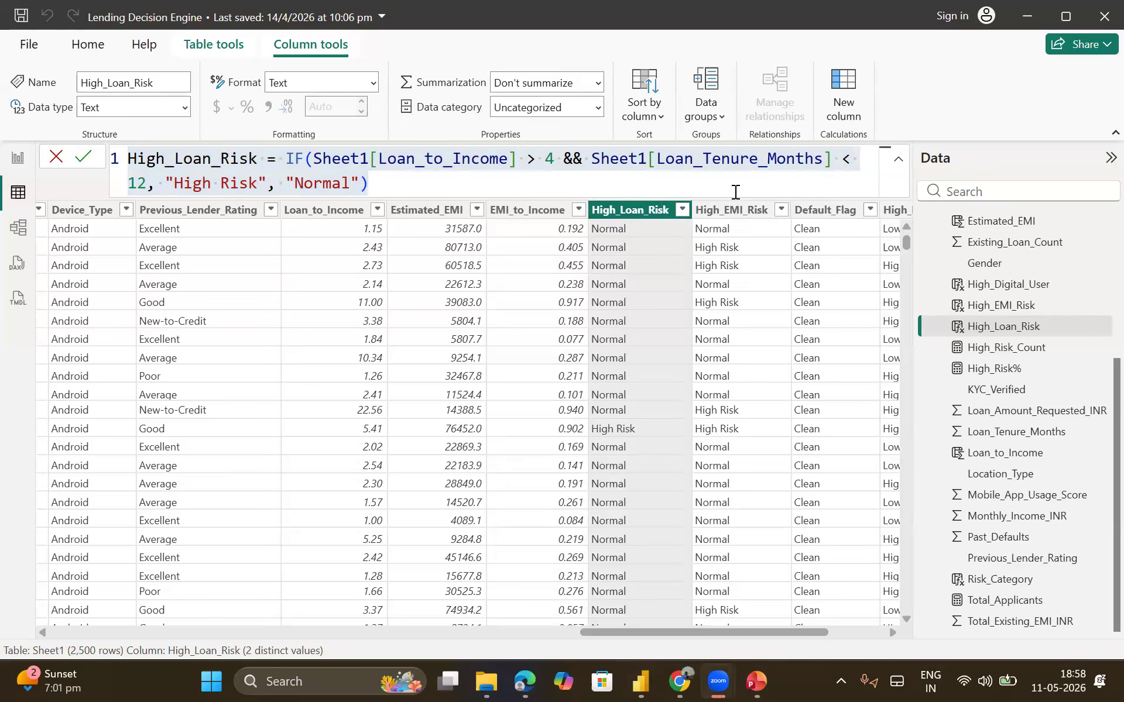
- Show the High_EMI_Risk column's formula and select its complete text
left_click(741, 210)
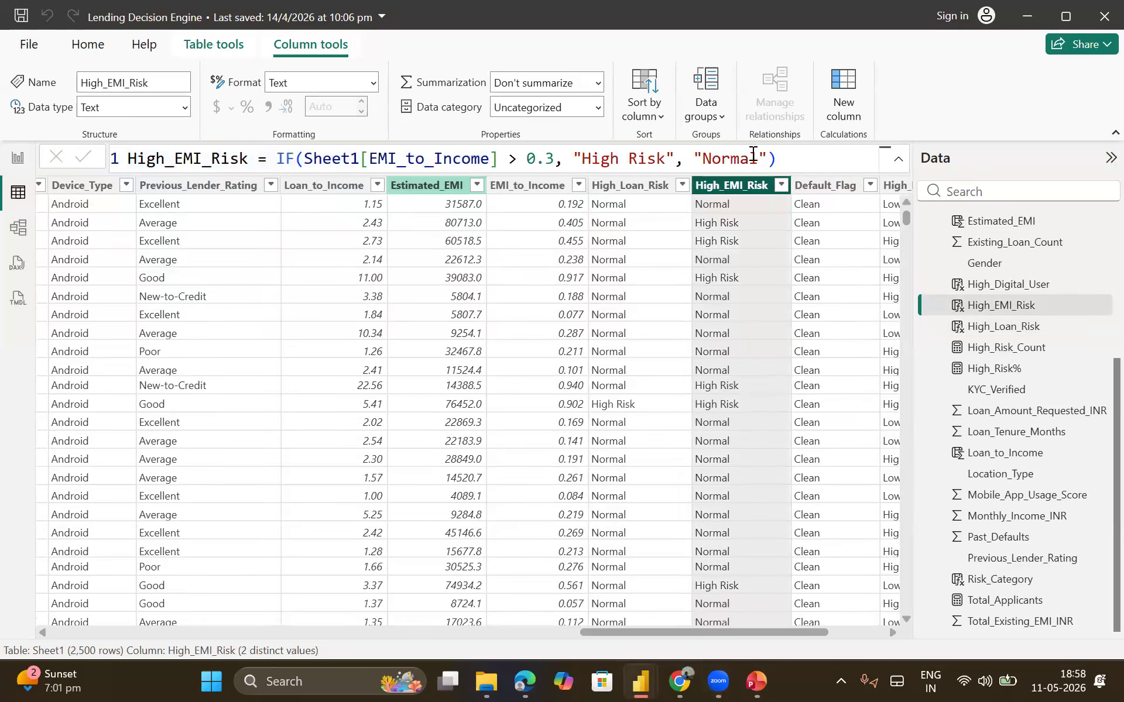
left_click(776, 159)
key("ctrl+a")
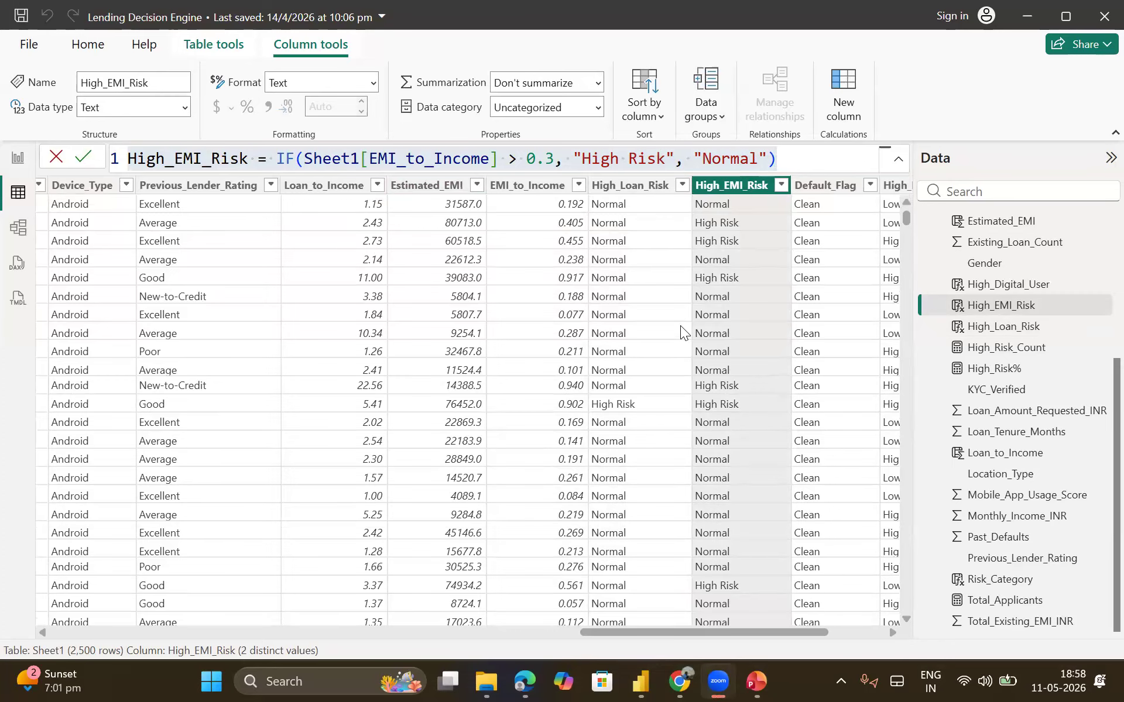
scroll(680, 325, "right", 2)
scroll(680, 325, "right", 1)
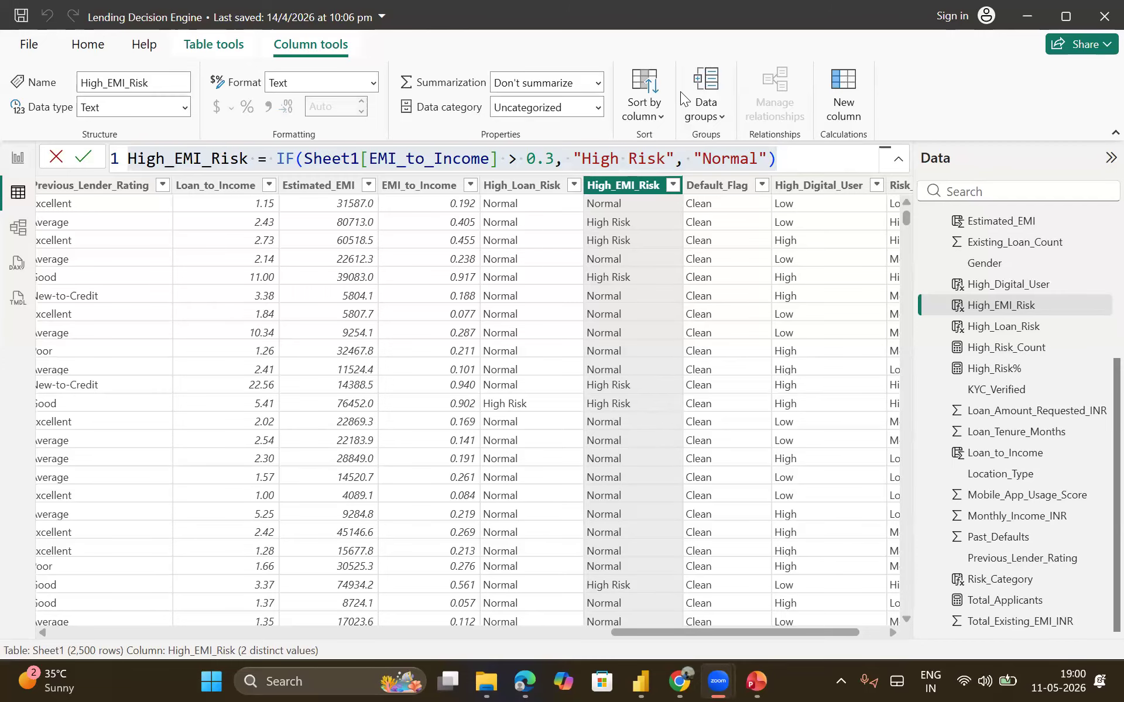
- Highlight the past default, high credit risk wording in condition 3 of the PowerPoint Boundary Conditions slide, and return to the Lending Decision Engine report in Power BI
left_click(756, 680)
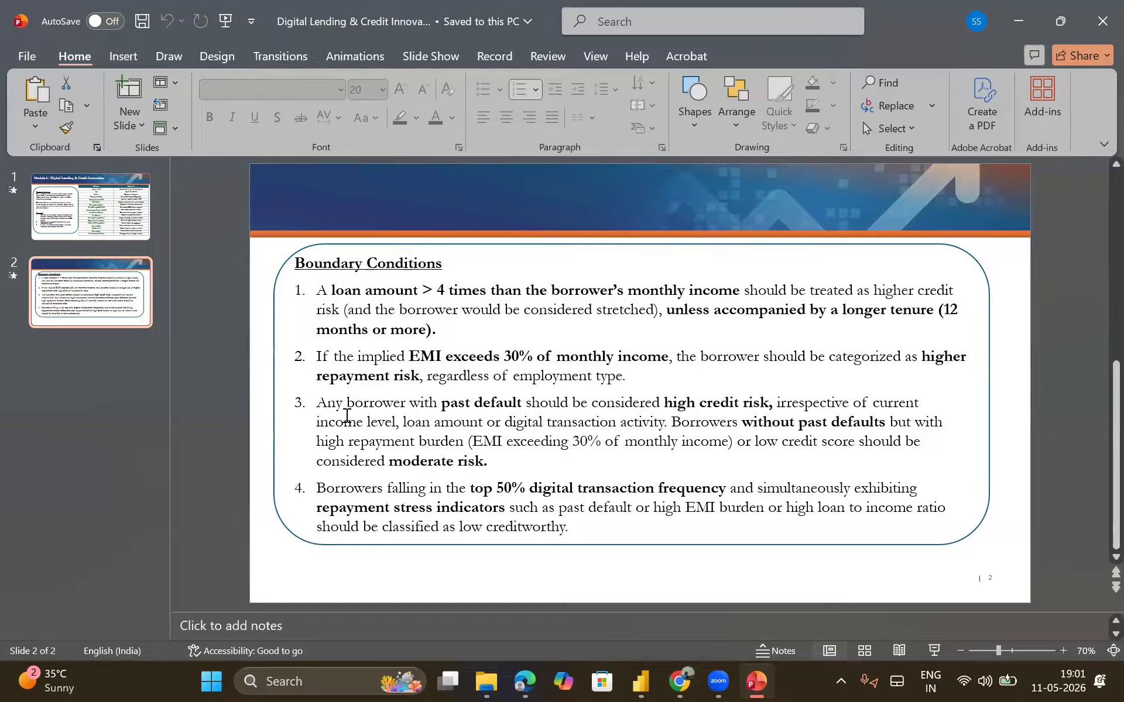
left_click_drag(318, 404, 765, 388)
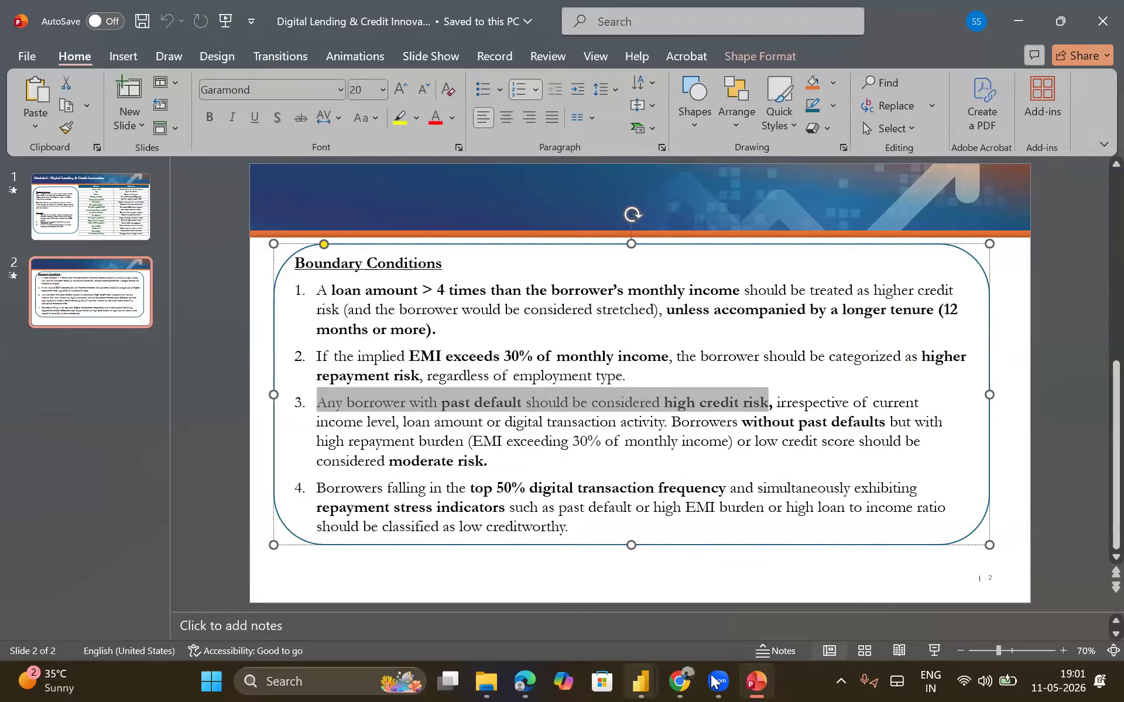
mouse_move(653, 681)
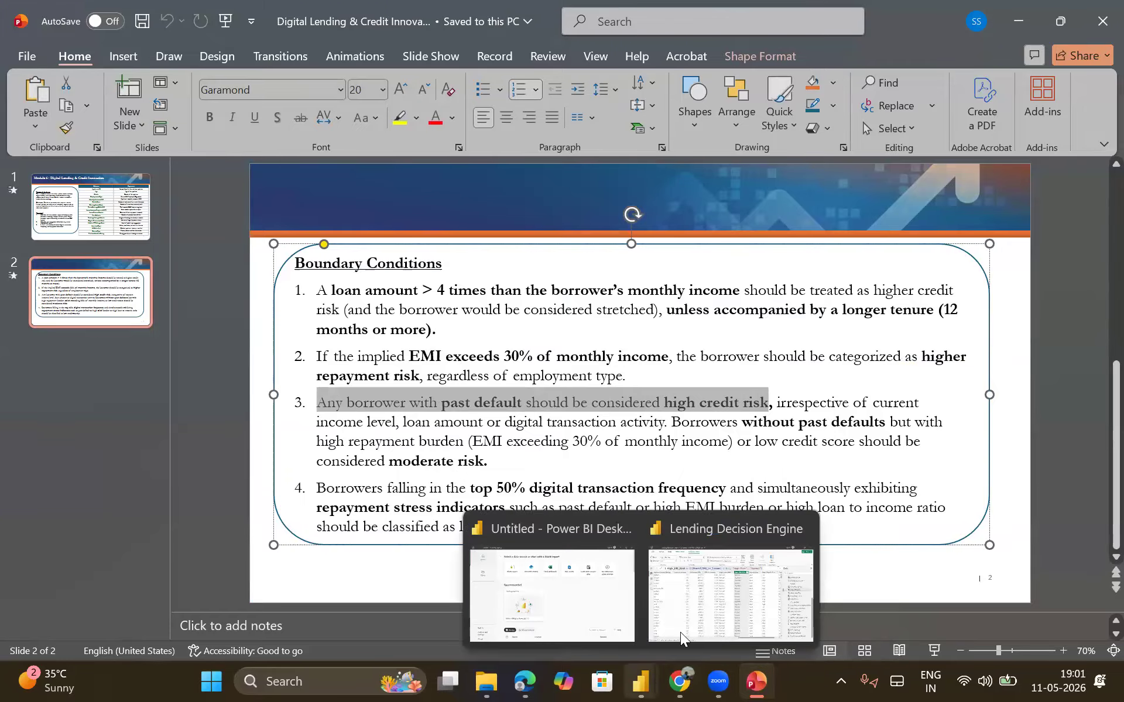
left_click(692, 600)
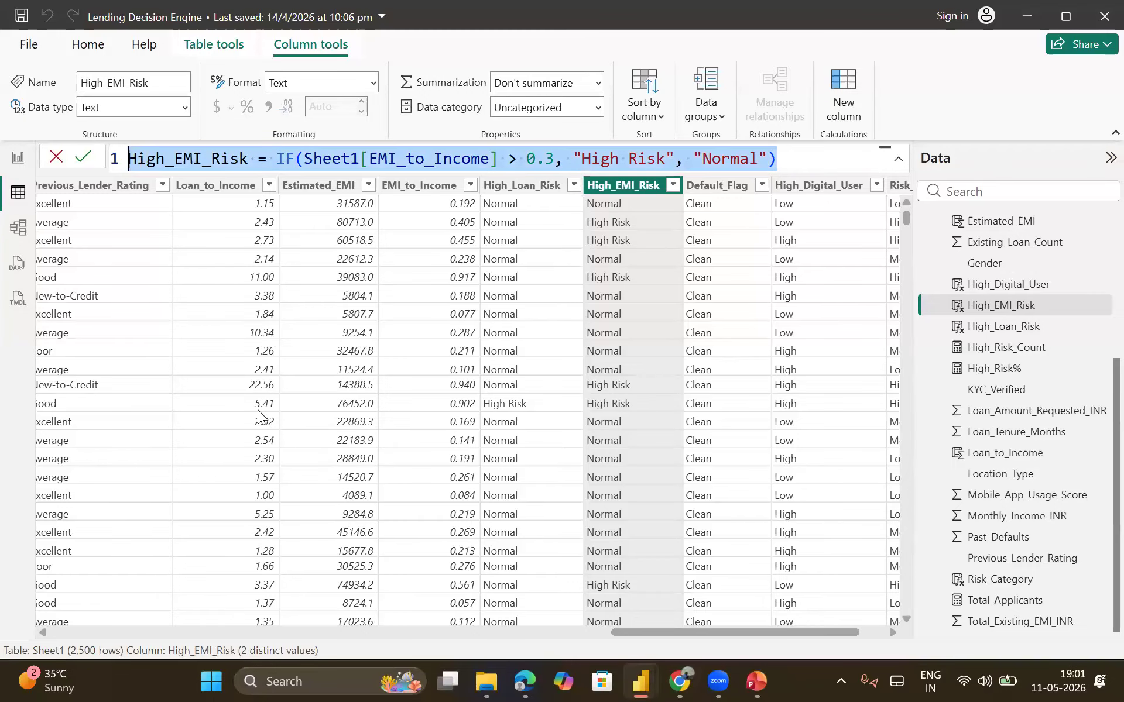
- Examine the Sheet1 table's columns from Applicant_ID through Past_Defaults to Risk_Category
scroll(258, 410, "left", 15)
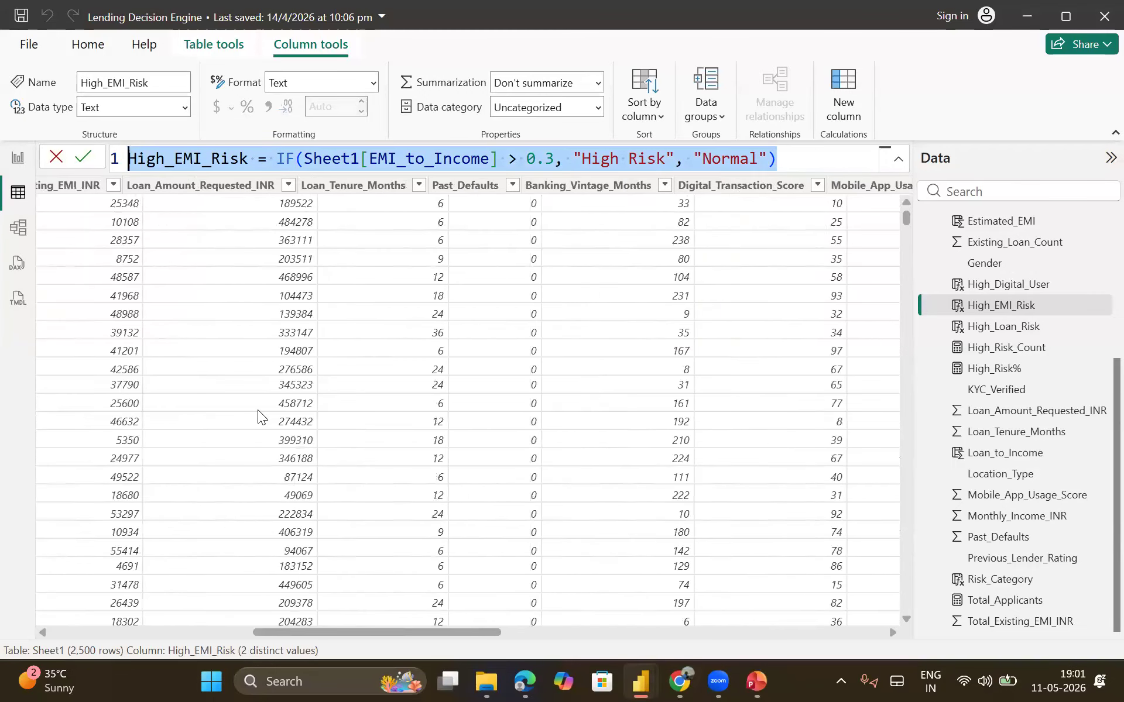
scroll(257, 410, "left", 8)
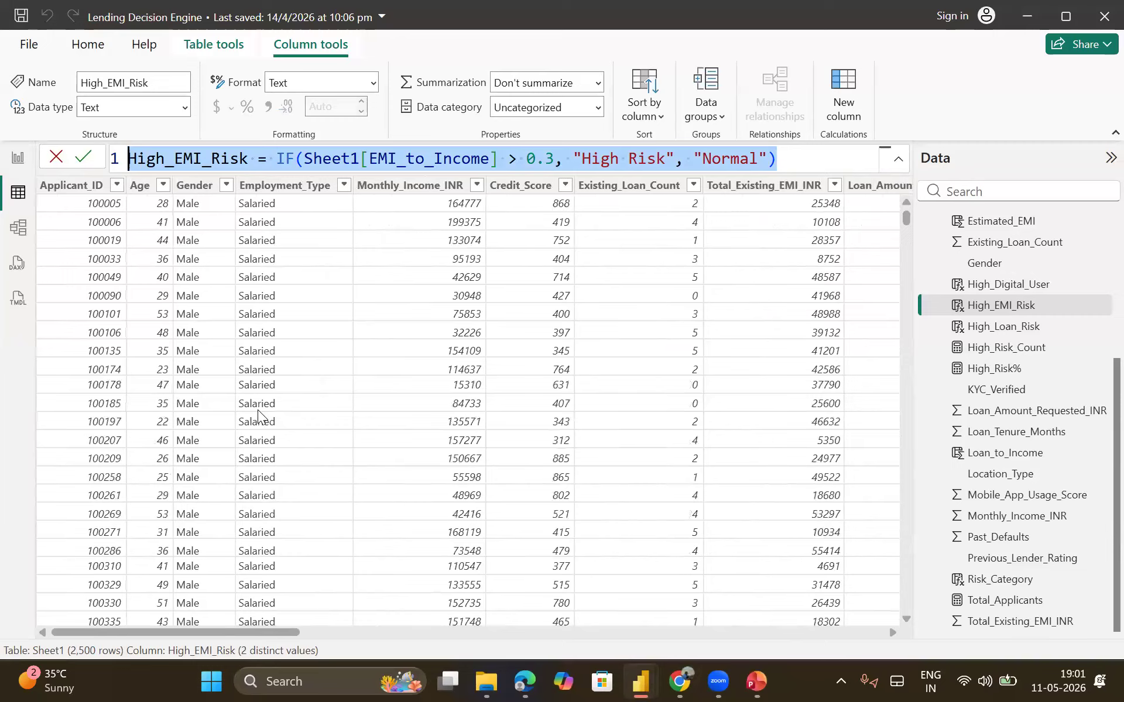
scroll(258, 410, "right", 5)
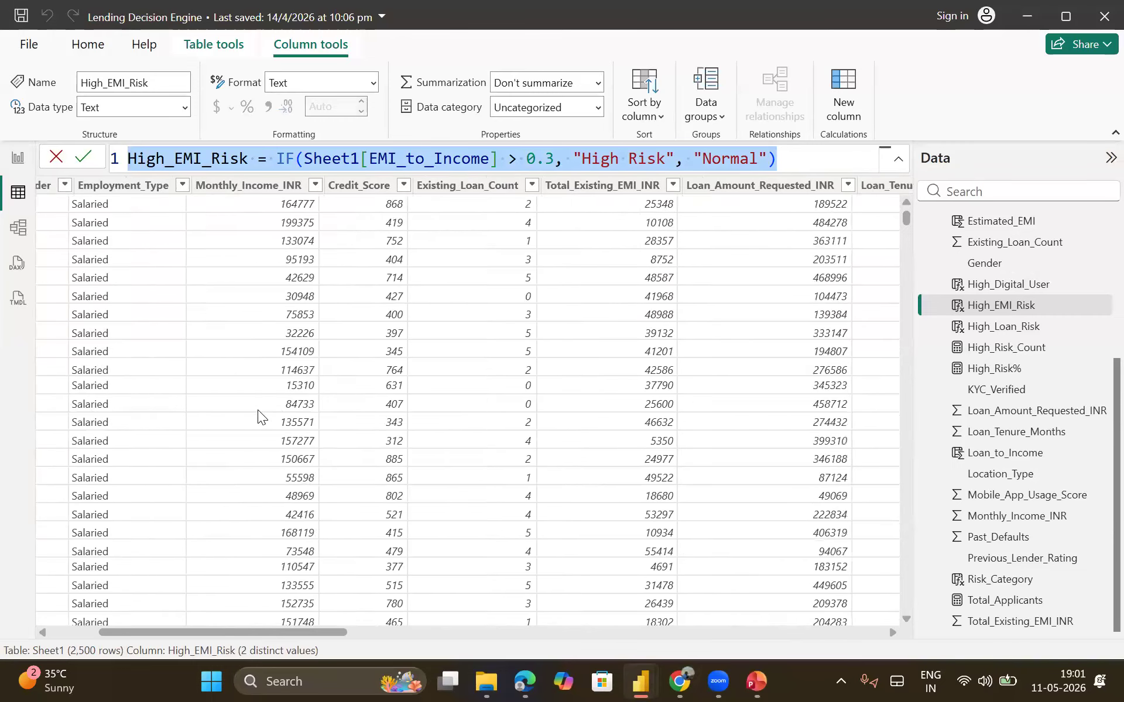
scroll(258, 410, "right", 6)
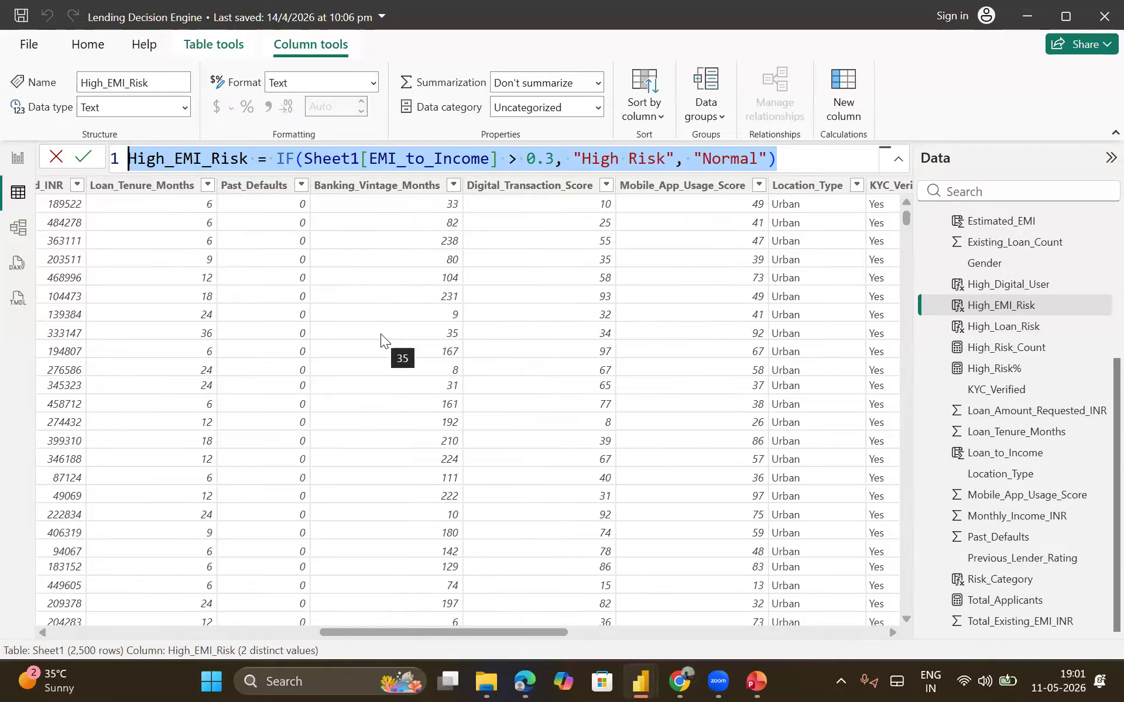
scroll(381, 334, "right", 10)
scroll(380, 333, "right", 2)
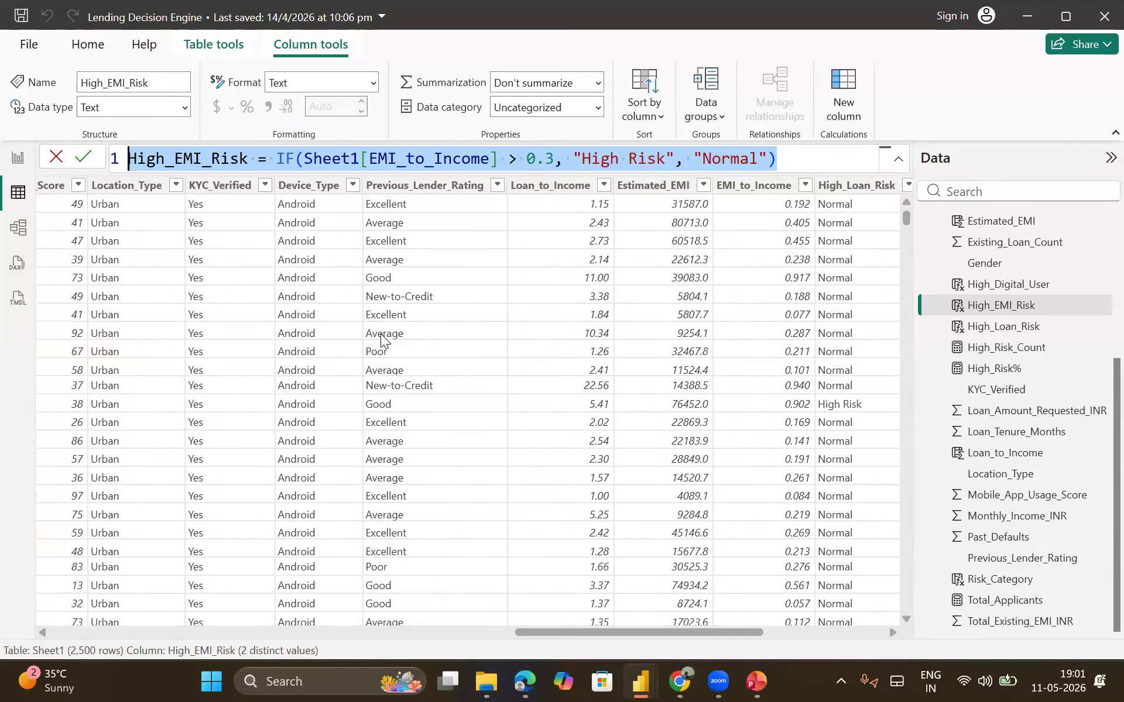
scroll(380, 334, "right", 2)
scroll(381, 333, "right", 5)
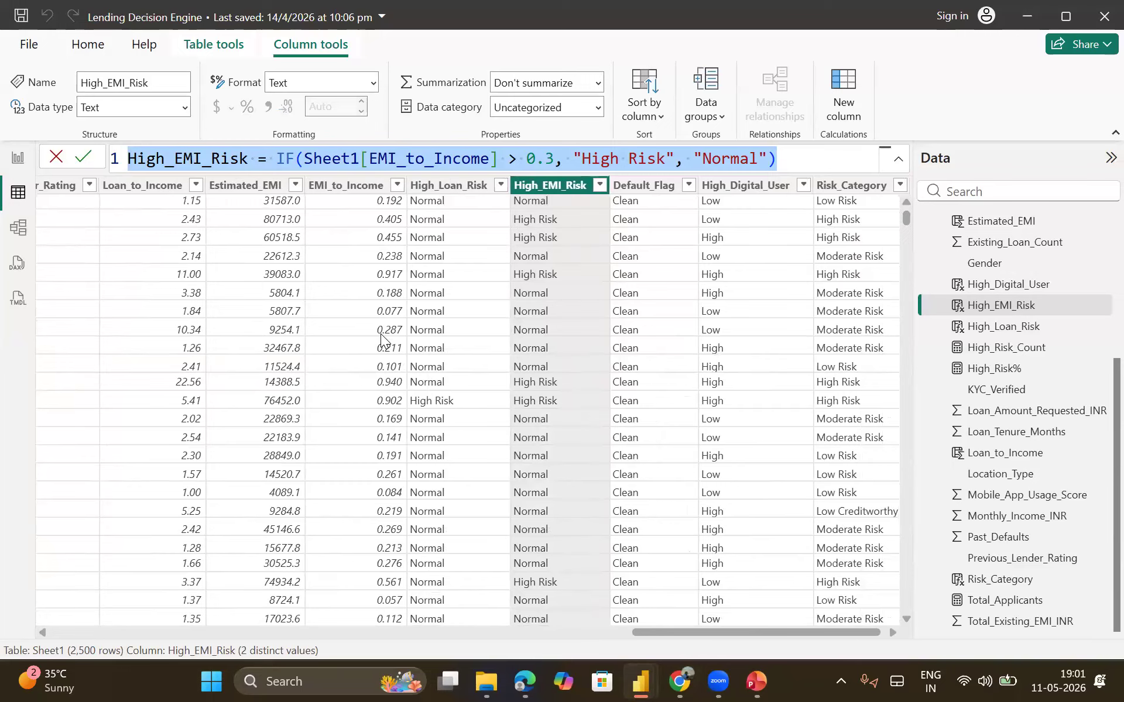
- Review the rule for borrowers without past defaults on the PowerPoint Boundary Conditions slide, and return to the Lending Decision Engine report in Power BI
left_click(756, 683)
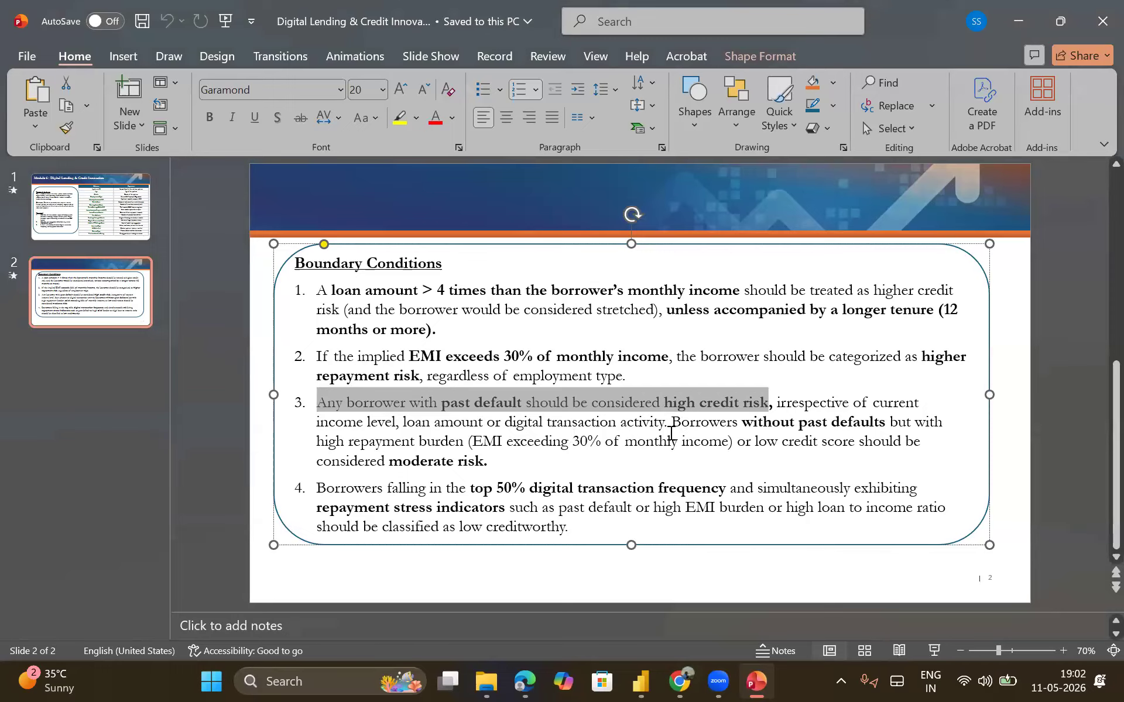
left_click(671, 426)
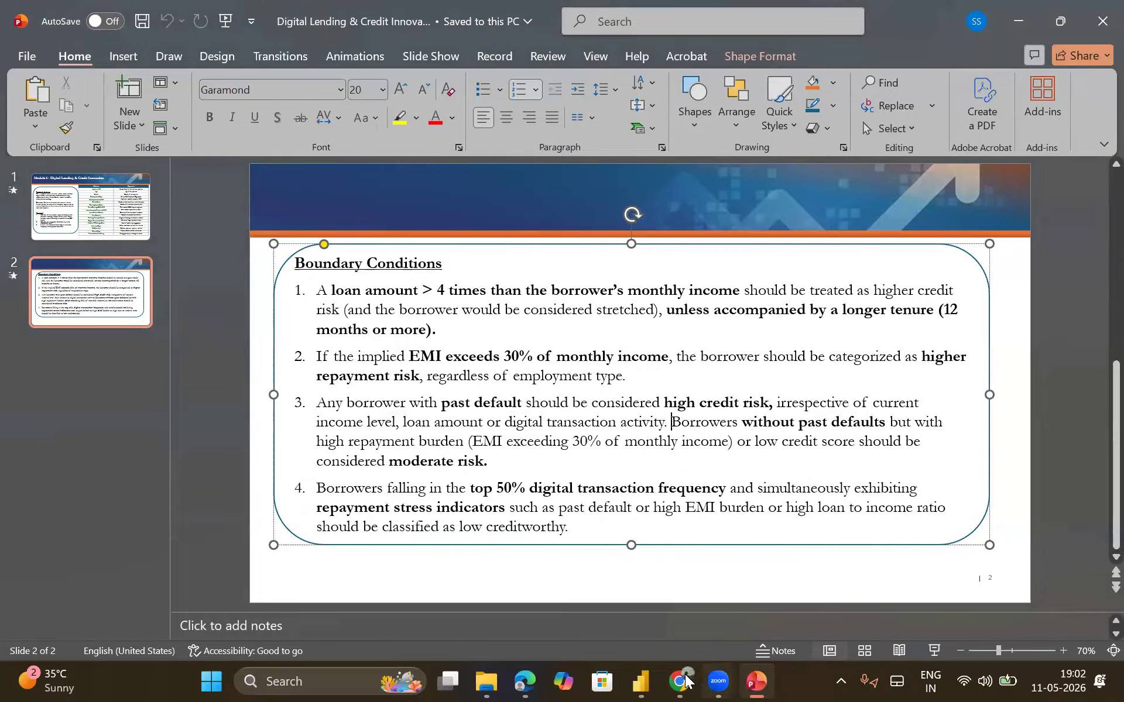
mouse_move(641, 682)
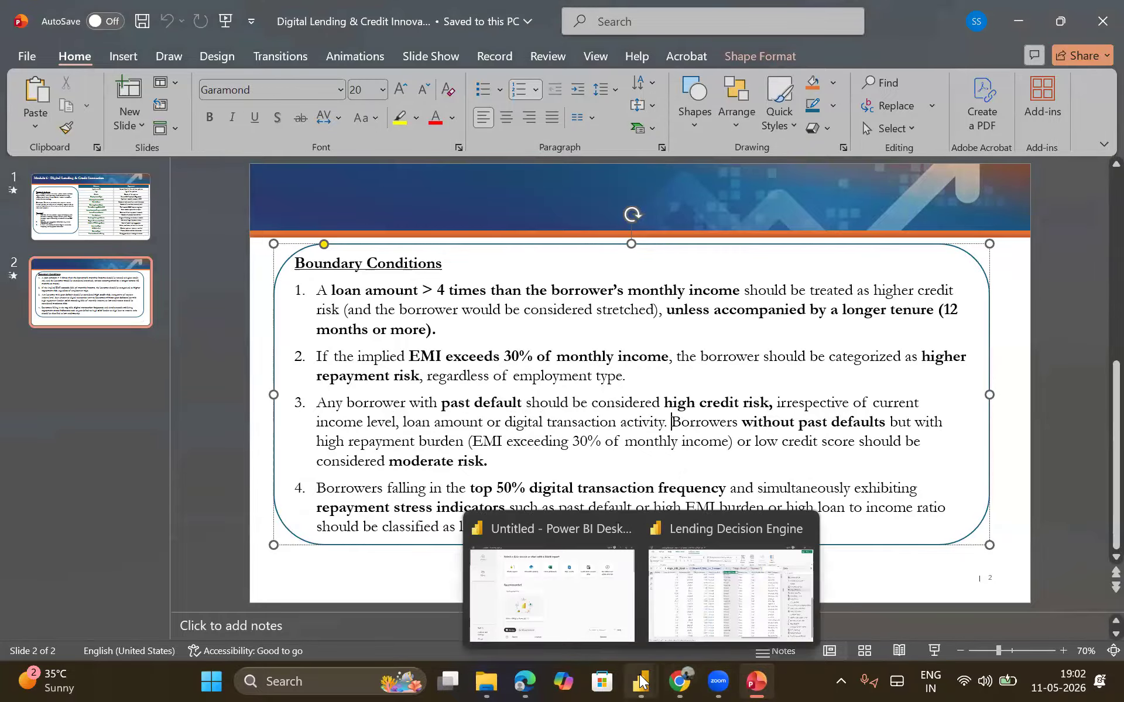
left_click(686, 627)
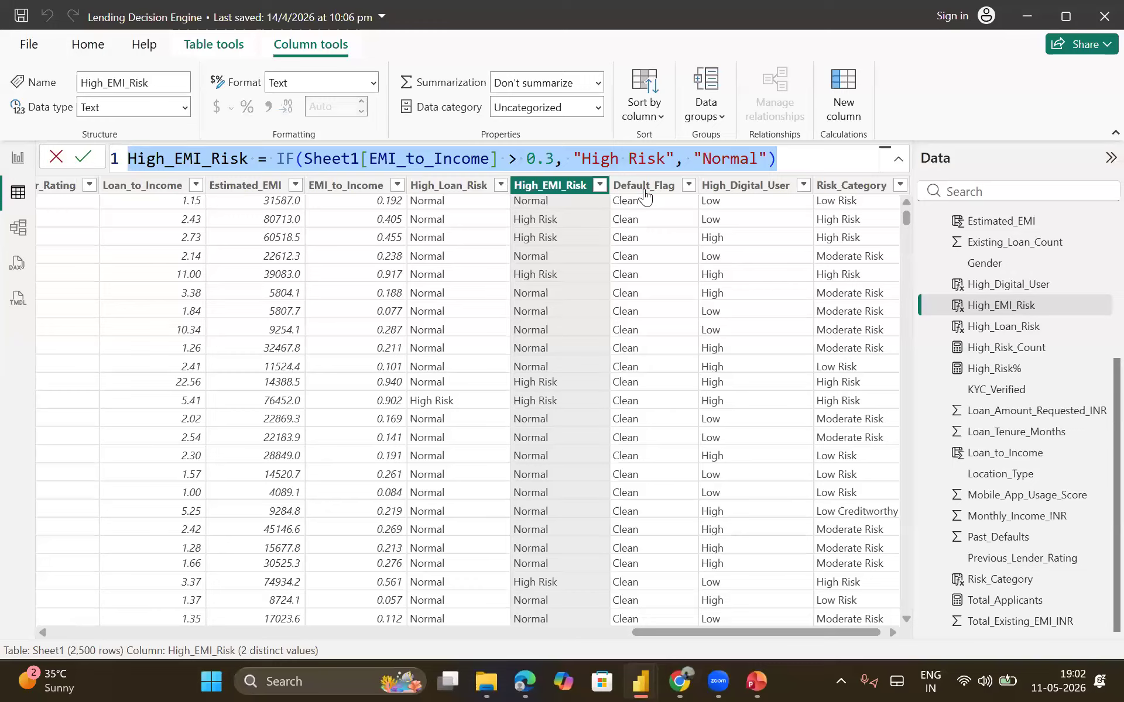
- Show the Default_Flag column's formula and check the filter values of the Past_Defaults column, keeping all of them selected
left_click(645, 186)
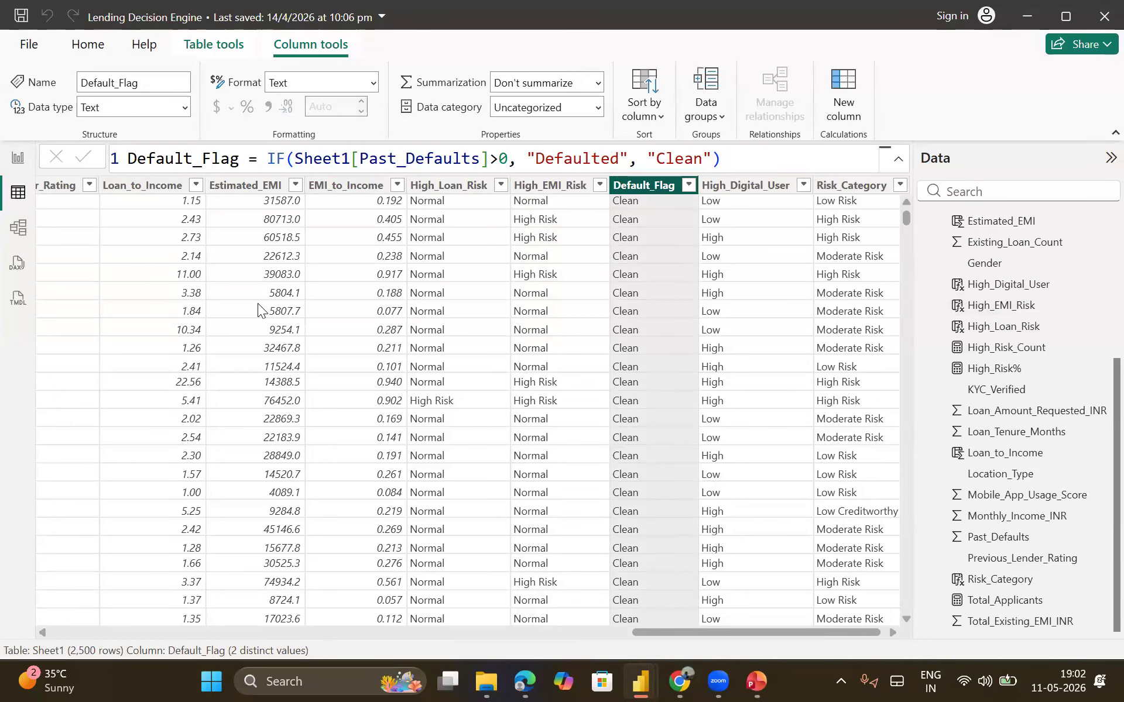
scroll(258, 304, "left", 10)
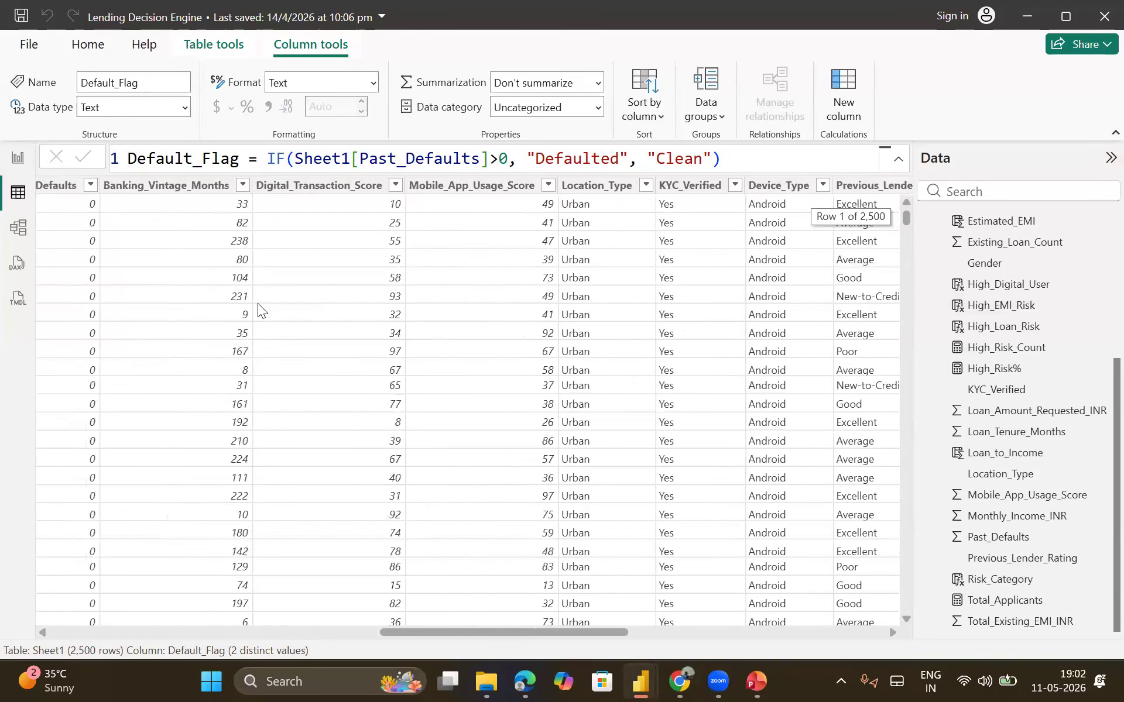
scroll(257, 303, "left", 5)
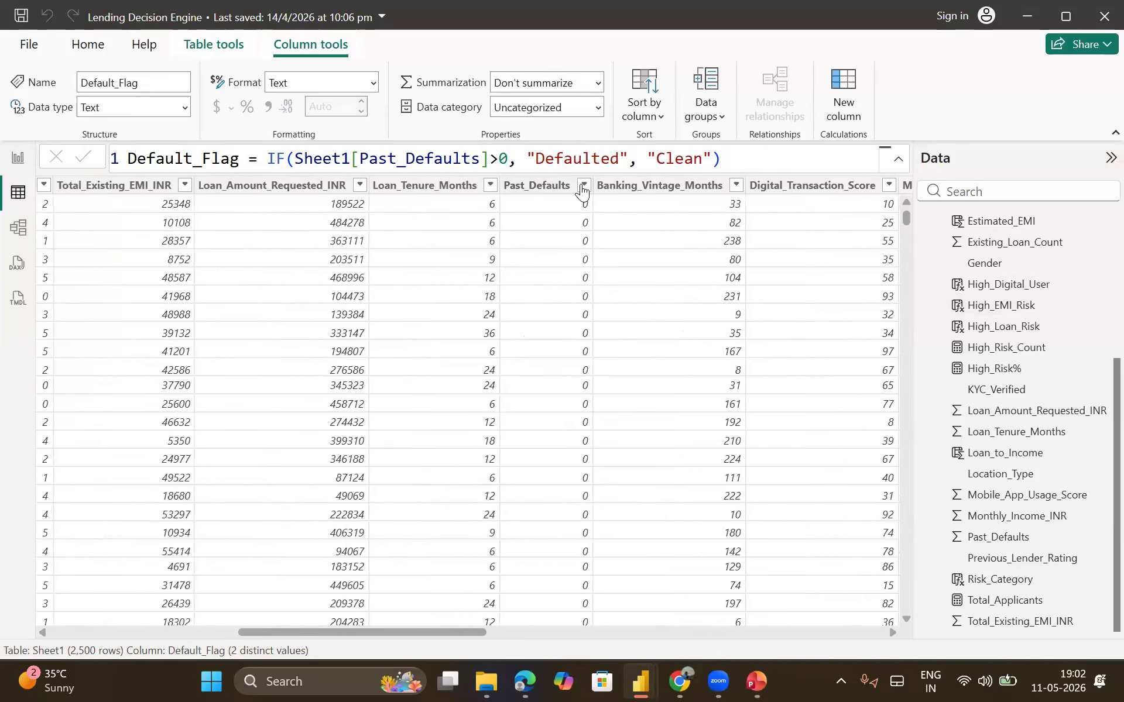
left_click(584, 187)
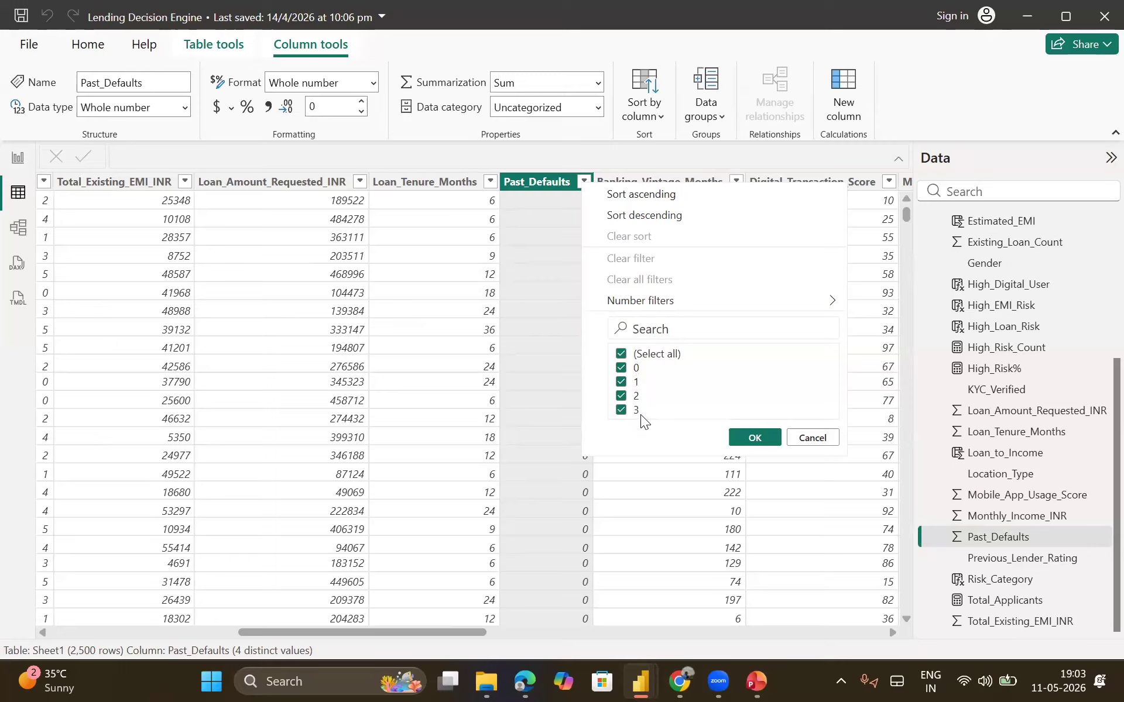
left_click(755, 437)
- Go back to the Default_Flag column and show its formula again
scroll(673, 444, "right", 5)
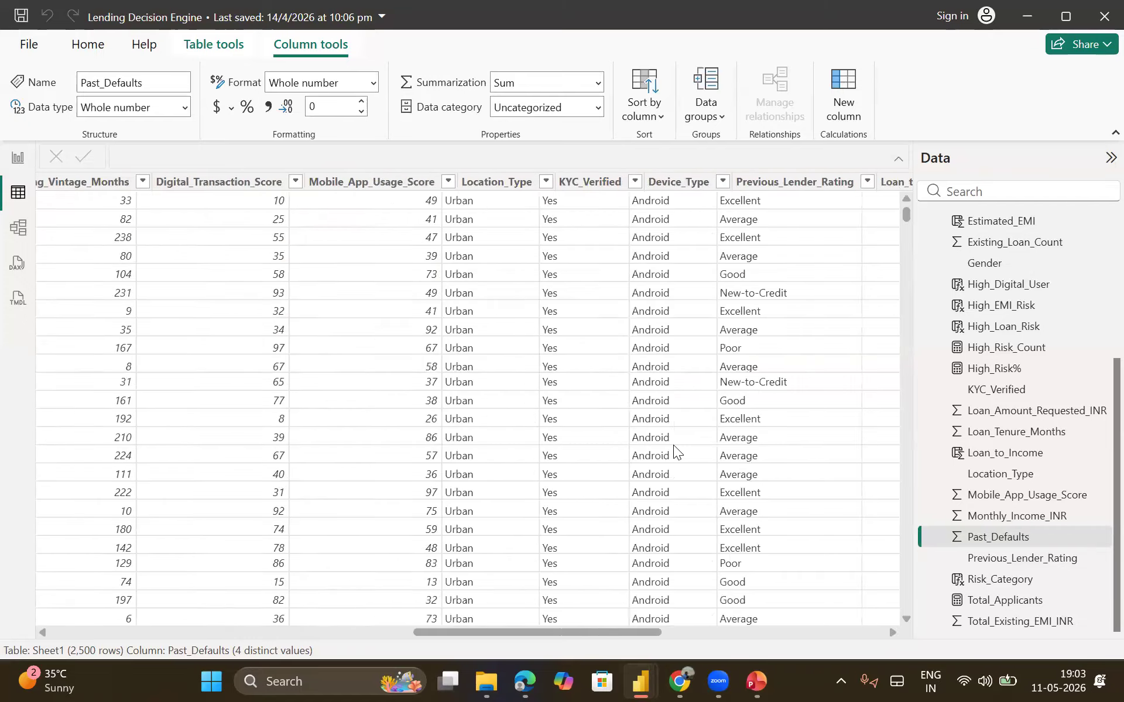
scroll(673, 445, "right", 10)
scroll(674, 445, "down", 1)
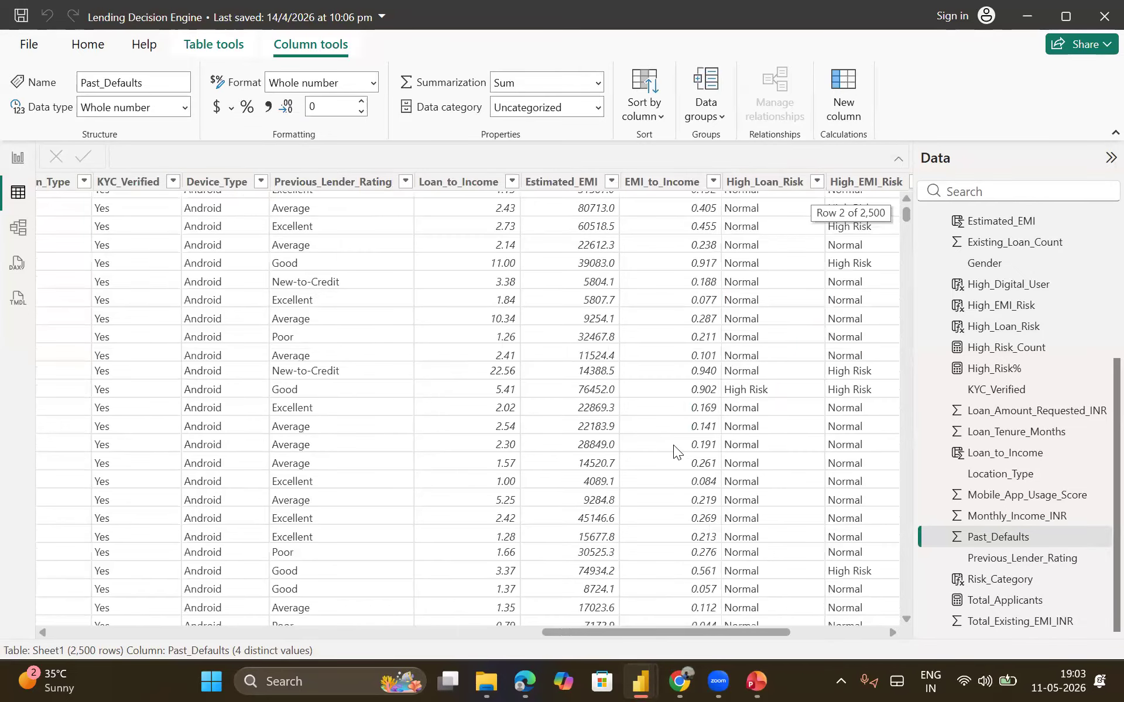
scroll(673, 445, "right", 10)
scroll(673, 445, "up", 1)
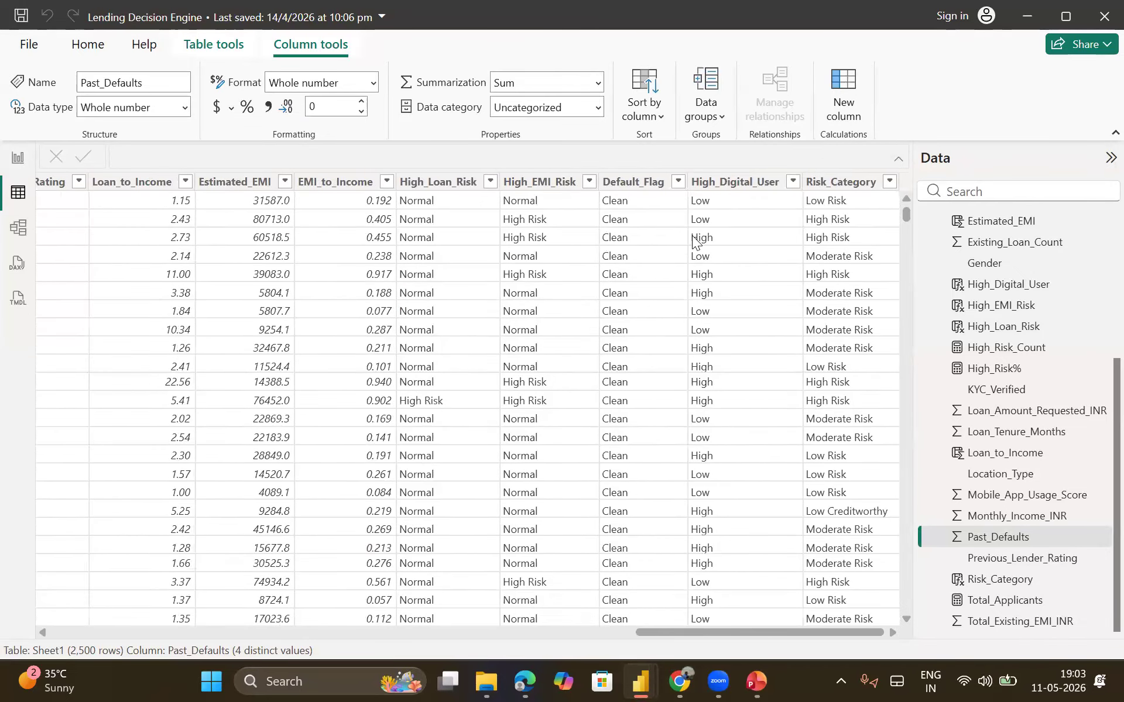
left_click(658, 186)
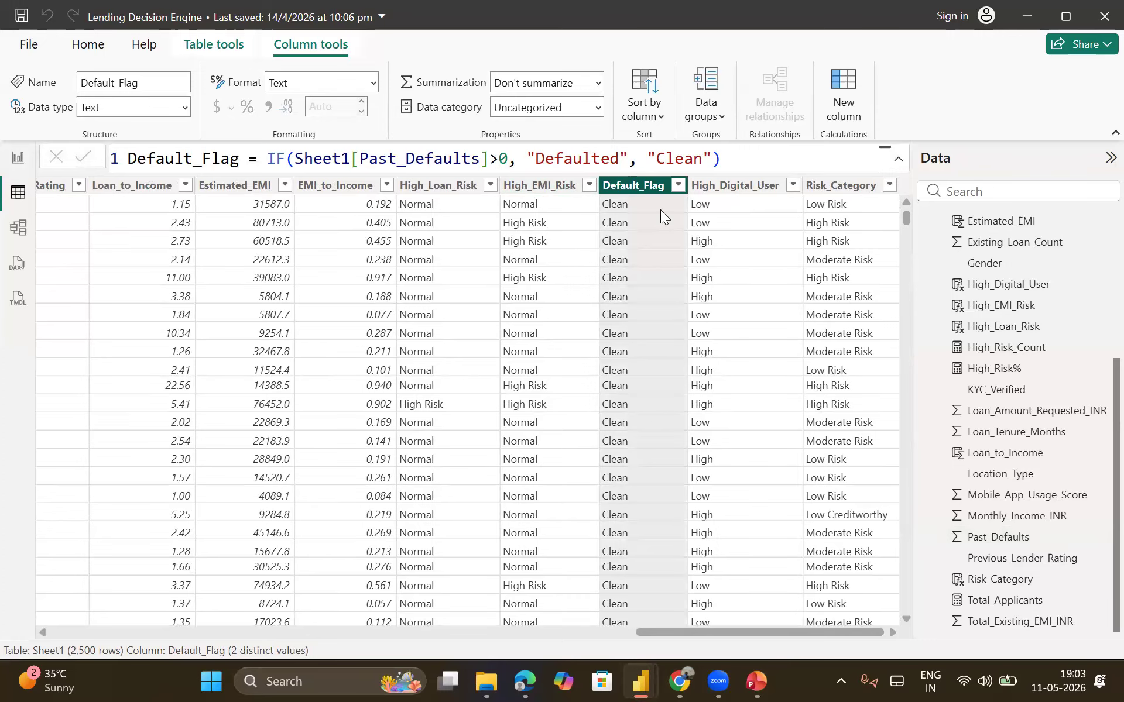
- Show the High_Digital_User column's formula and switch to PowerPoint to compare it with the digital transaction rule on the Boundary Conditions slide
left_click(706, 186)
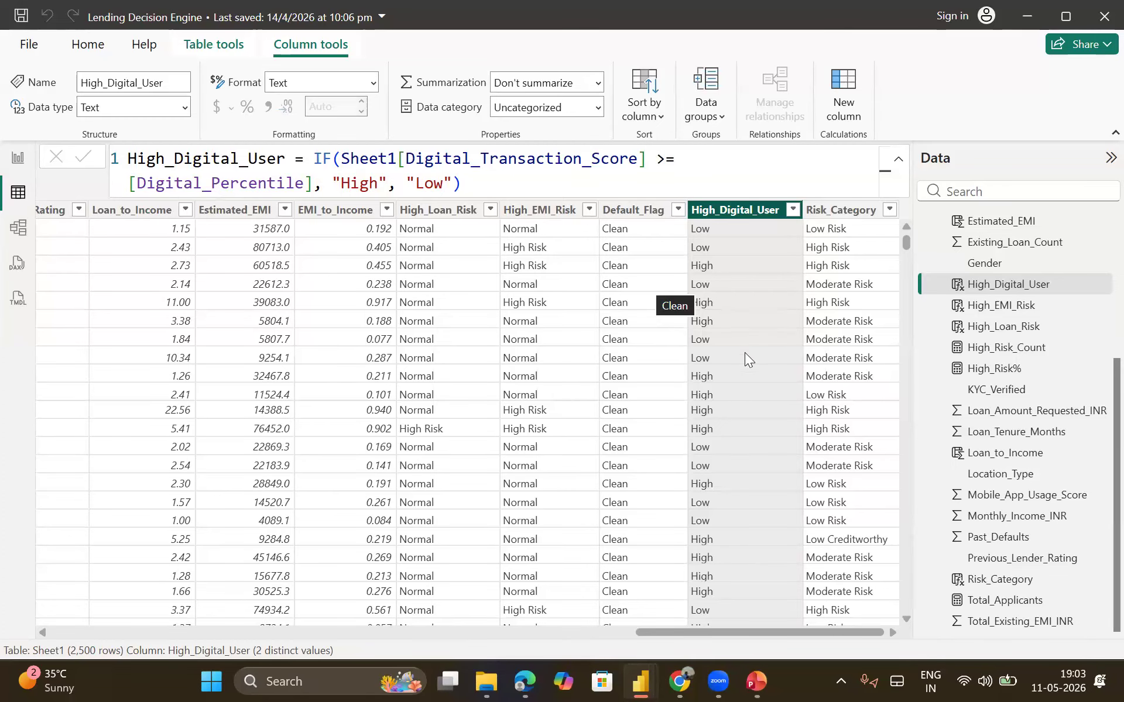
scroll(720, 362, "left", 3)
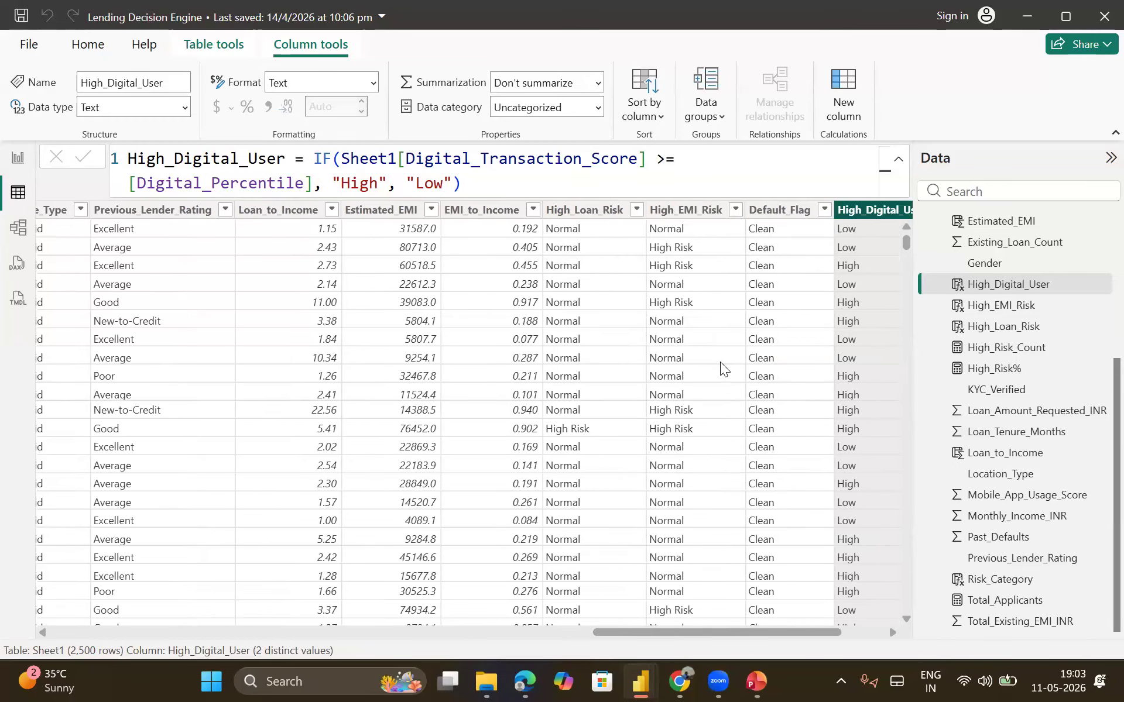
scroll(720, 361, "left", 1)
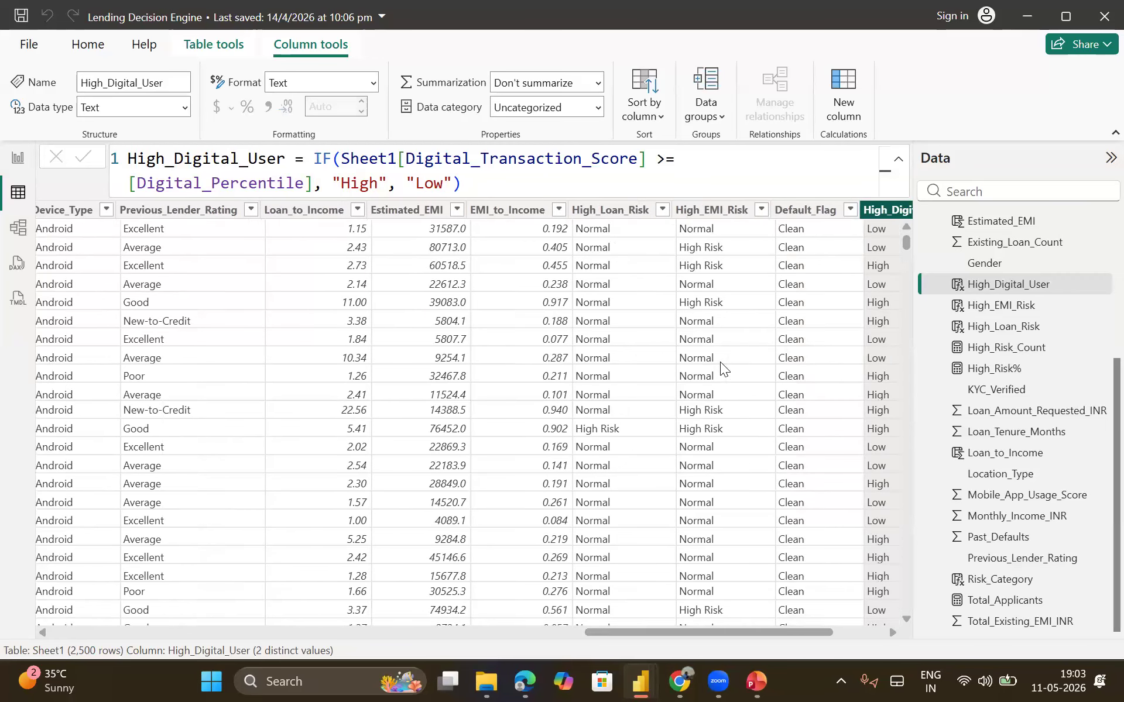
scroll(720, 362, "left", 1)
left_click(756, 681)
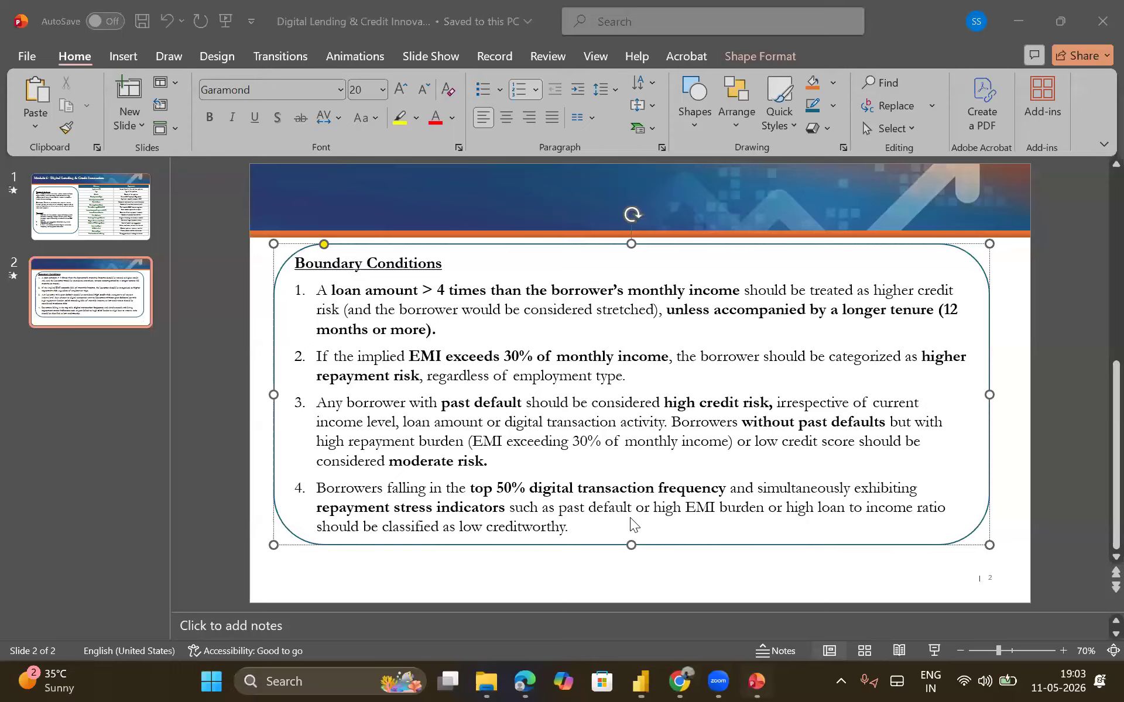
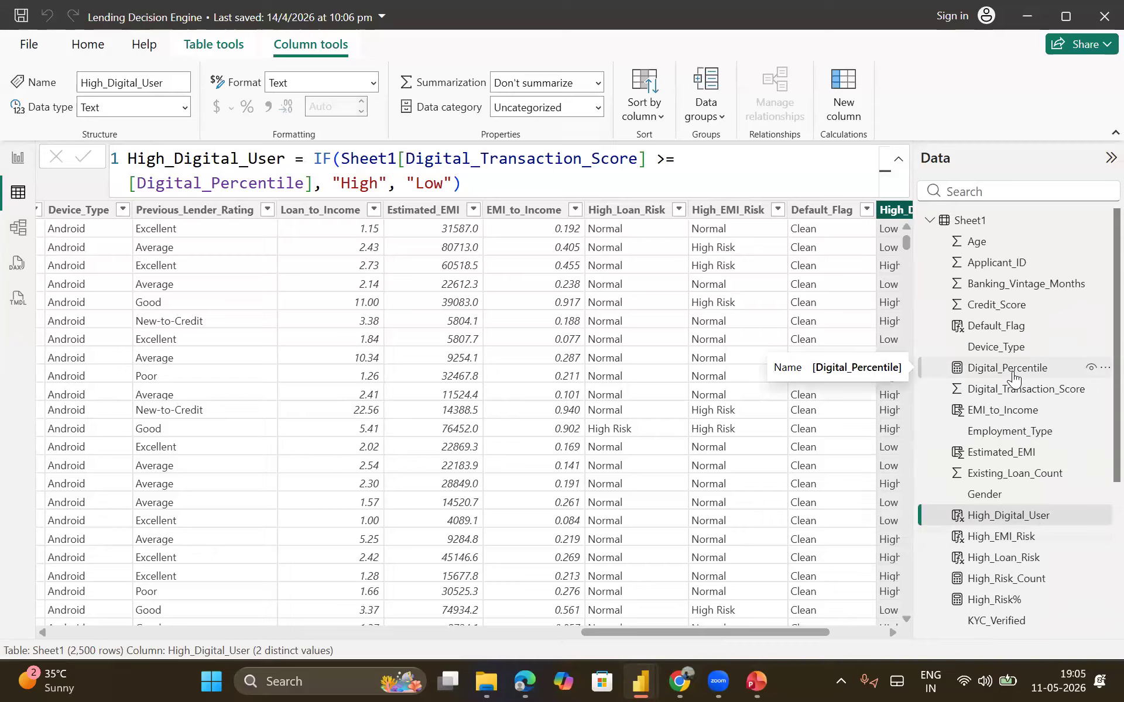
- Show the Digital_Percentile measure's PERCENTILEX.INC formula and check the filter values of the Digital_Transaction_Score column, keeping all of them selected
left_click(1008, 368)
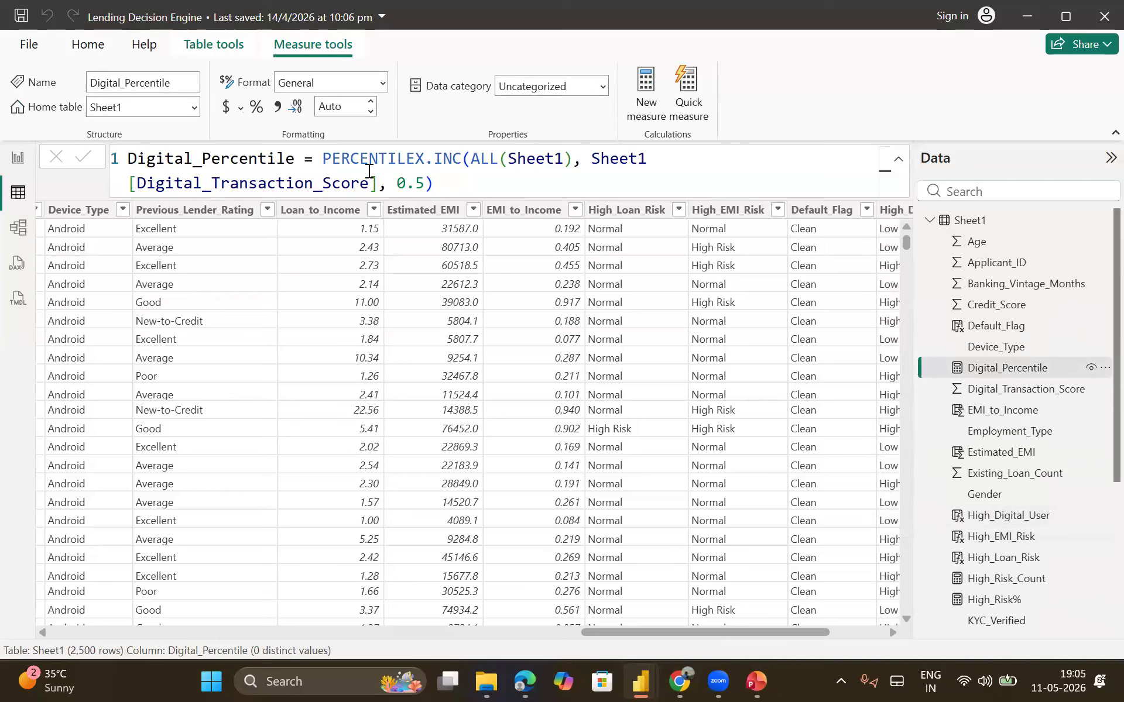
left_click_drag(325, 164, 455, 165)
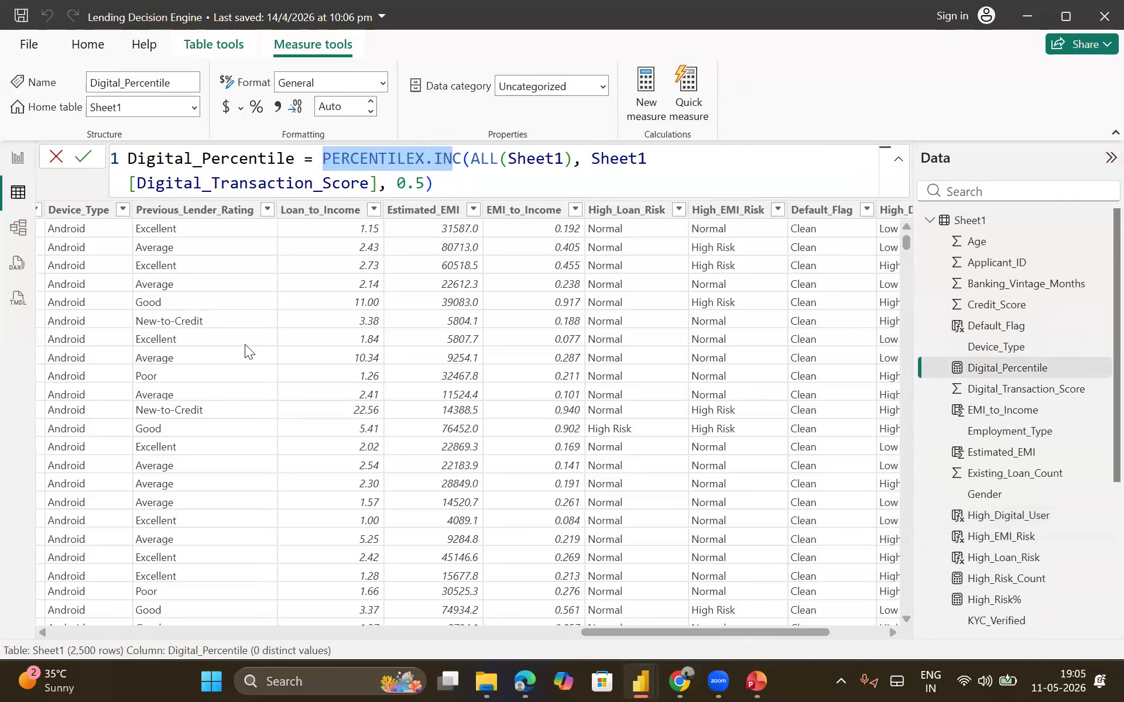
scroll(245, 344, "left", 10)
scroll(244, 344, "left", 15)
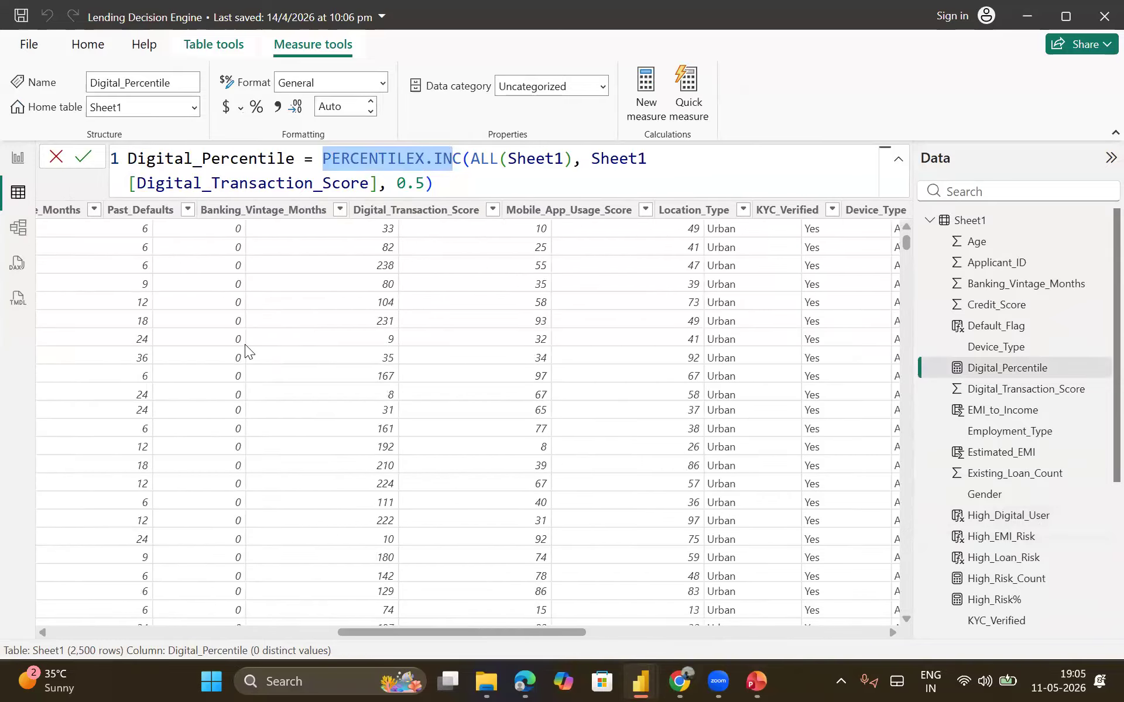
scroll(244, 344, "left", 10)
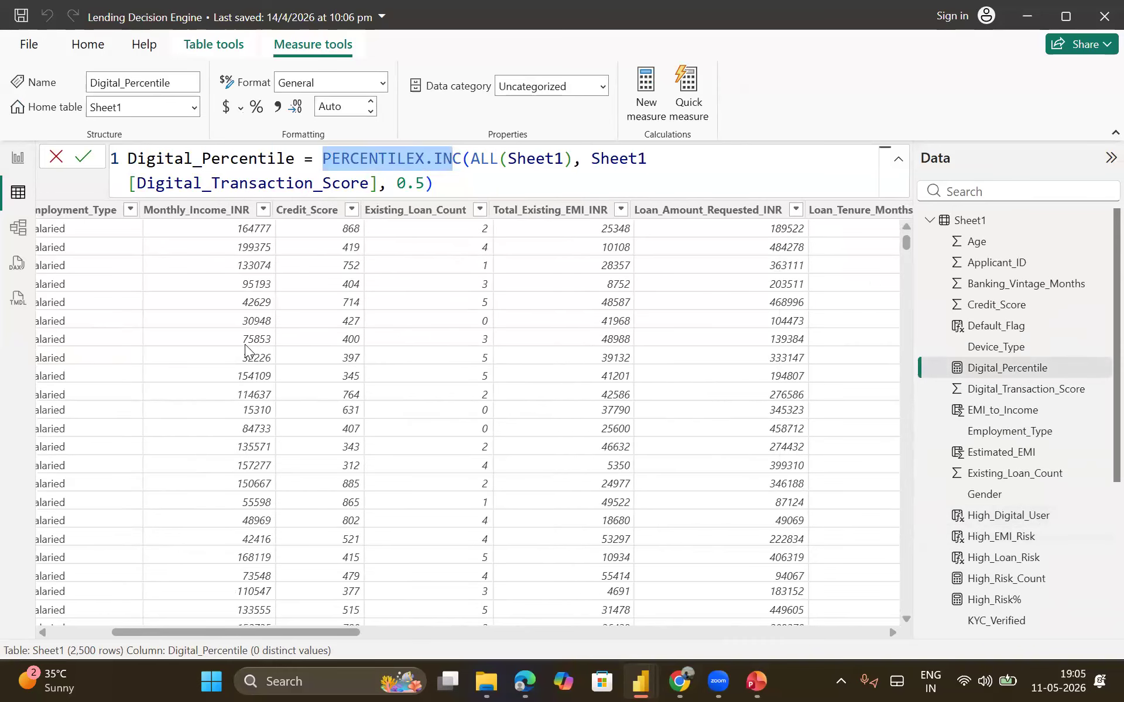
scroll(244, 344, "right", 3)
scroll(245, 344, "right", 5)
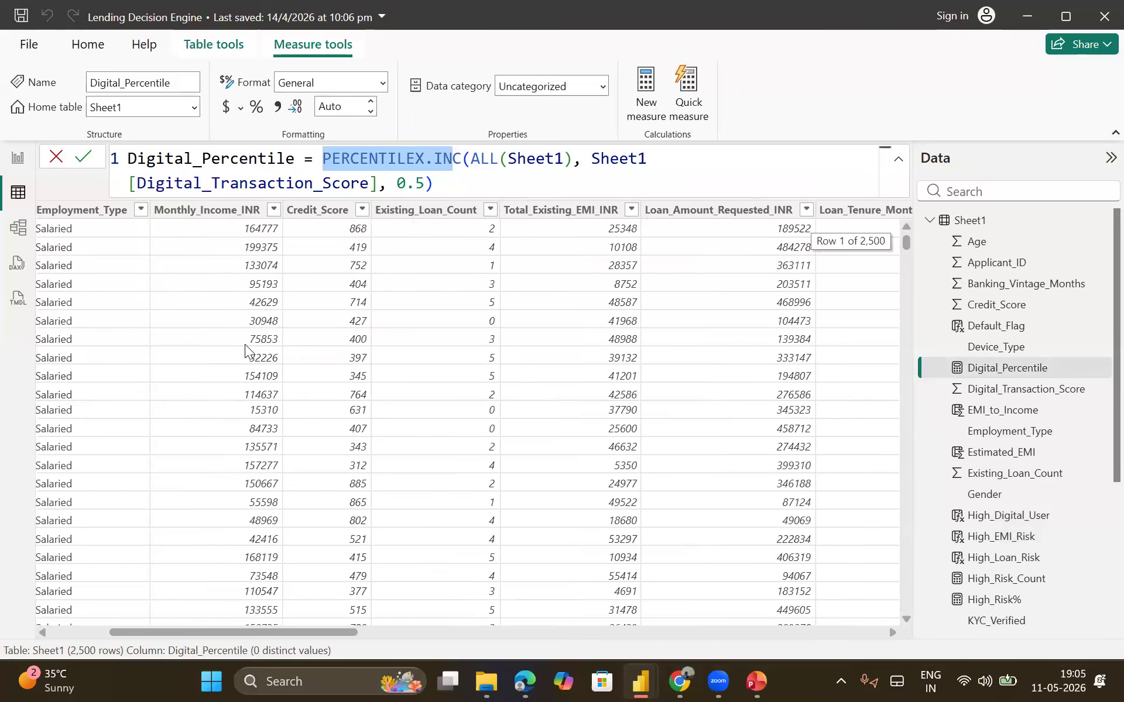
scroll(244, 344, "right", 5)
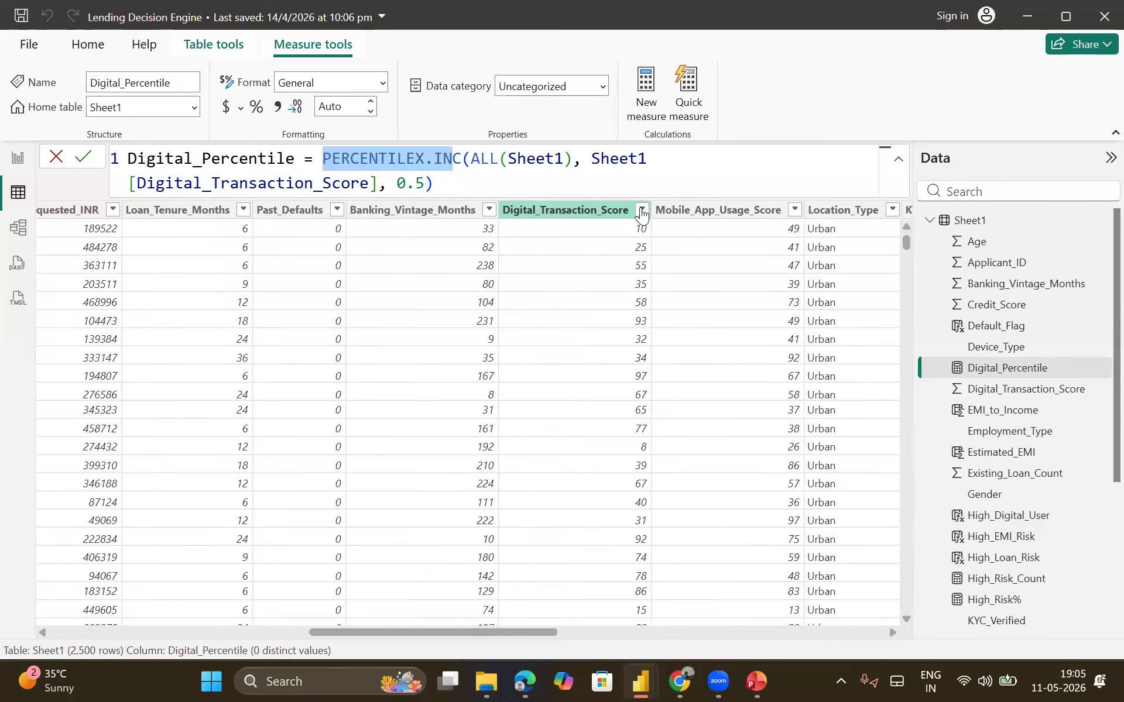
left_click(632, 211)
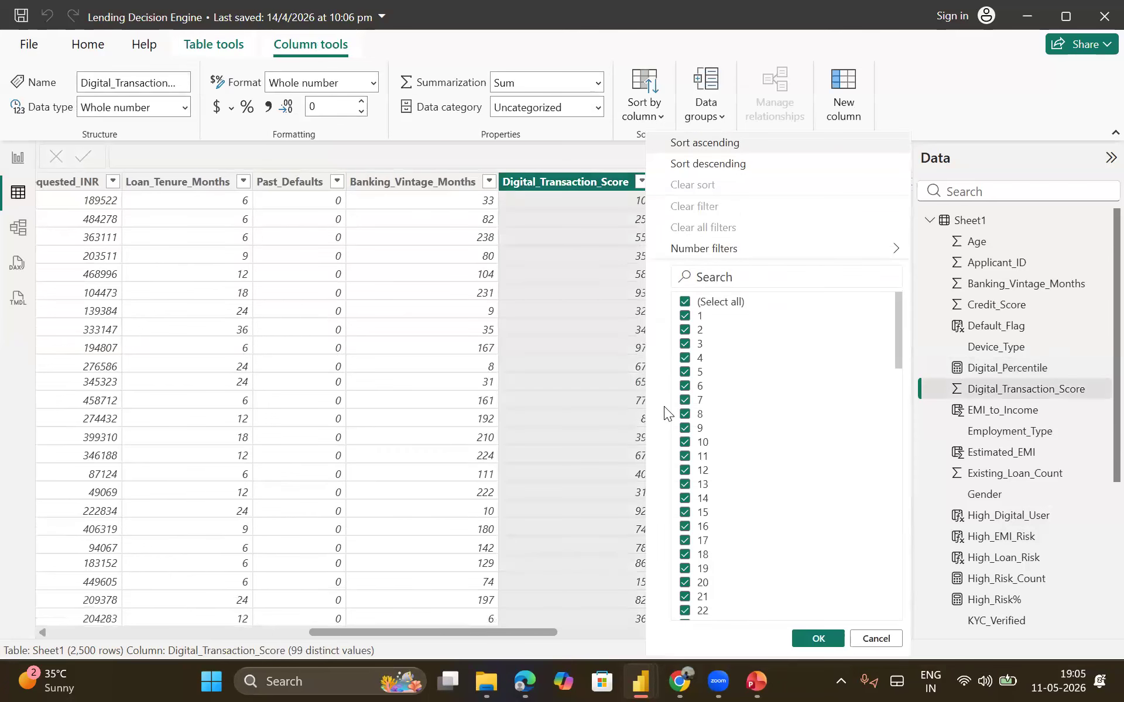
scroll(722, 439, "down", 15)
scroll(723, 433, "down", 3)
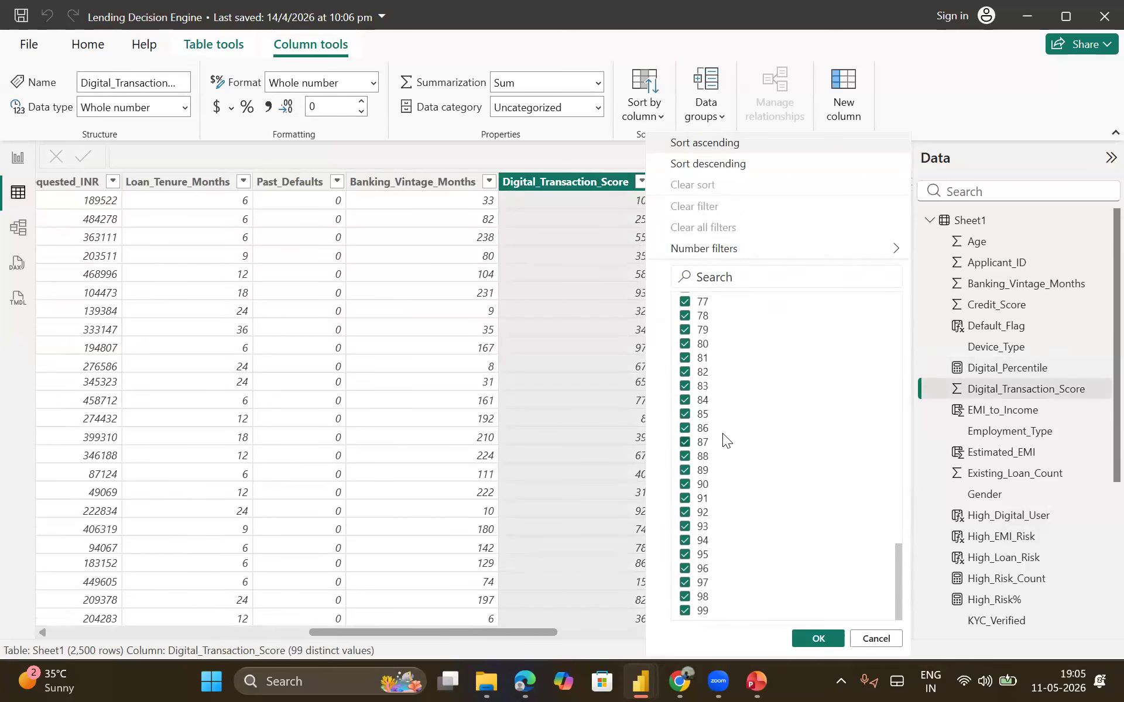
left_click(820, 638)
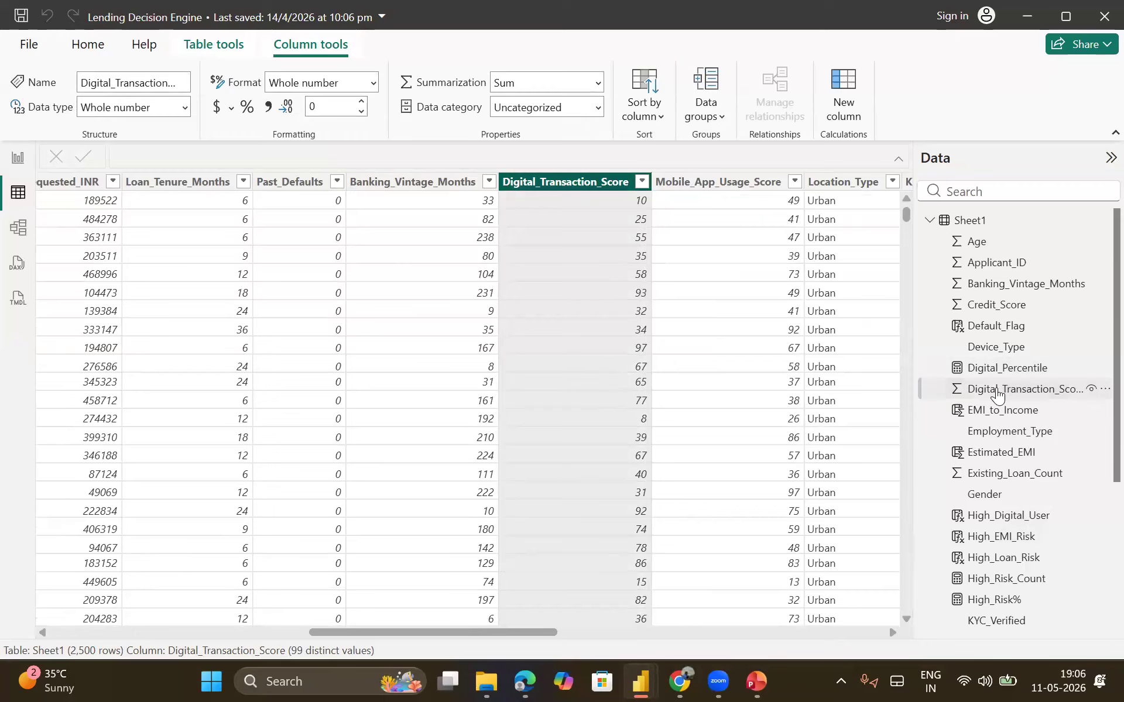
- Show the Digital_Percentile measure's formula again, and return to the High_Digital_User column's formula
left_click(987, 370)
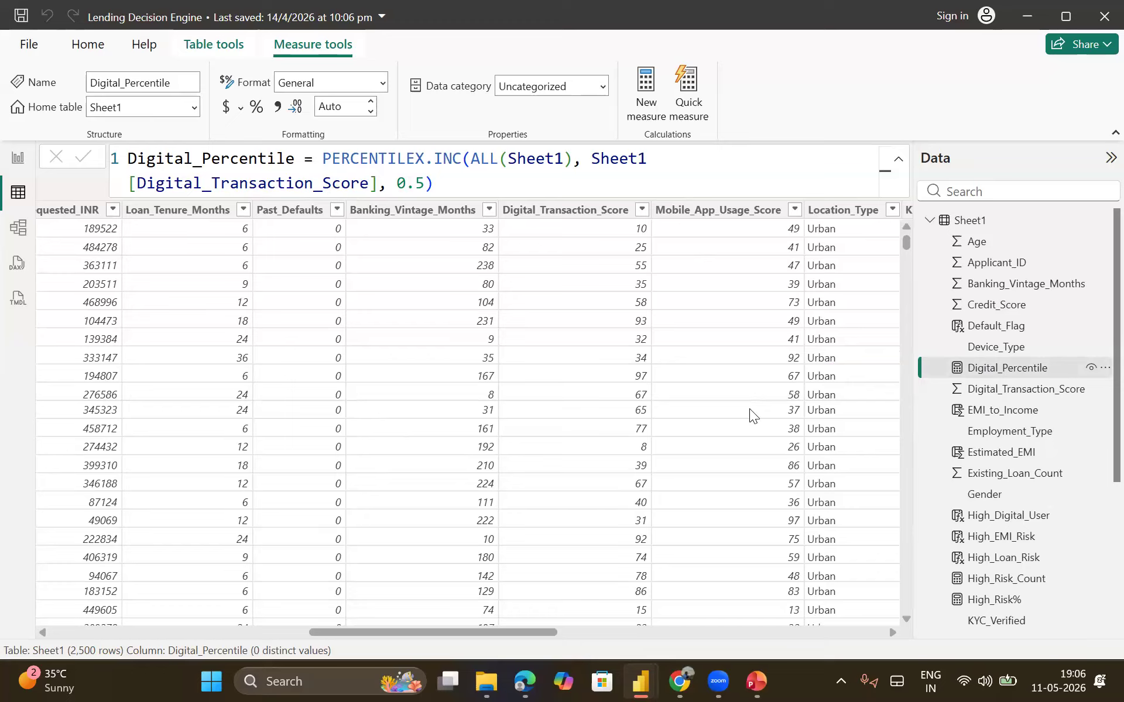
scroll(997, 484, "down", 2)
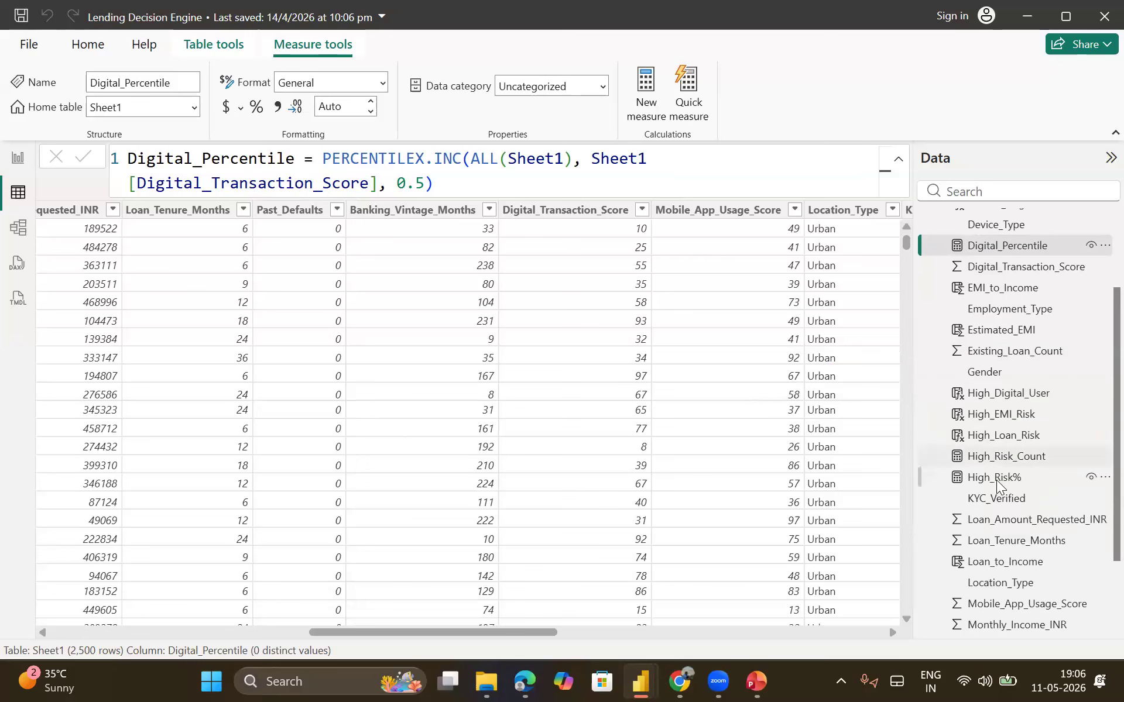
scroll(811, 514, "right", 10)
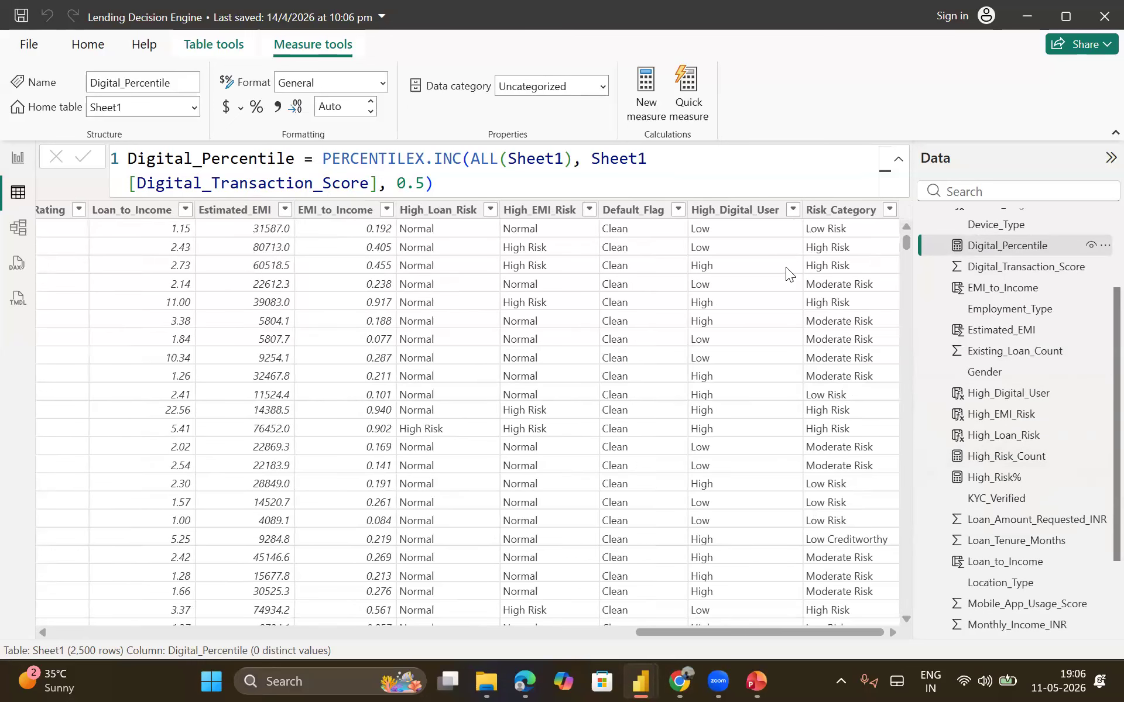
left_click(703, 216)
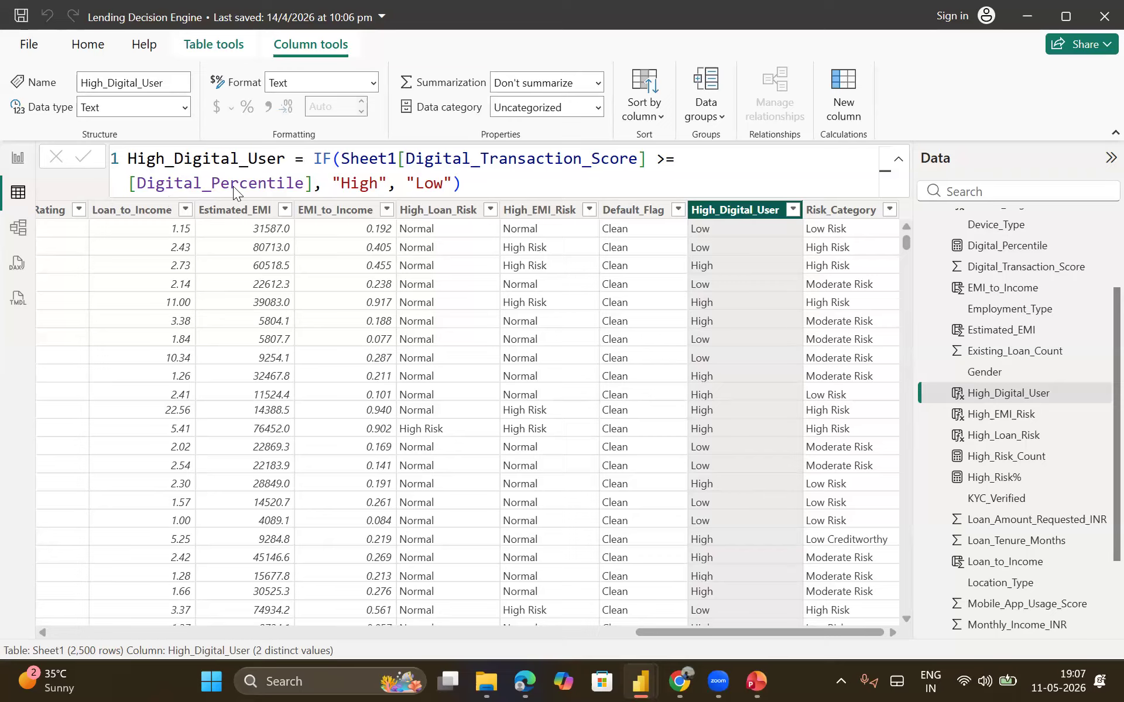
- Add a new report page and place a card visual on it with Digital_Percentile as its value
left_click(18, 157)
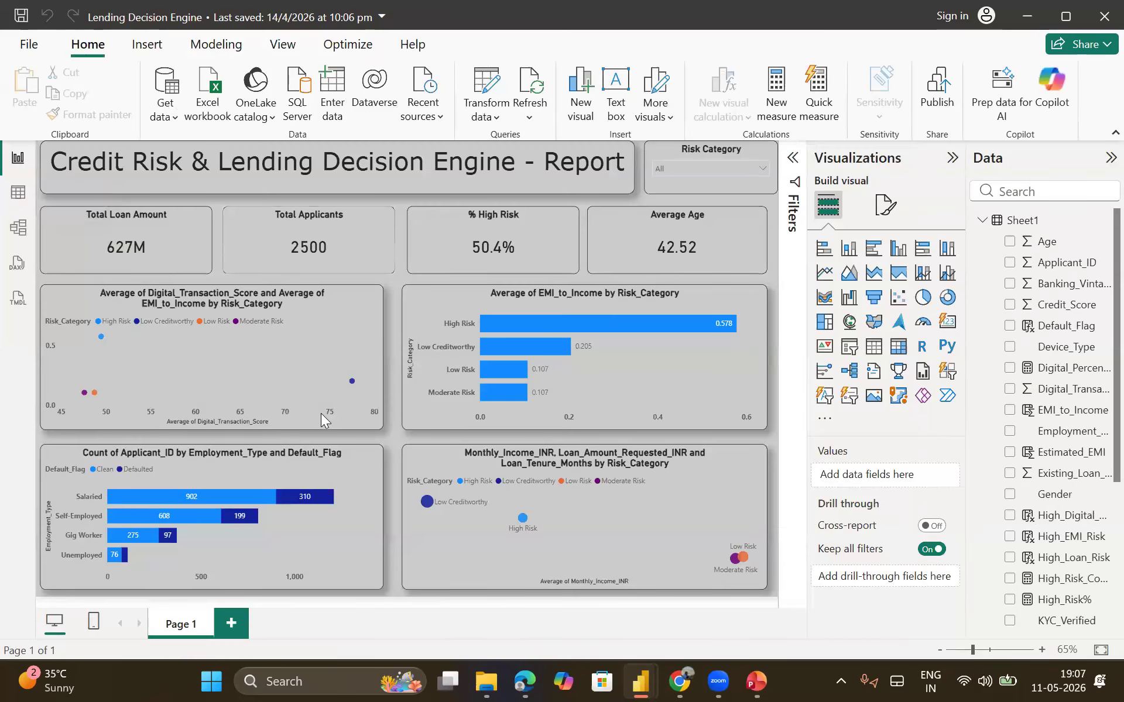
left_click(234, 626)
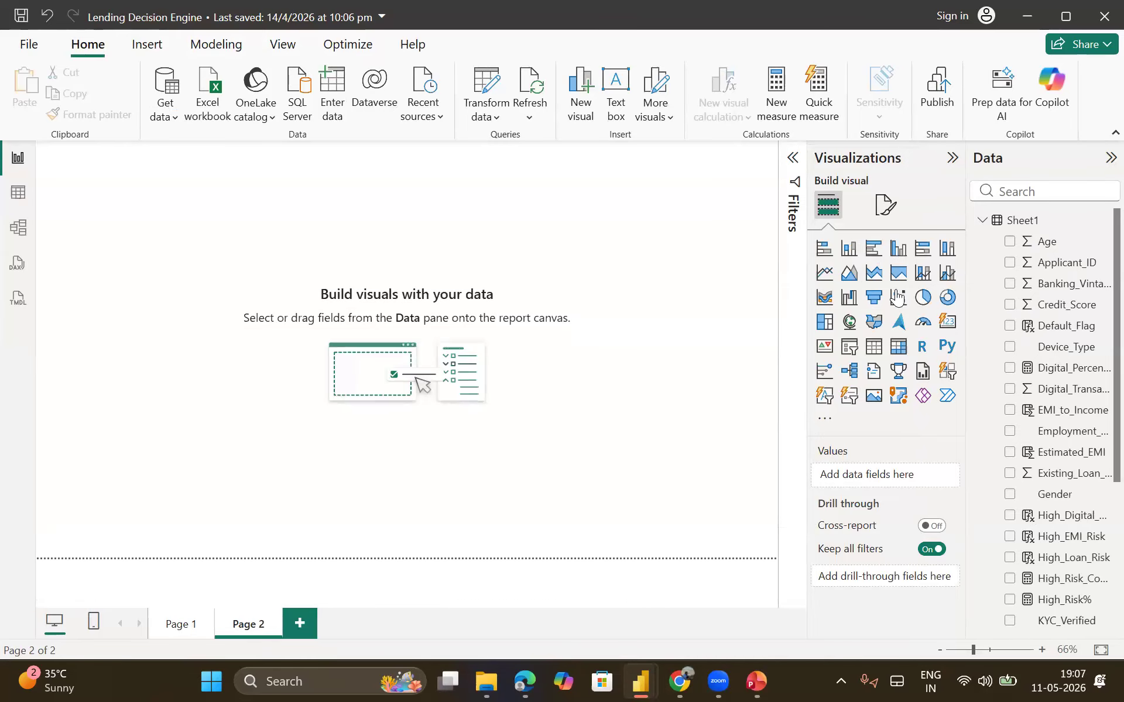
left_click(948, 321)
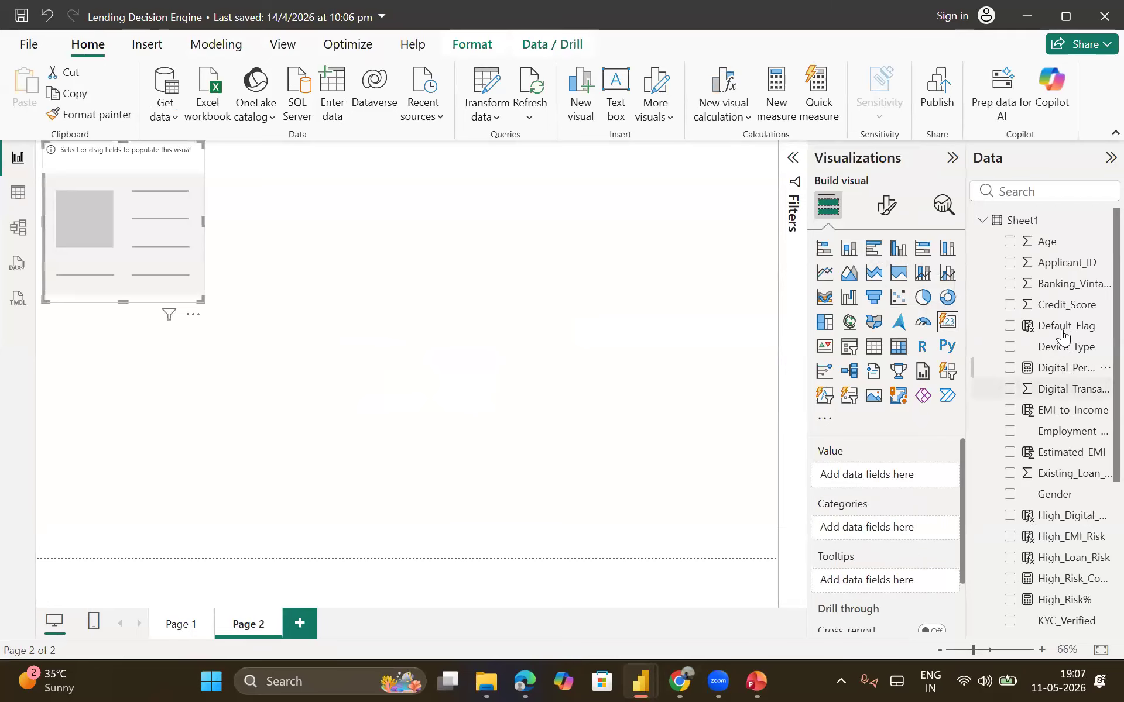
left_click_drag(1063, 372, 870, 477)
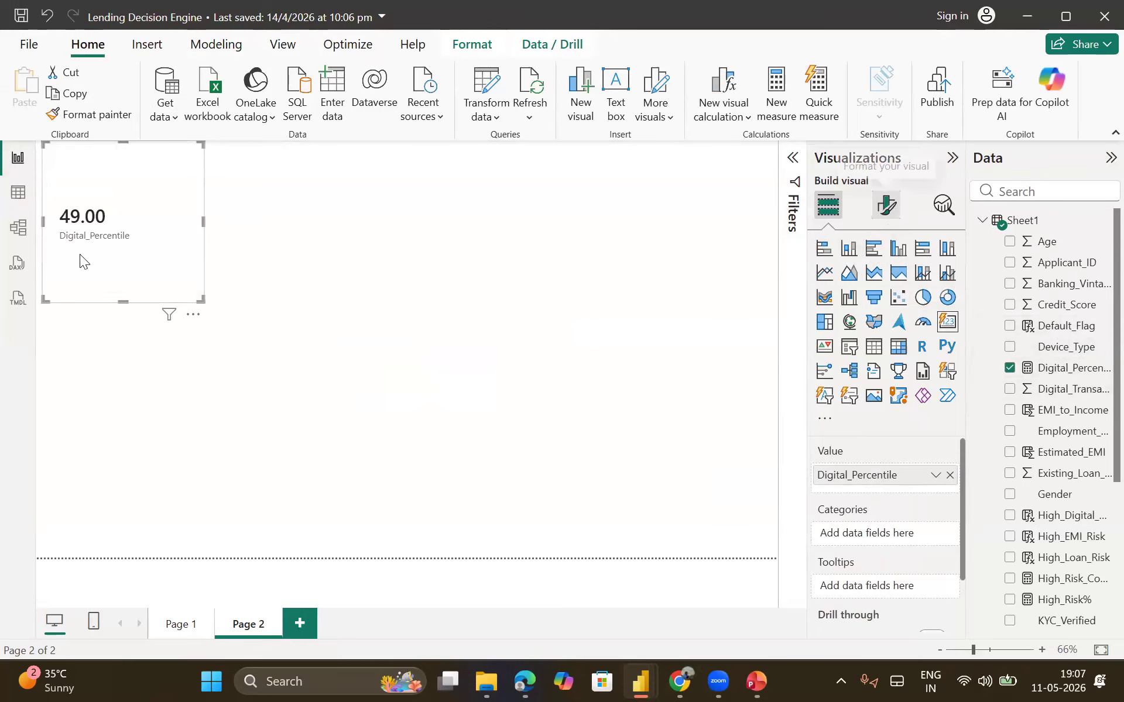
- Return to the data table and compare the Digital_Transaction_Score values with the High_Digital_User column
left_click(18, 202)
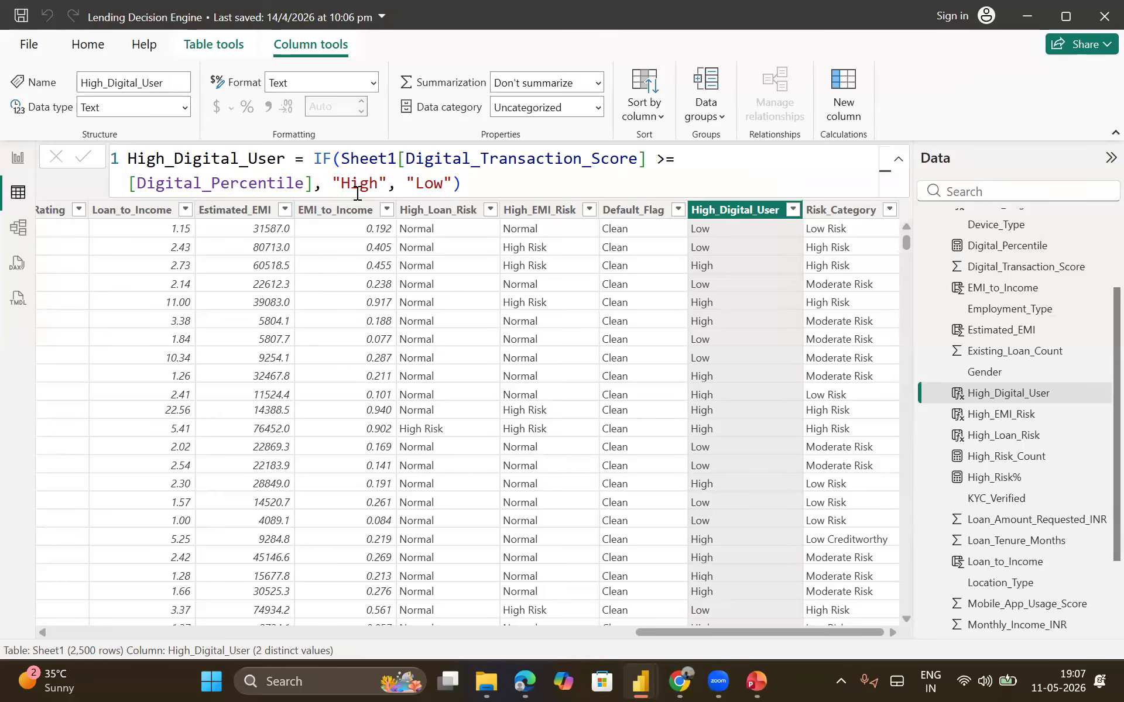
scroll(339, 375, "left", 10)
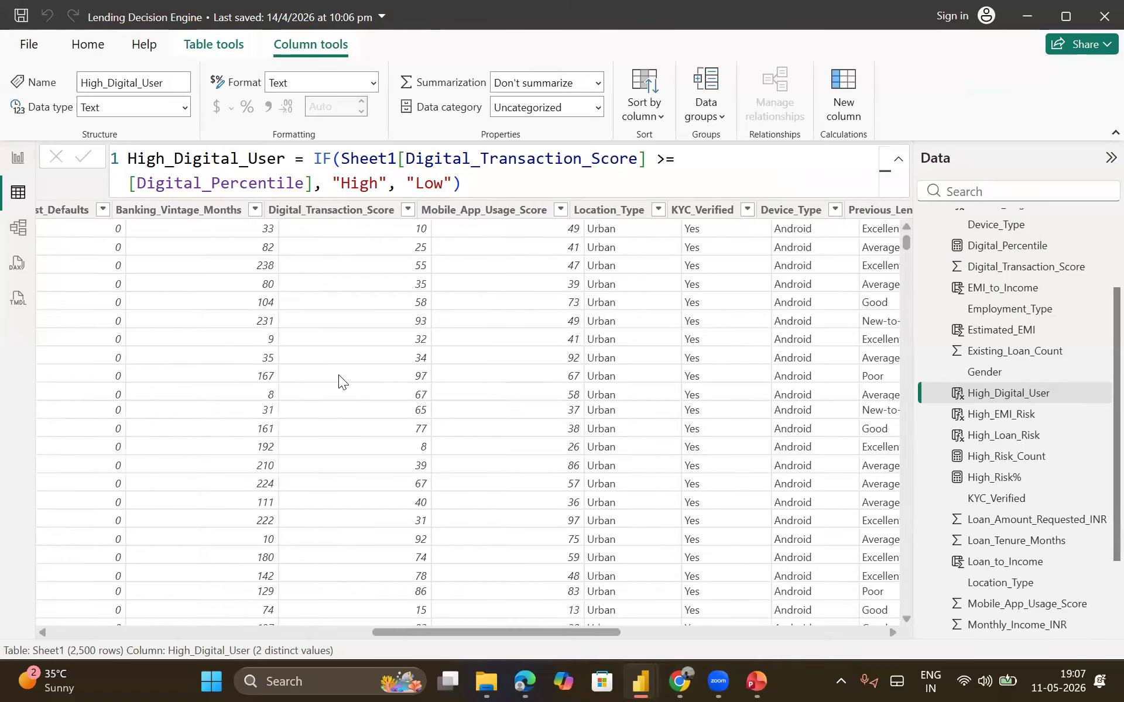
scroll(338, 375, "right", 10)
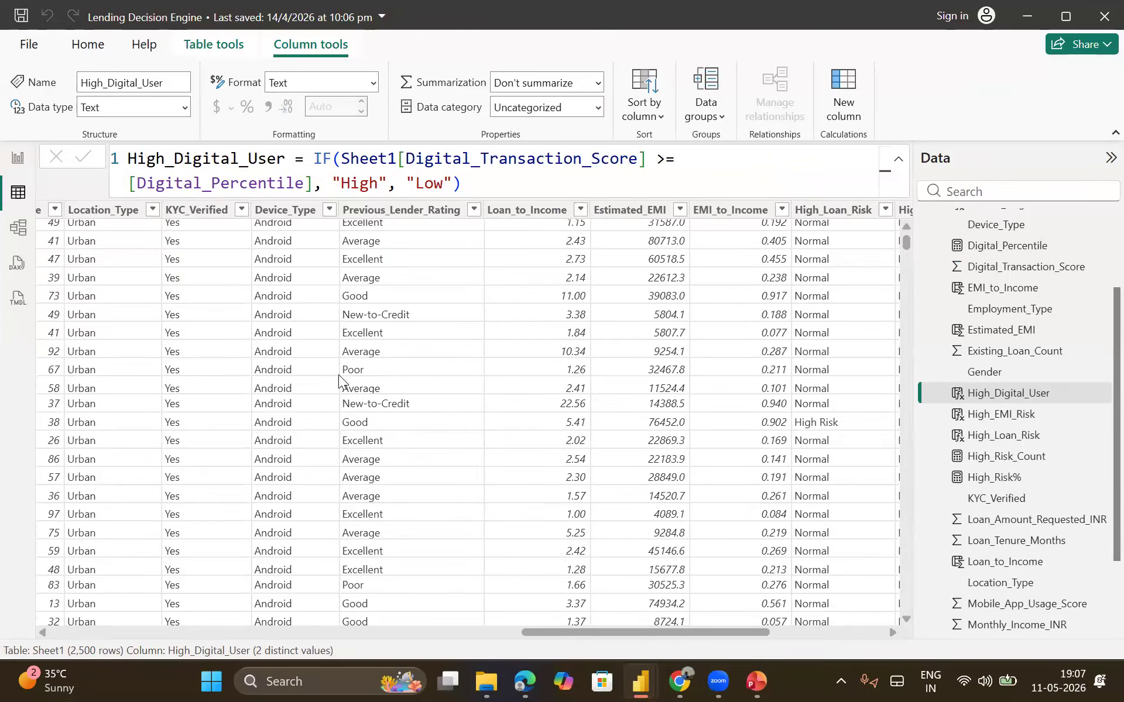
scroll(655, 414, "right", 8)
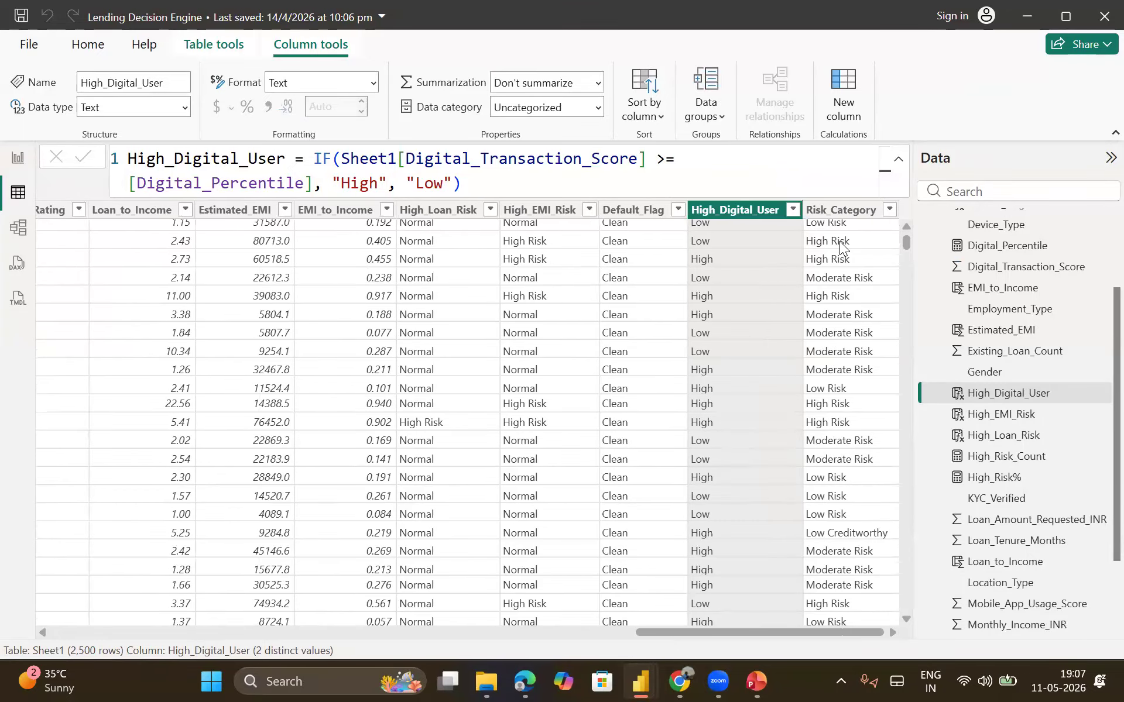
- Show the Risk_Category column's formula and highlight its loan-to-income and tenure condition, followed by all conditions through "Moderate Risk"
left_click(850, 210)
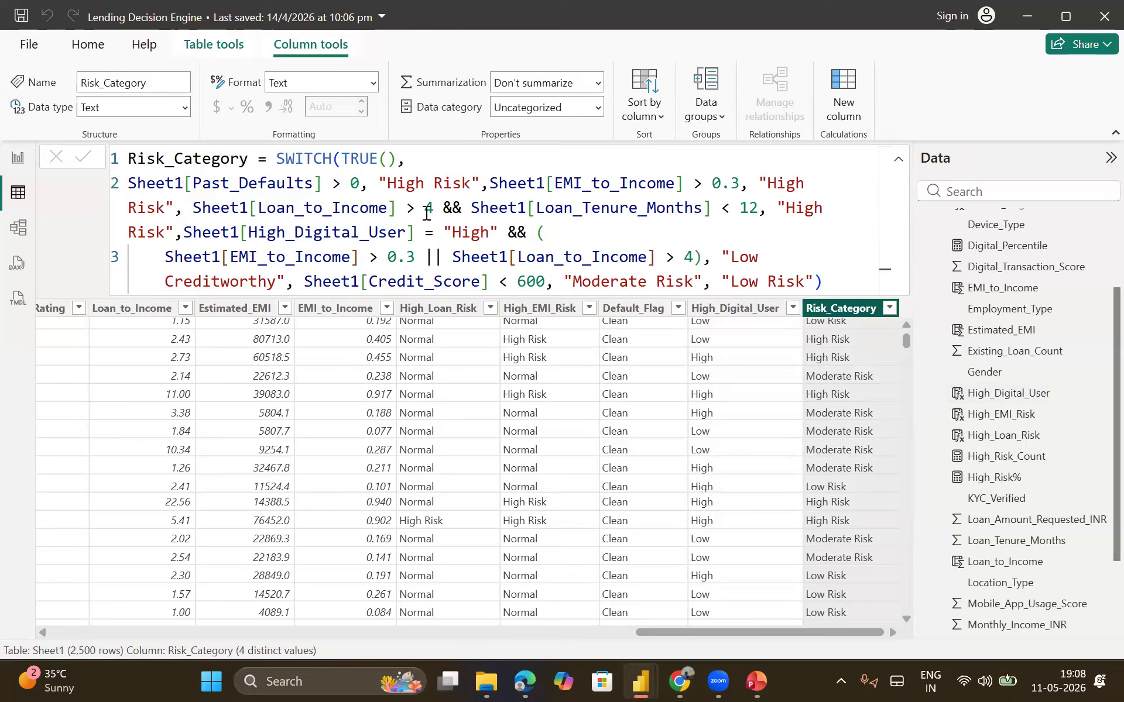
left_click_drag(194, 208, 341, 208)
left_click_drag(497, 217, 757, 211)
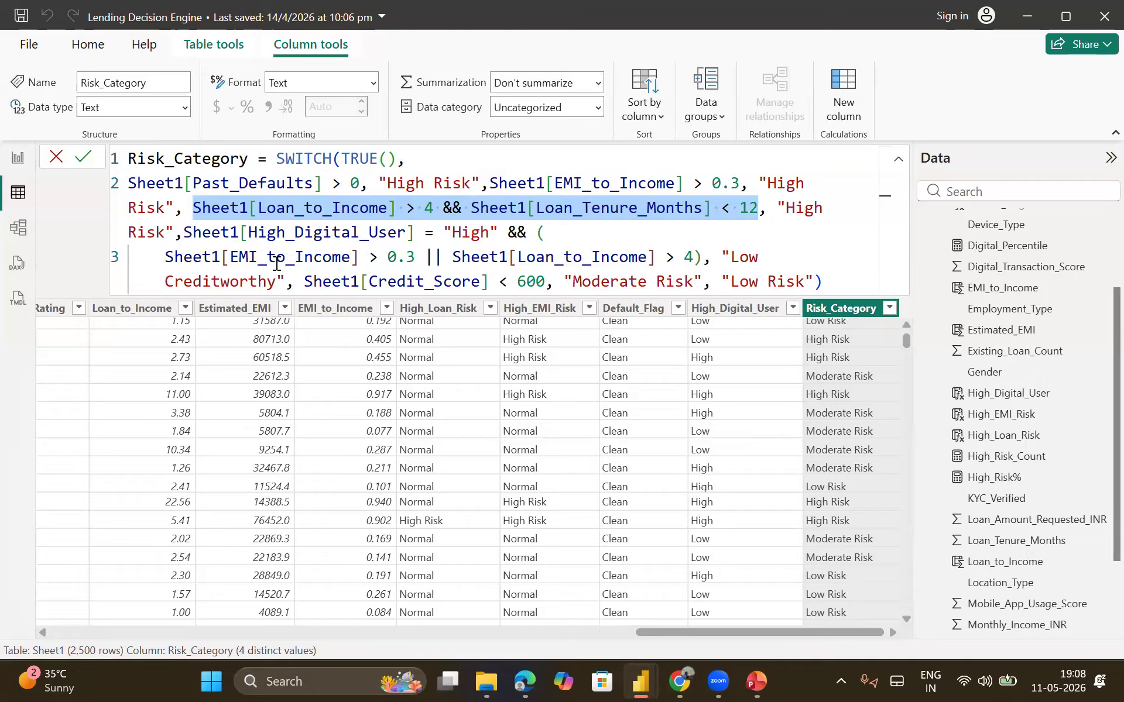
left_click(385, 264)
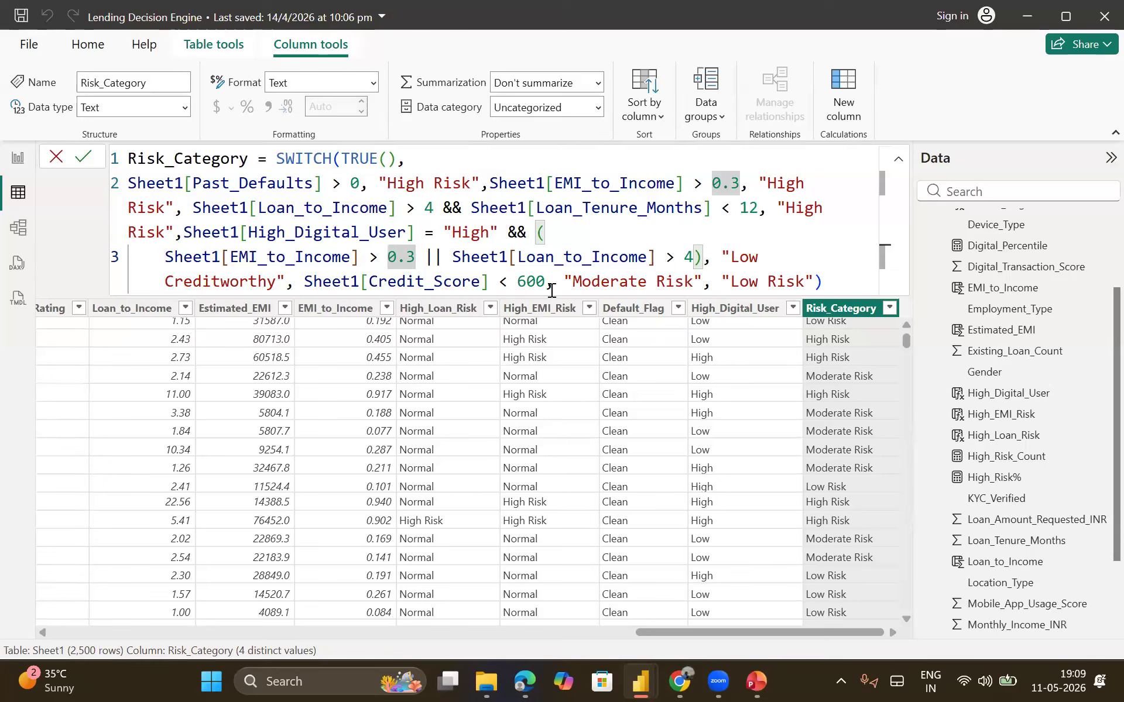
left_click(702, 282)
left_click_drag(702, 283, 130, 177)
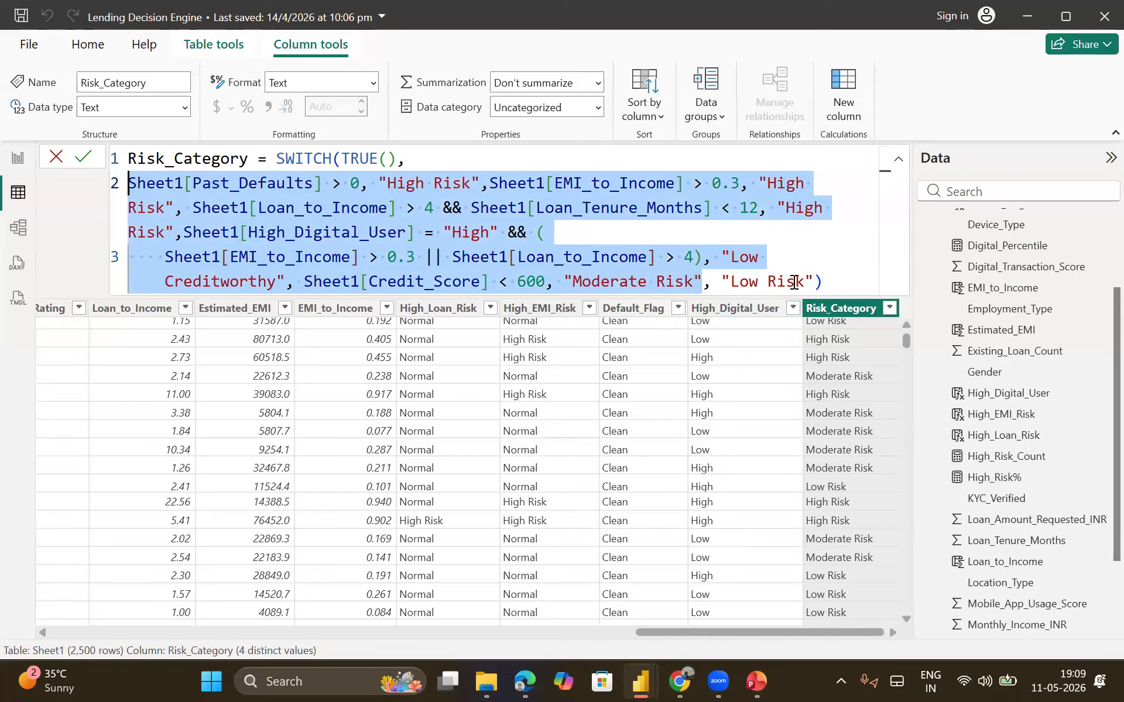
- Switch to PowerPoint, highlight the low credit score rule on the Boundary Conditions slide, and return to the Lending Decision Engine report in Power BI
left_click(755, 681)
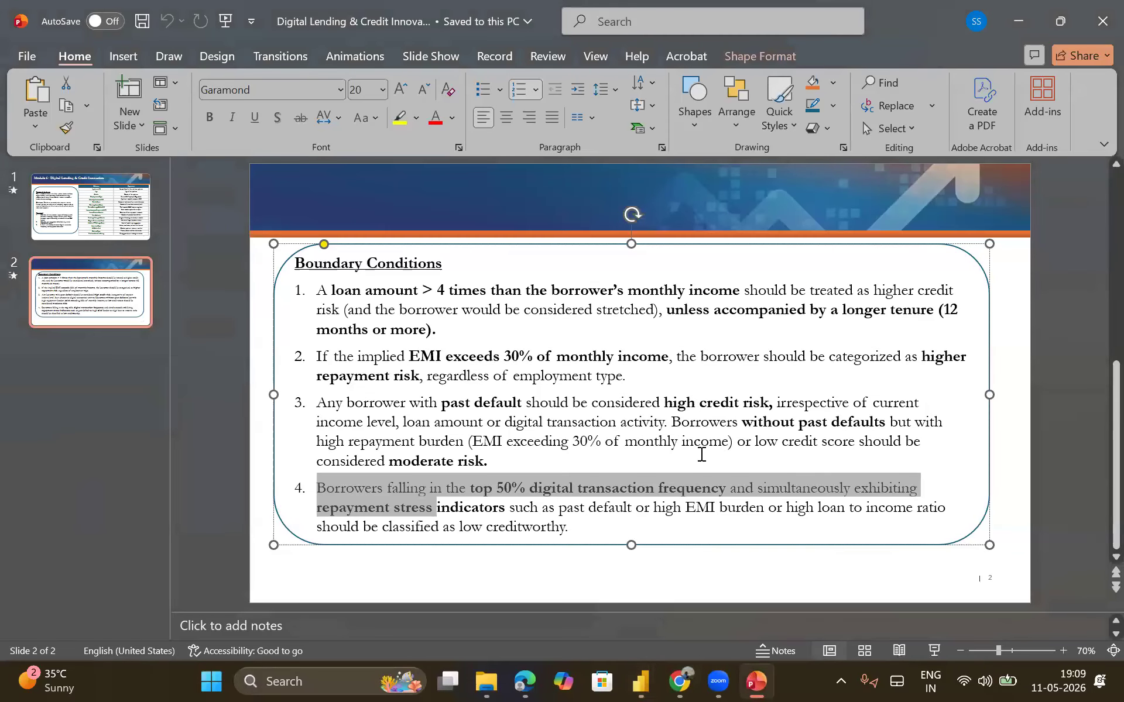
left_click_drag(756, 443, 483, 464)
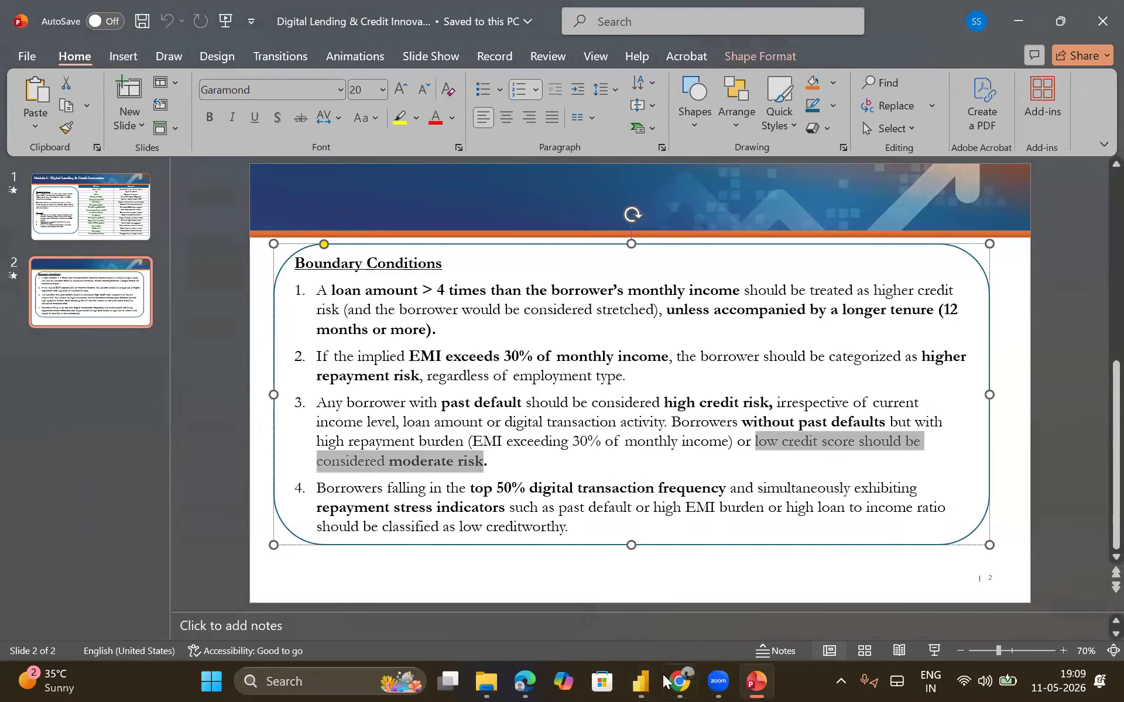
mouse_move(641, 681)
left_click(710, 606)
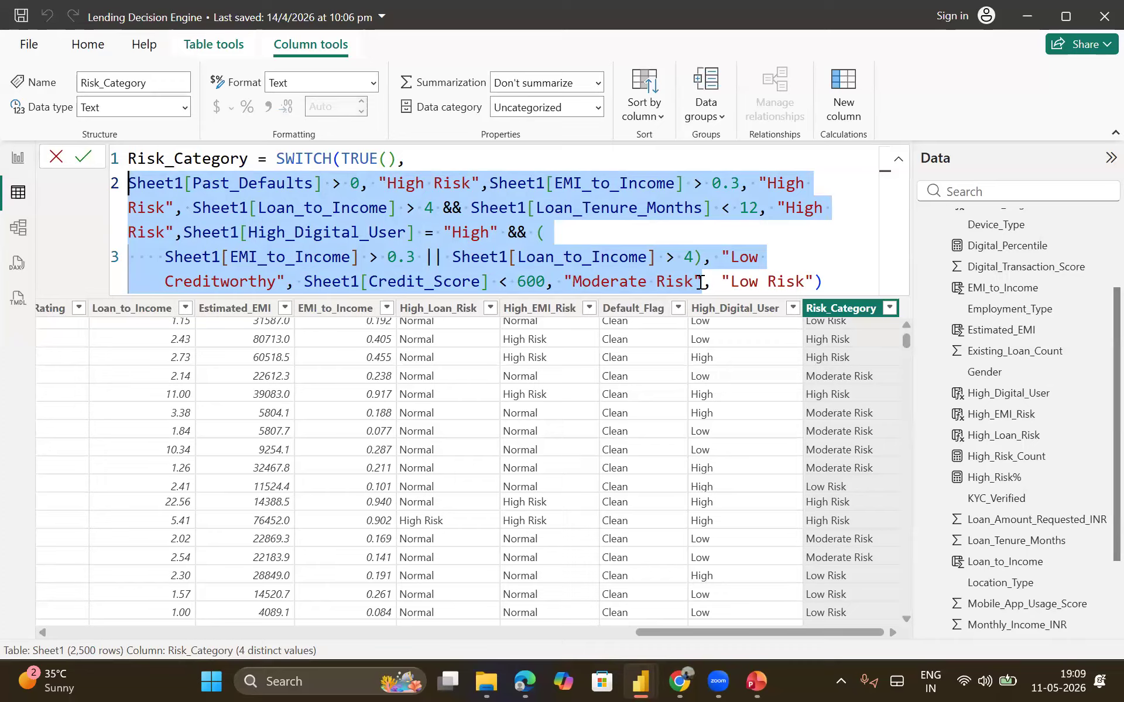
- Highlight the "Low Risk" result in the Risk_Category formula, and review the High_Digital_User formula before going back to Risk_Category
left_click_drag(721, 282, 828, 467)
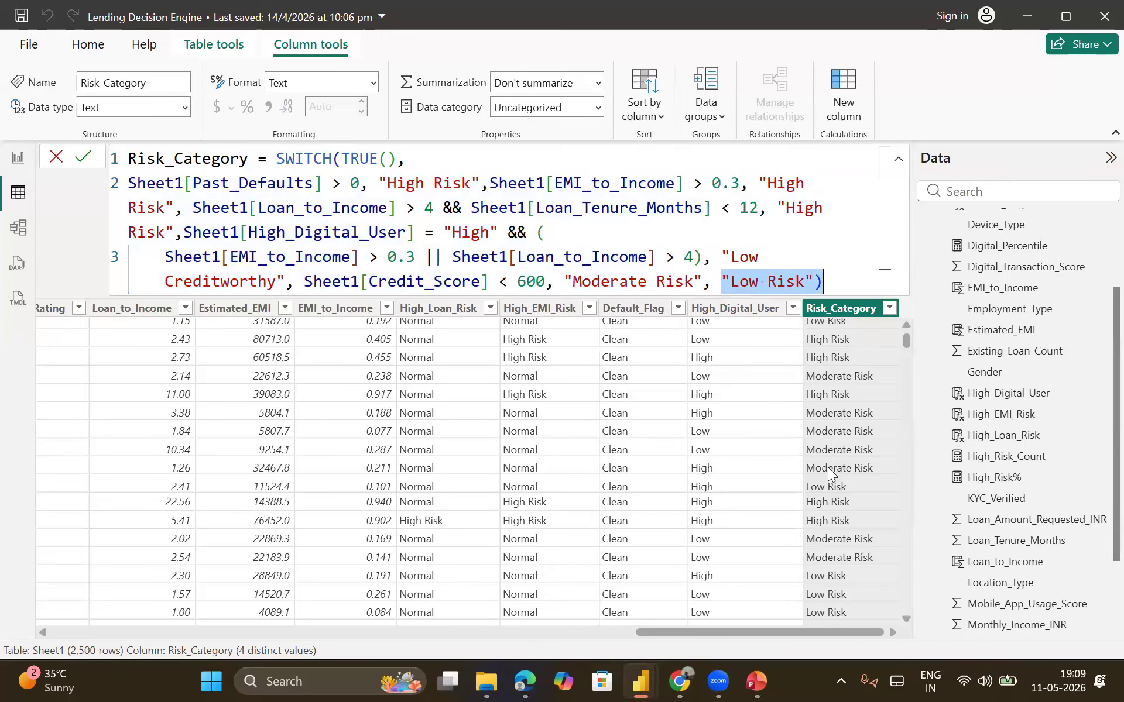
scroll(827, 467, "up", 1)
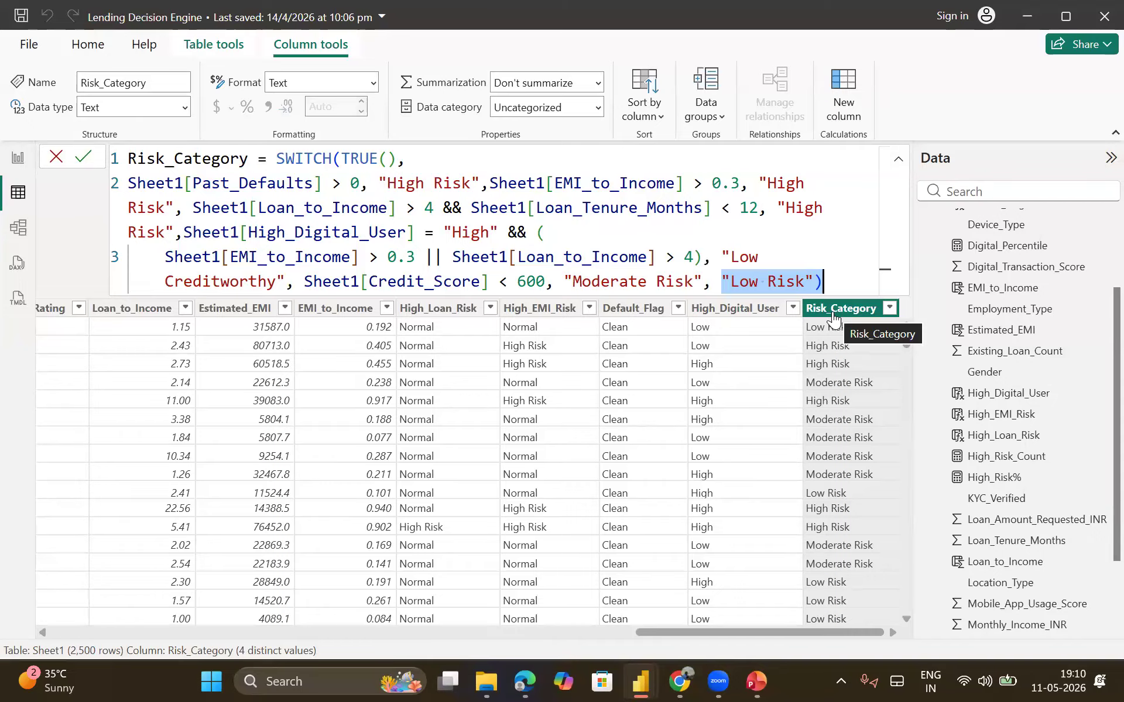
left_click(743, 313)
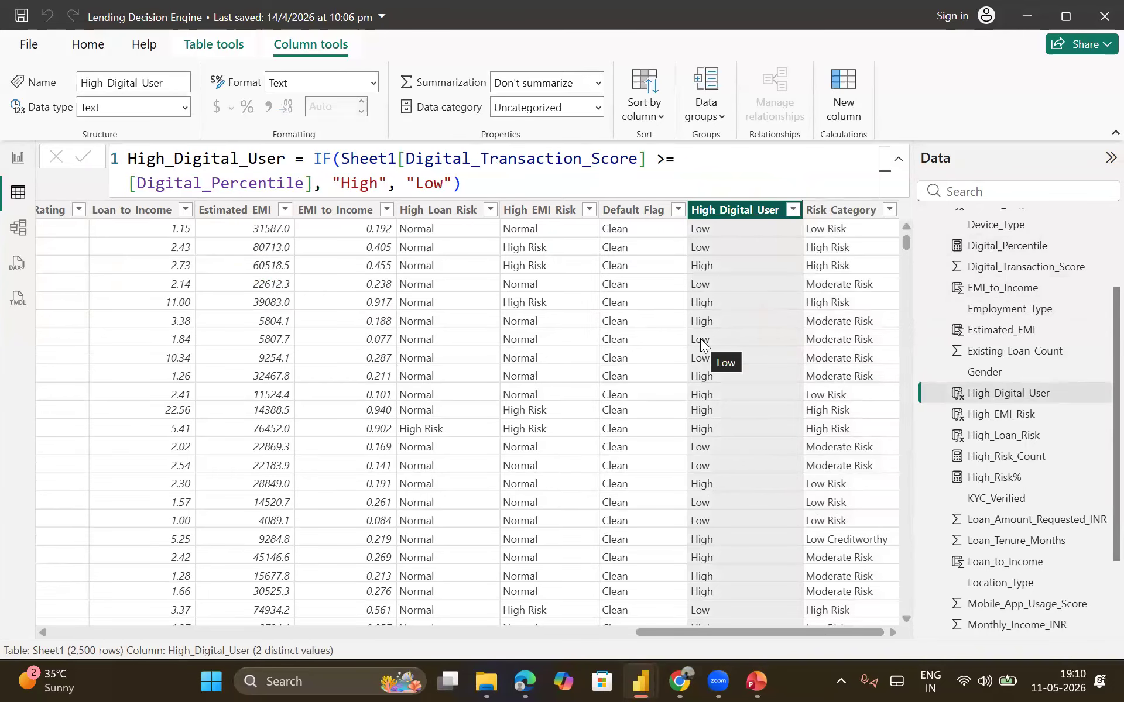
left_click(843, 210)
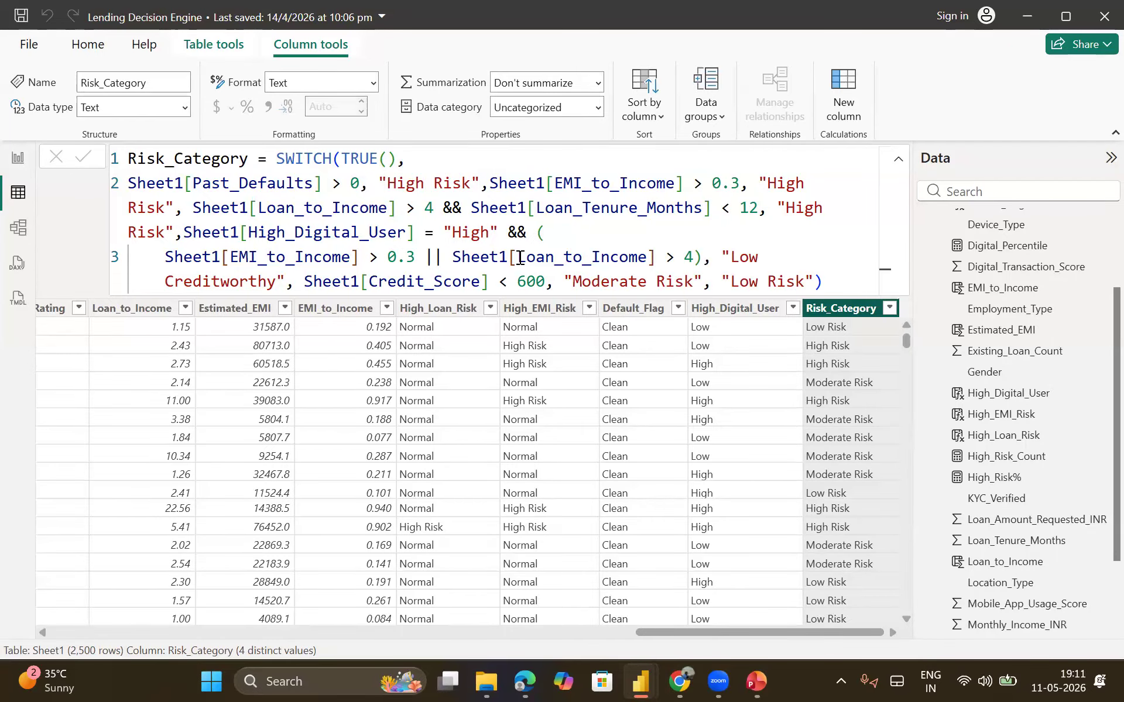
- Show the Default_Flag column's formula and select the whole expression
left_click(647, 310)
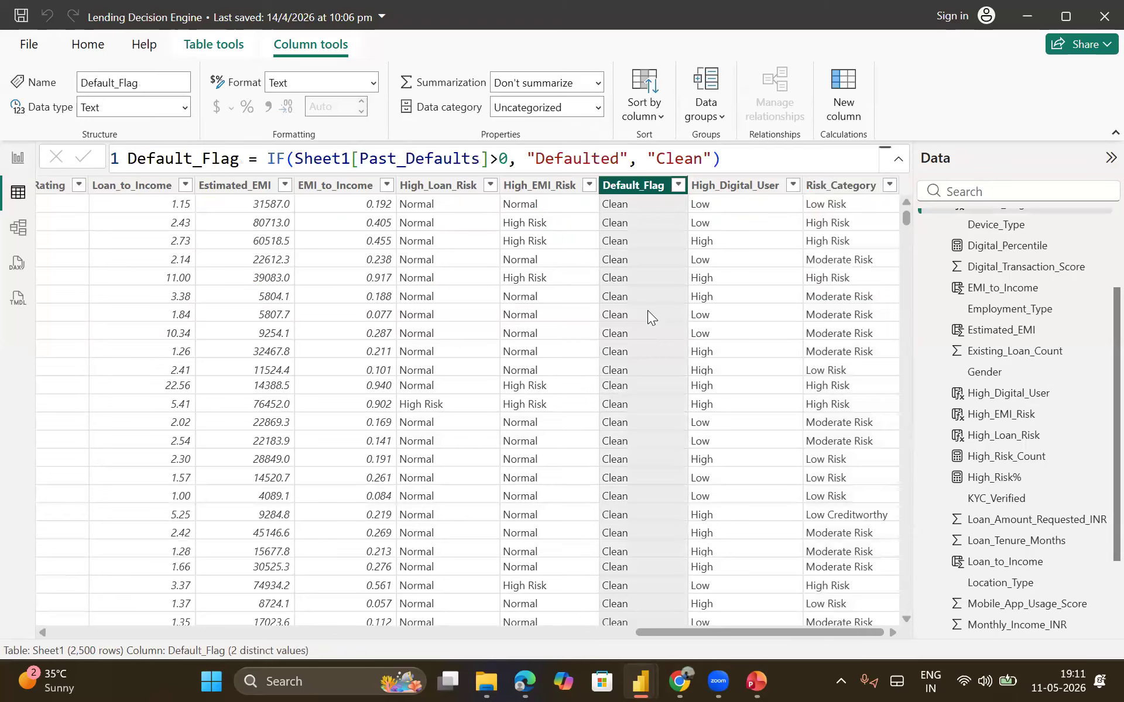
left_click(731, 155)
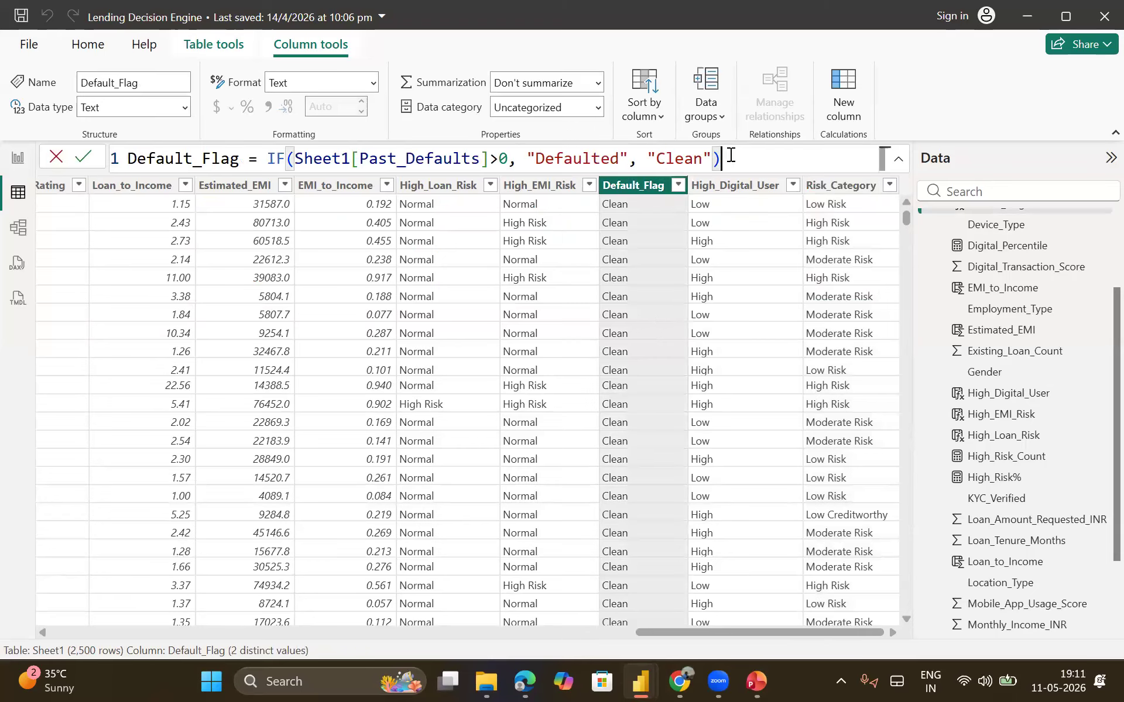
key("shift+Home")
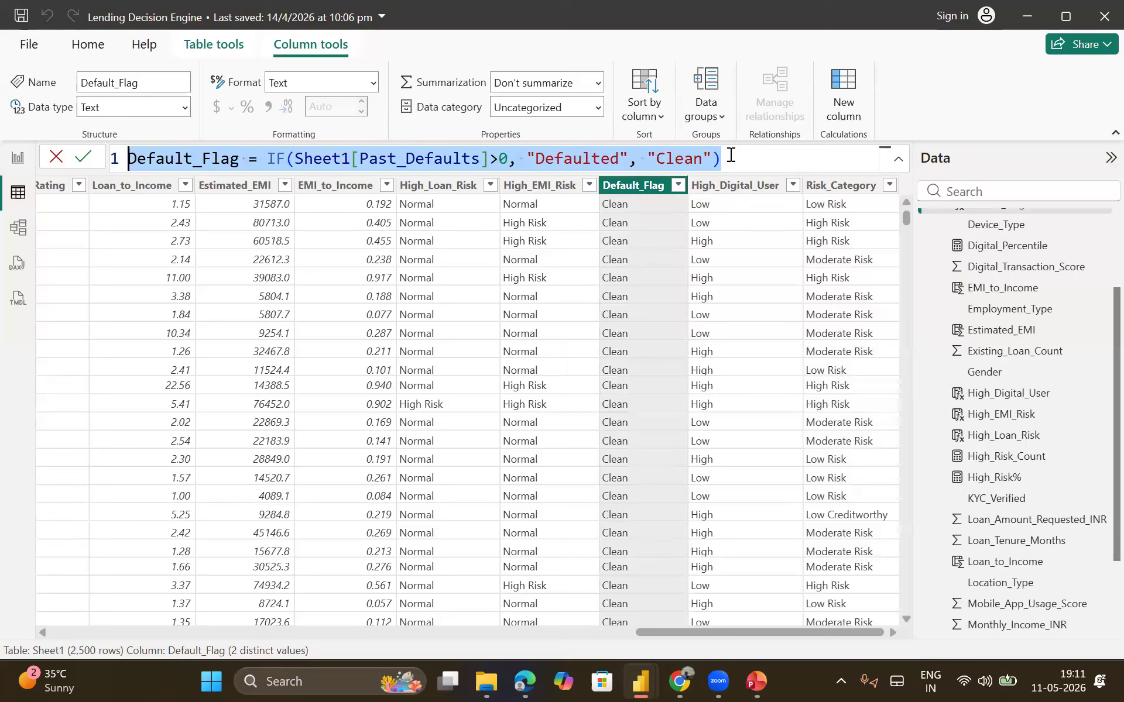
- Show the Digital_Percentile measure's formula and select the whole expression
left_click(466, 480)
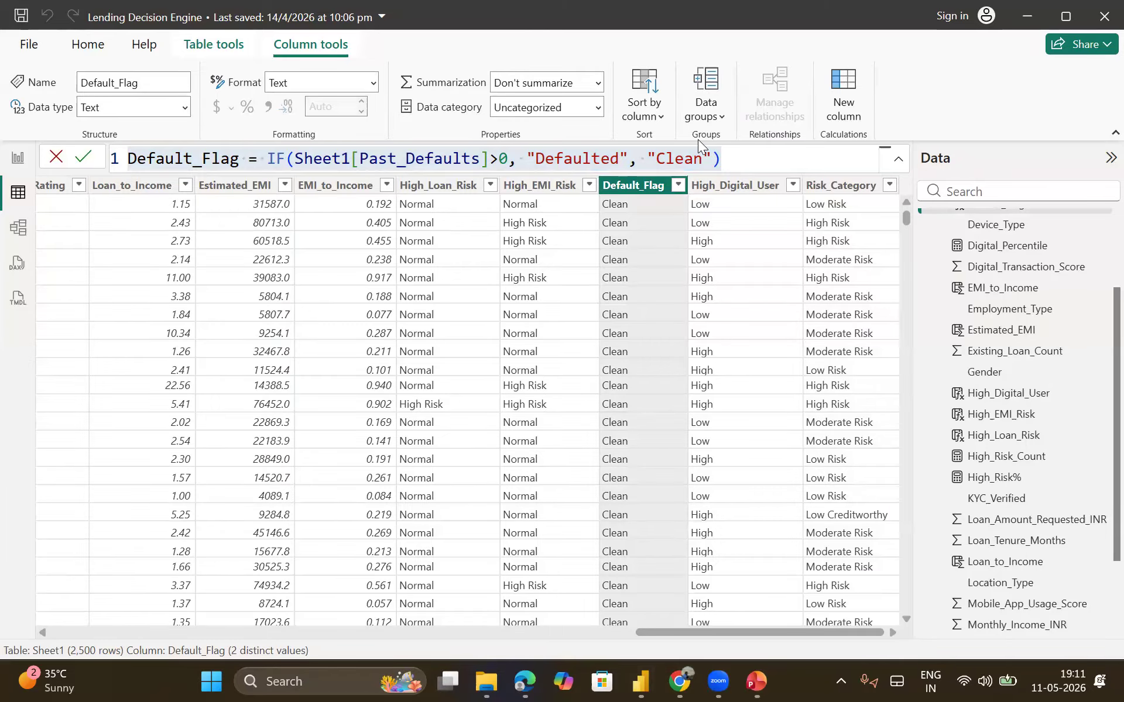
scroll(934, 375, "up", 1)
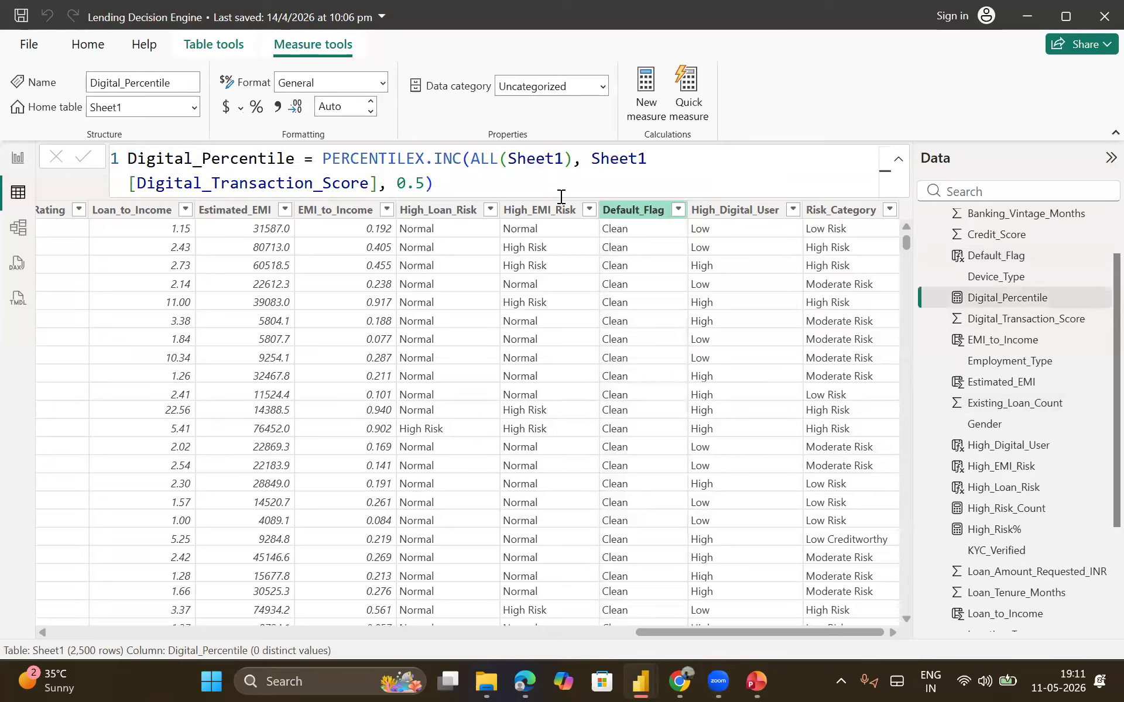
left_click(543, 185)
key("shift+Up")
key("shift+Home")
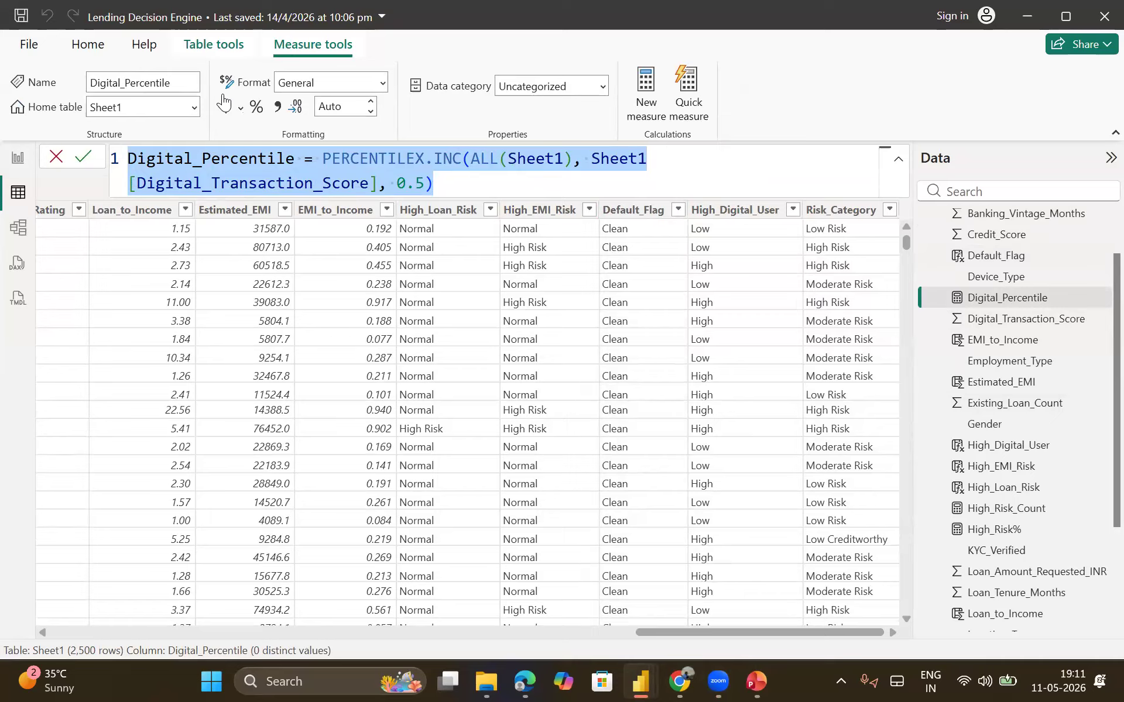
key("alt+Tab")
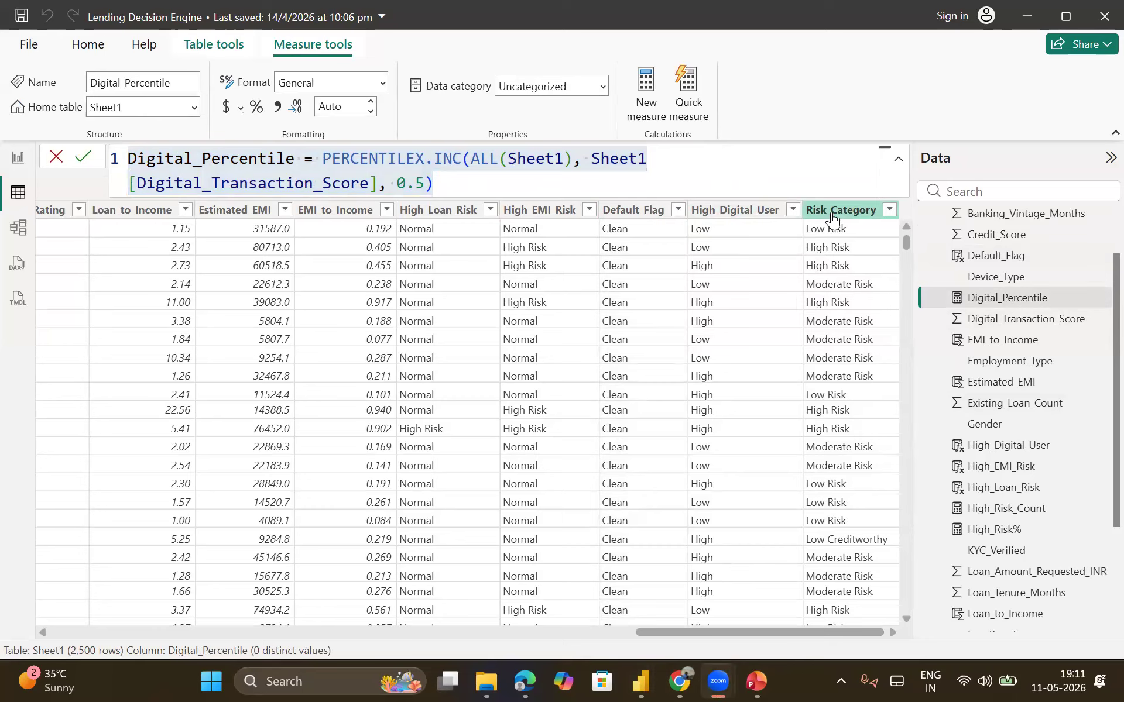
- Show the High_Digital_User column's formula and select the whole expression
left_click(756, 212)
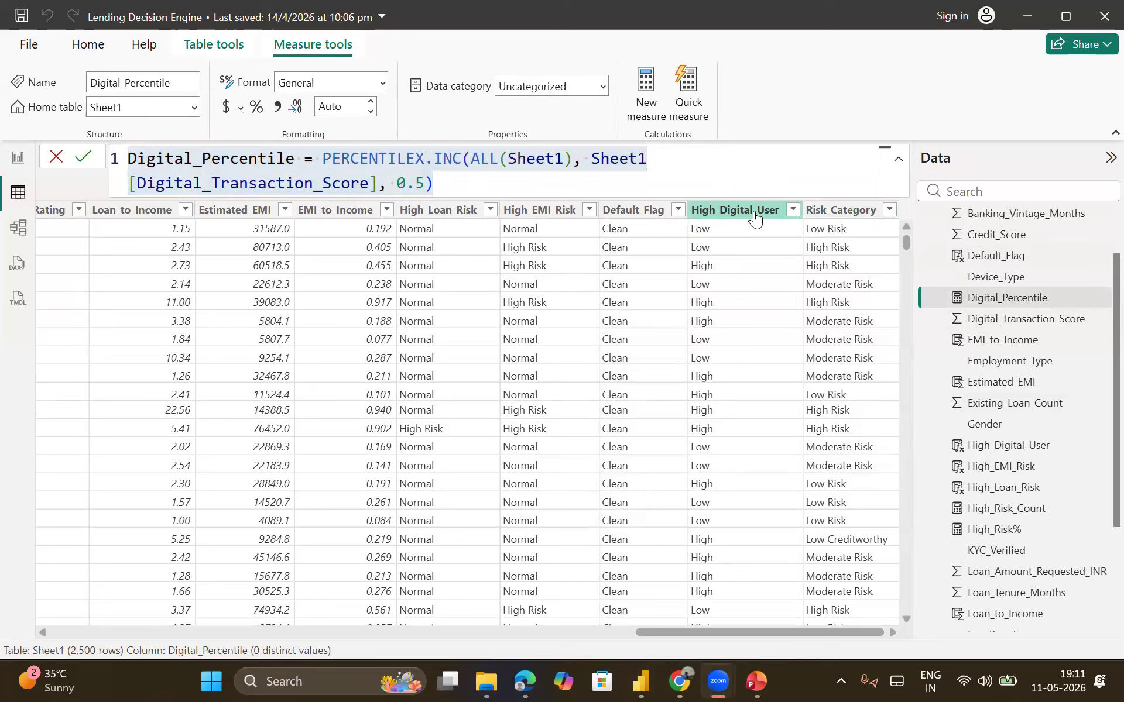
left_click(483, 183)
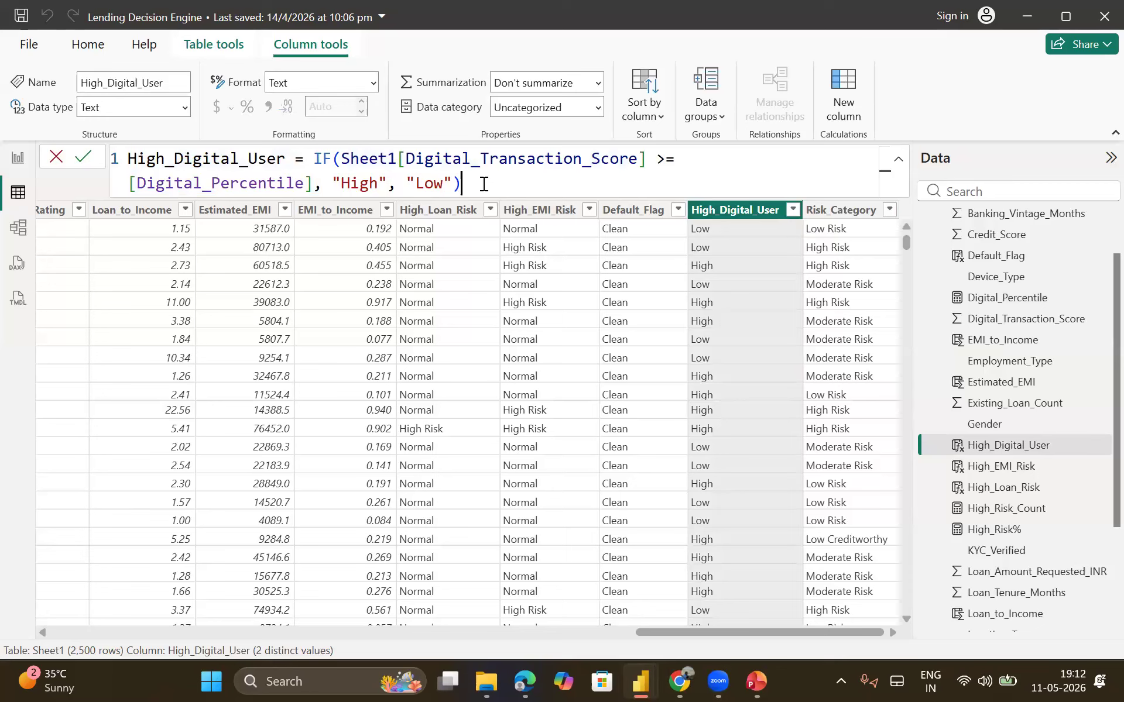
key("shift+Up")
key("shift+Up")
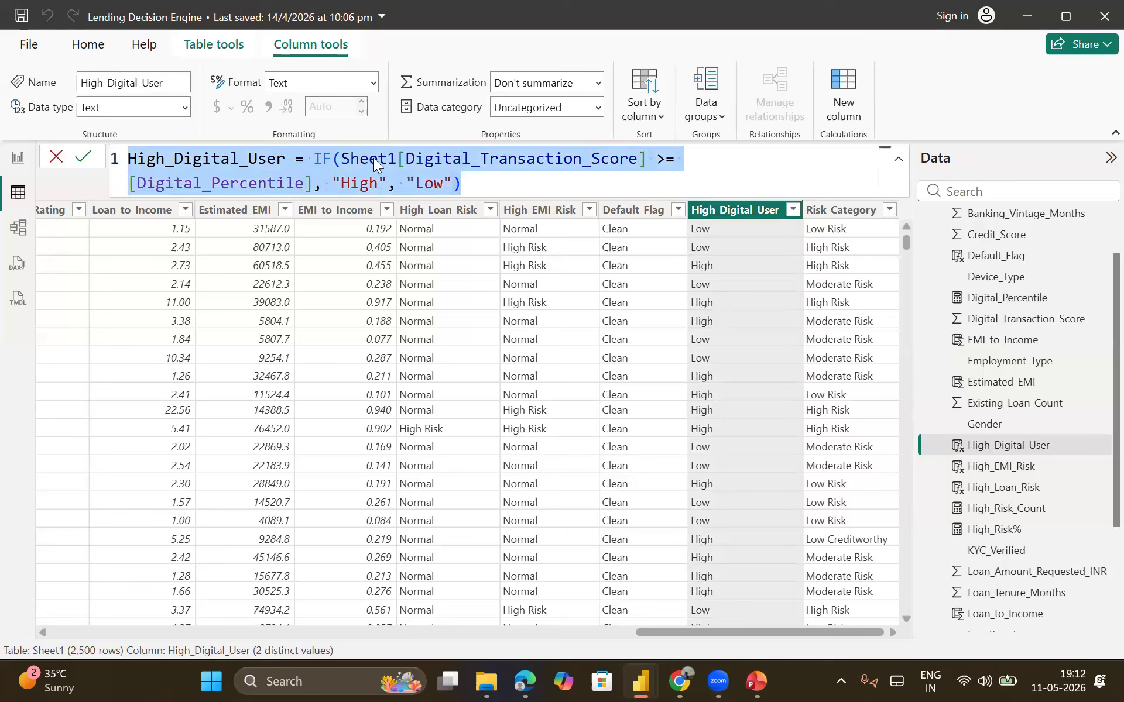
key("alt+Tab")
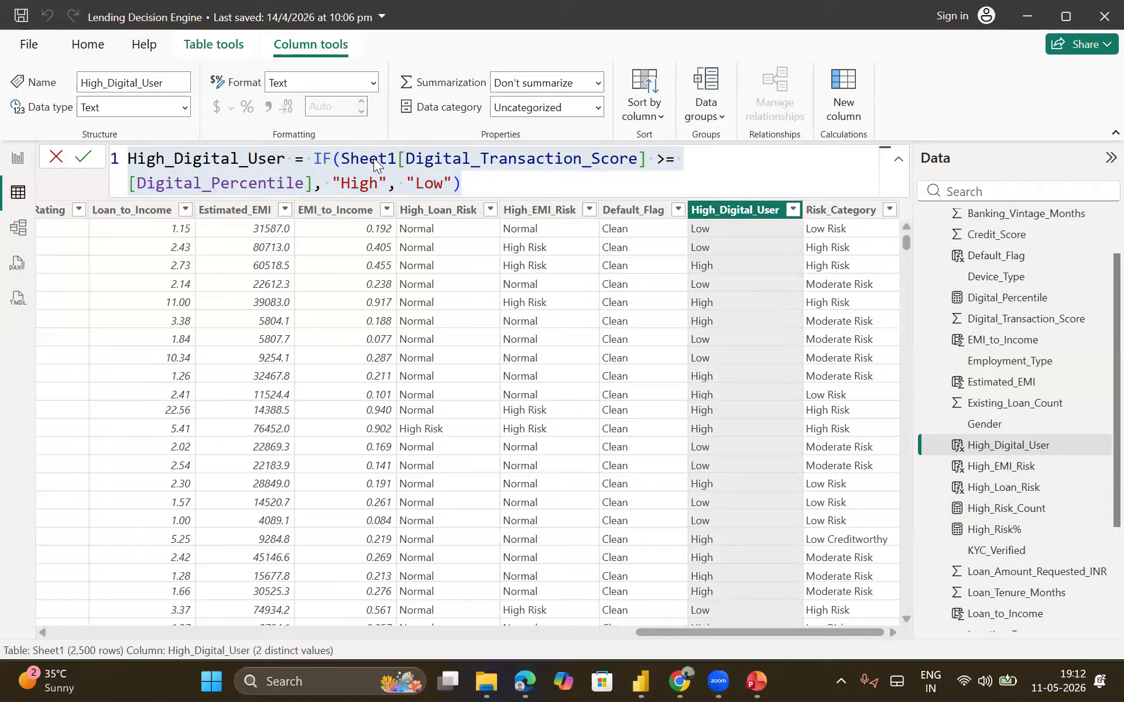
- Show the Risk_Category column's formula and select the entire SWITCH expression
key("alt+Tab")
left_click(832, 211)
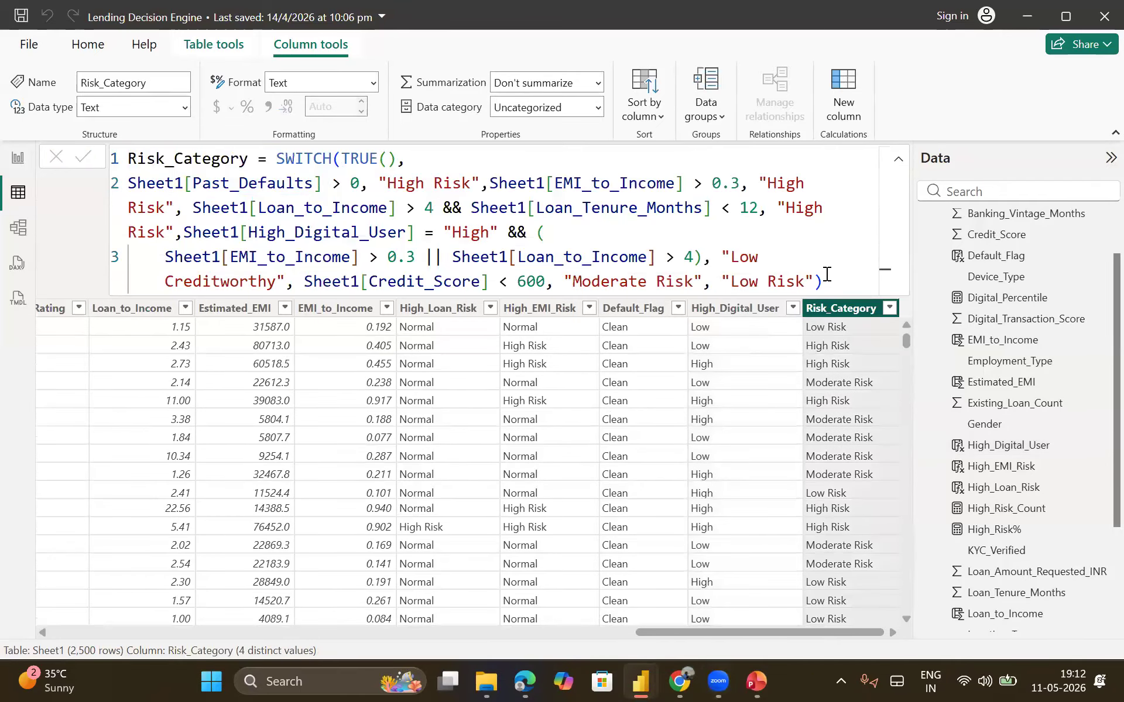
left_click_drag(823, 283, 172, 141)
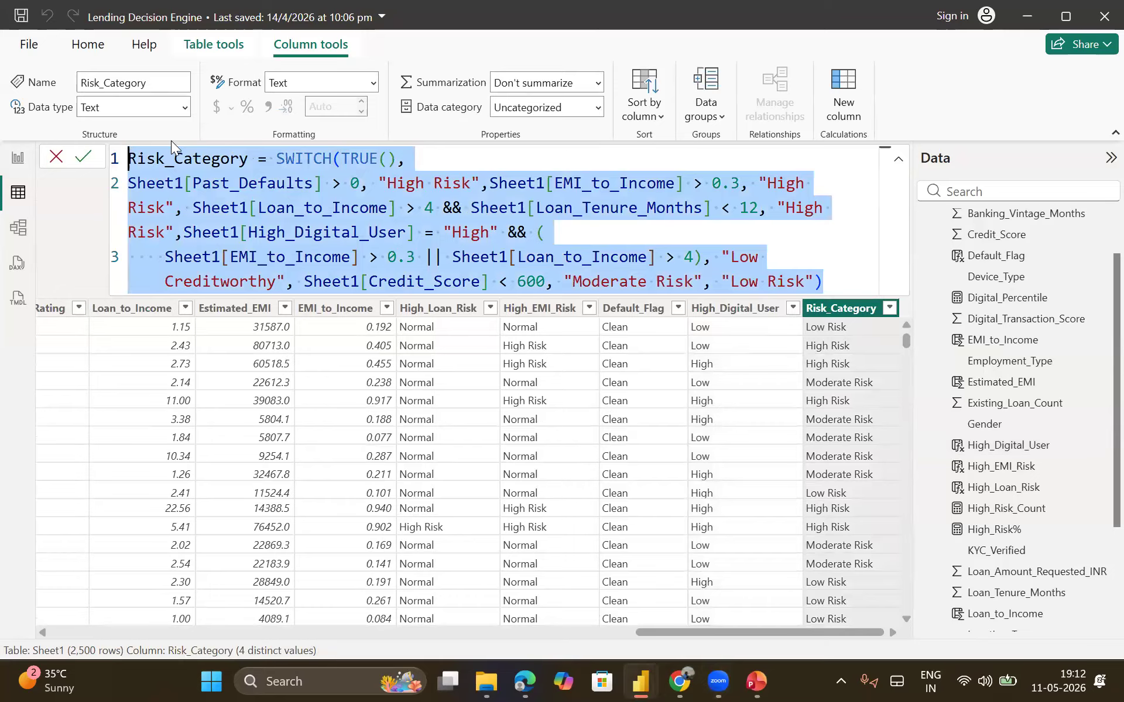
key("alt+Tab")
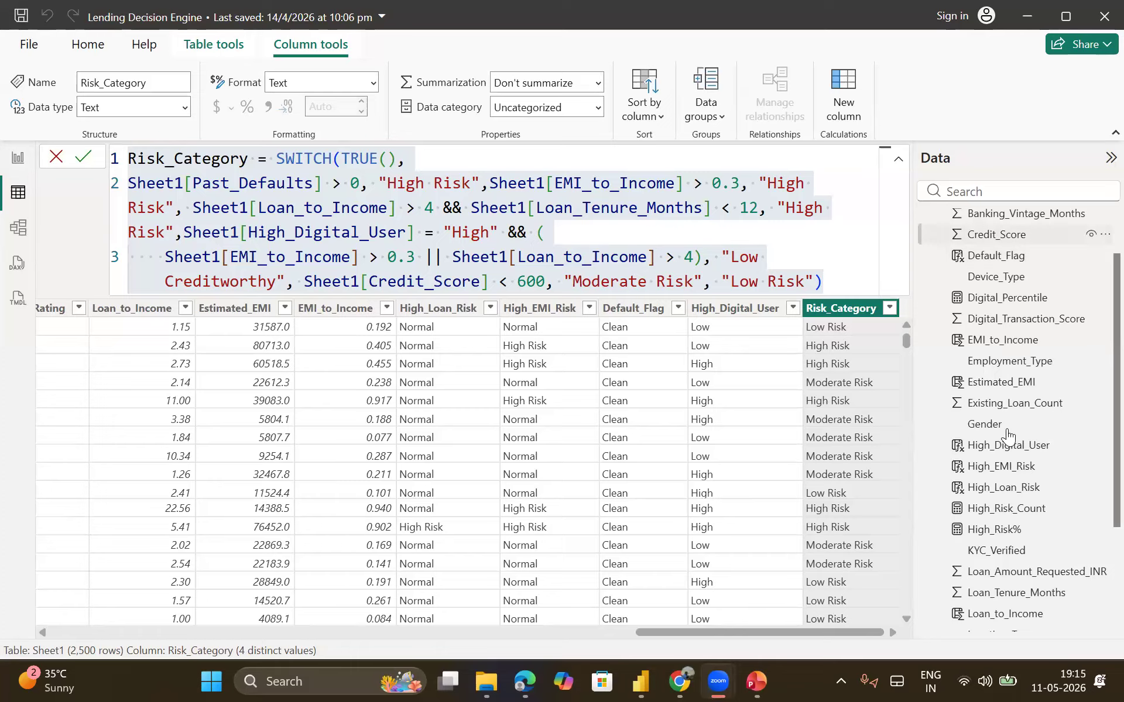
- Return to the report view, delete the Digital_Percentile card from Page 2, and go to Page 1
scroll(1007, 435, "up", 3)
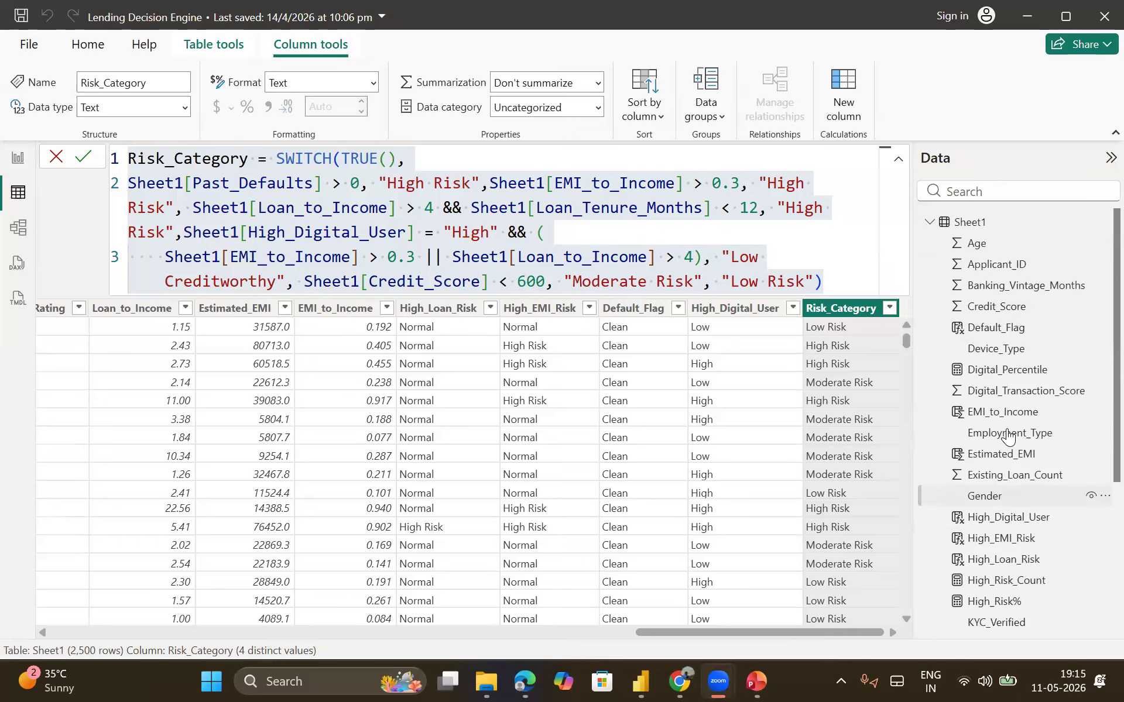
scroll(1006, 579, "down", 4)
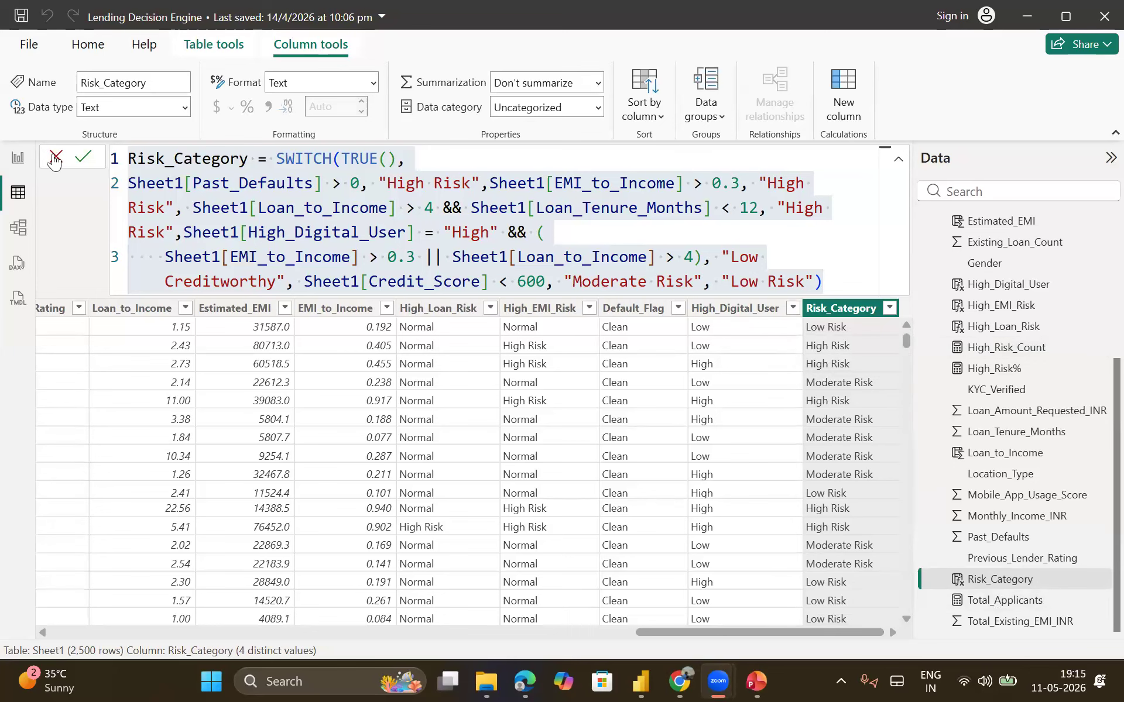
left_click(20, 158)
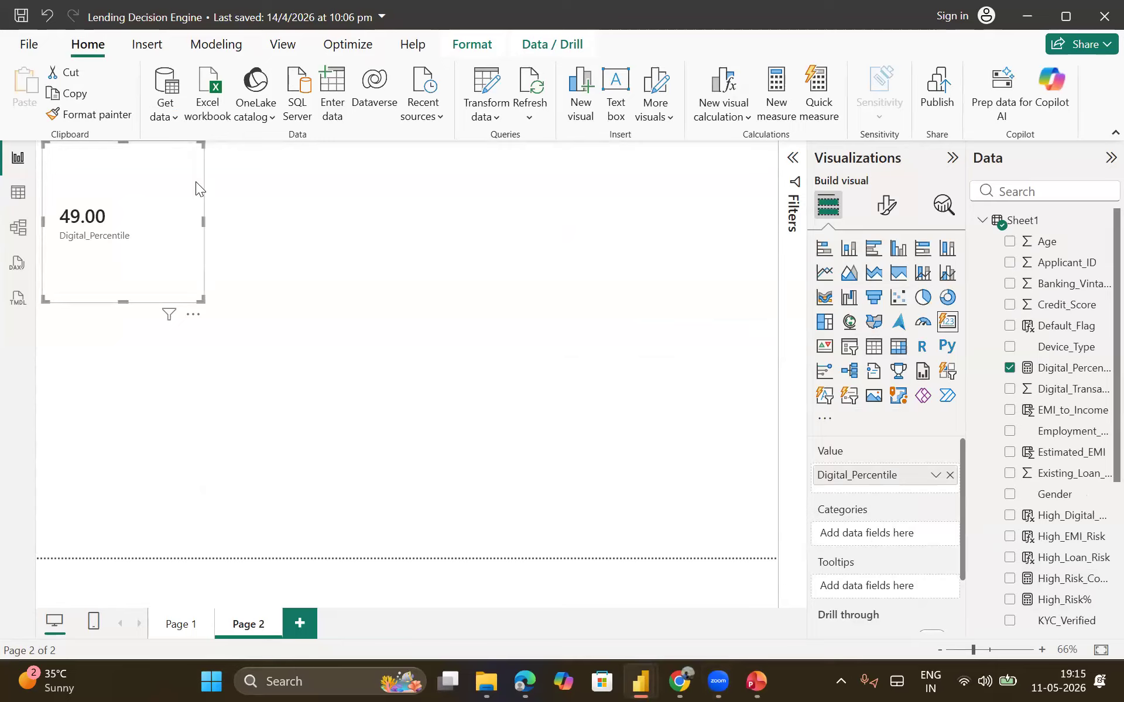
key("Delete")
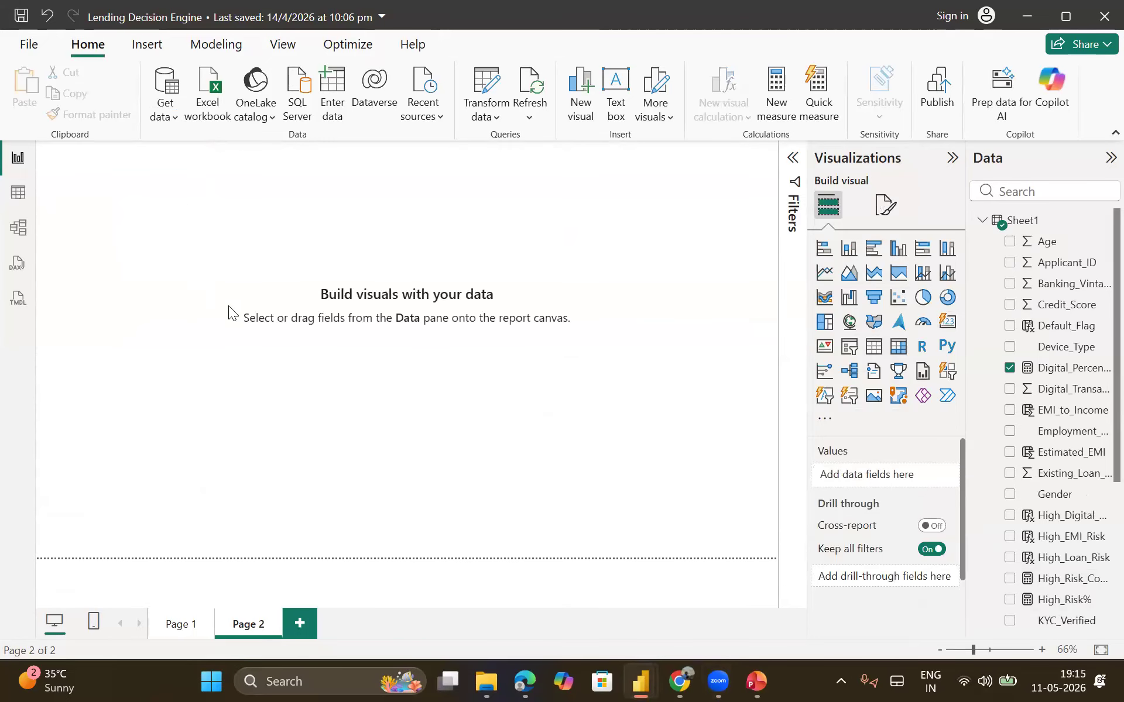
left_click(176, 634)
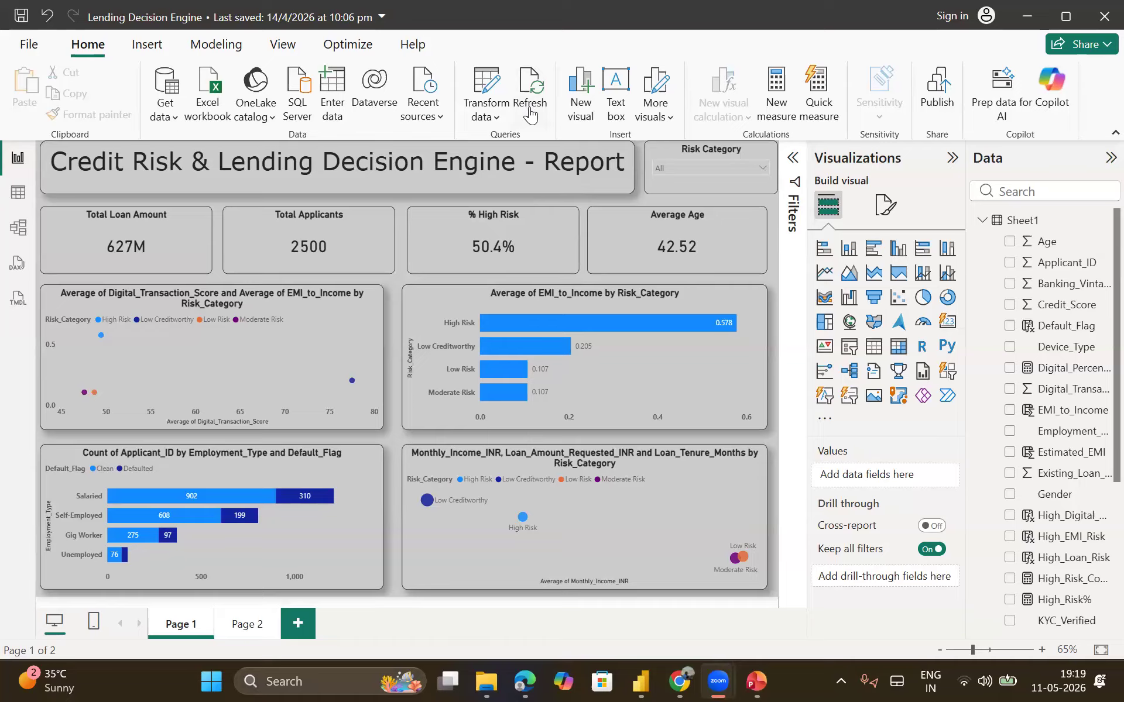
- Review the common data sources available for import, including the Web source's URL dialog, without connecting to any of them
left_click(173, 119)
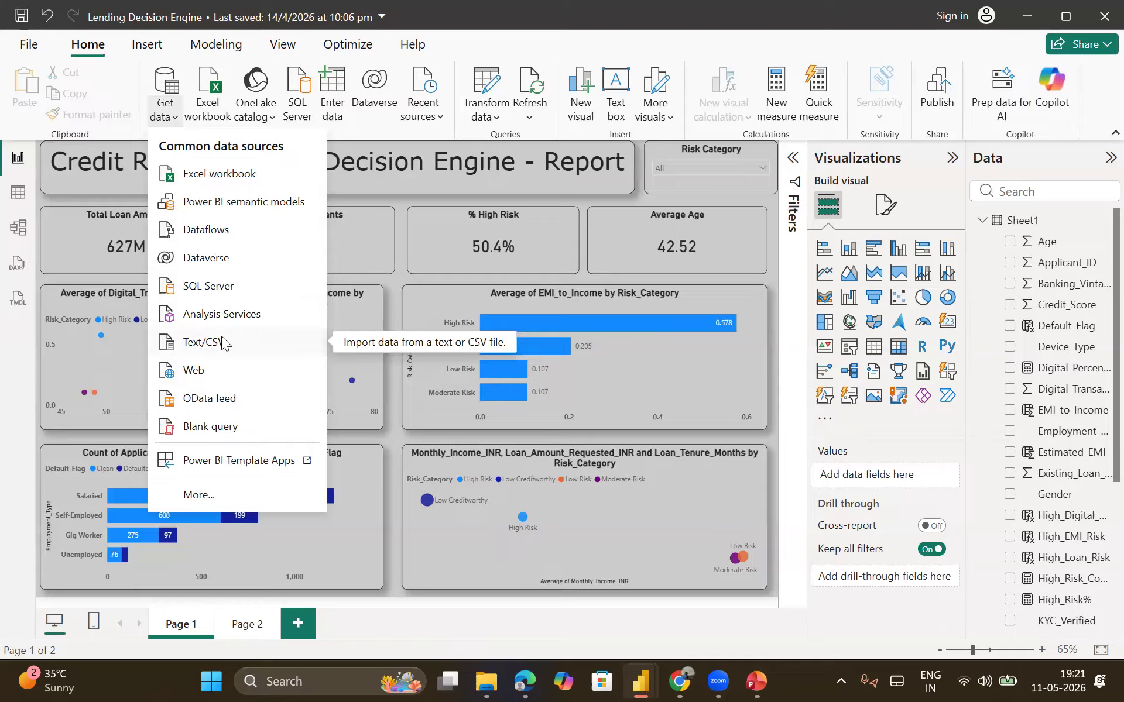
left_click(200, 378)
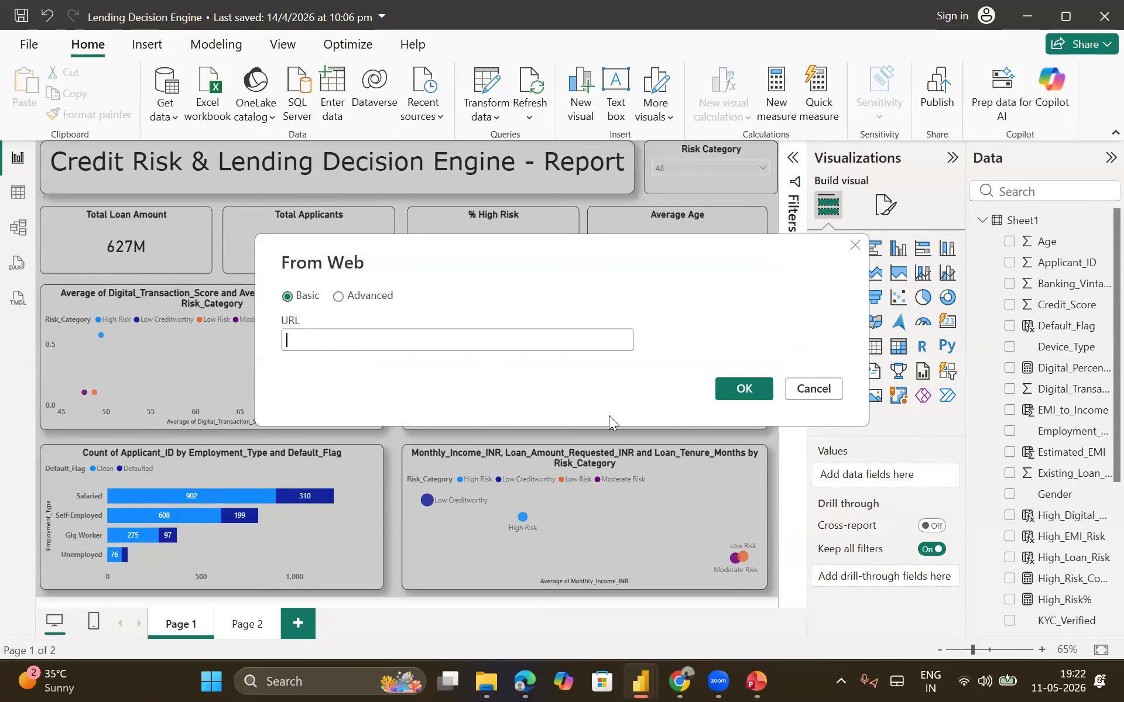
left_click(812, 389)
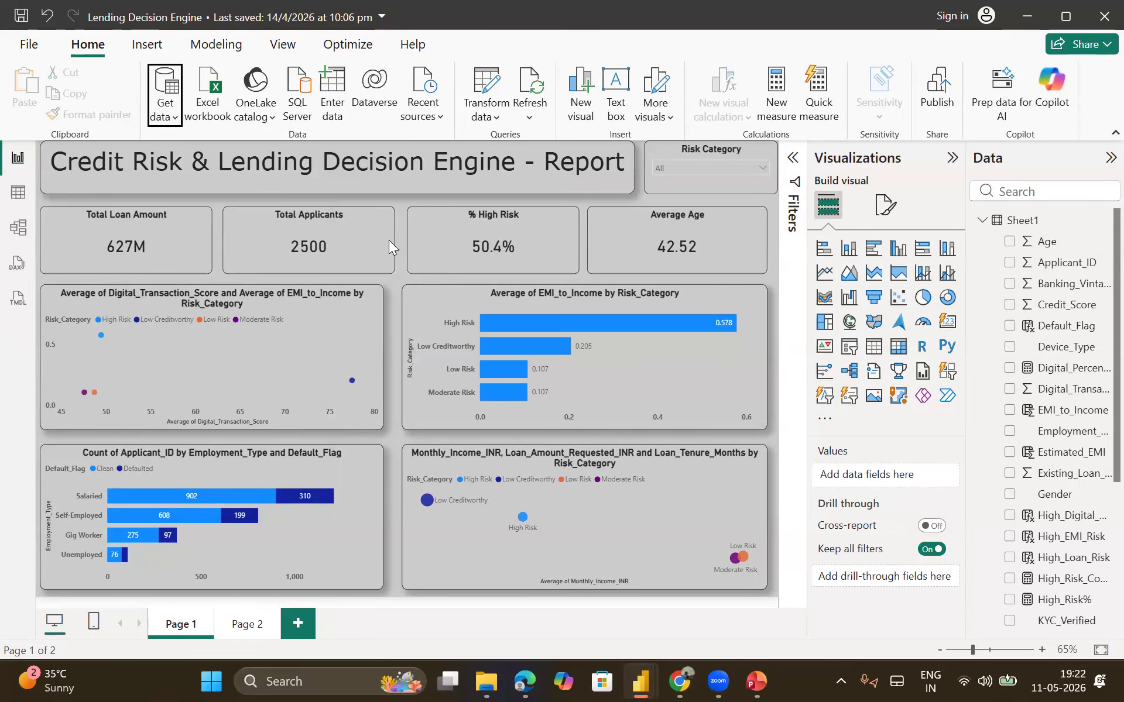
left_click(173, 124)
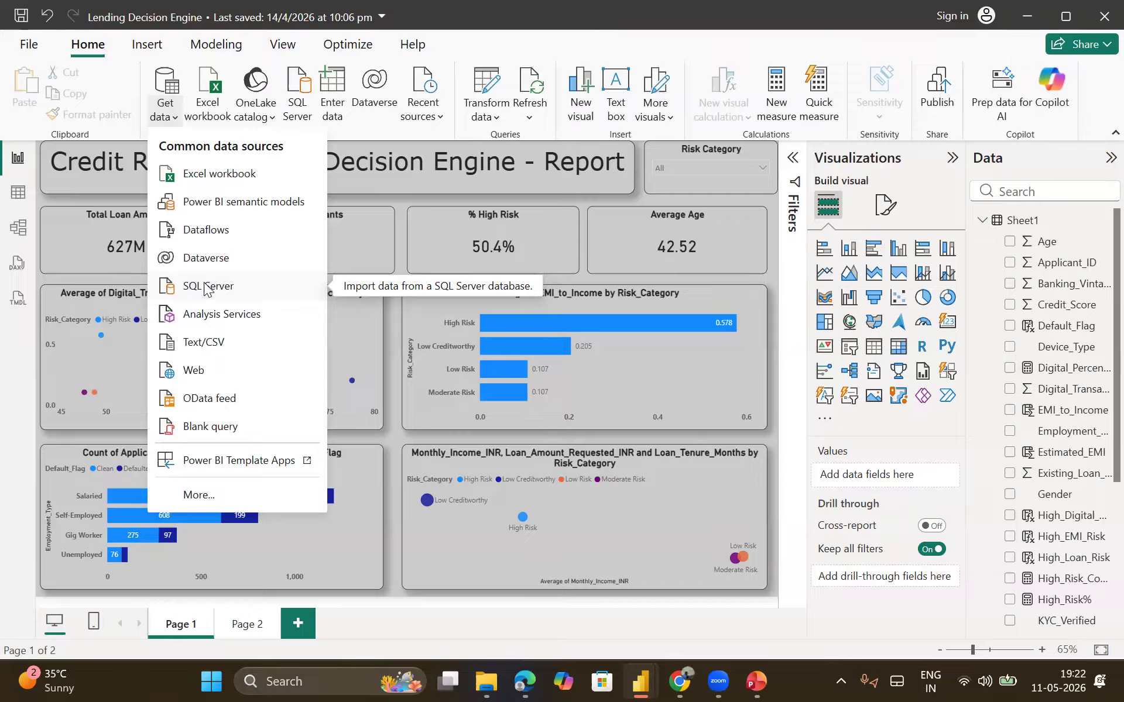
left_click(44, 196)
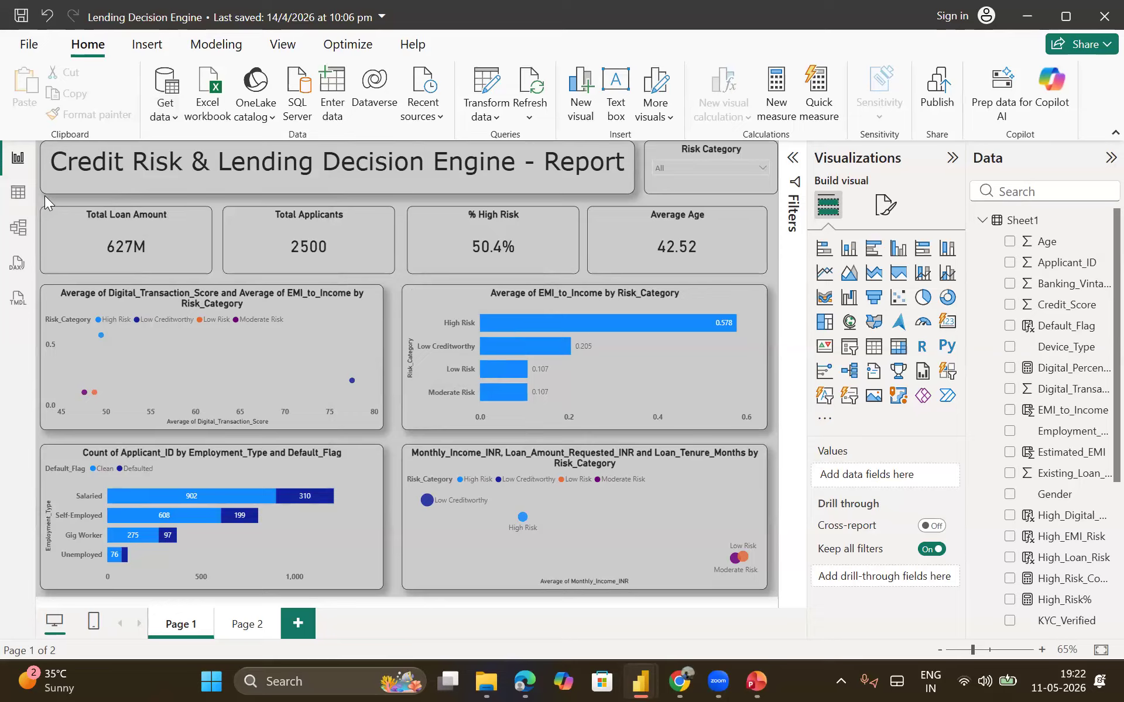
left_click(168, 120)
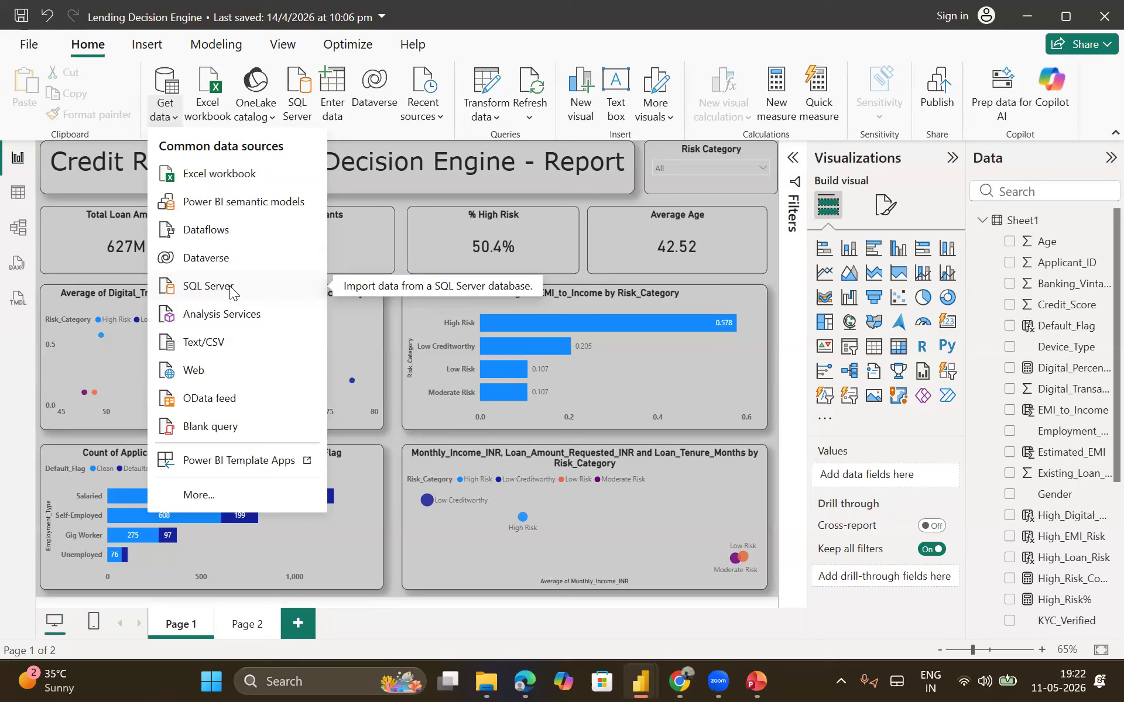
left_click(63, 200)
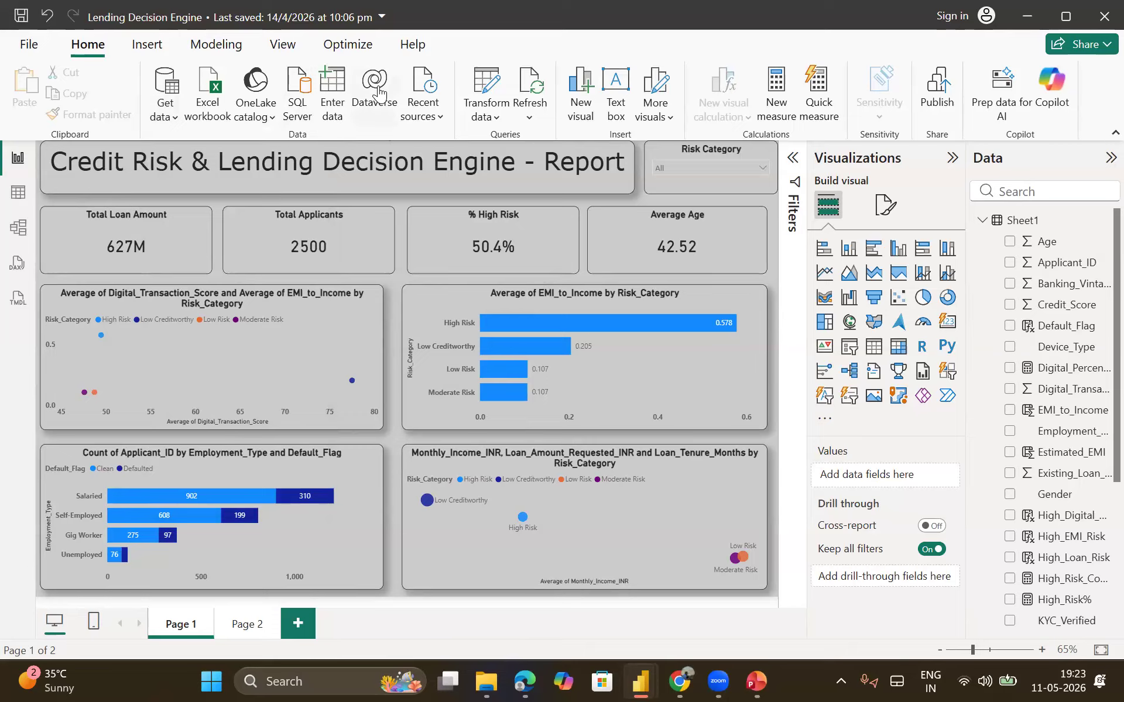
- Review the report's Export and Publish options, and return to the report page
left_click(29, 45)
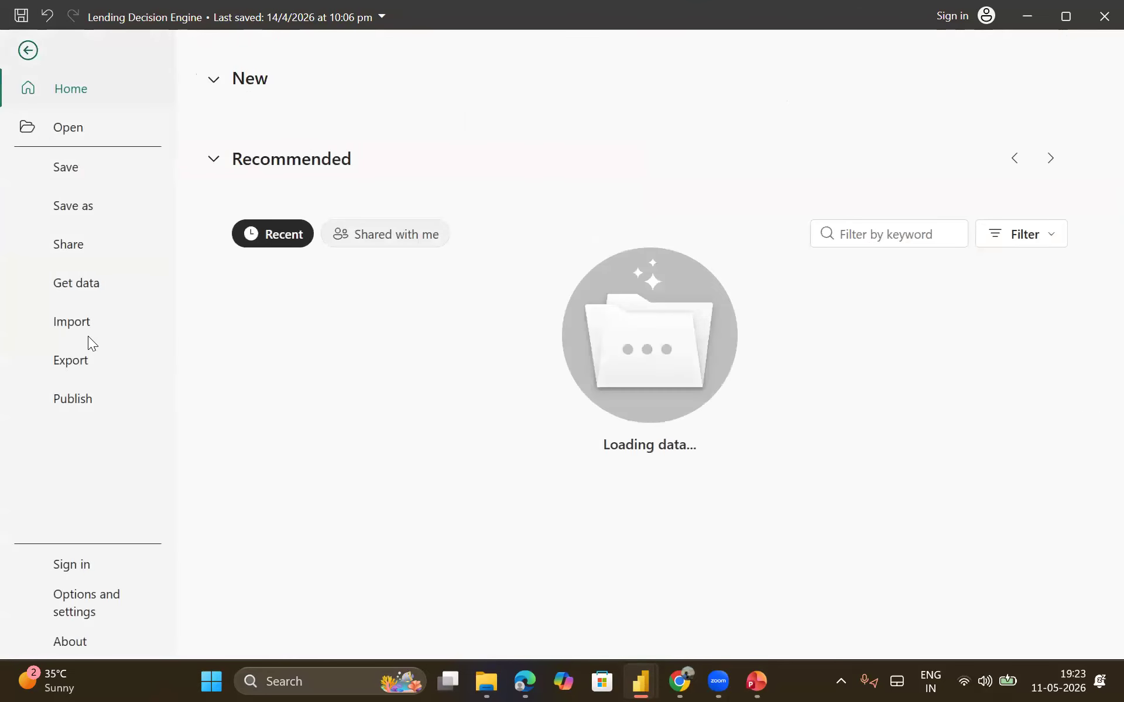
left_click(74, 355)
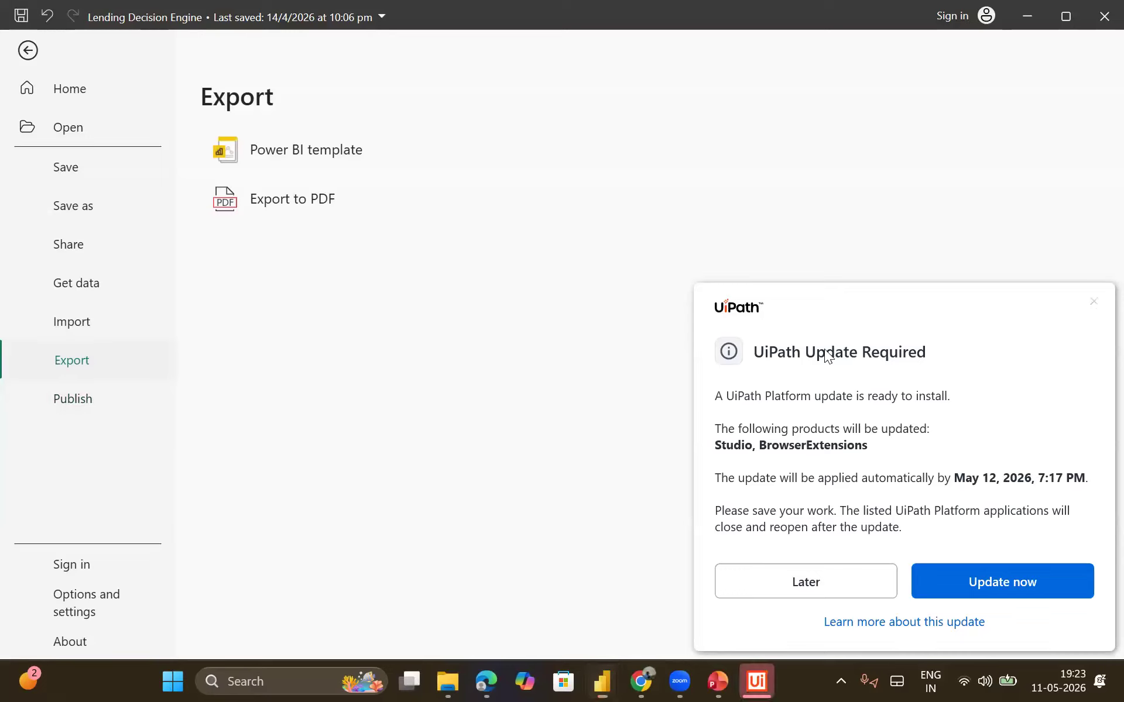
left_click(68, 410)
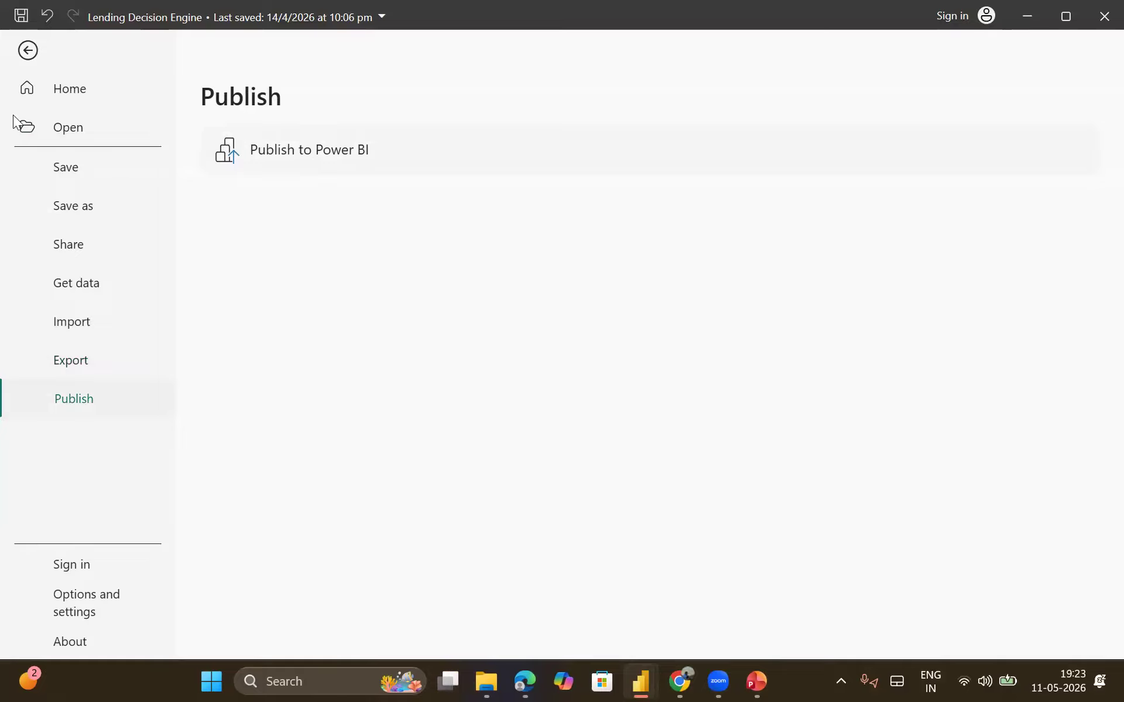
left_click(28, 52)
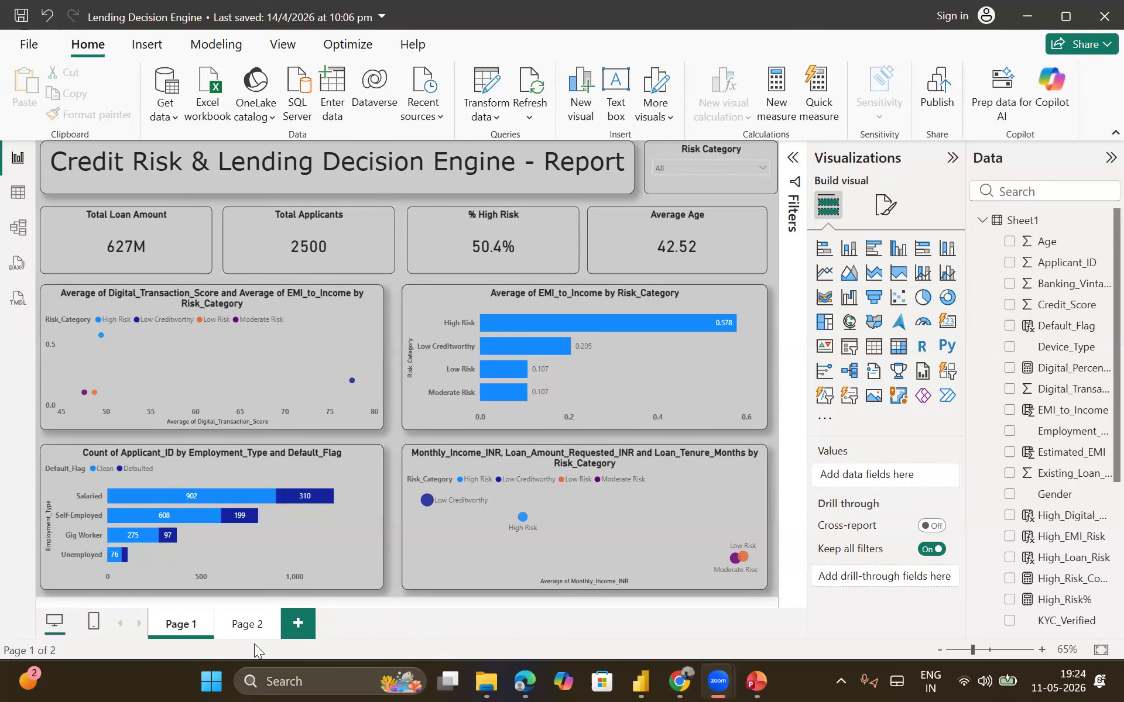
- Delete the empty Page 2 from the report
left_click(268, 626)
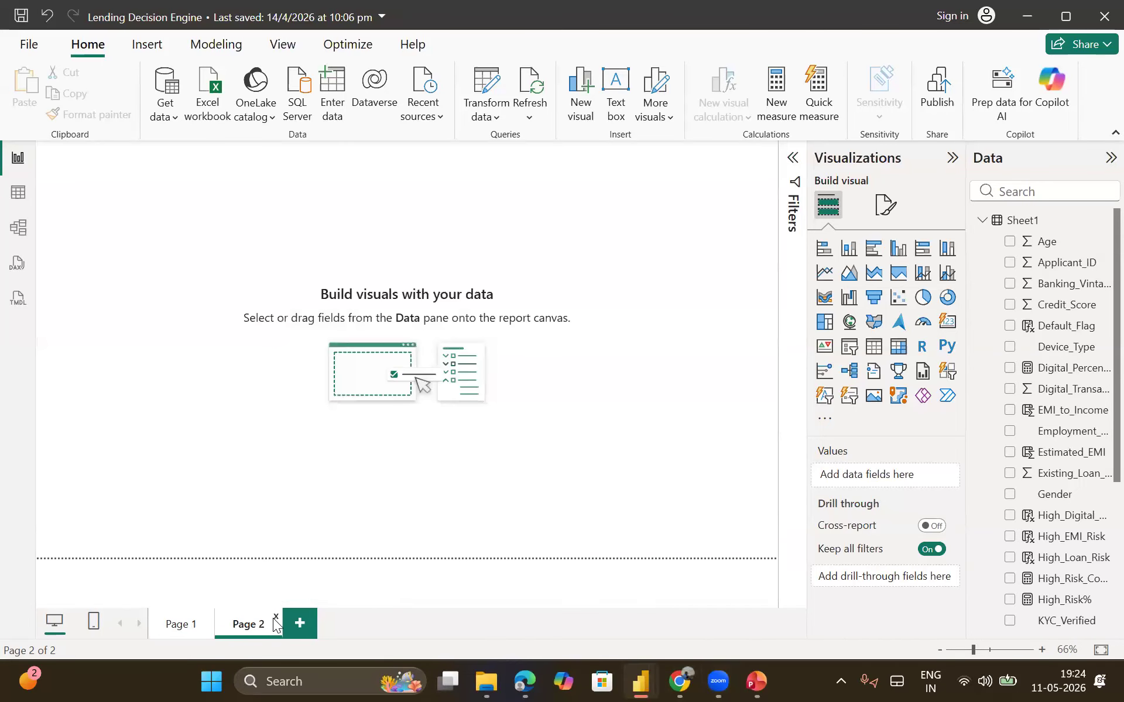
left_click(184, 632)
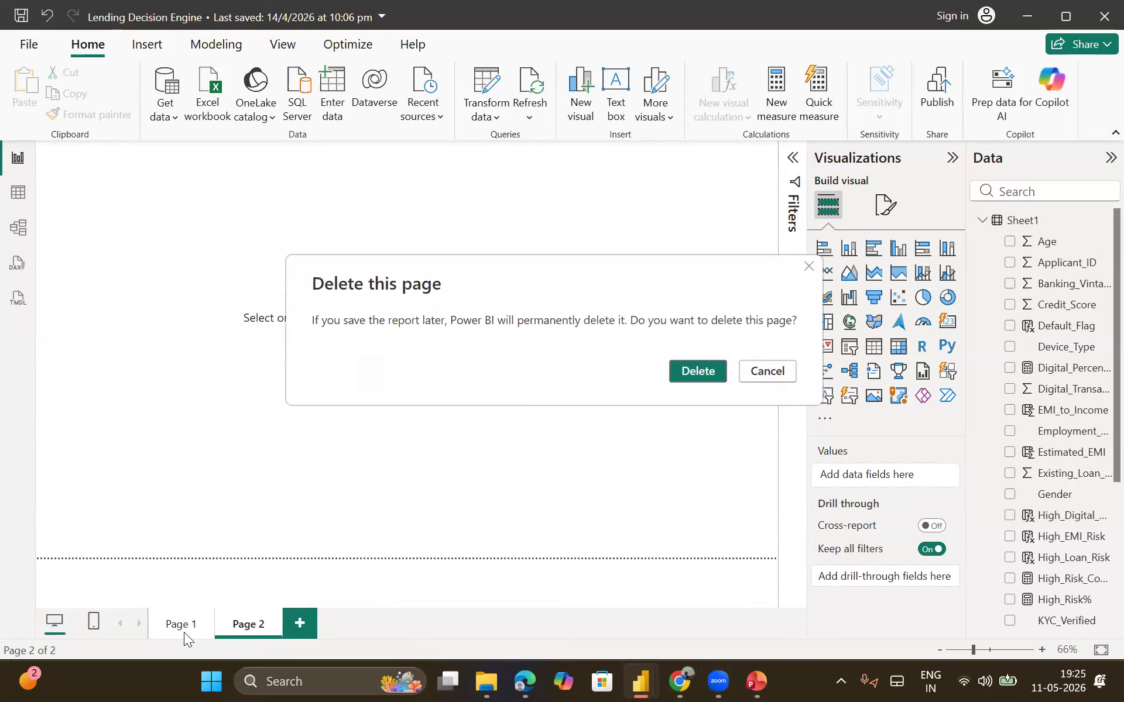
left_click(710, 375)
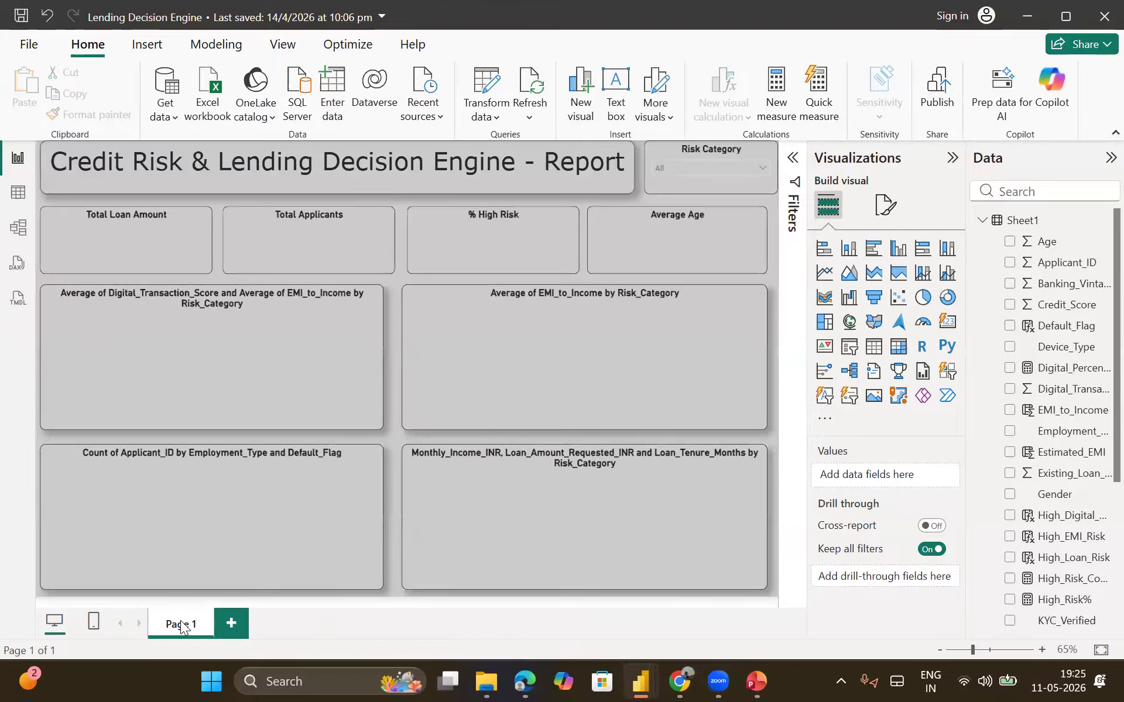
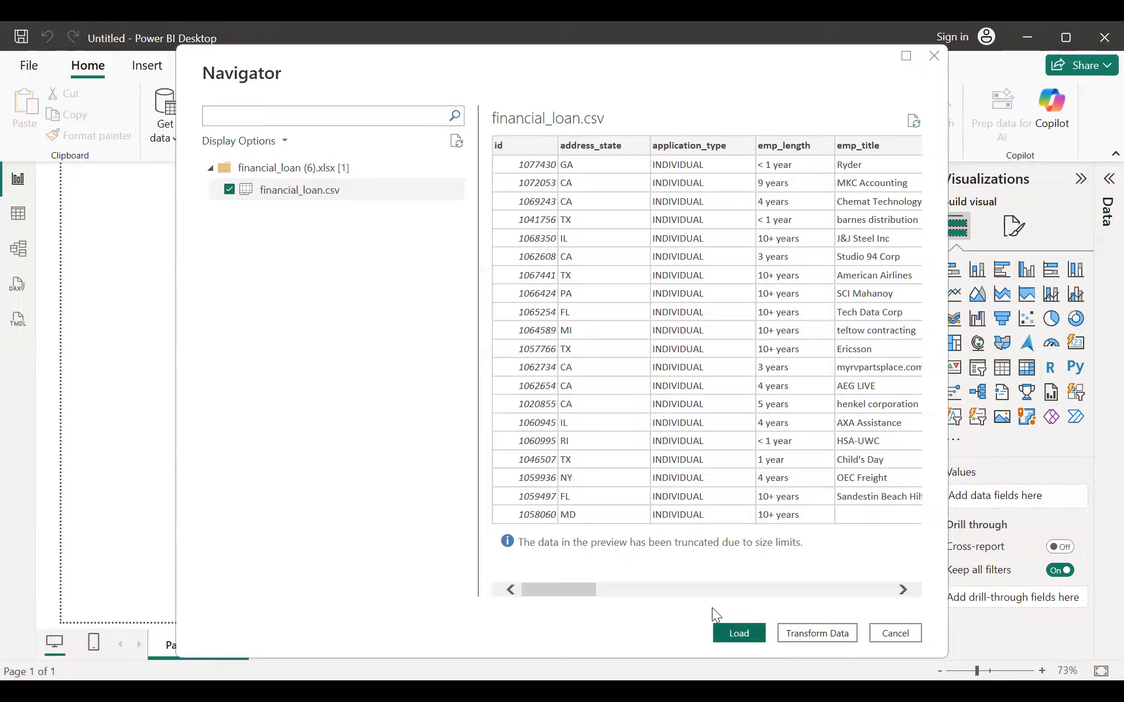
- Load the financial_loan.csv table from financial_loan (6).xlsx into the new report and expand it to review its fields
left_click_drag(580, 590, 778, 590)
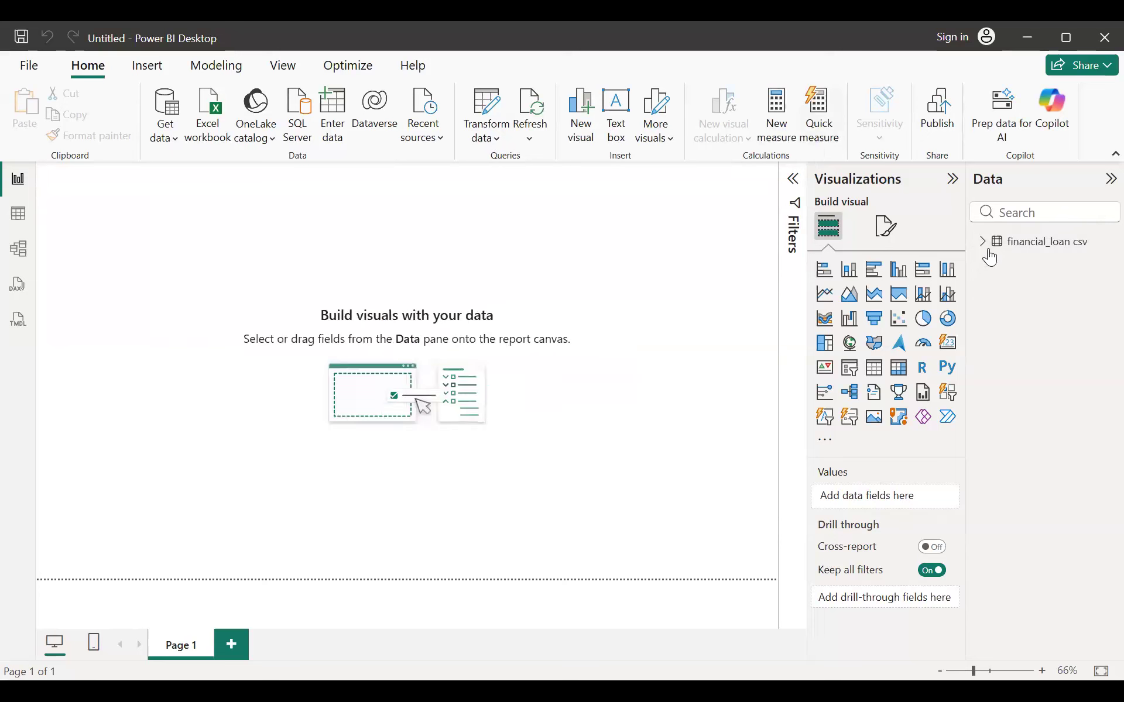
left_click(987, 249)
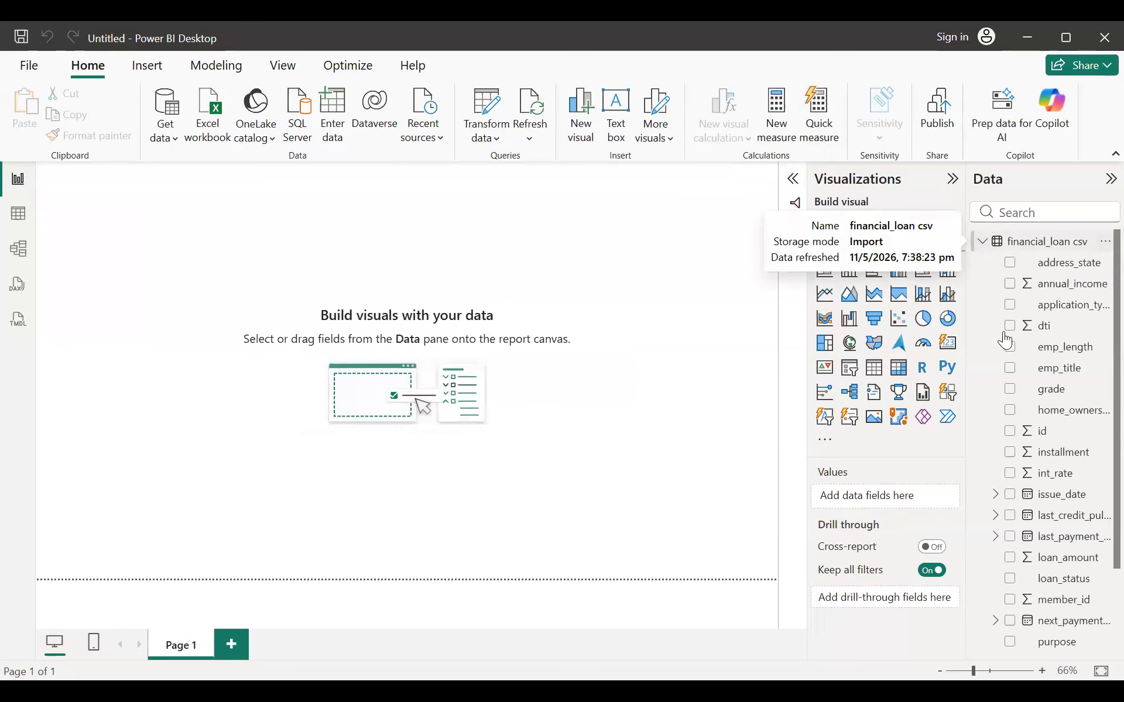
scroll(1019, 498, "down", 2)
scroll(1032, 505, "up", 1)
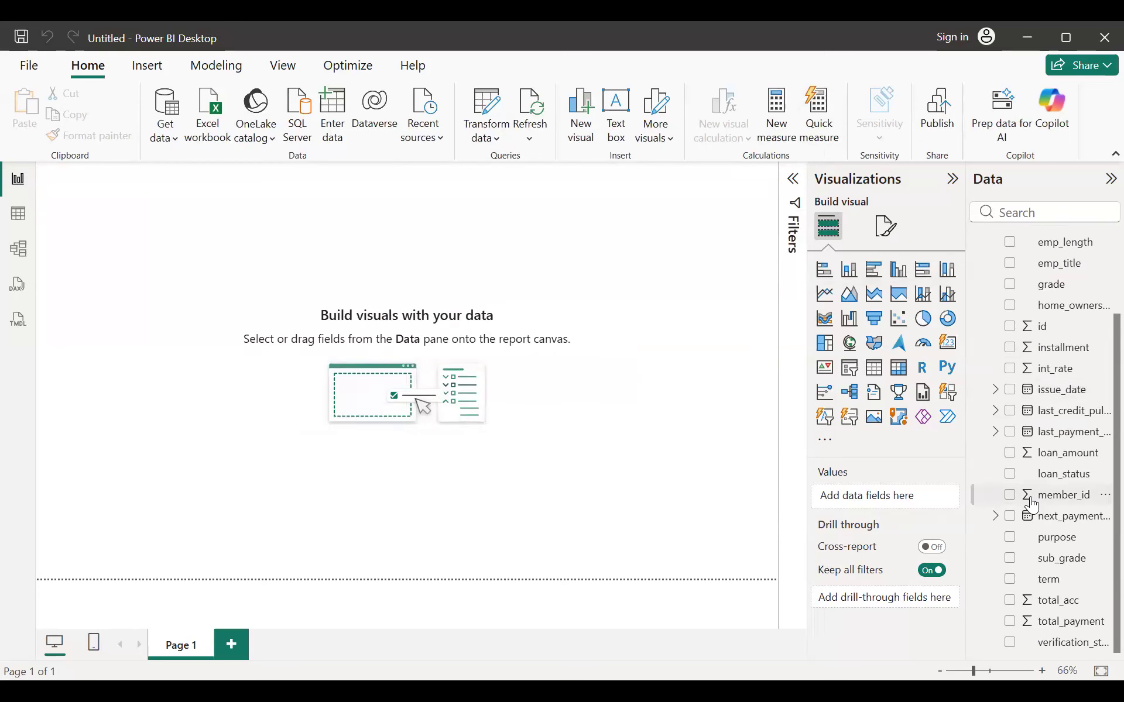
scroll(1032, 505, "up", 3)
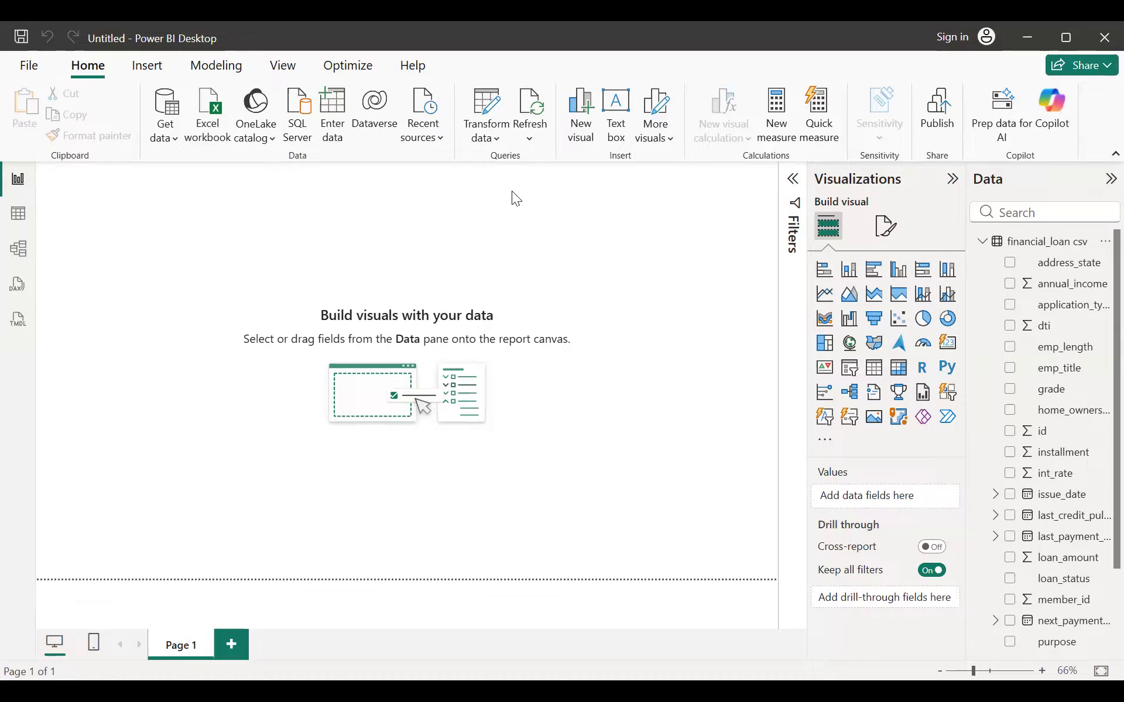
- Open the financial_loan csv table in Power Query Editor and rename the query as loan
left_click(485, 134)
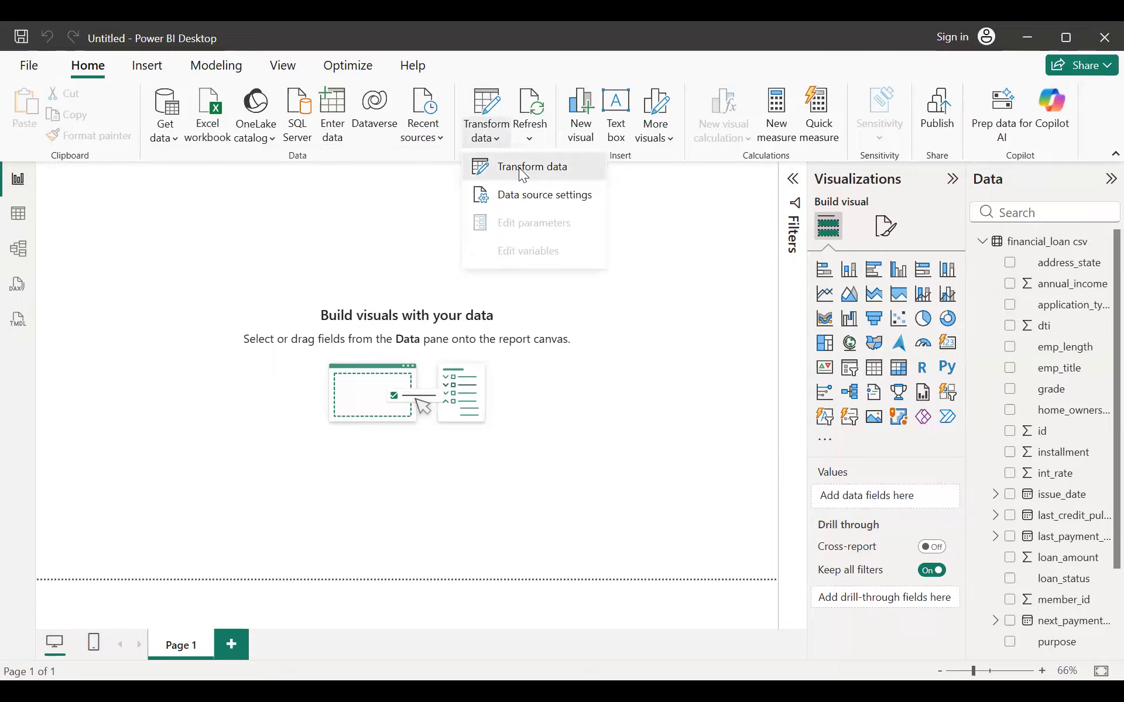
left_click(518, 168)
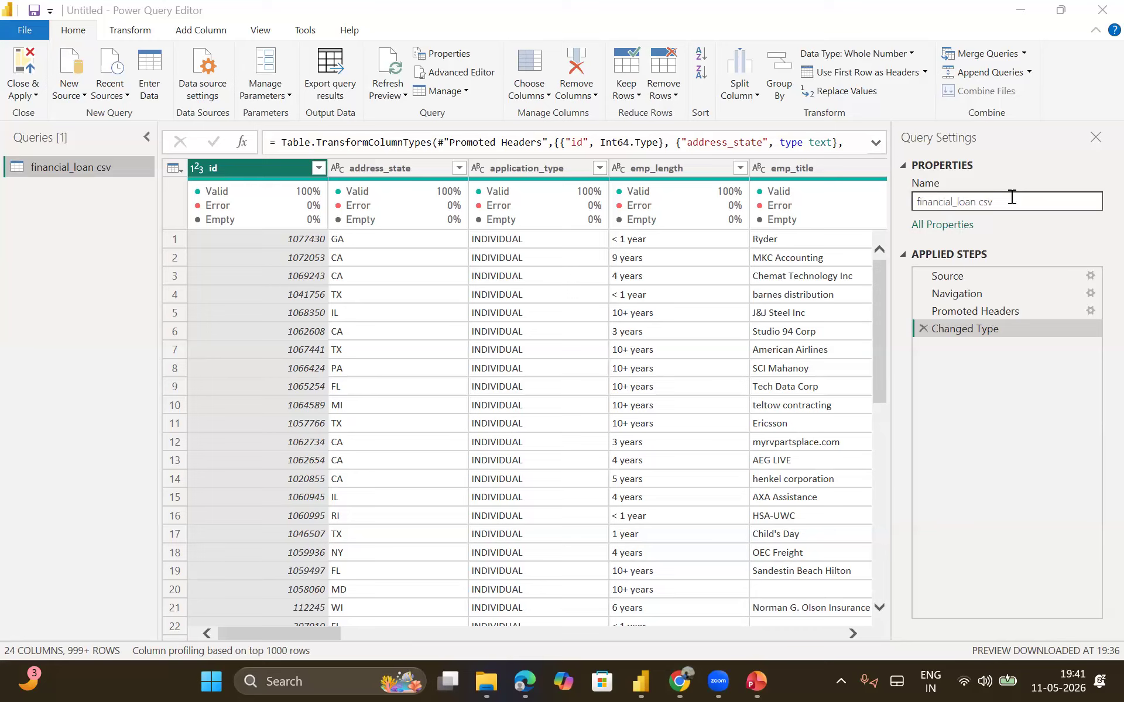
left_click_drag(1003, 199, 920, 201)
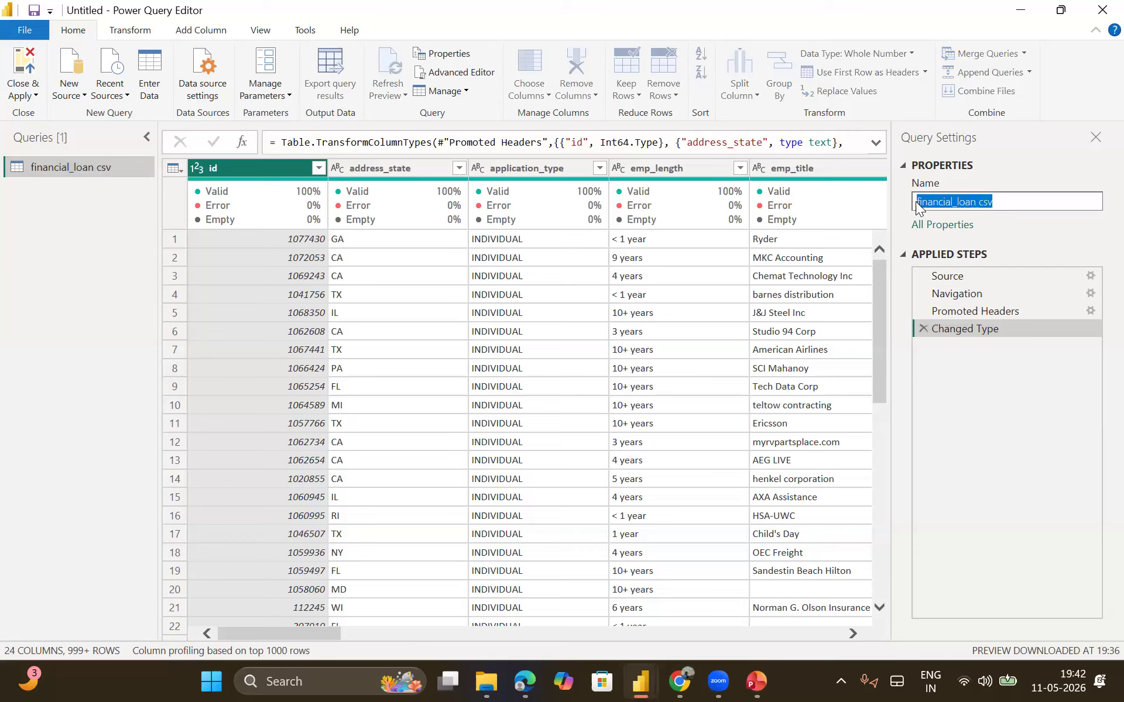
type("loan")
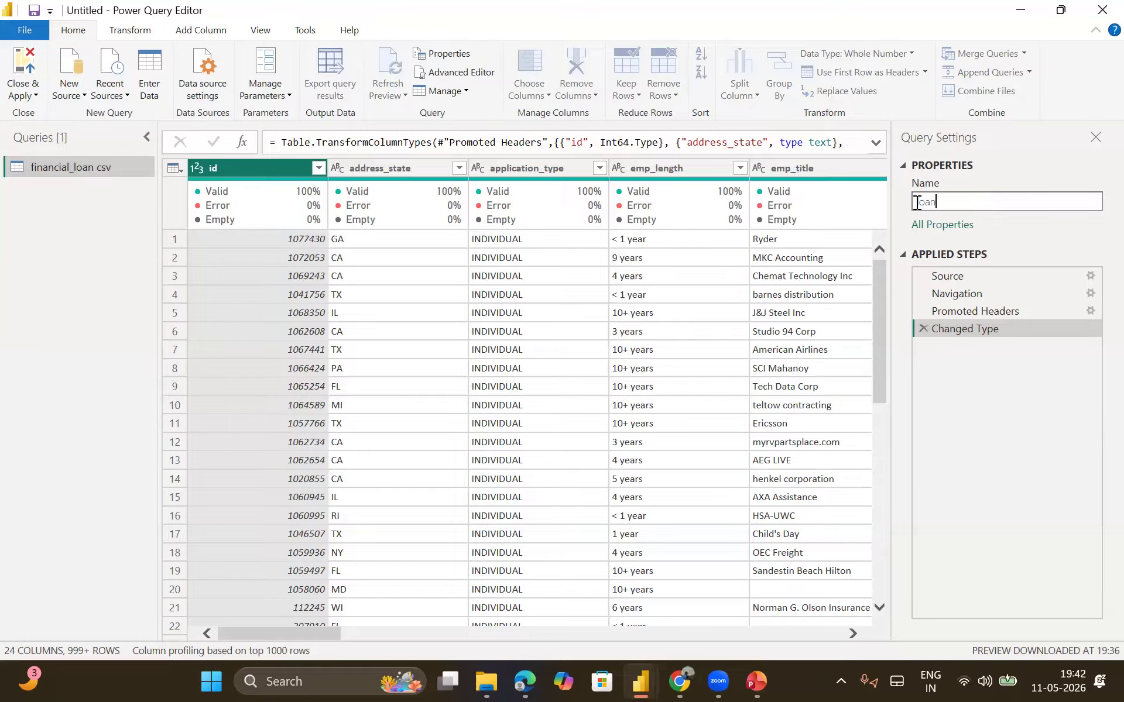
key("Return")
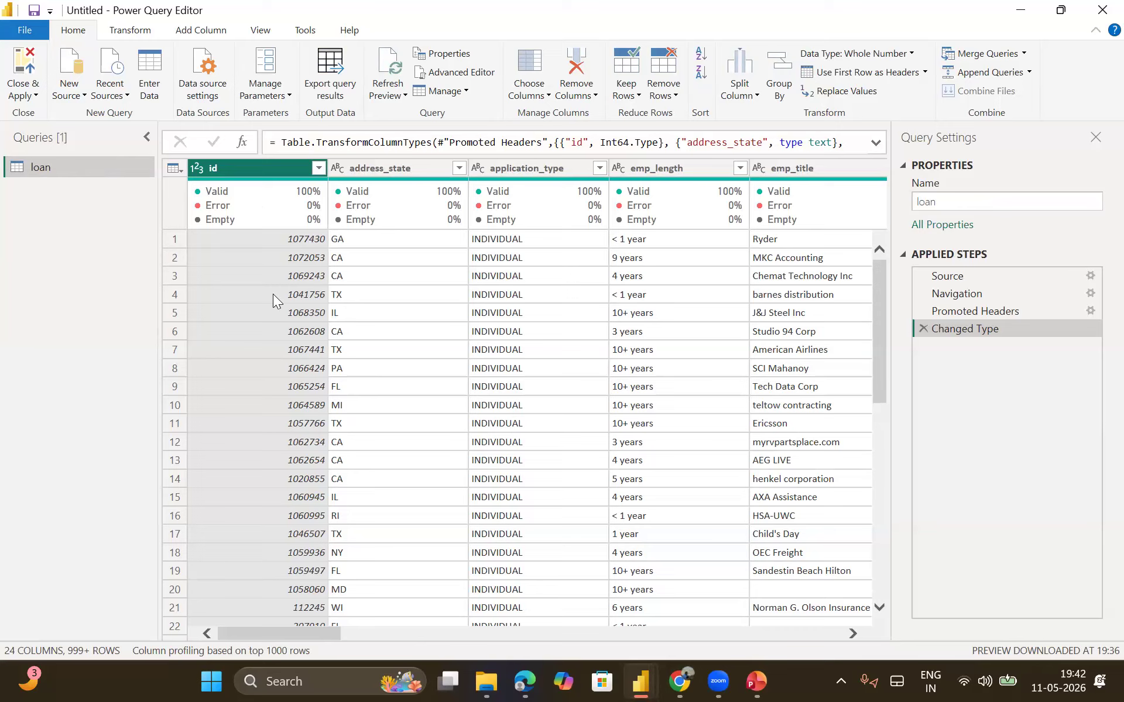
- Examine the valid, error and empty percentages of the loan table's columns, including the detailed counts for id and emp_title
mouse_move(221, 196)
left_click(261, 33)
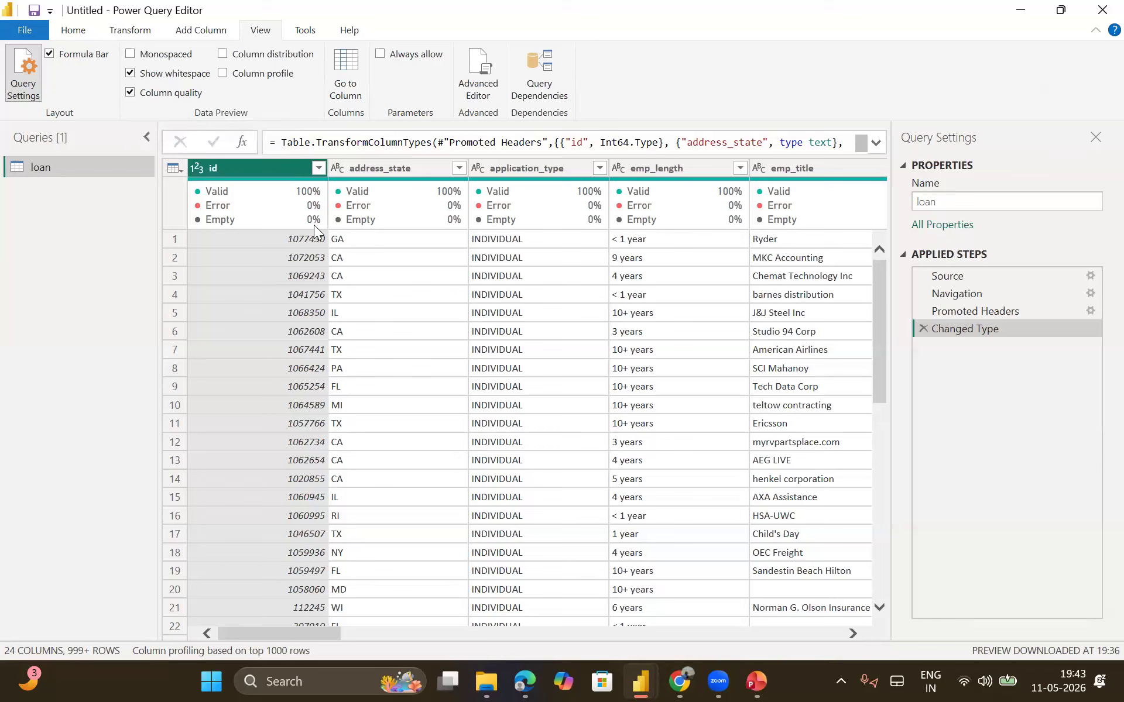
mouse_move(282, 216)
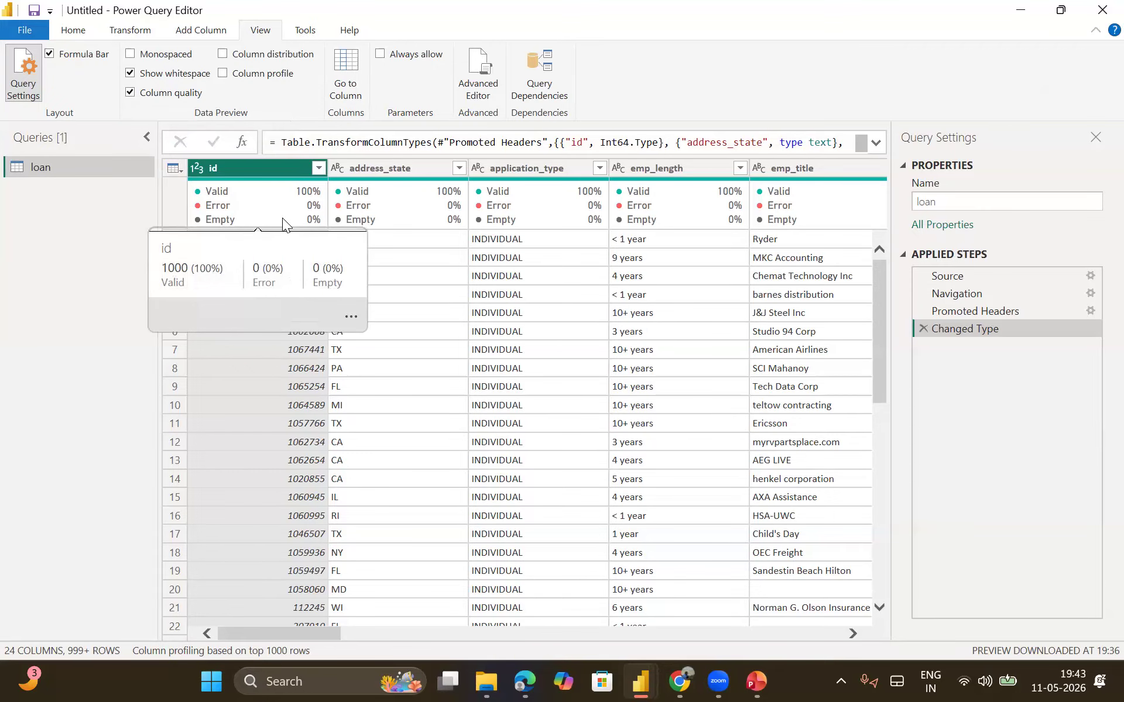
left_click_drag(322, 638, 373, 640)
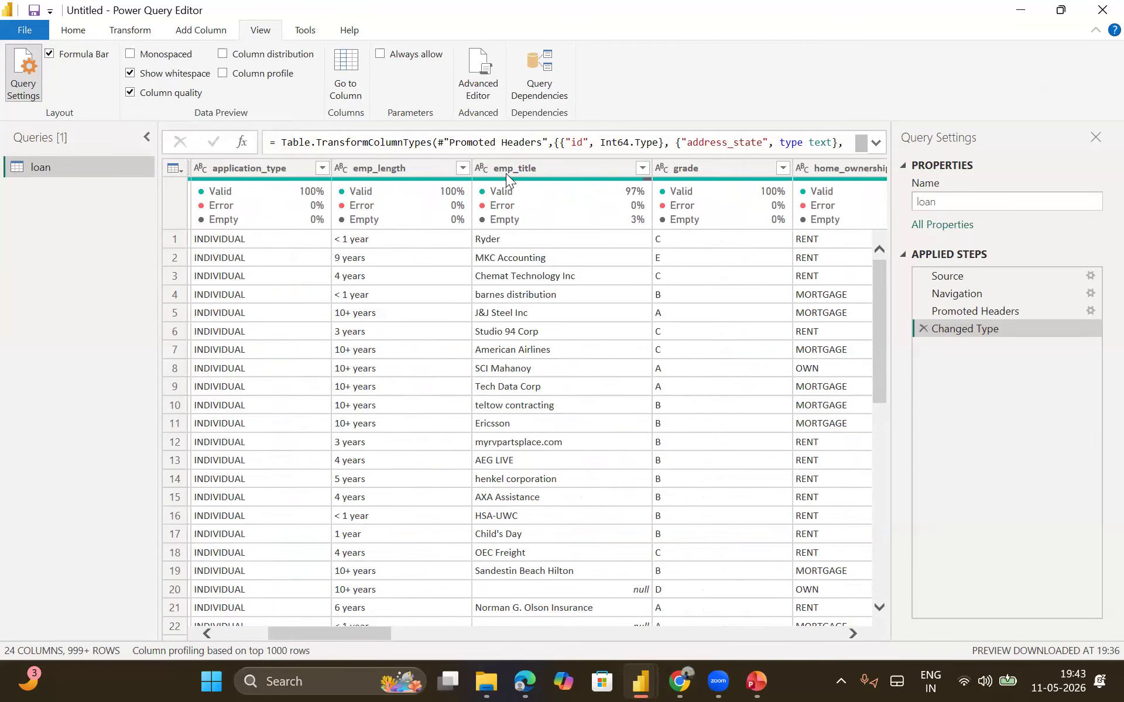
mouse_move(506, 222)
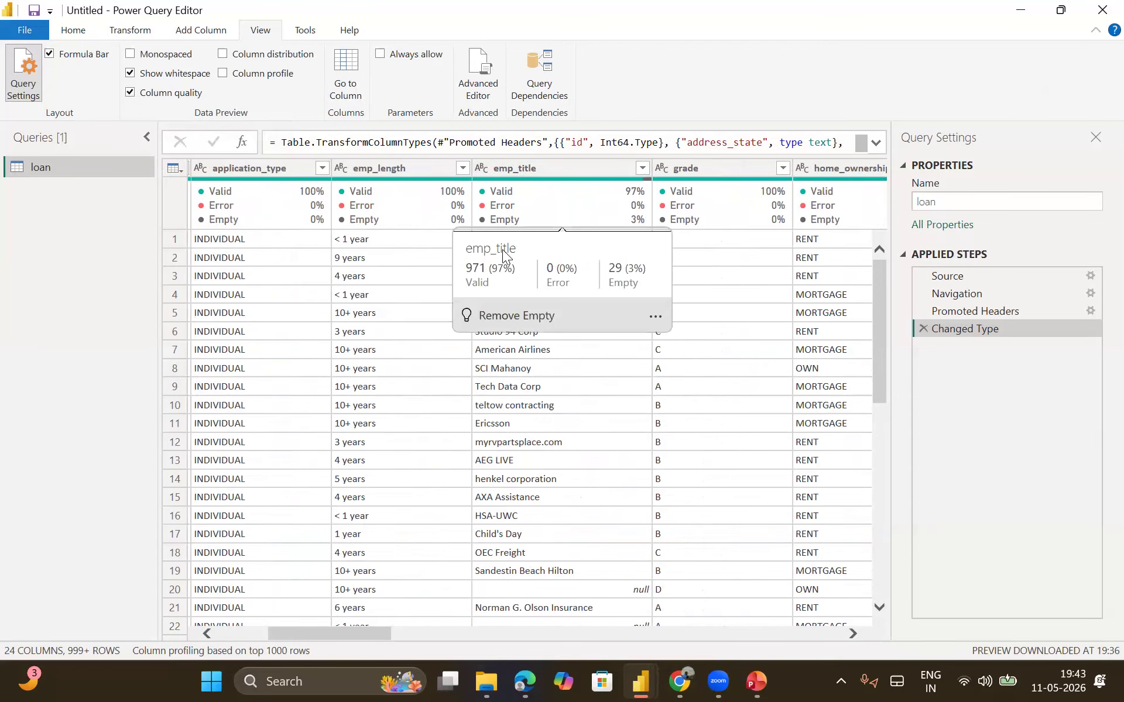
left_click_drag(363, 631, 430, 633)
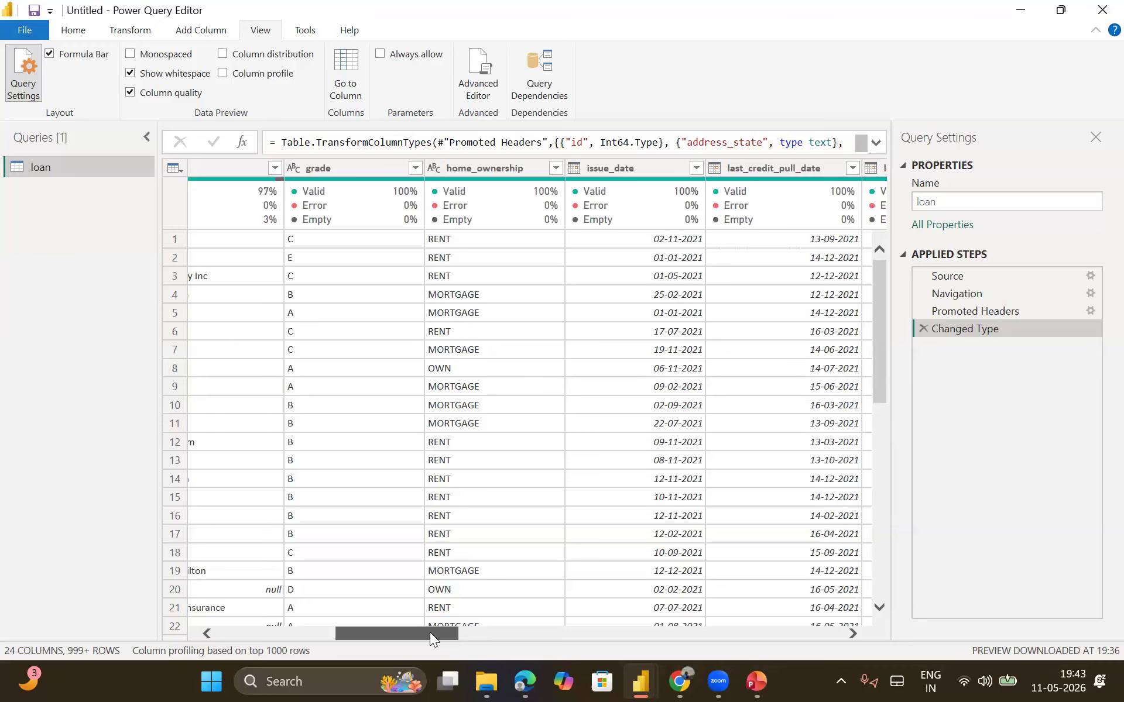
left_click_drag(430, 632, 832, 634)
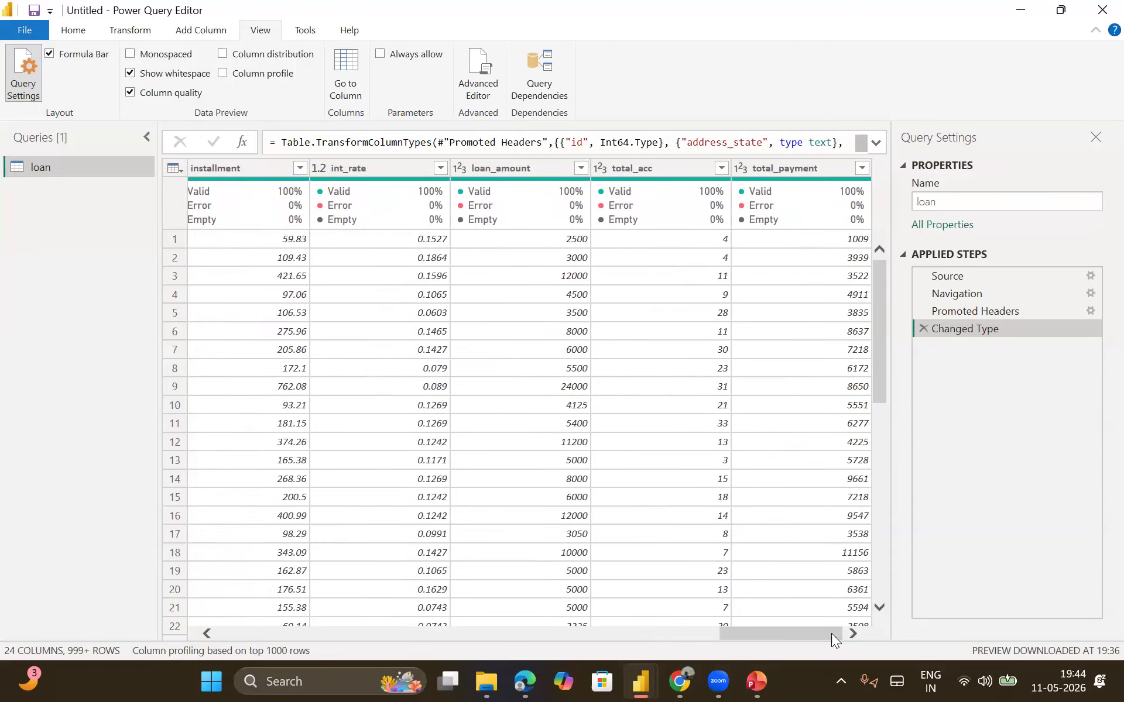
left_click_drag(816, 639, 256, 624)
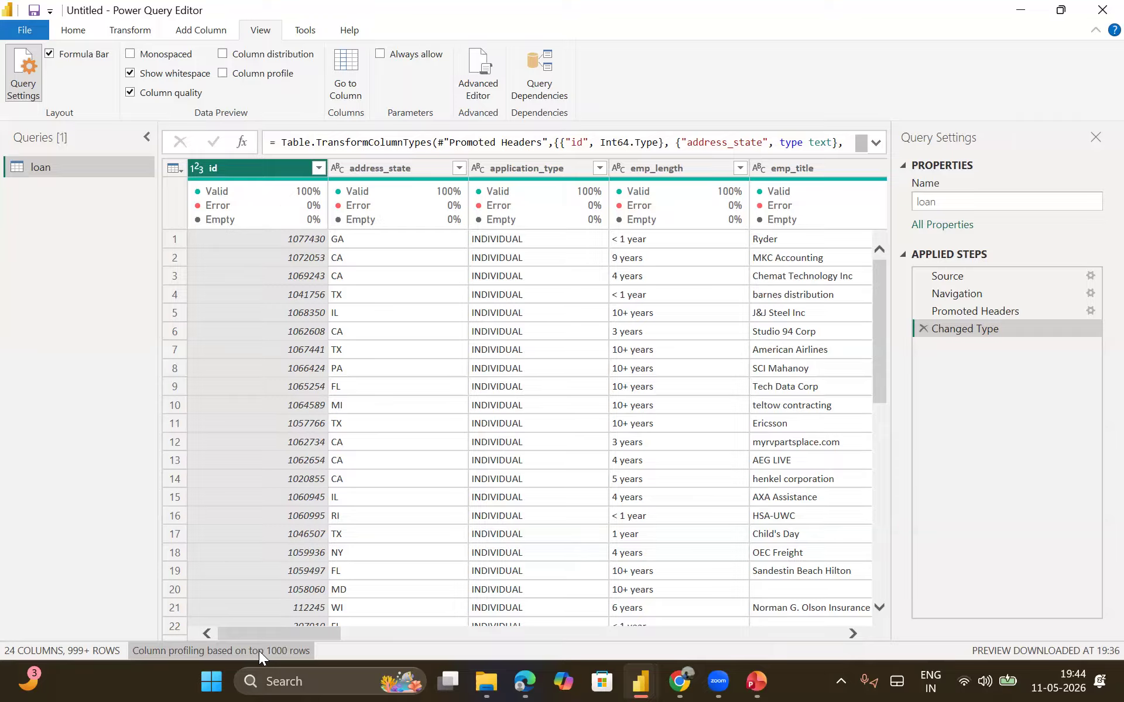
- Base the column profiling on the entire data set and check the quality figures across the loan table's columns
left_click(281, 649)
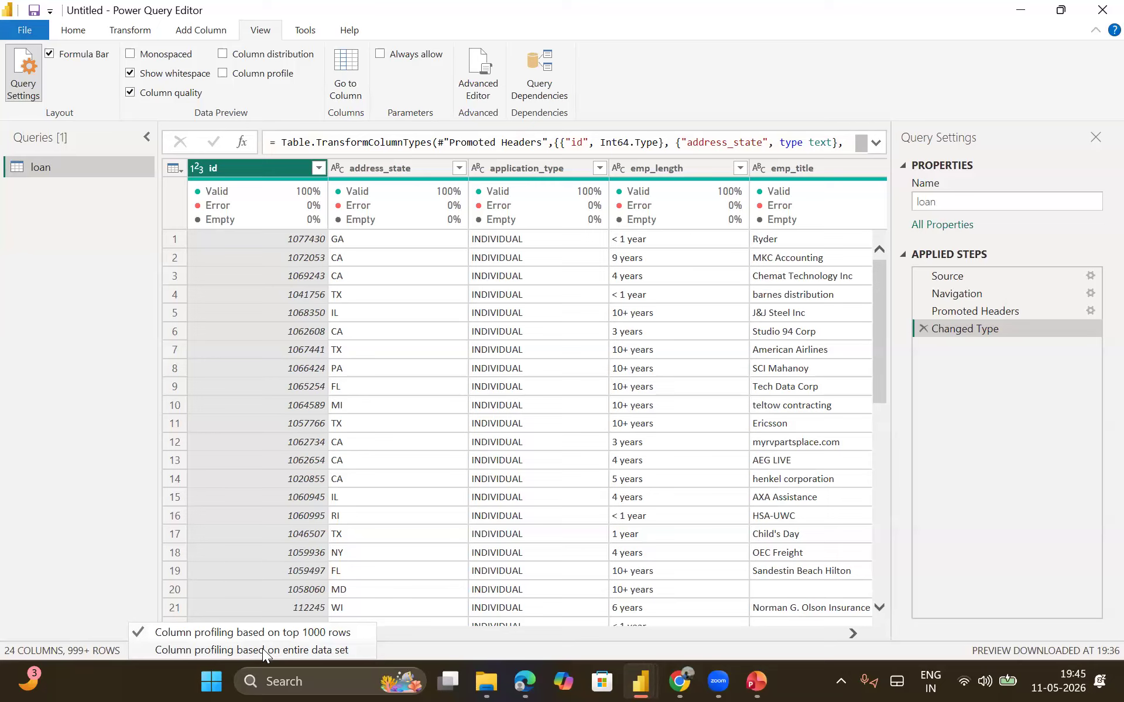
left_click(263, 648)
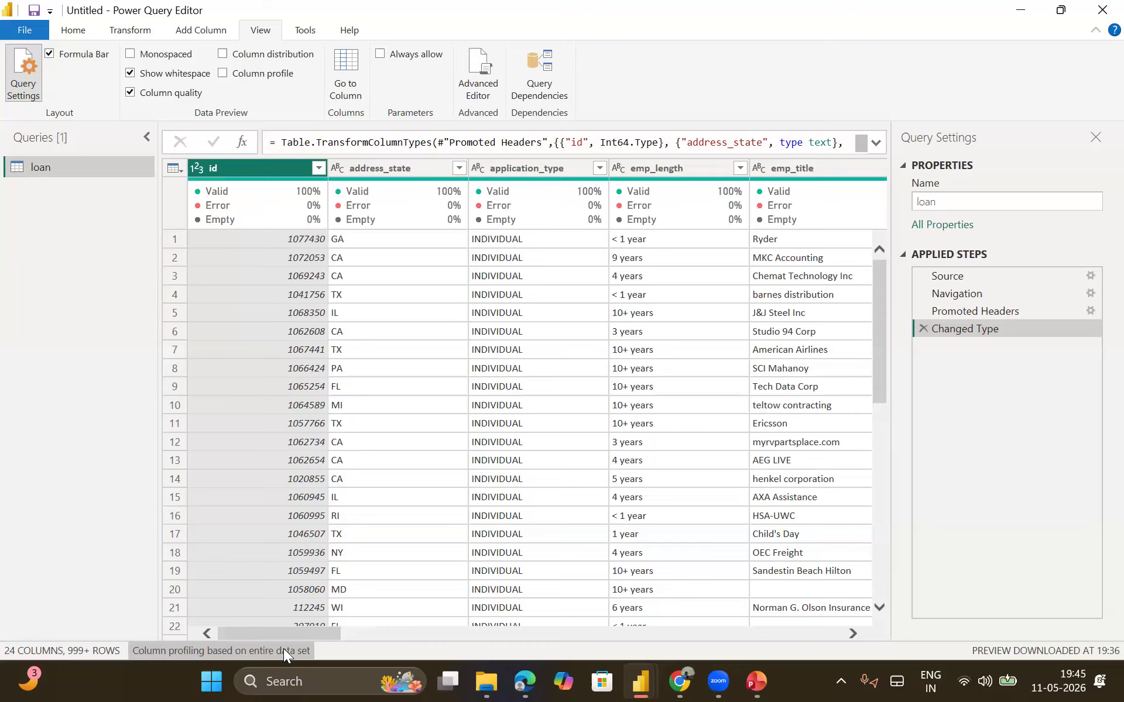
left_click_drag(327, 632, 373, 632)
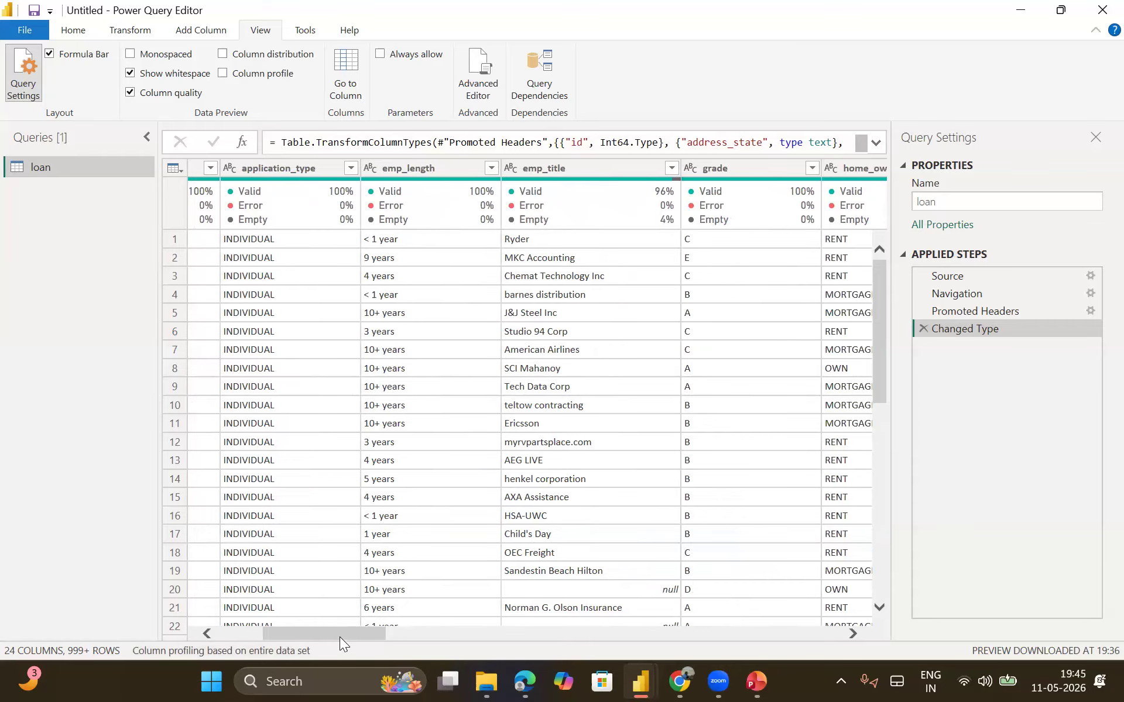
left_click_drag(341, 632, 808, 633)
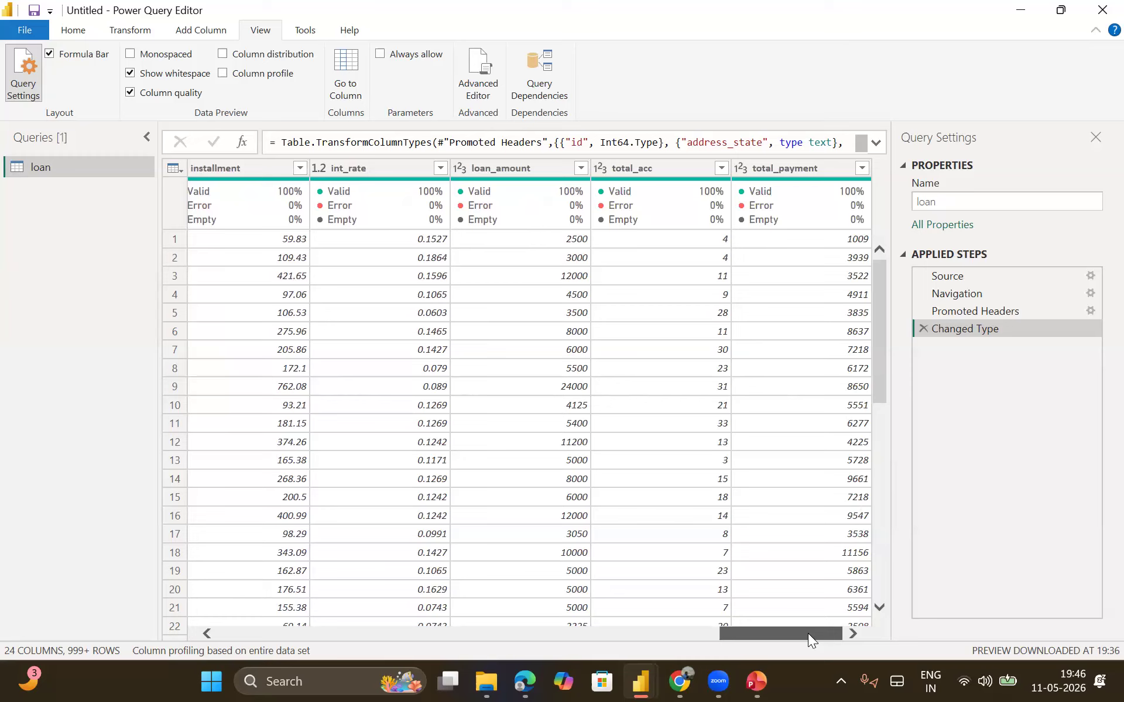
left_click_drag(808, 633, 807, 633)
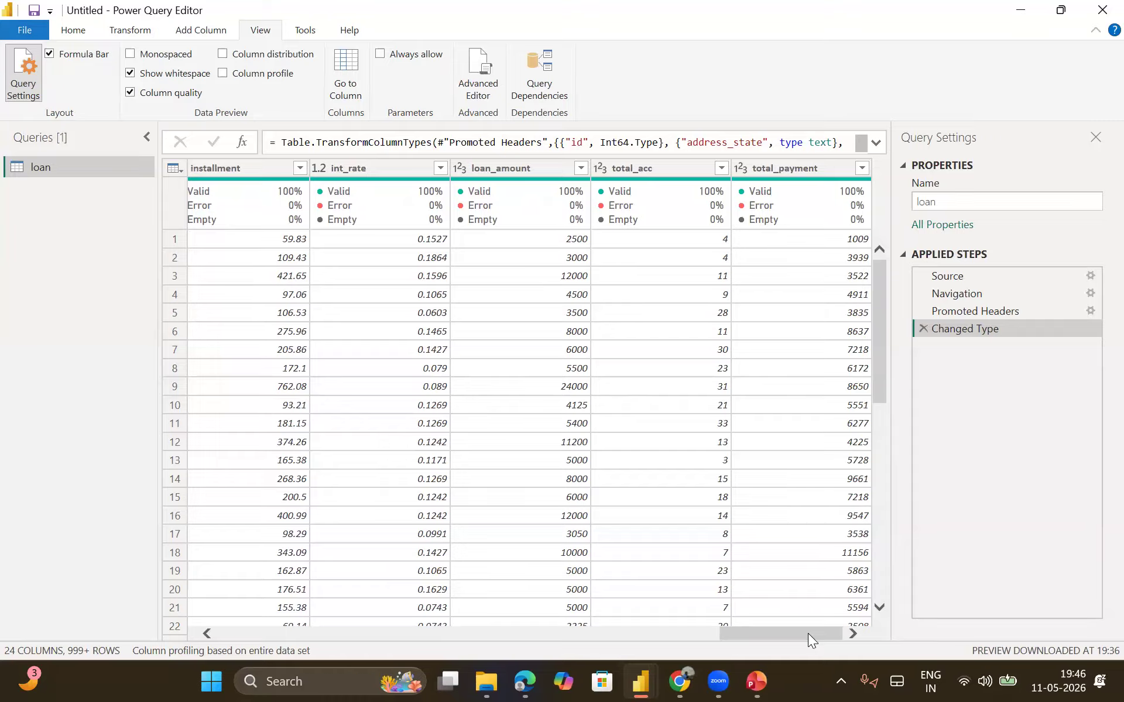
left_click_drag(807, 634, 600, 640)
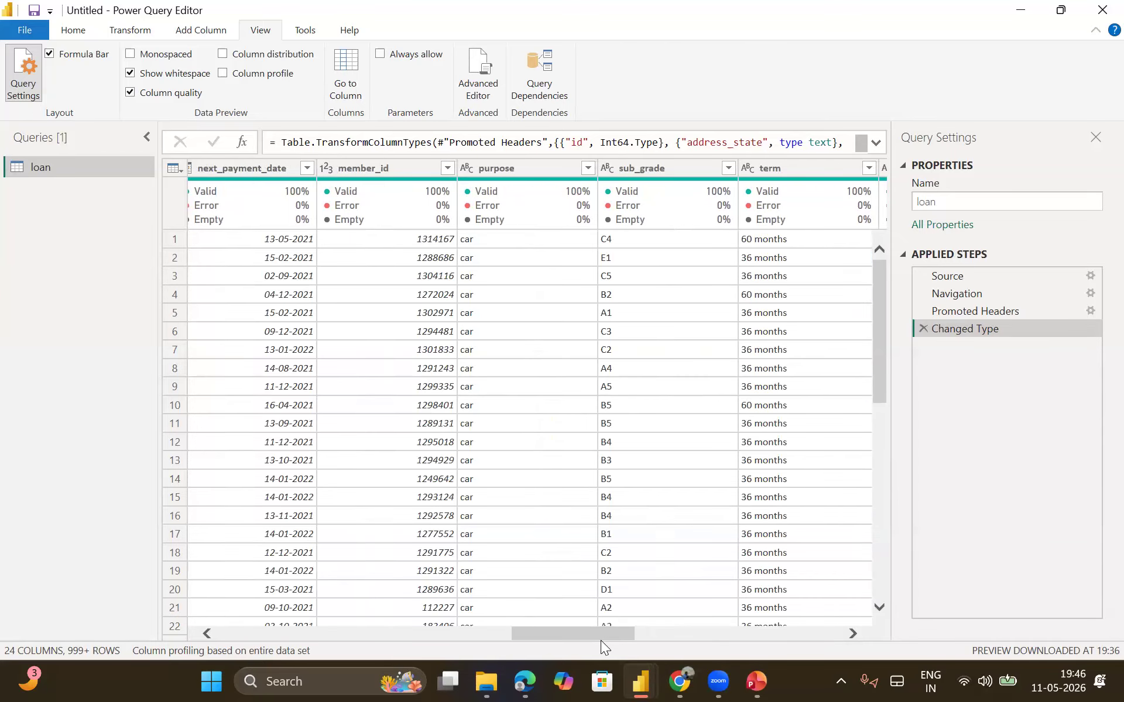
left_click_drag(526, 633, 412, 638)
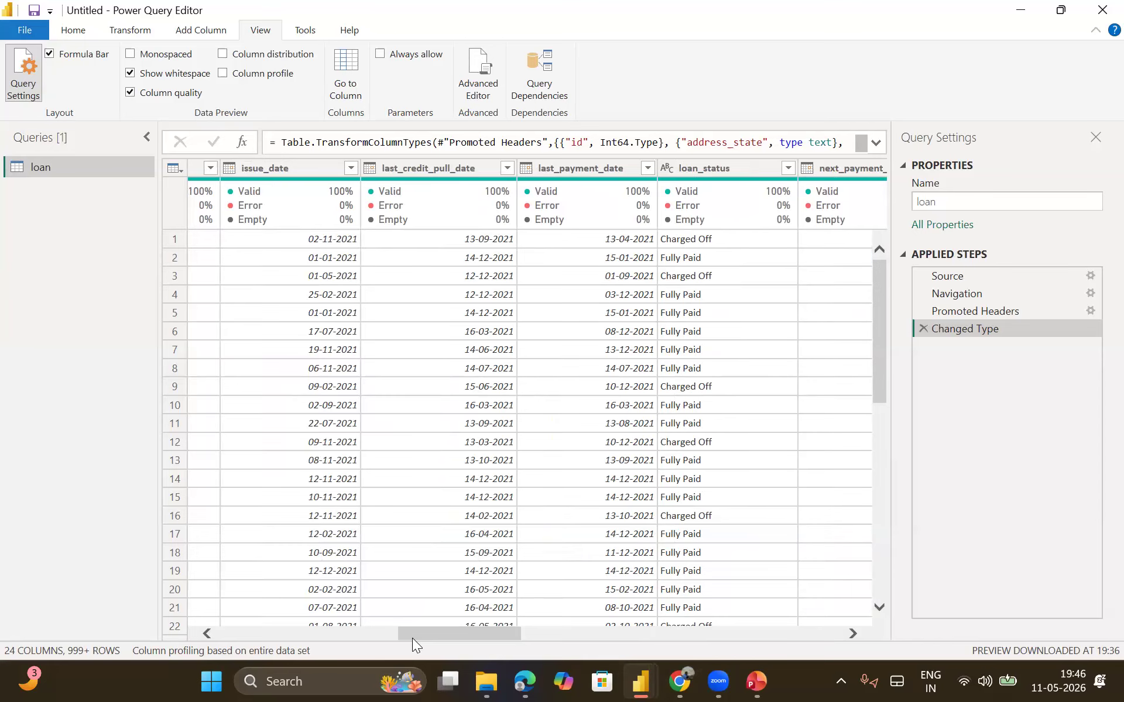
- Check the data types available for the last_credit_pull_date column without changing its type, and select the issue_date column
left_click(371, 170)
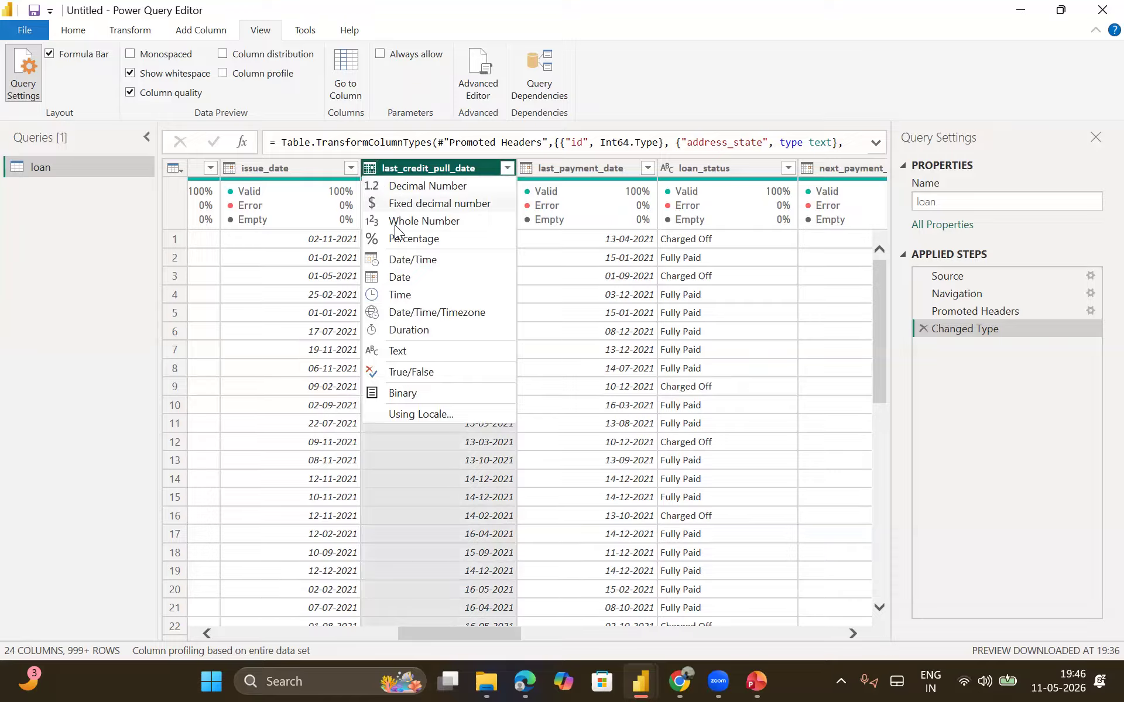
left_click(302, 210)
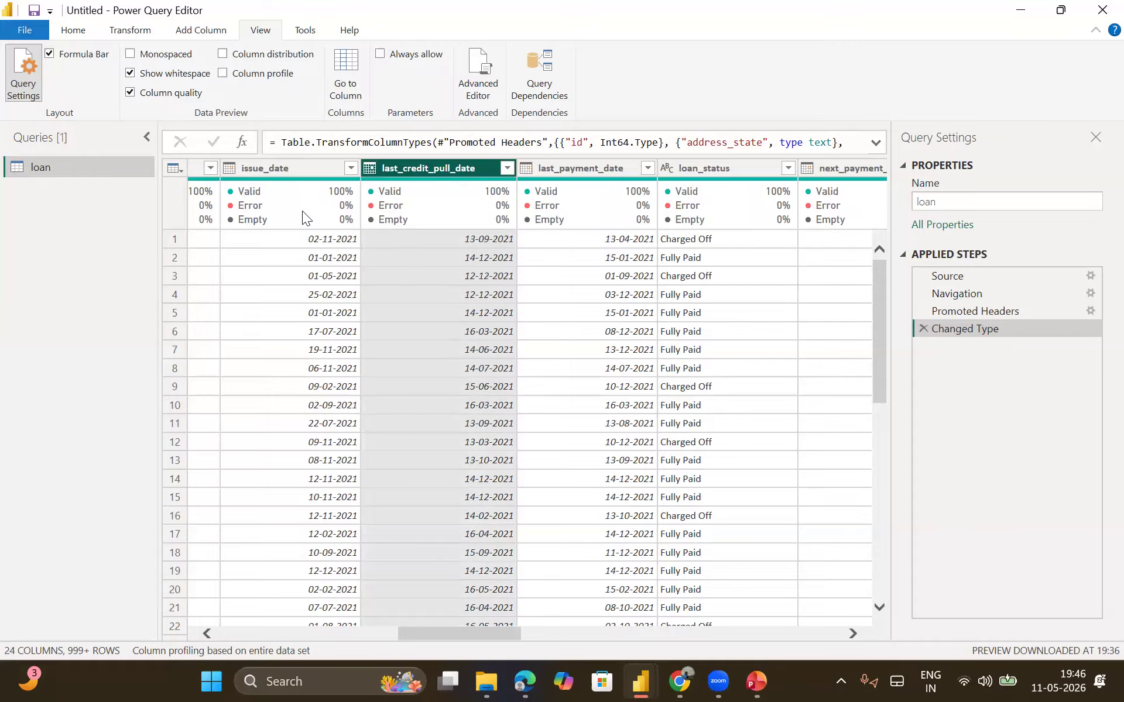
left_click(302, 211)
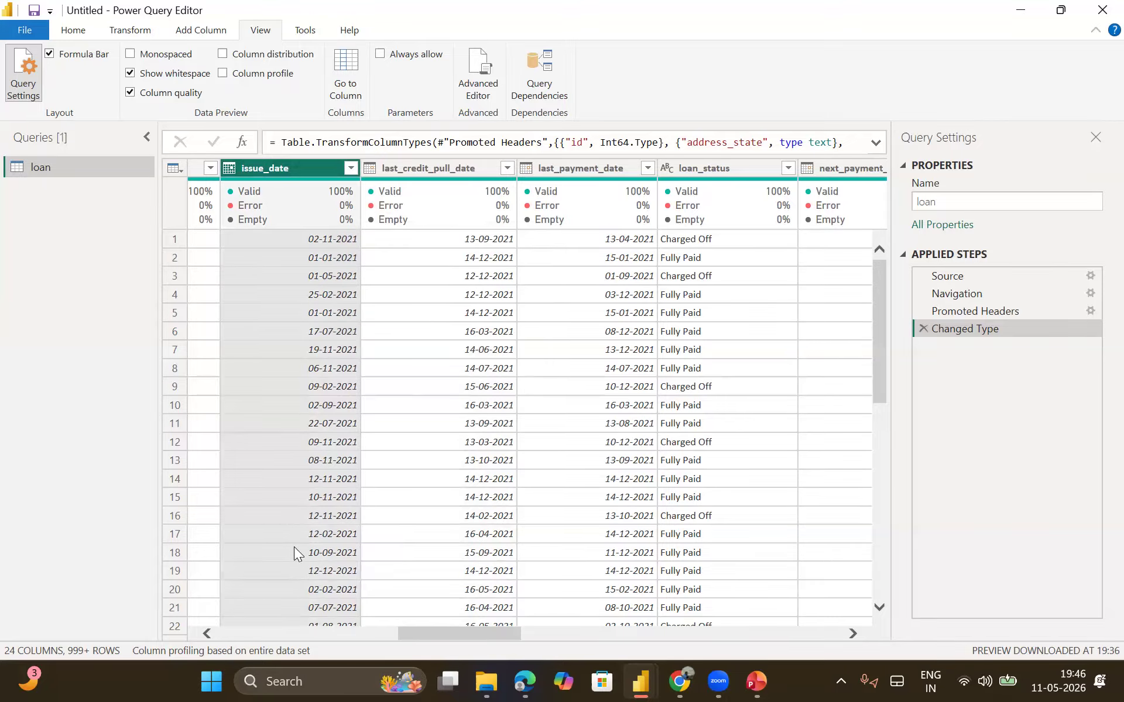
- Load the full list of issue_date filter values, review it, and apply the filter with all dates kept selected
scroll(370, 547, "left", 3)
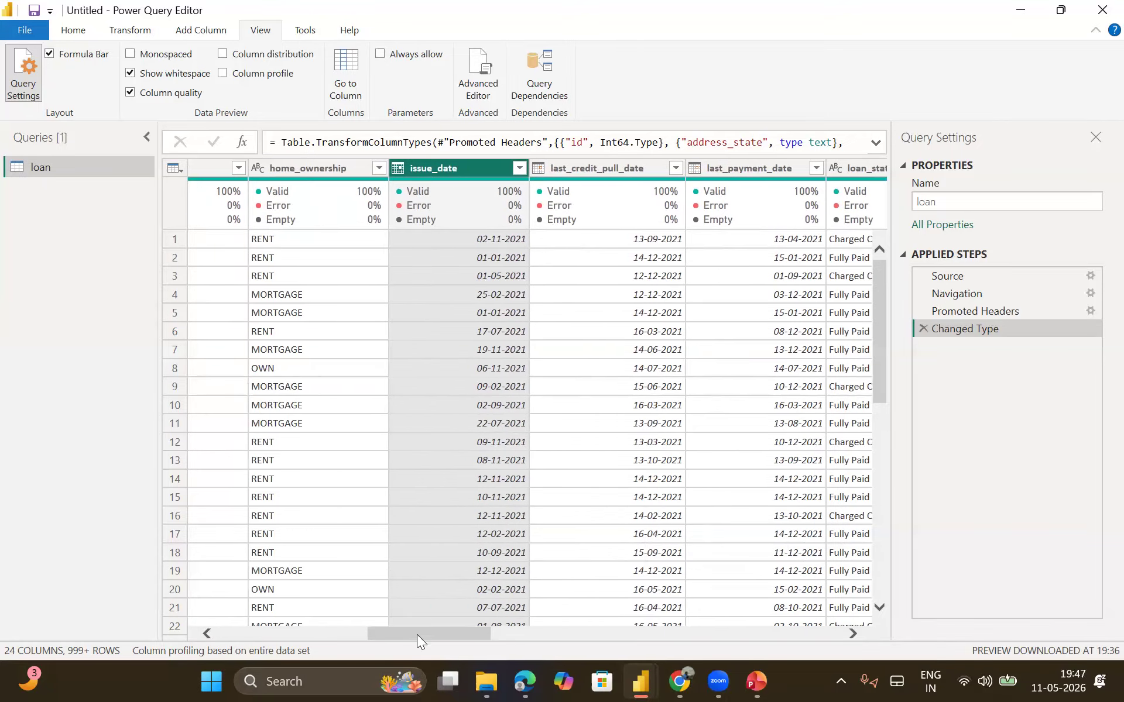
left_click(521, 163)
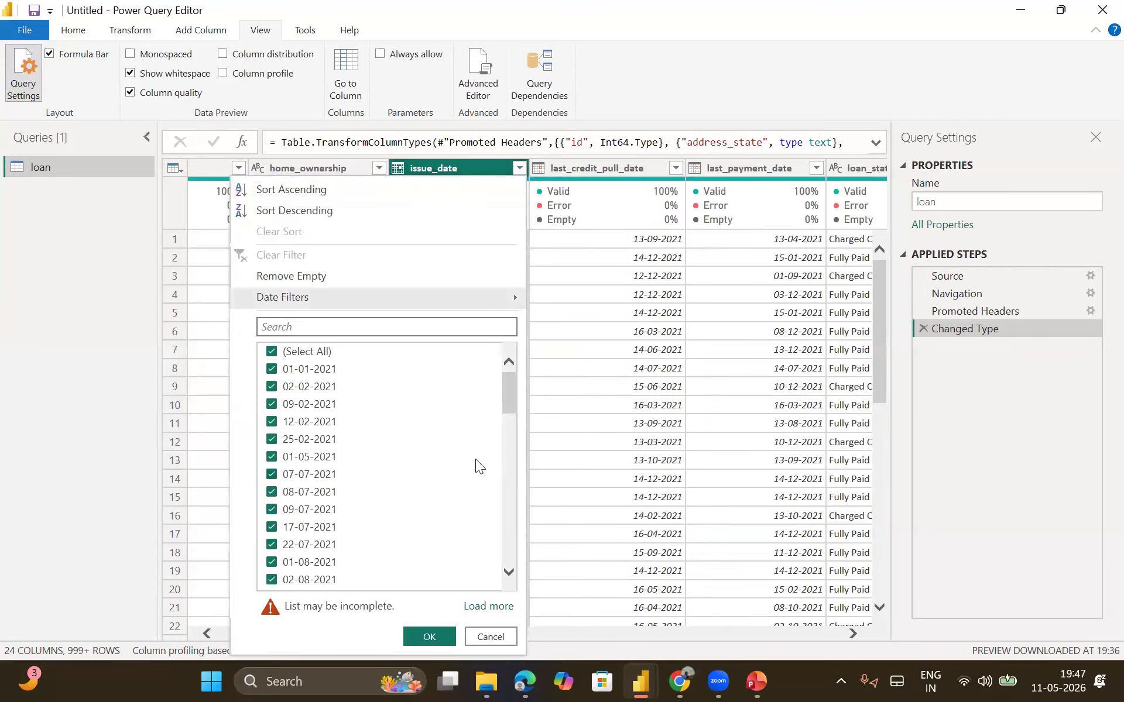
scroll(475, 459, "down", 20)
scroll(475, 459, "down", 10)
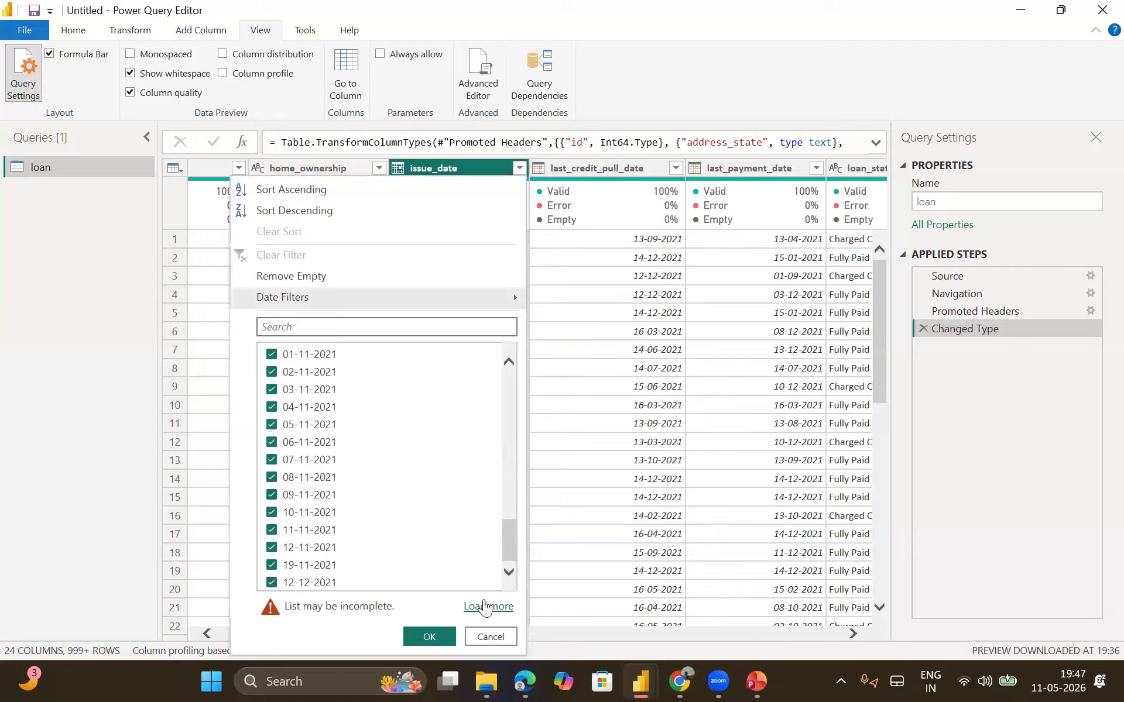
left_click(485, 606)
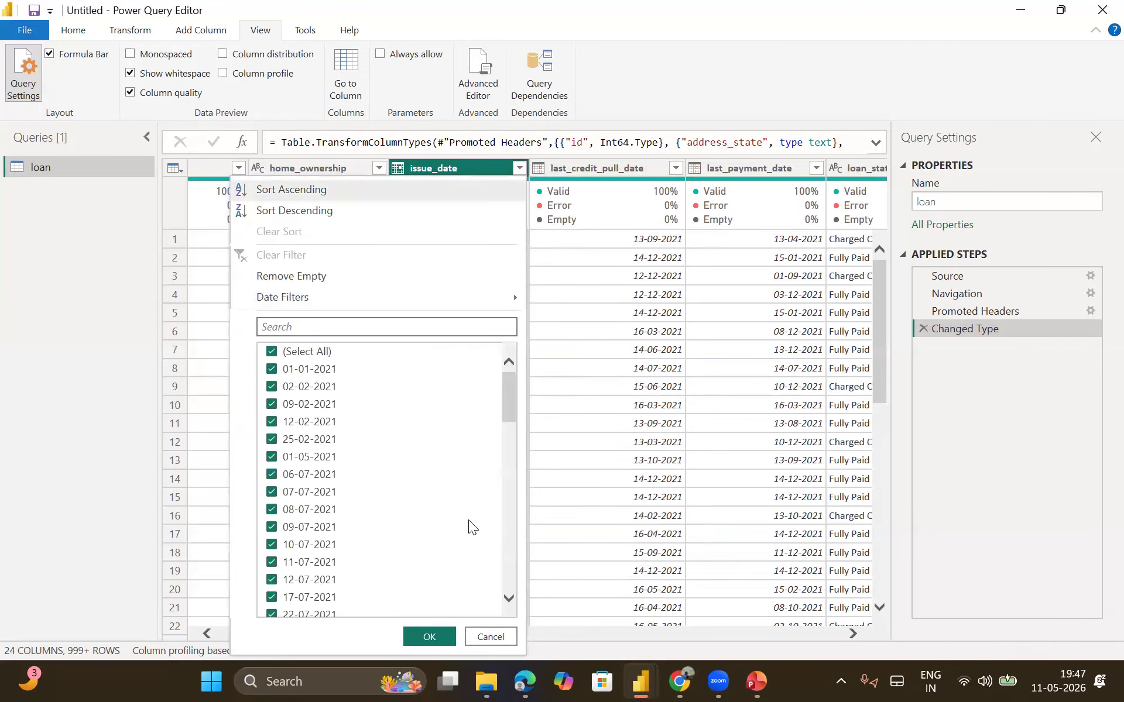
scroll(471, 527, "down", 15)
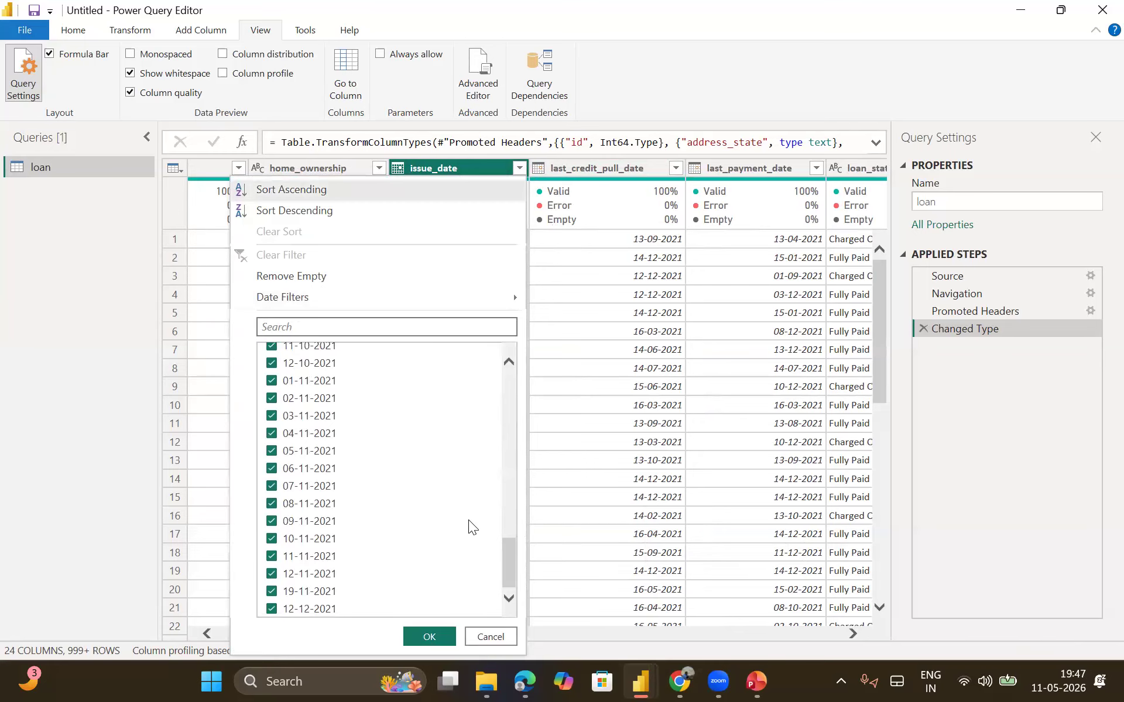
left_click(432, 637)
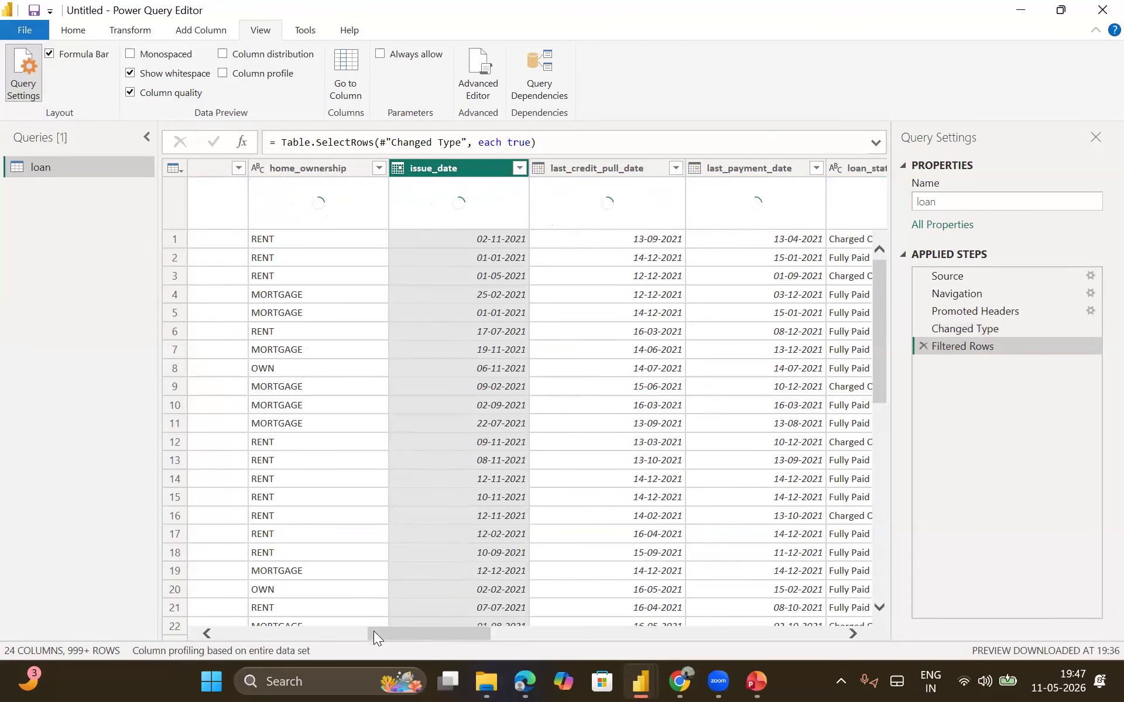
left_click_drag(374, 631, 252, 630)
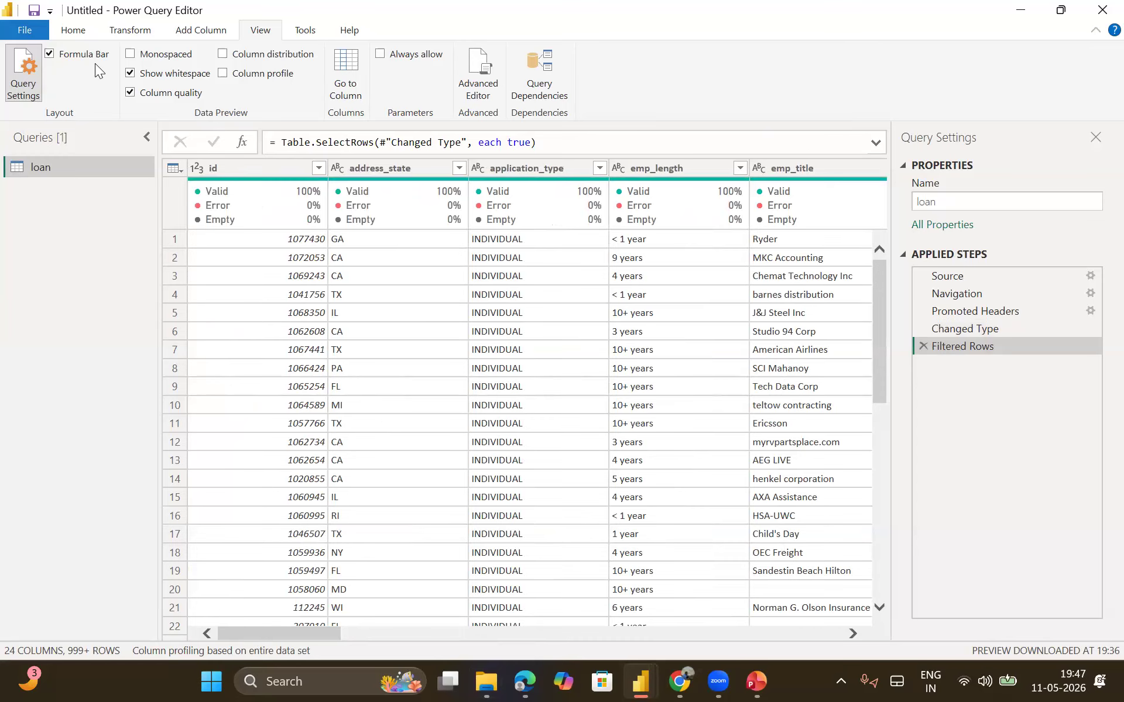
- Load the full list of emp_length filter values, review it, and confirm with all values kept selected
left_click(79, 32)
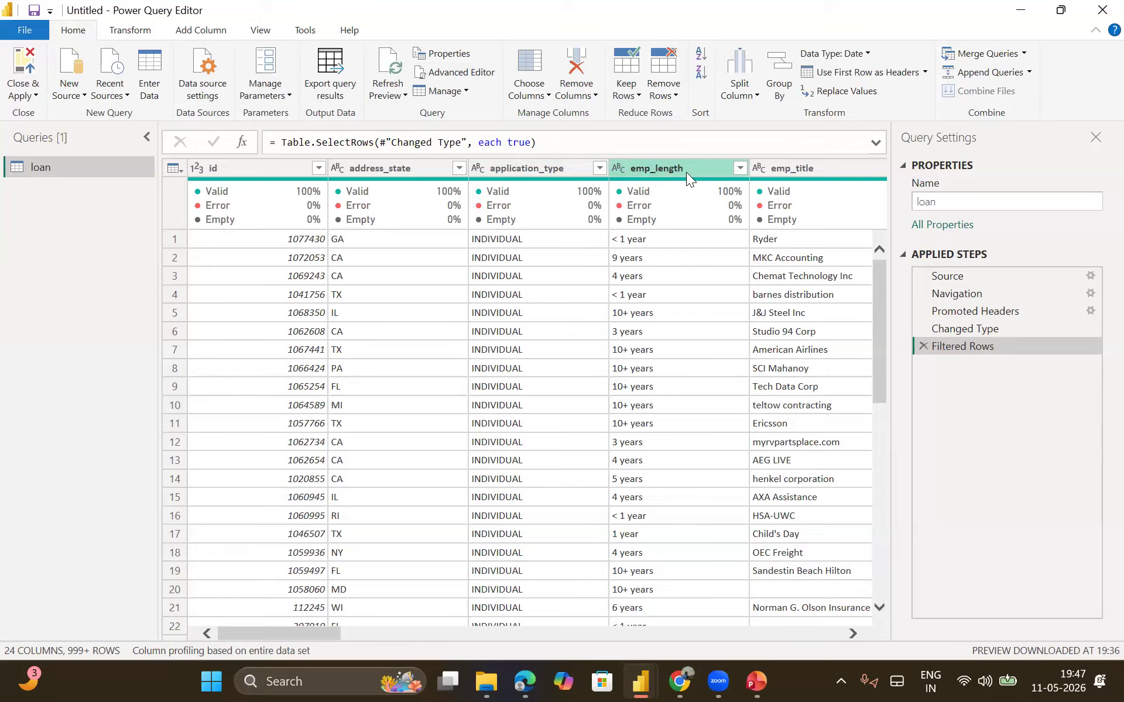
left_click(740, 169)
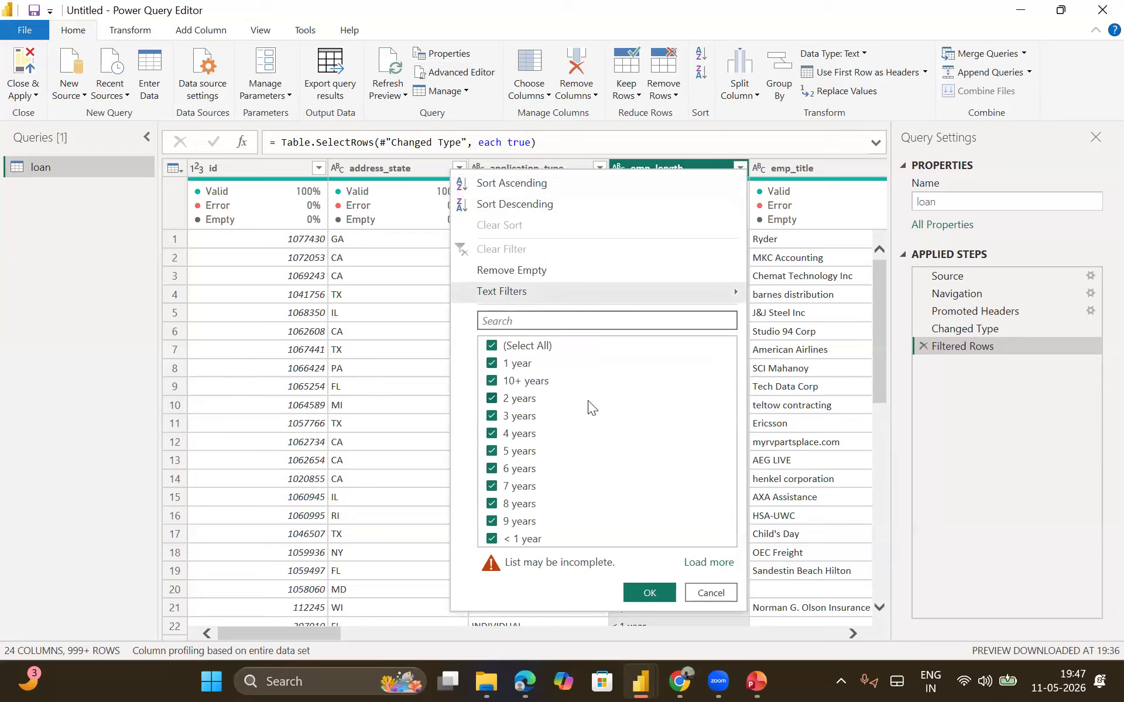
left_click(707, 563)
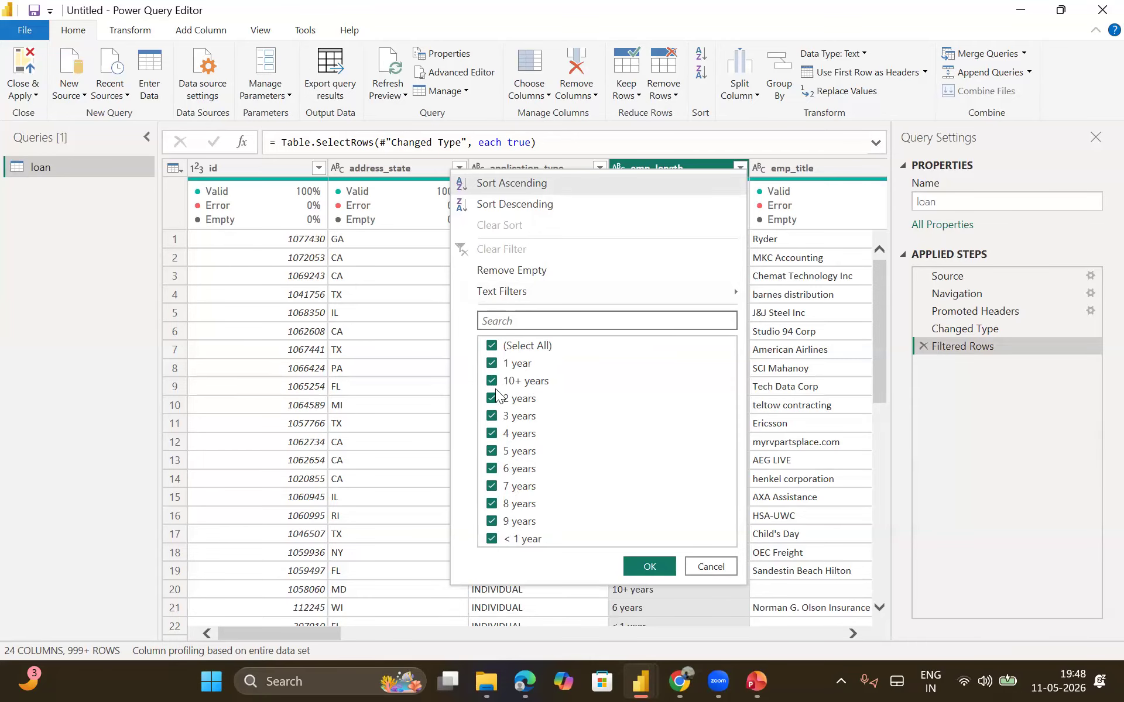
left_click(640, 568)
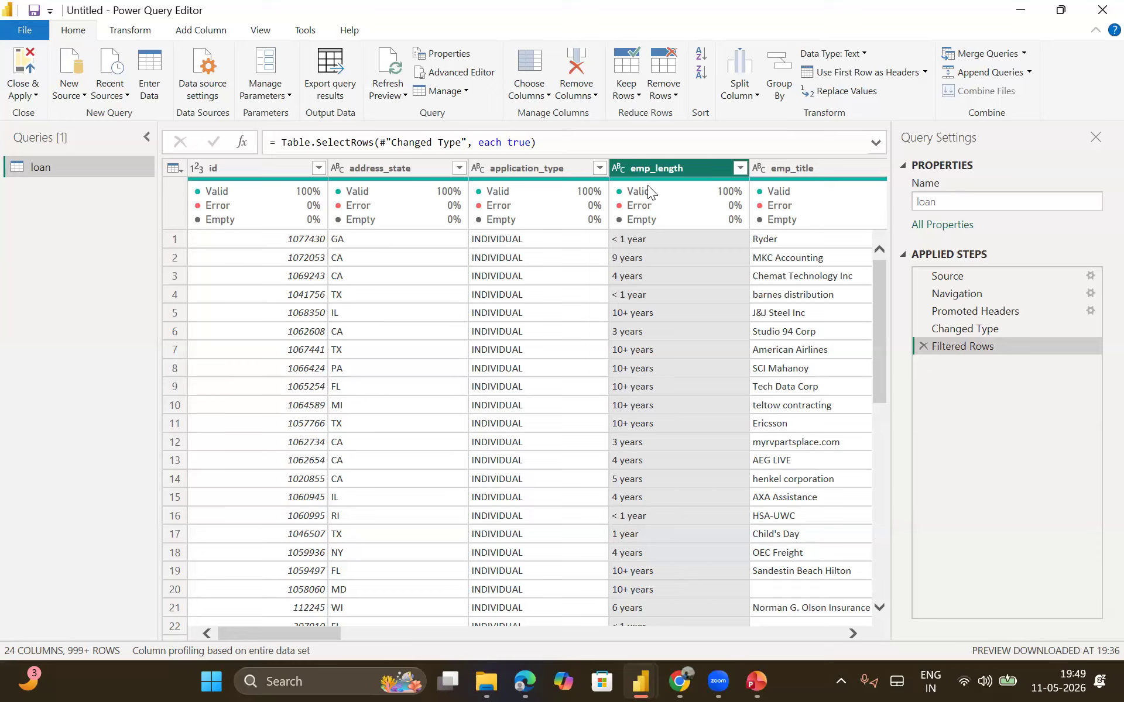
- Try converting the emp_length column to the Whole Number data type, and remove that type change from the query
mouse_move(648, 191)
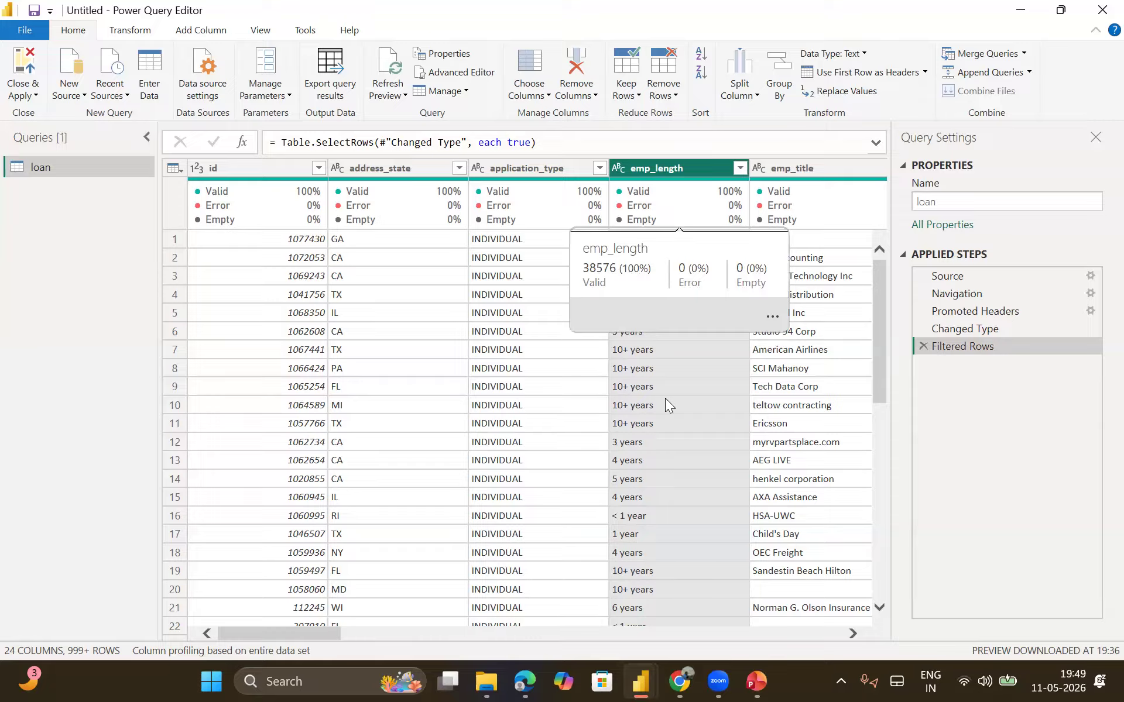
left_click(616, 170)
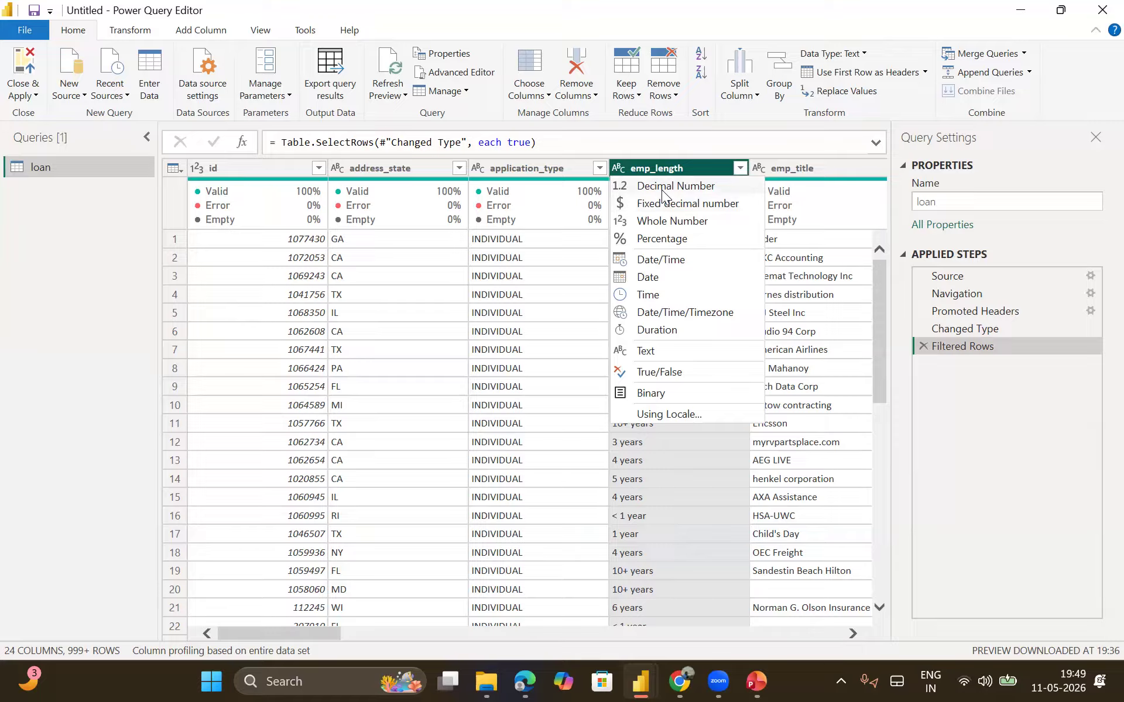
left_click(664, 225)
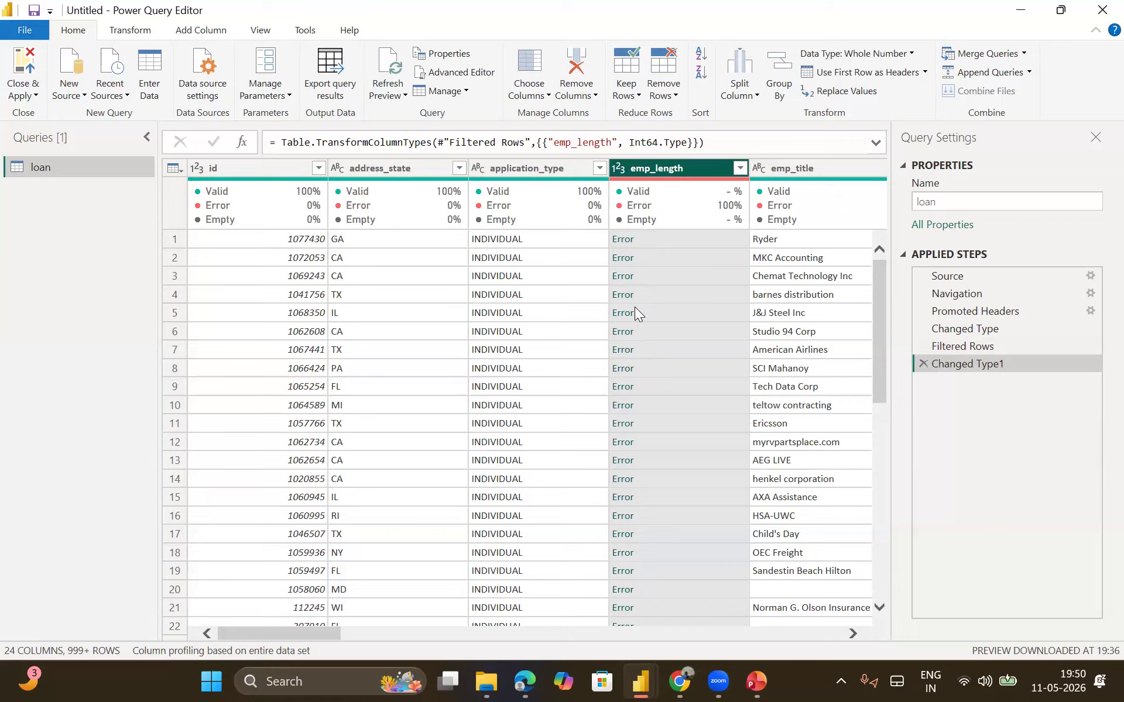
left_click(922, 365)
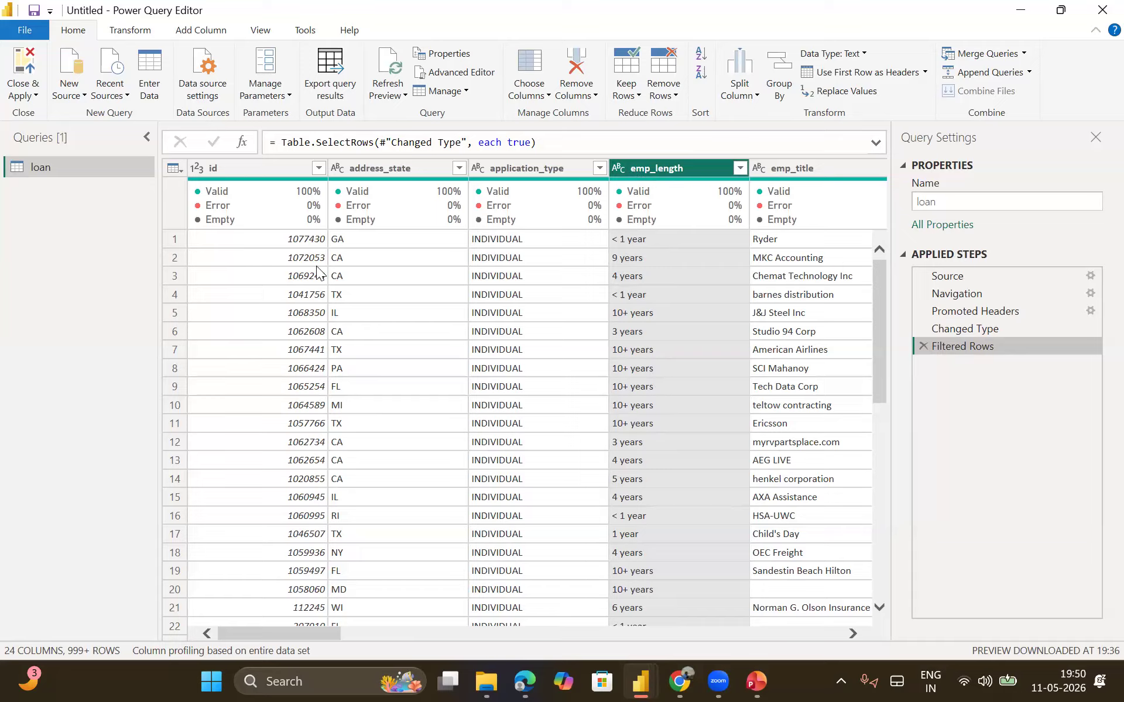
- Review the text formatting, extraction and column-splitting options available for transforming the emp_length column
left_click(141, 34)
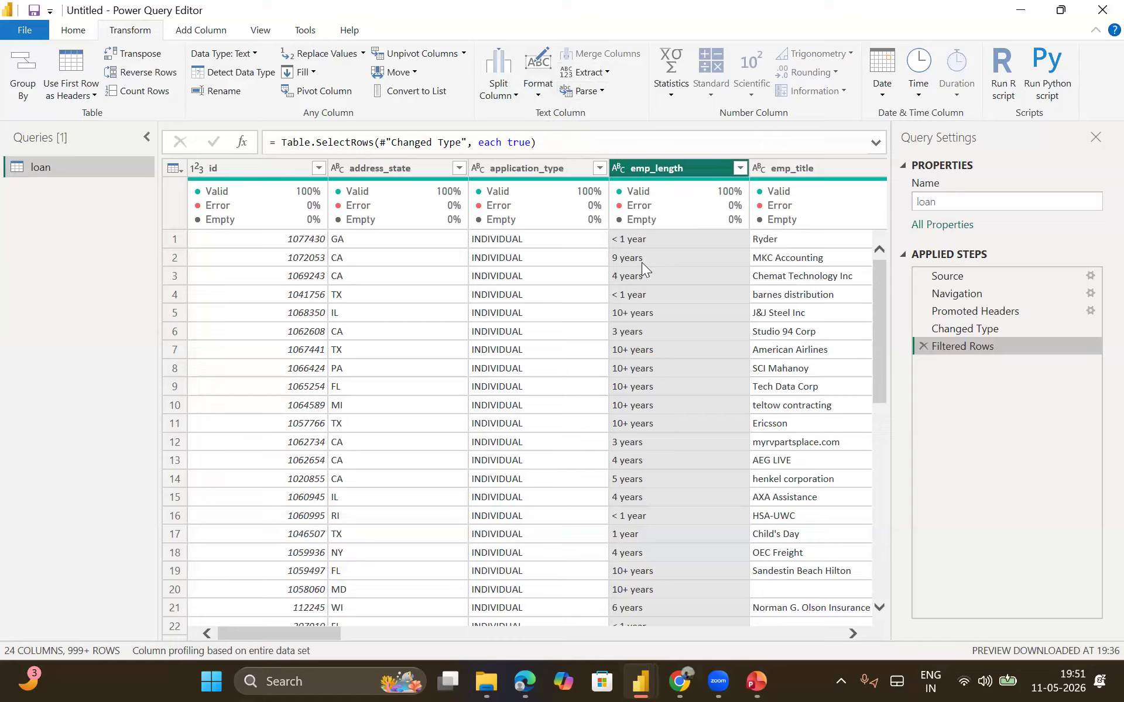
left_click(539, 95)
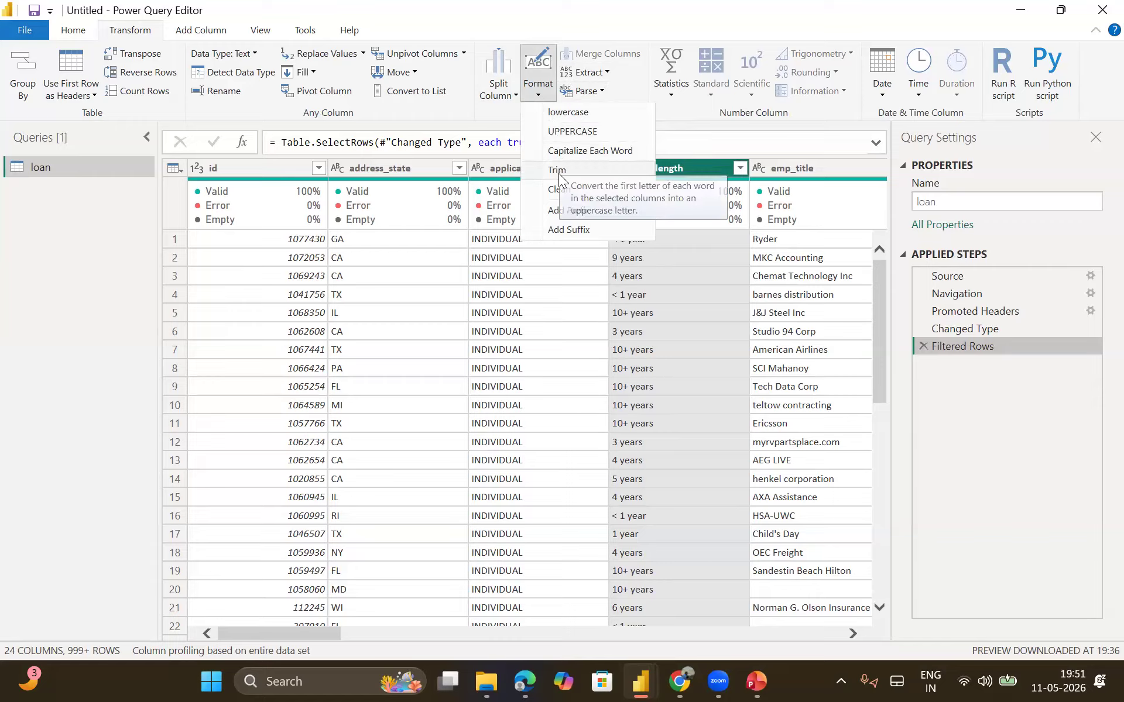
left_click(606, 70)
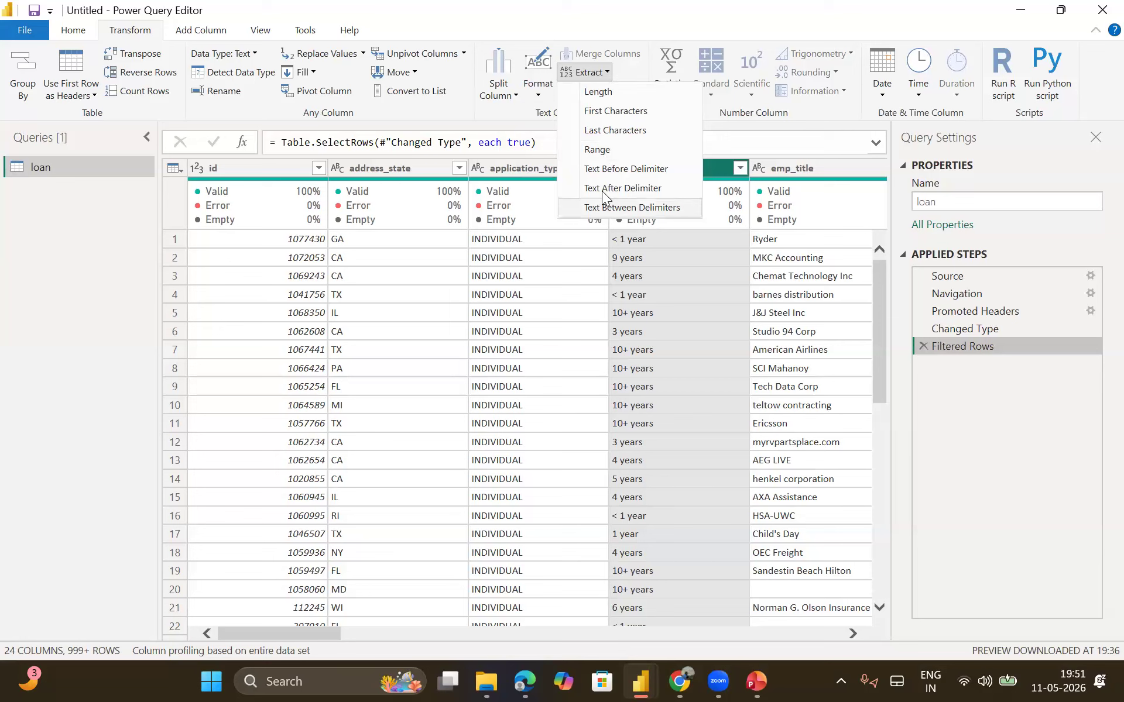
left_click(525, 128)
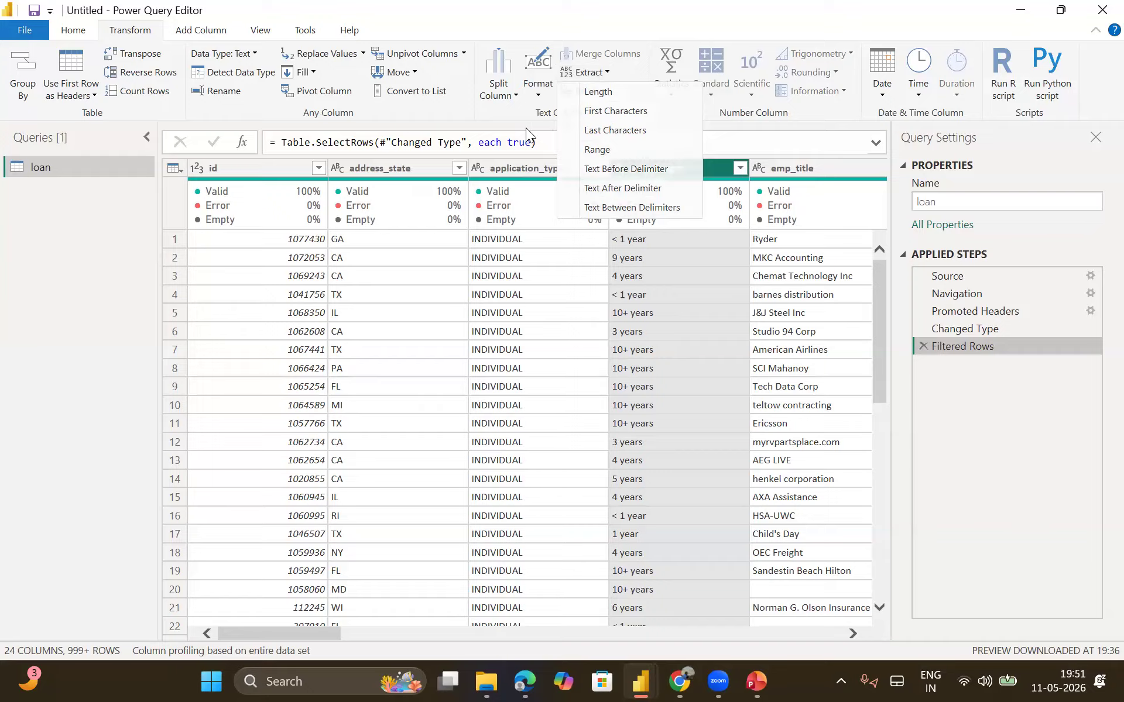
left_click(515, 98)
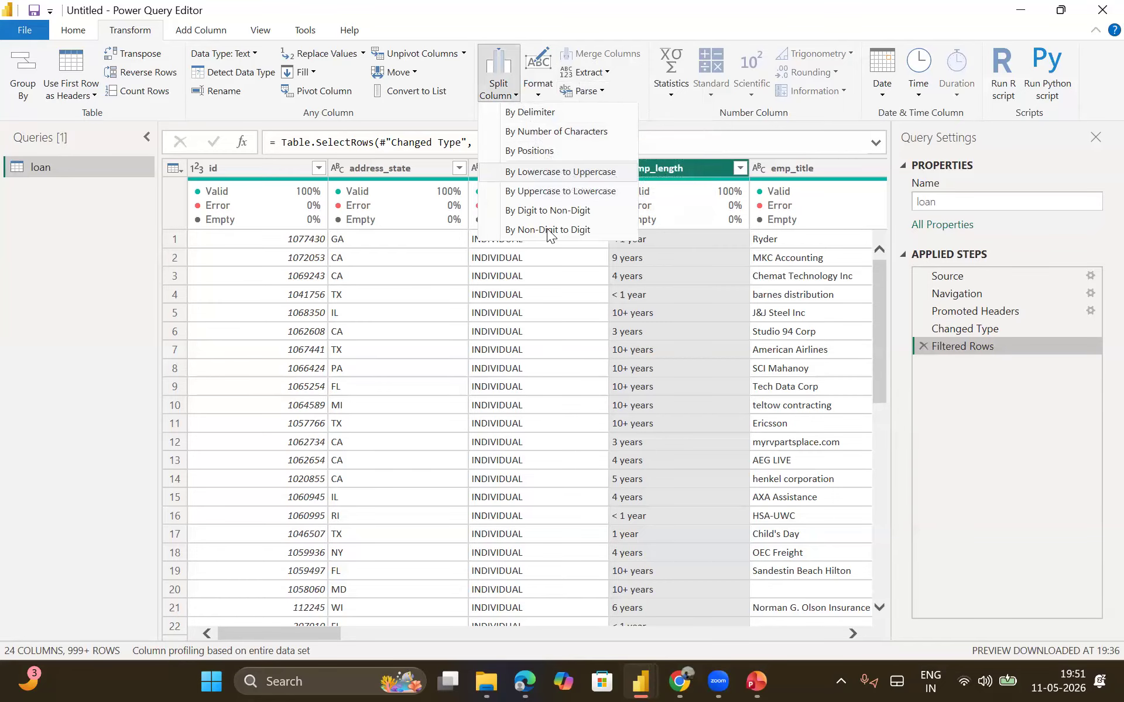
left_click(467, 118)
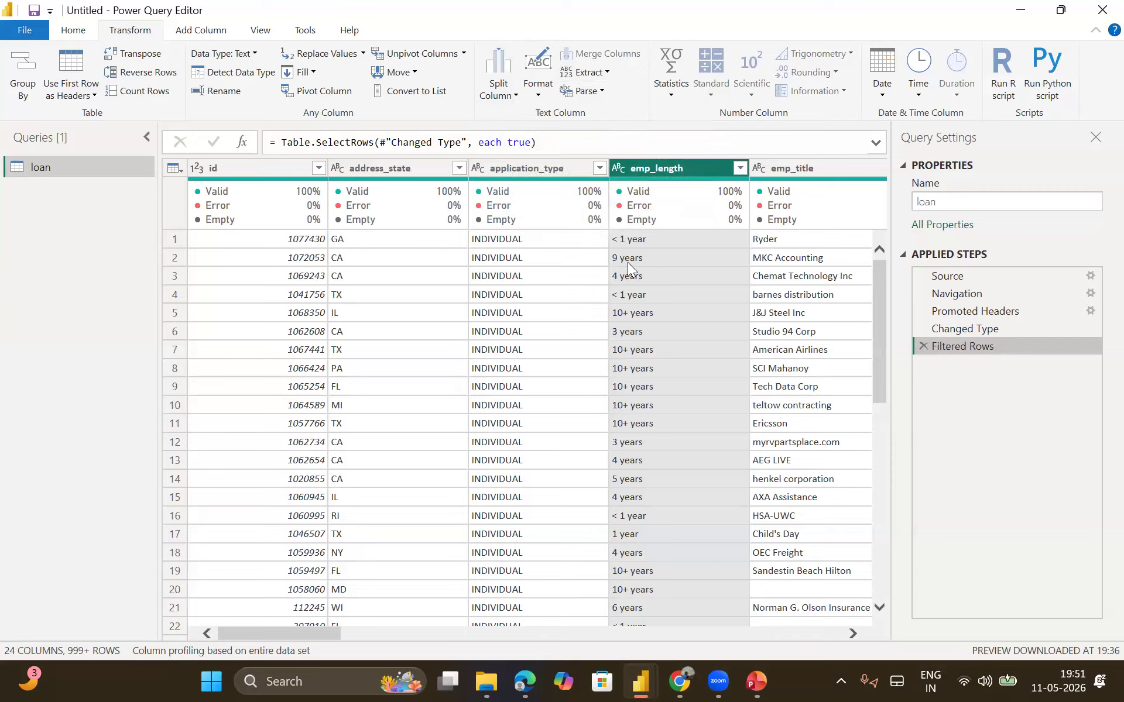
left_click(535, 89)
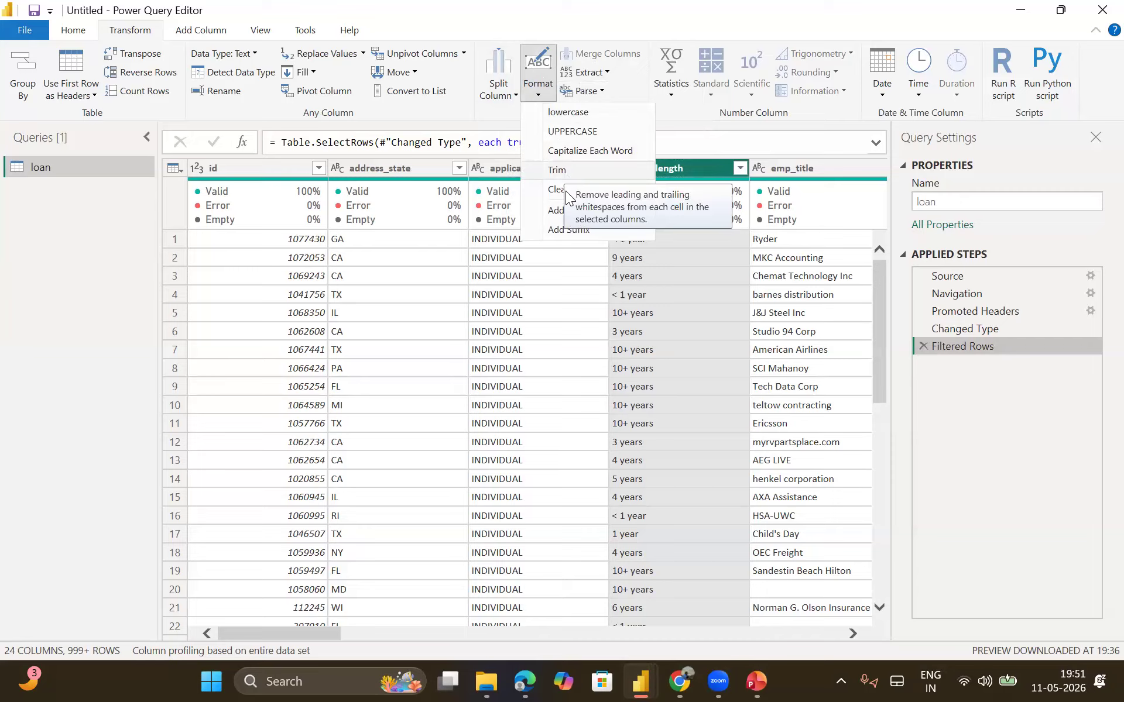
left_click(514, 127)
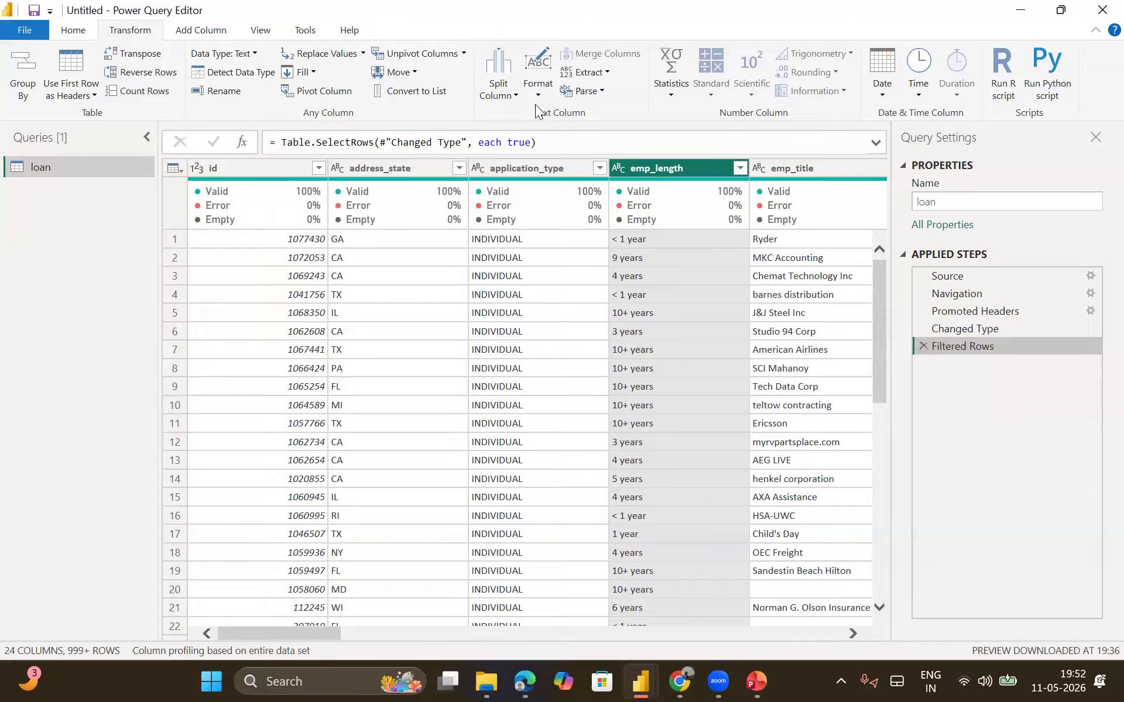
- Trim the emp_length text and split the column by the Space delimiter at each occurrence
left_click(546, 93)
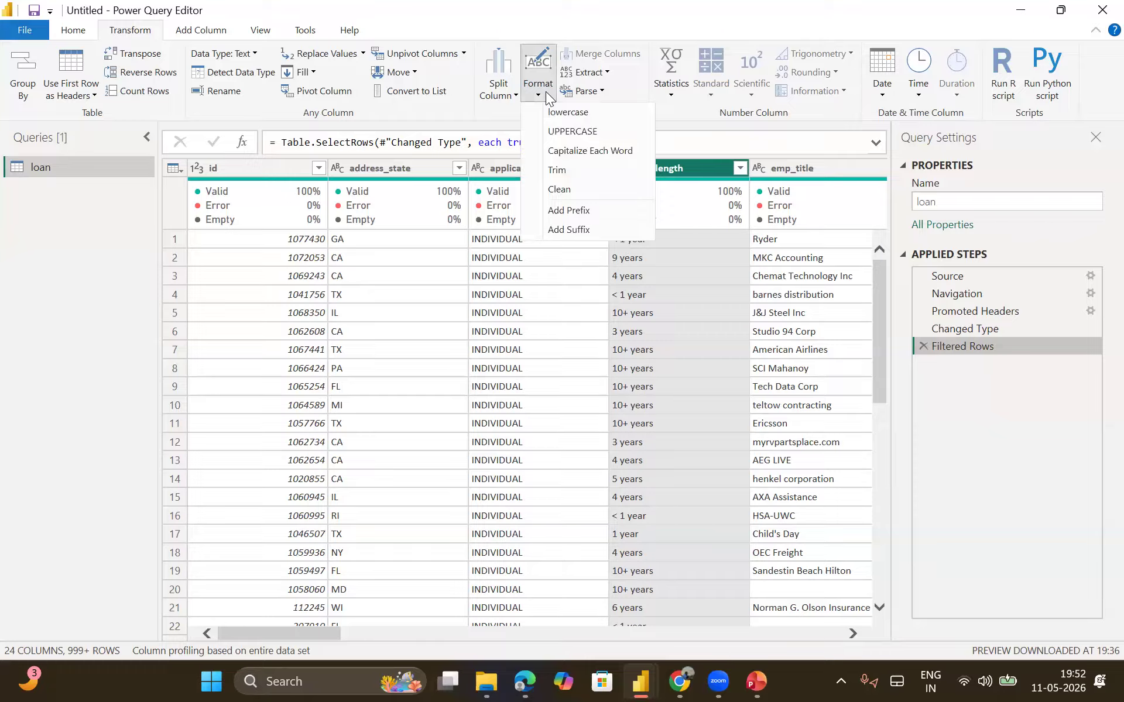
left_click(565, 176)
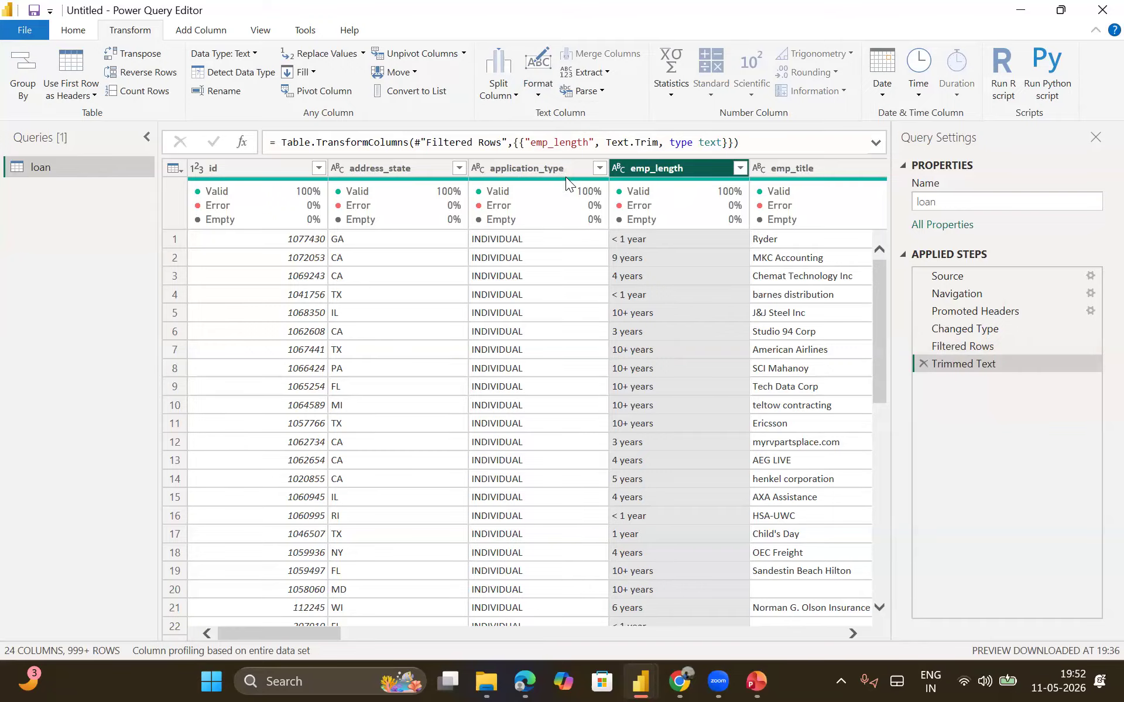
left_click(499, 99)
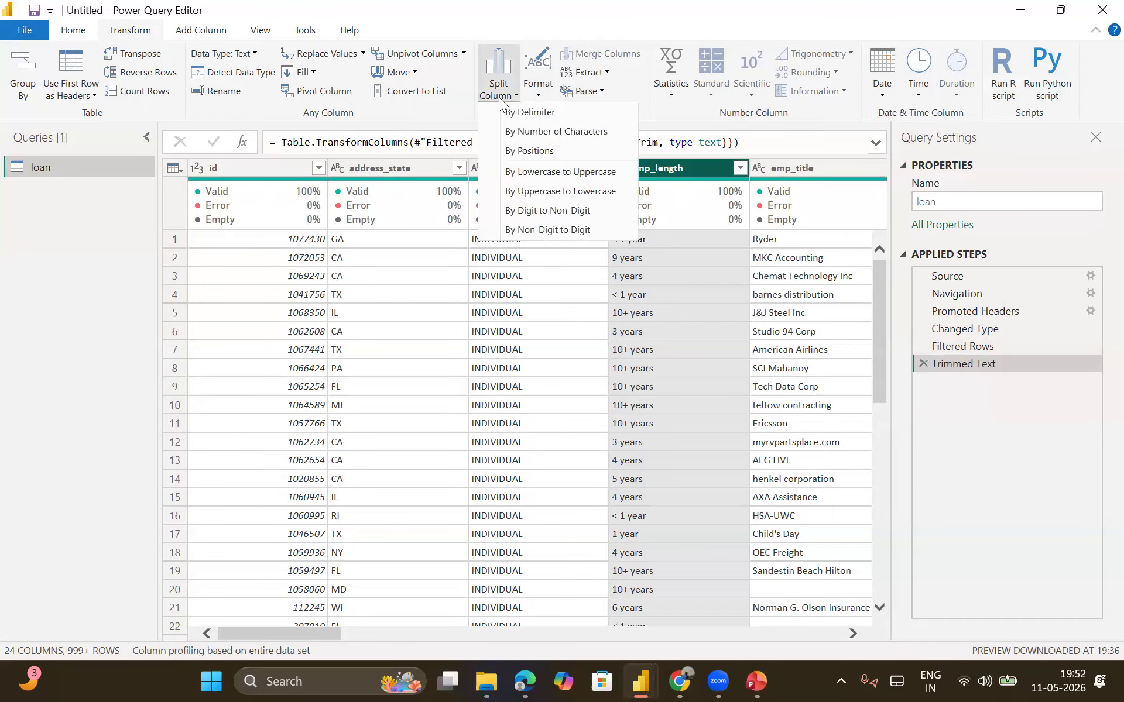
left_click(518, 111)
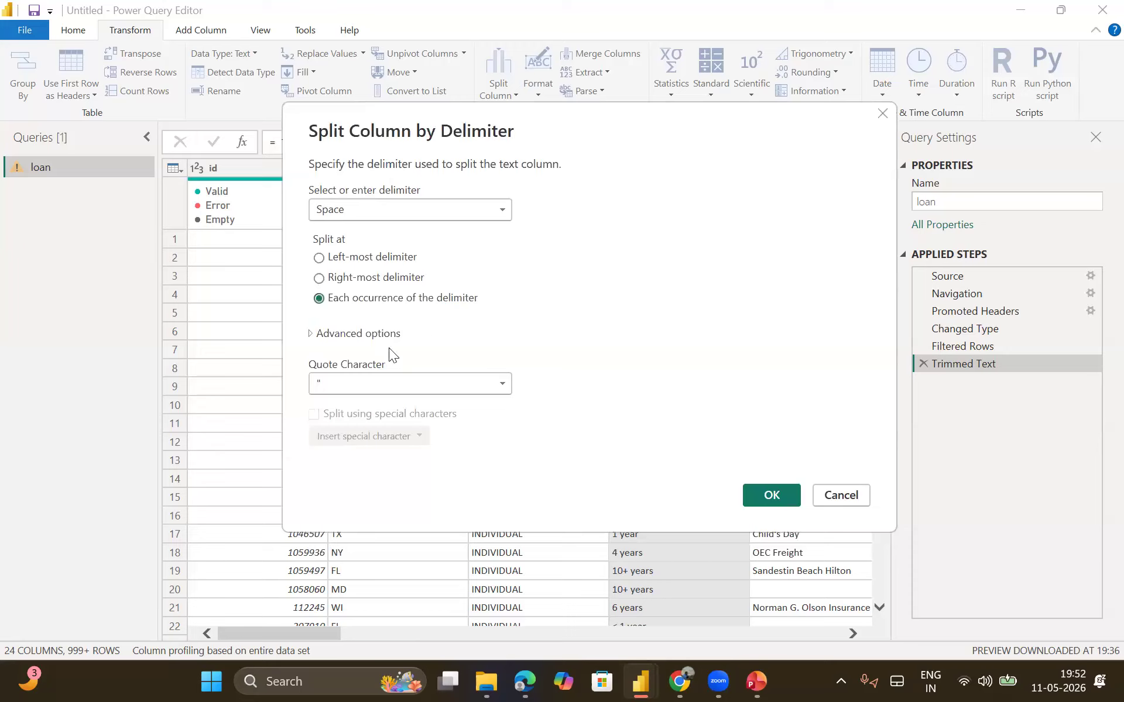
left_click(341, 387)
left_click(341, 388)
left_click(763, 499)
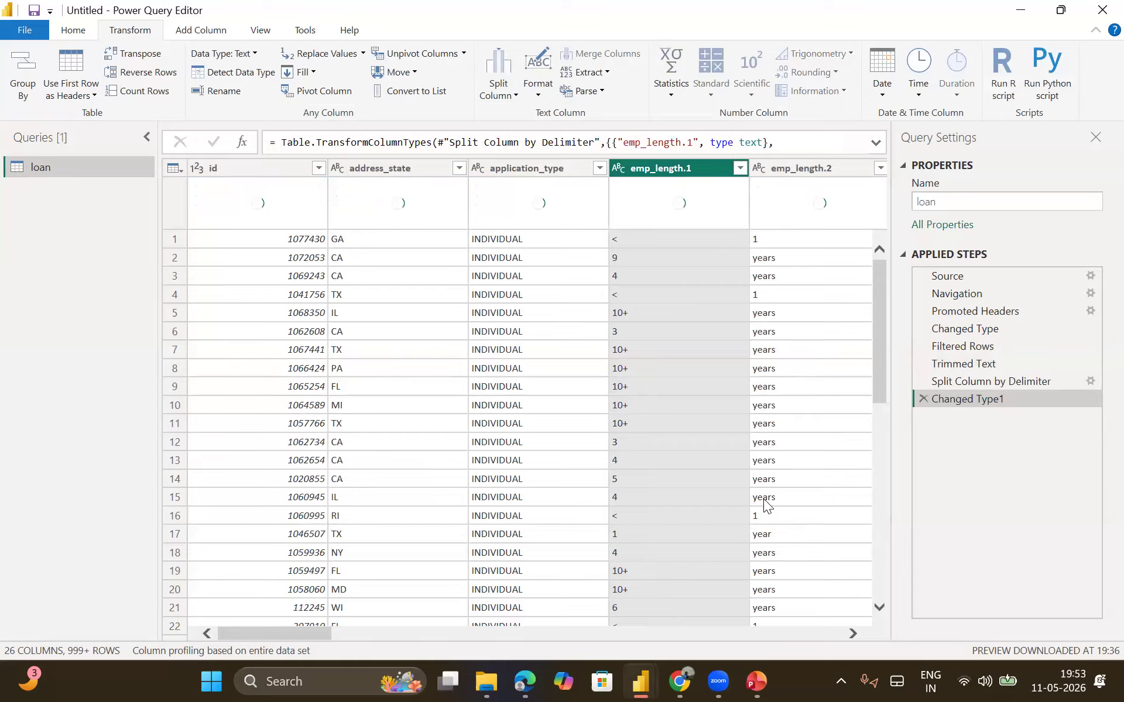
scroll(764, 498, "right", 5)
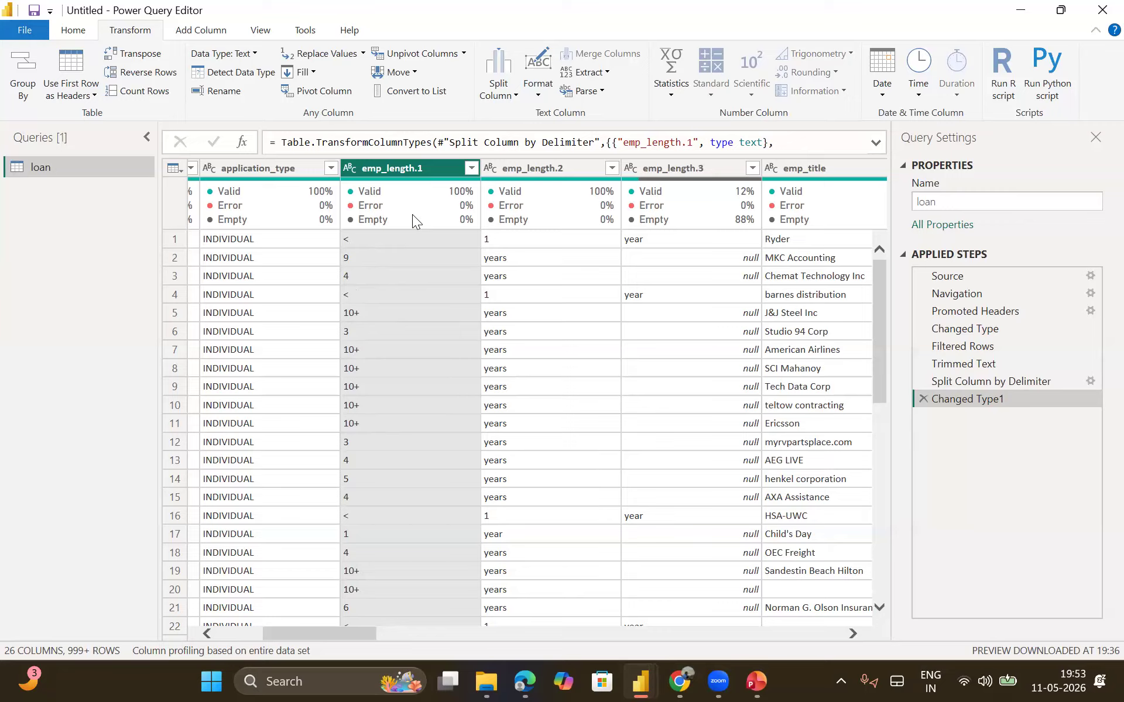
- Remove the type change, delimiter split and trim of emp_length from the loan query's applied steps
left_click(923, 399)
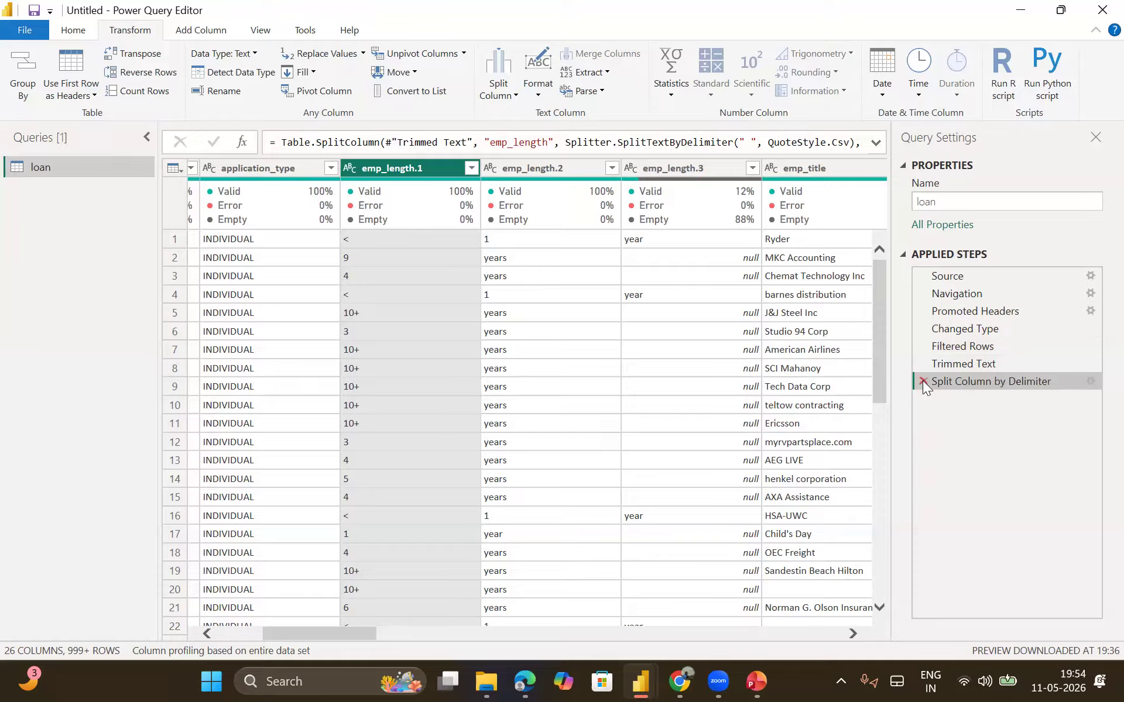
left_click(923, 381)
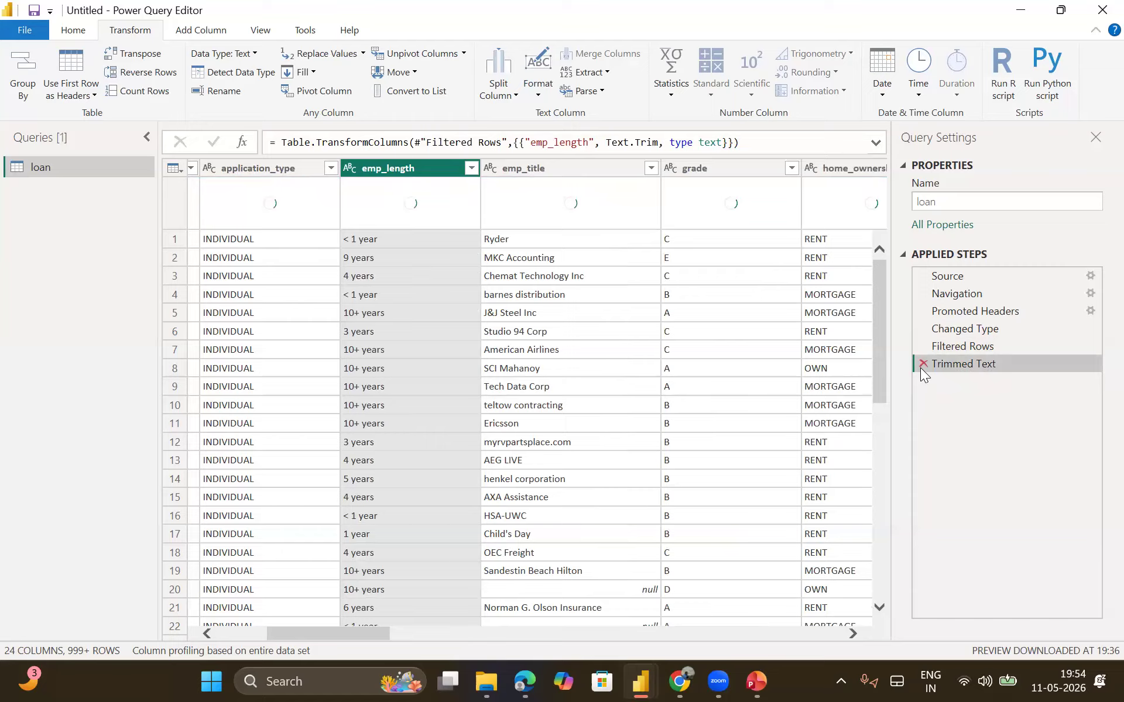
left_click(922, 366)
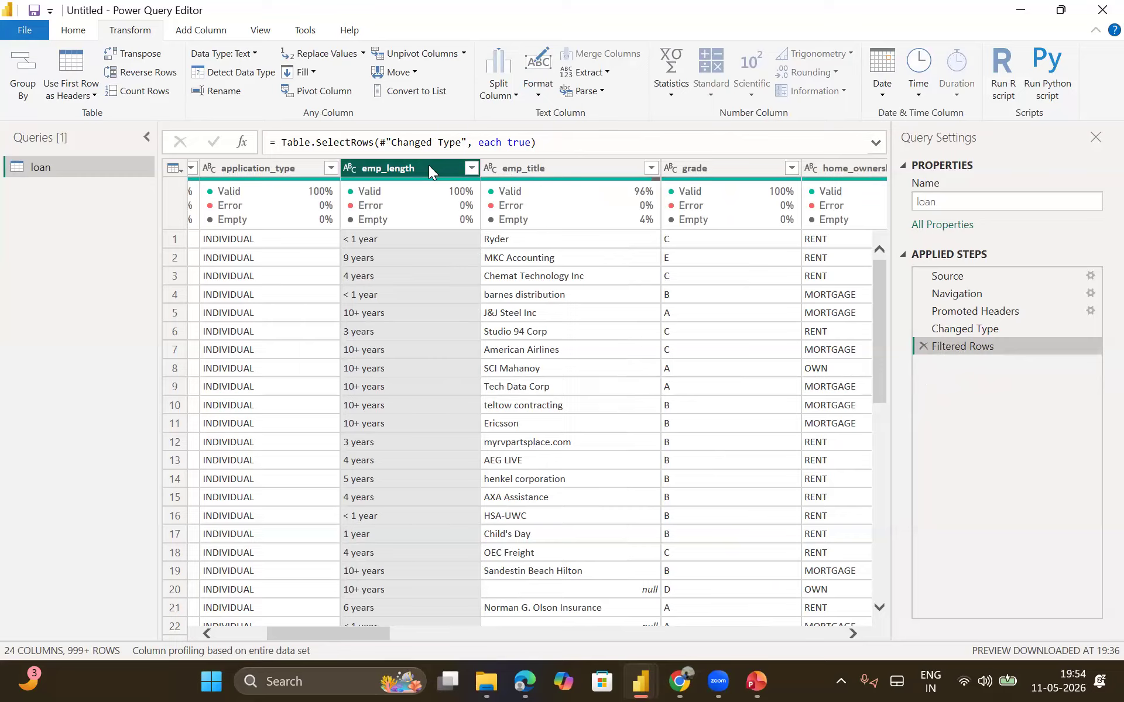
- Compare the text formatting, extraction and parsing options for emp_length when transforming it in place and when adding a new column
left_click(544, 91)
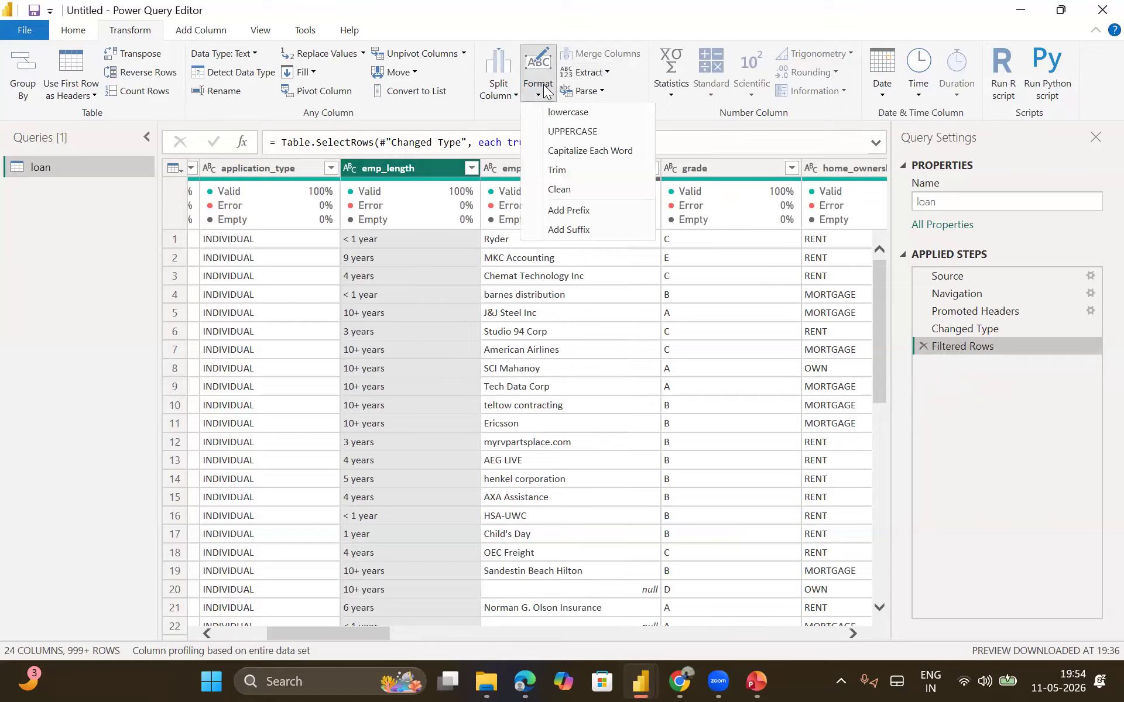
left_click(594, 74)
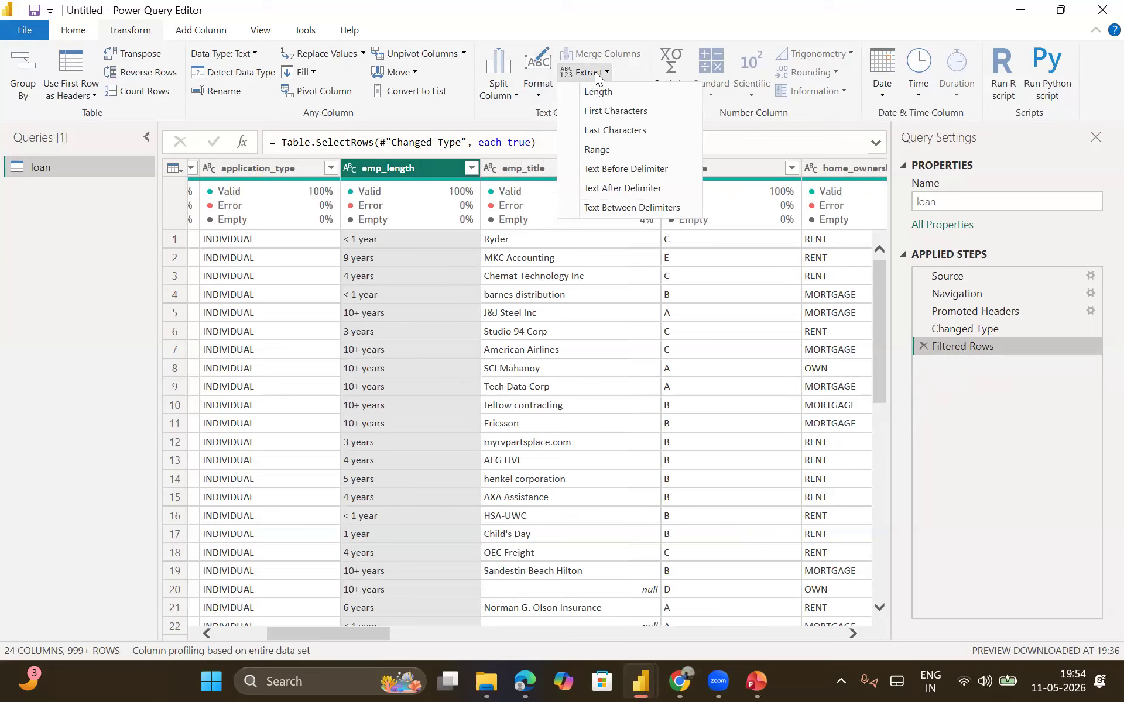
left_click(411, 121)
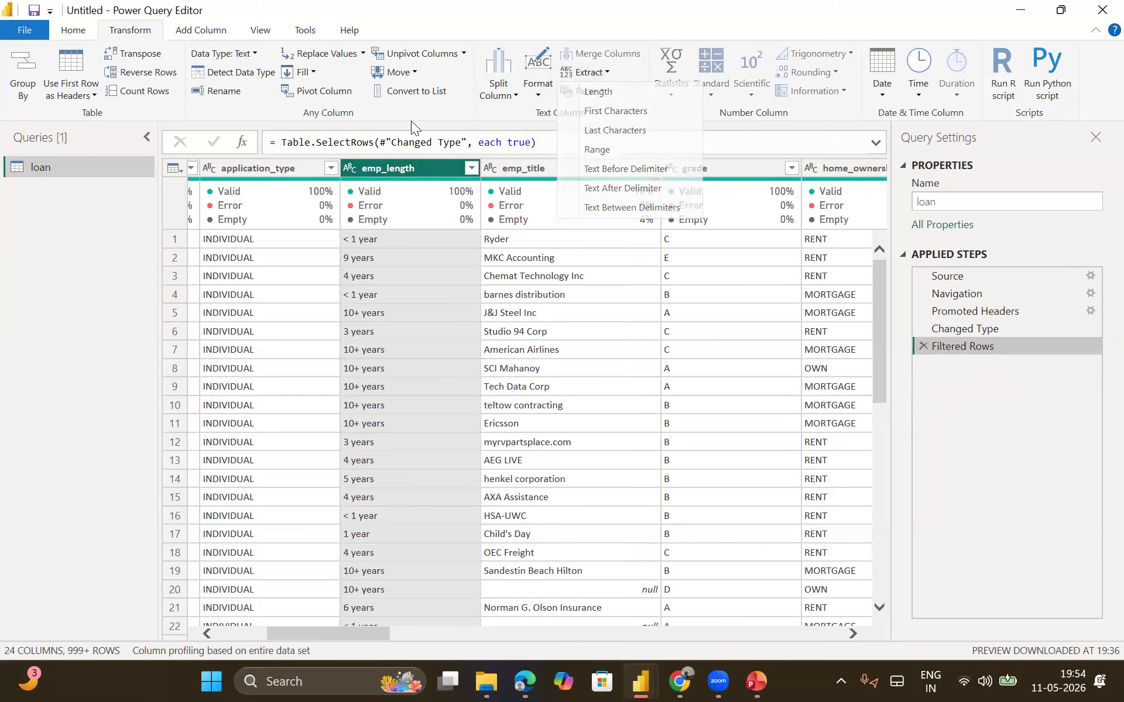
left_click(202, 30)
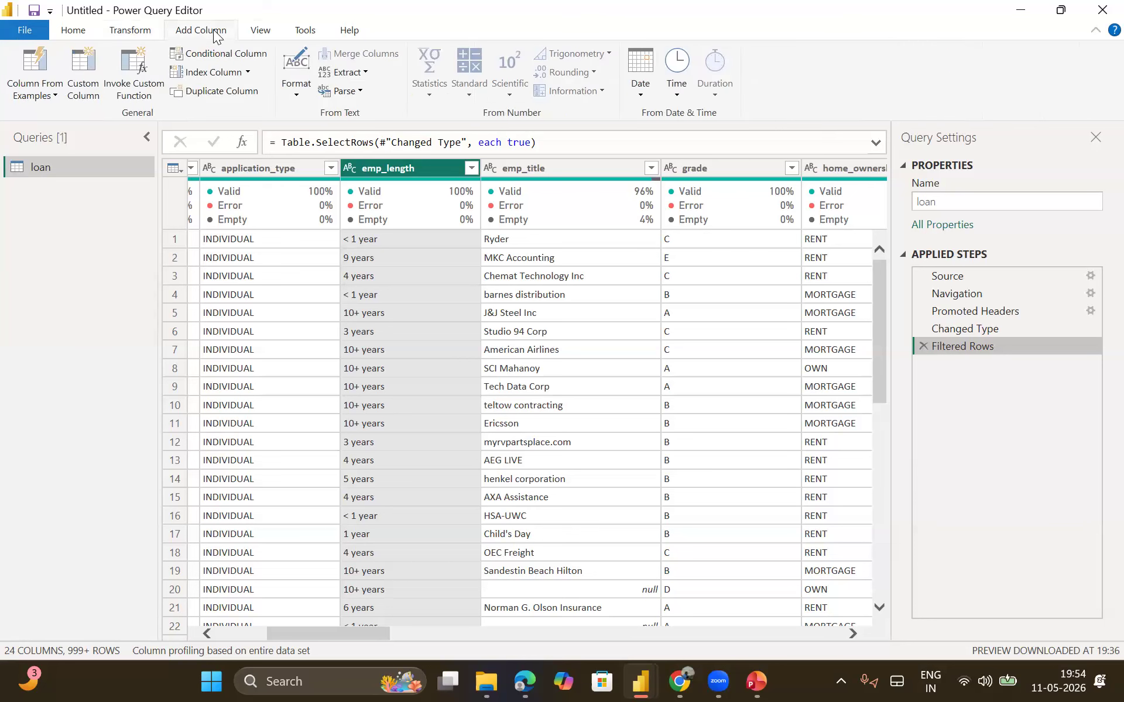
left_click(301, 97)
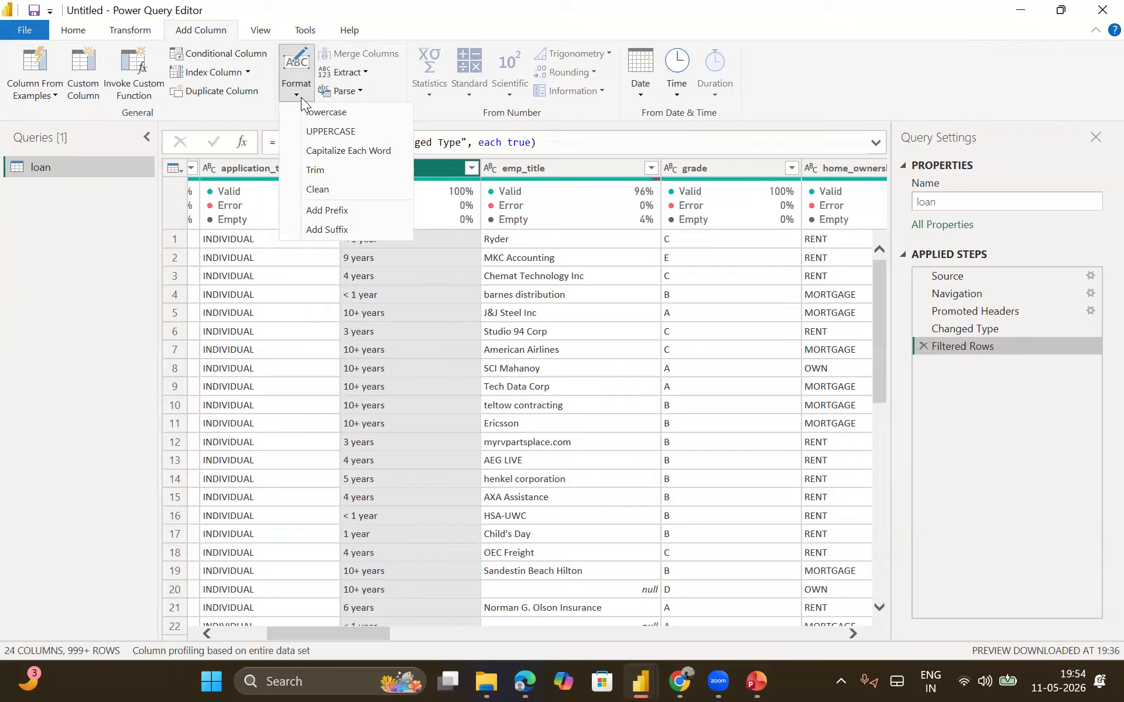
left_click(584, 128)
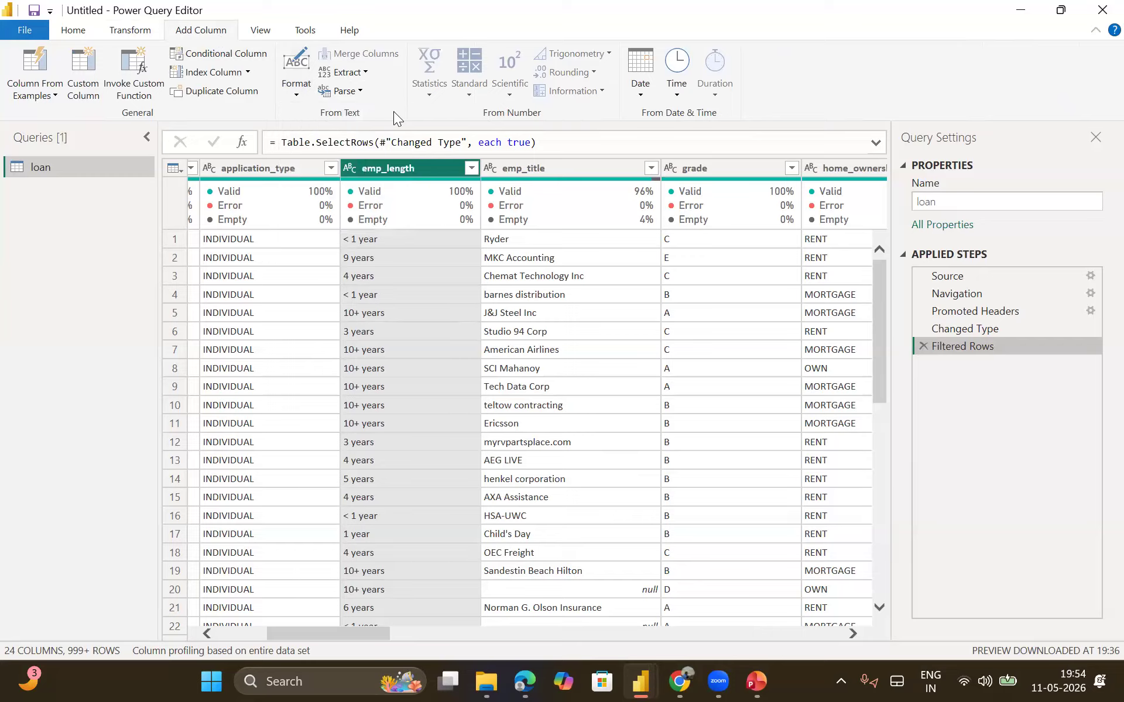
left_click(349, 72)
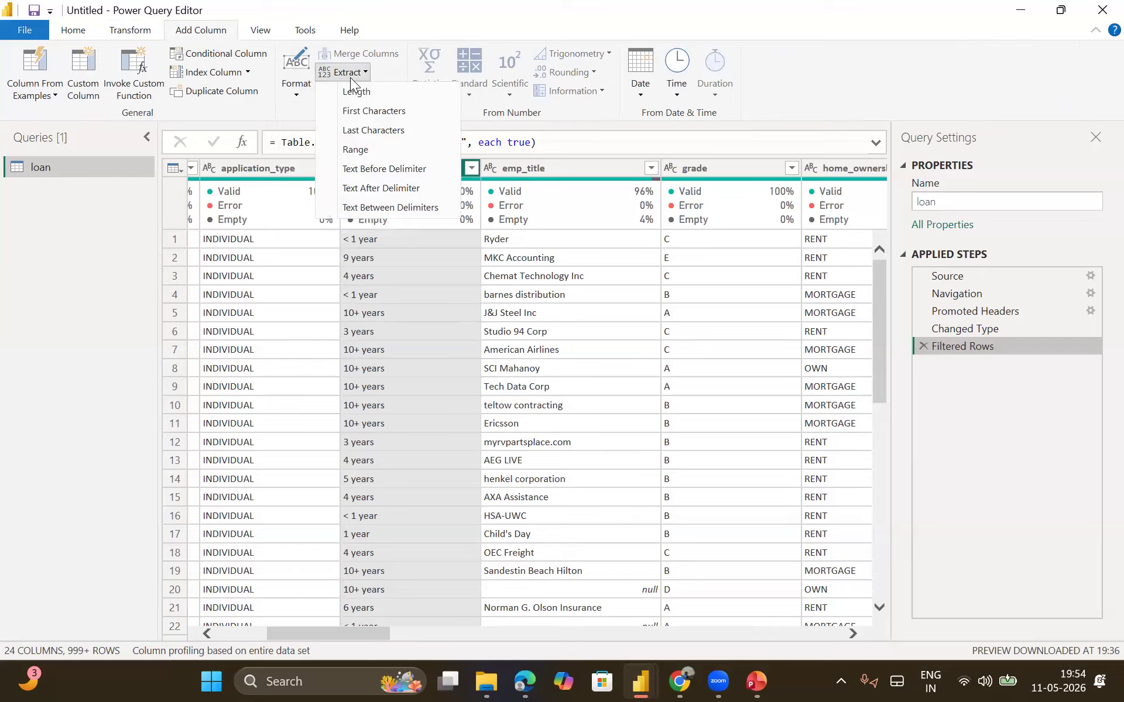
left_click(271, 114)
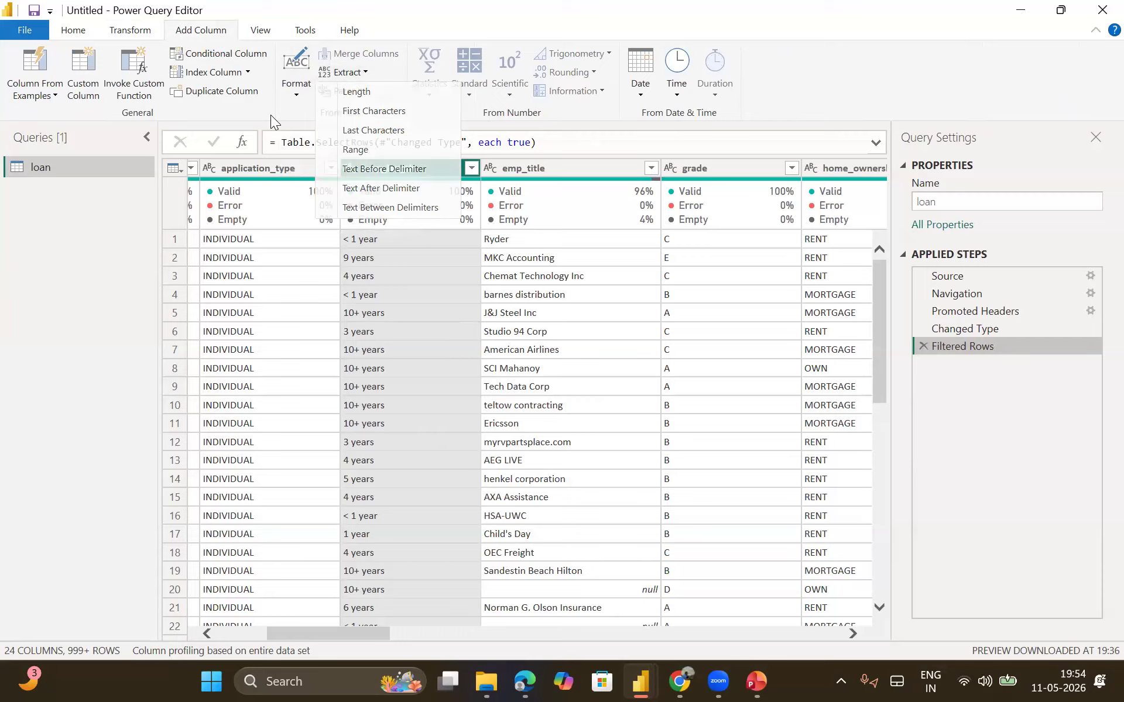
left_click(353, 93)
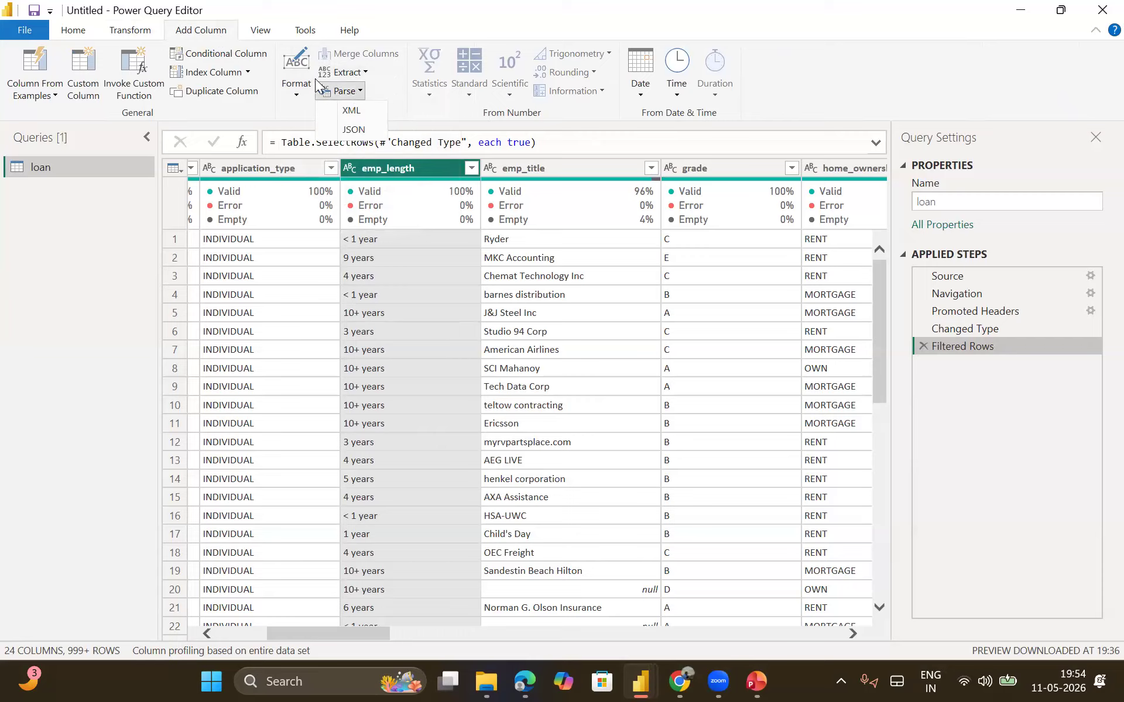
left_click(263, 29)
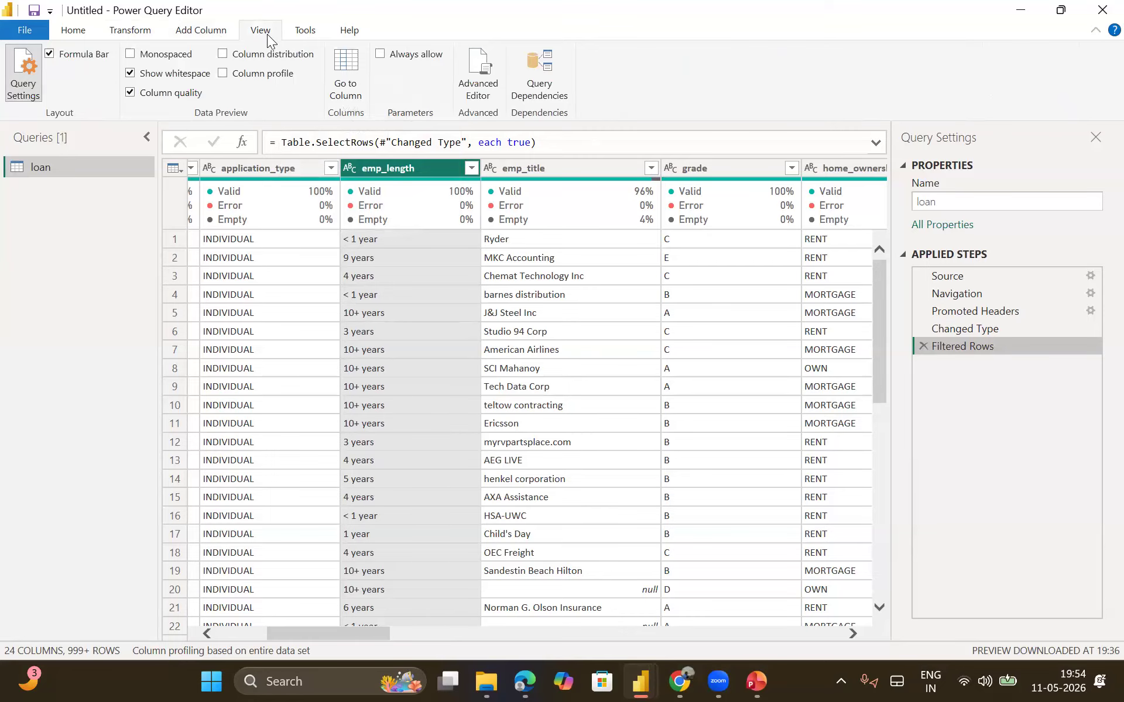
left_click(208, 34)
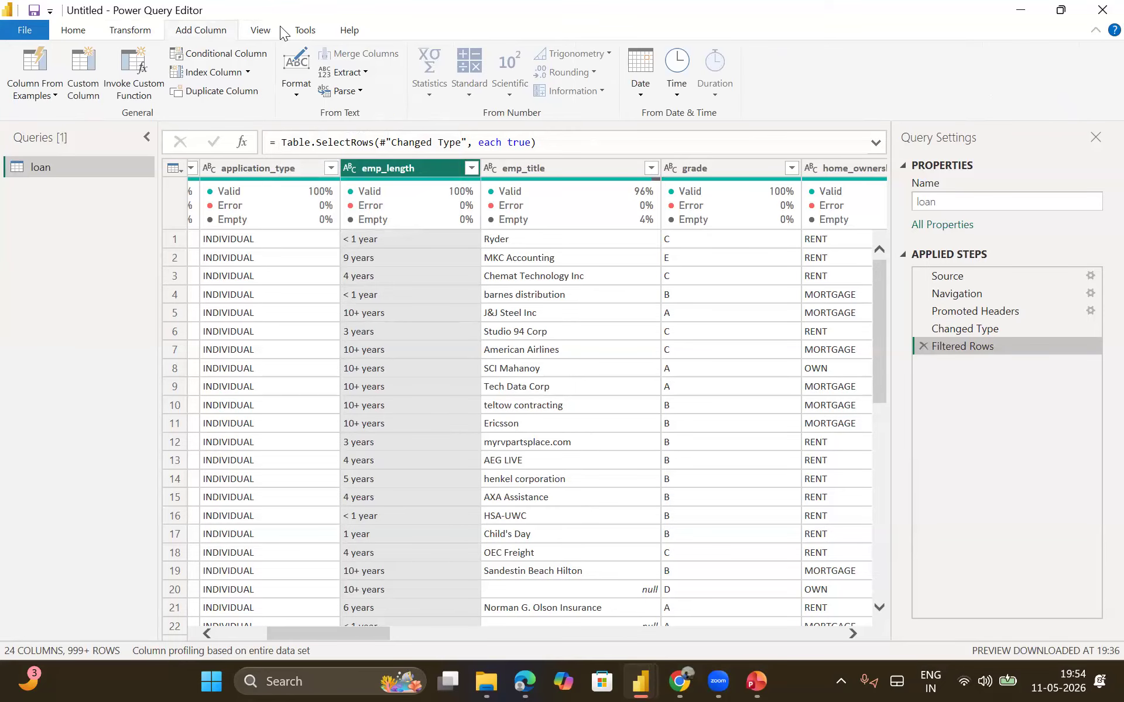
left_click(307, 32)
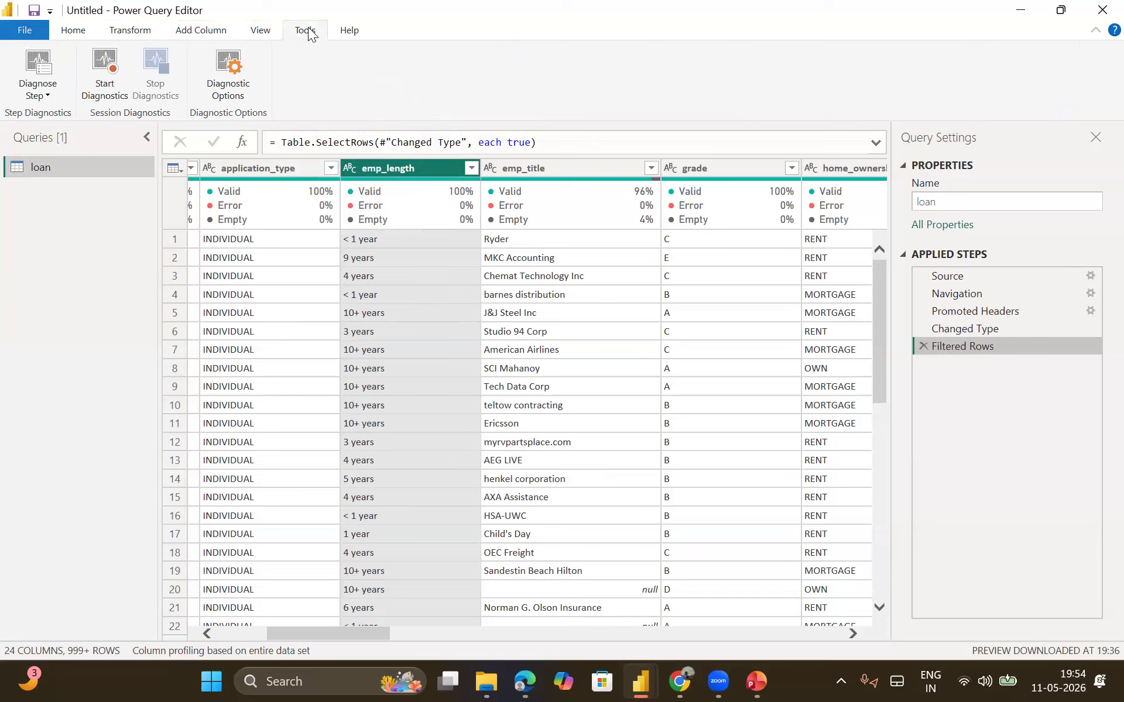
left_click(341, 31)
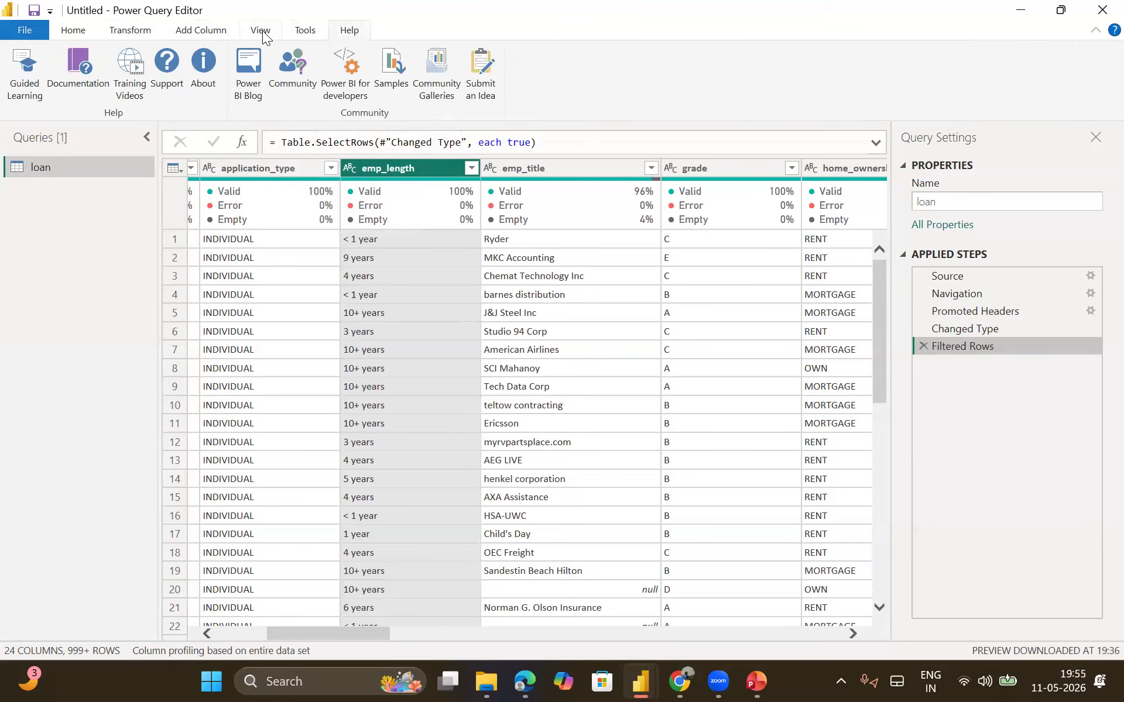
left_click(262, 30)
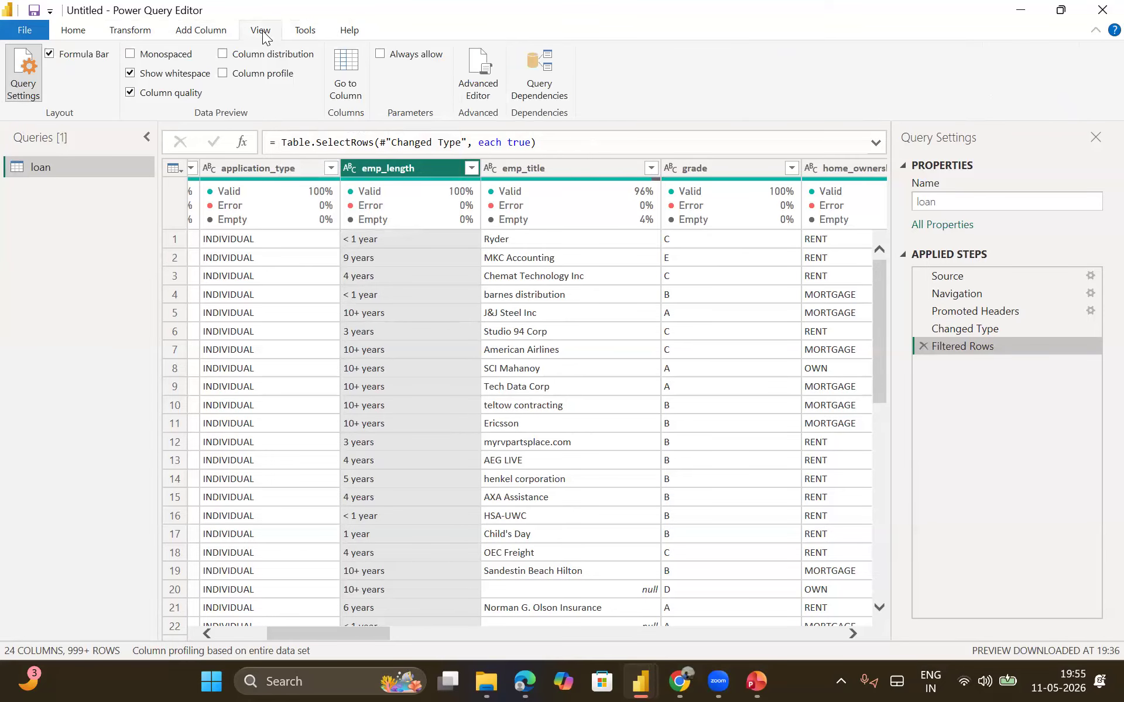
- Split the emp_length column by the Space delimiter at the right-most delimiter
left_click(205, 34)
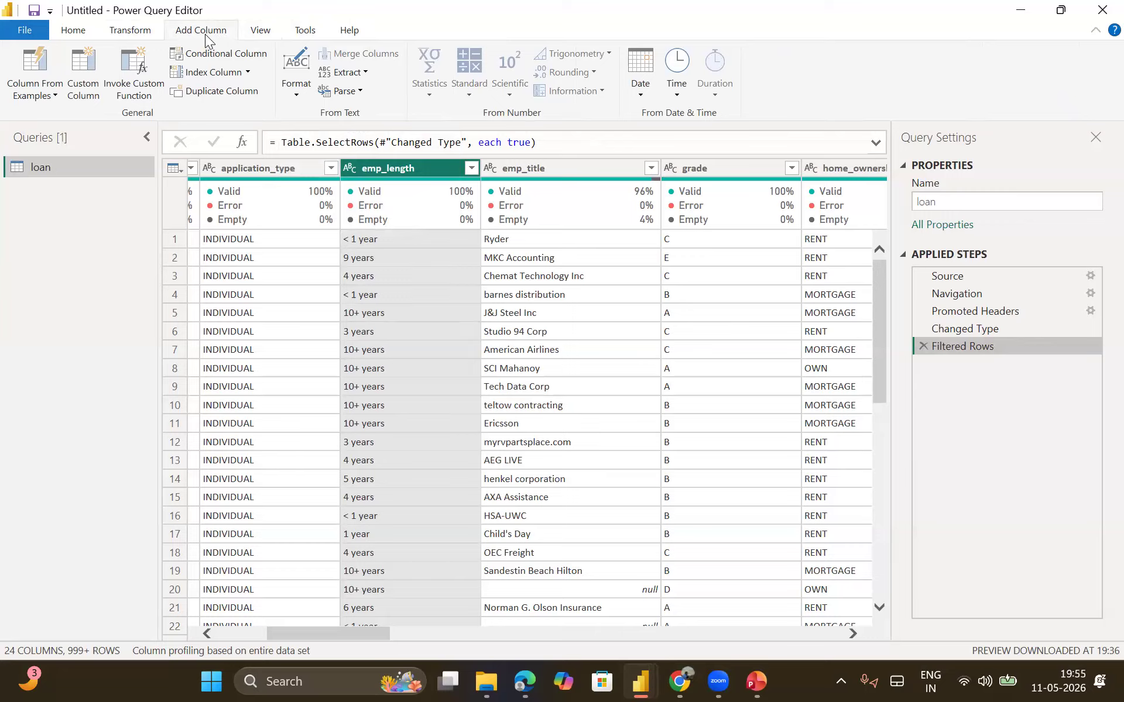
left_click(144, 34)
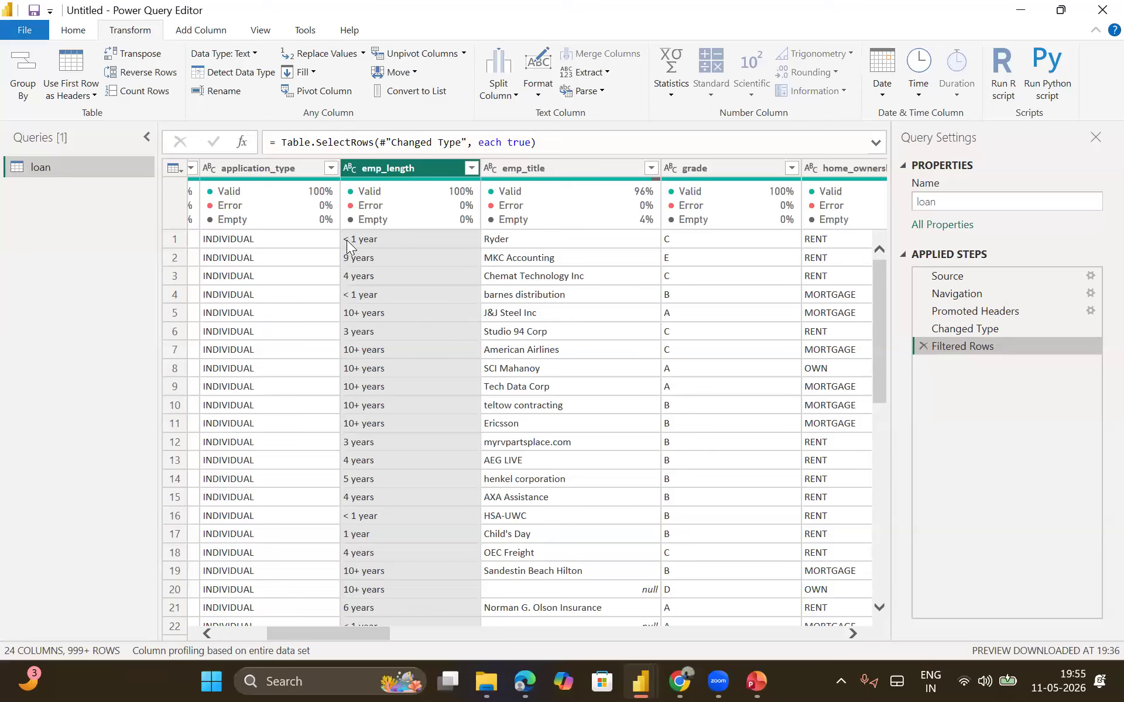
left_click(502, 95)
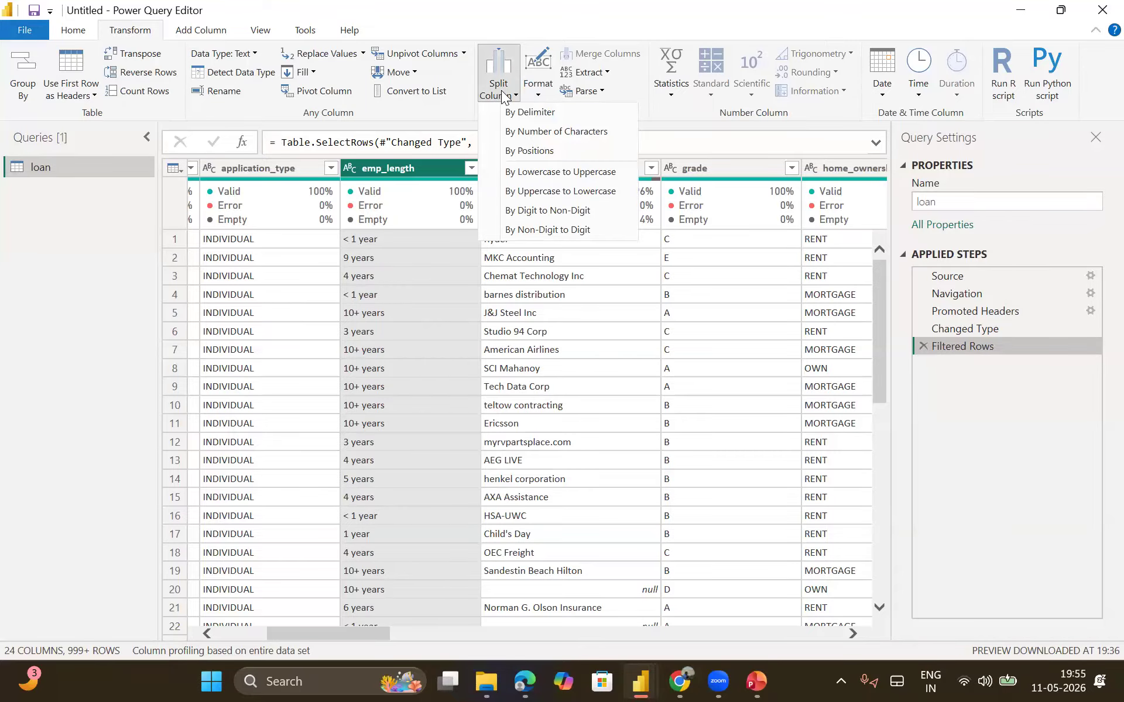
left_click(524, 111)
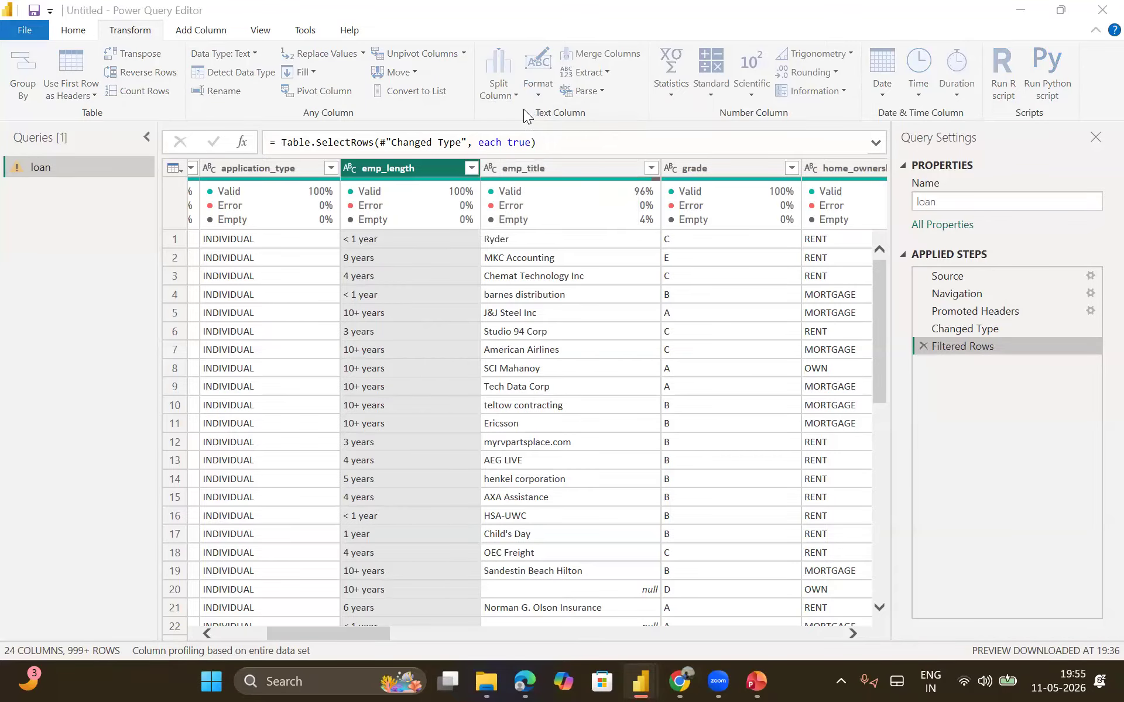
left_click(289, 292)
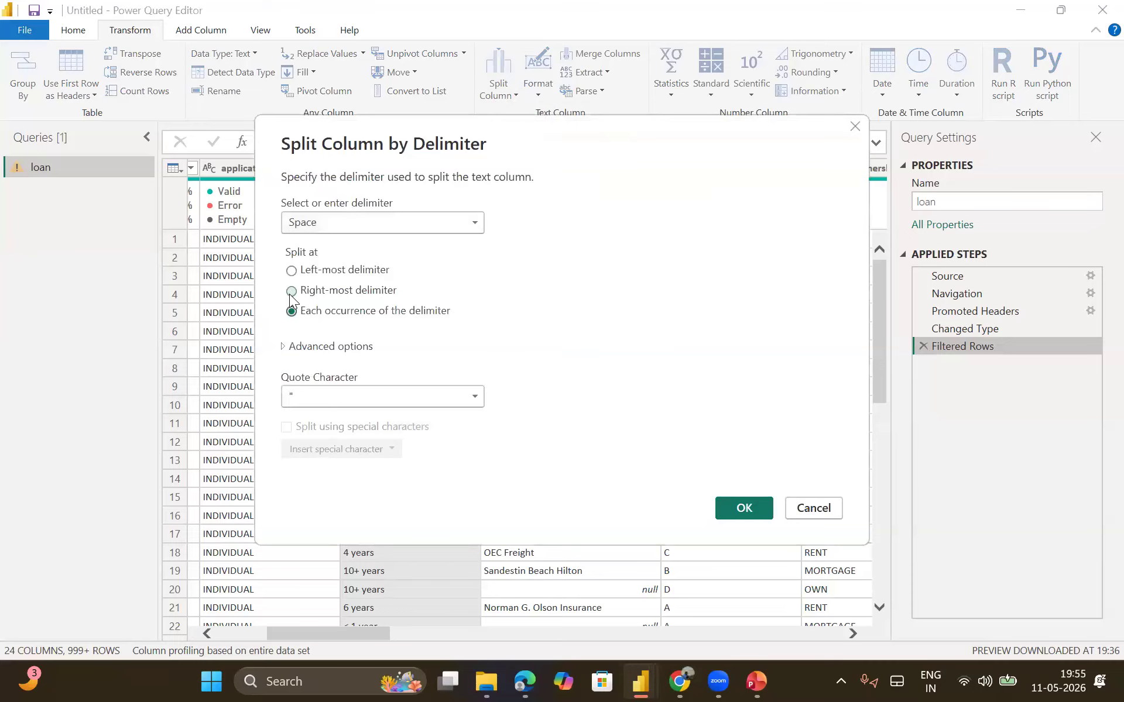
left_click(738, 509)
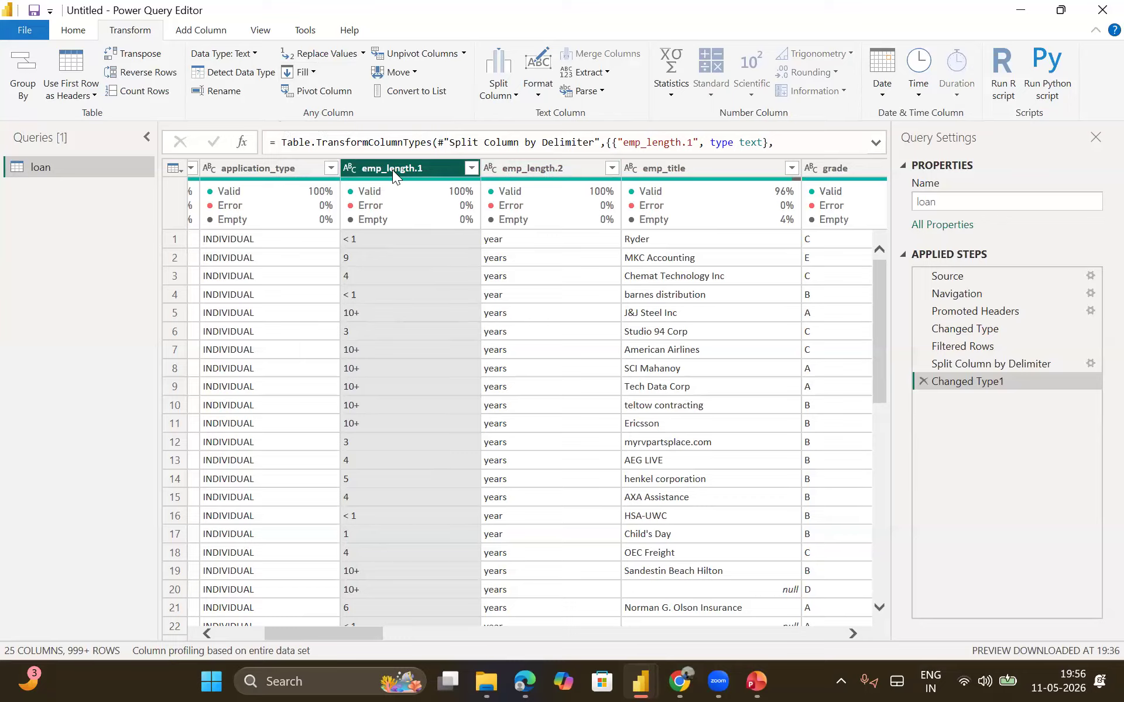
- Replace the value "< 1" with 0.5 in the emp_length.1 column
left_click(362, 57)
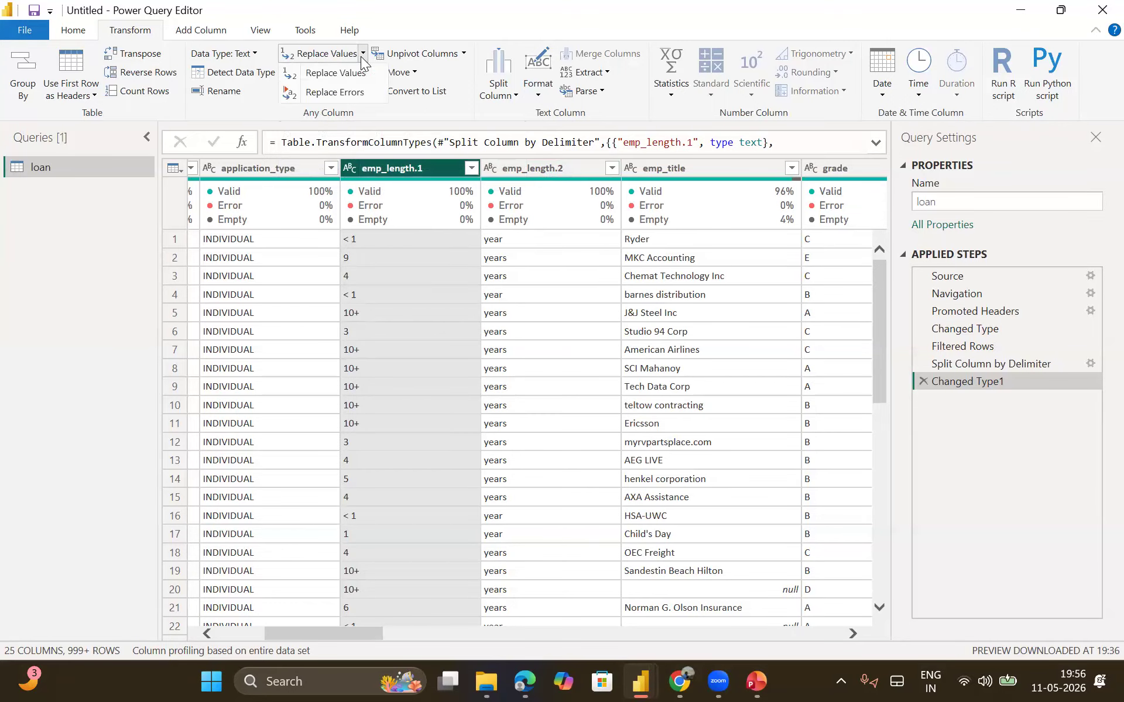
left_click(339, 73)
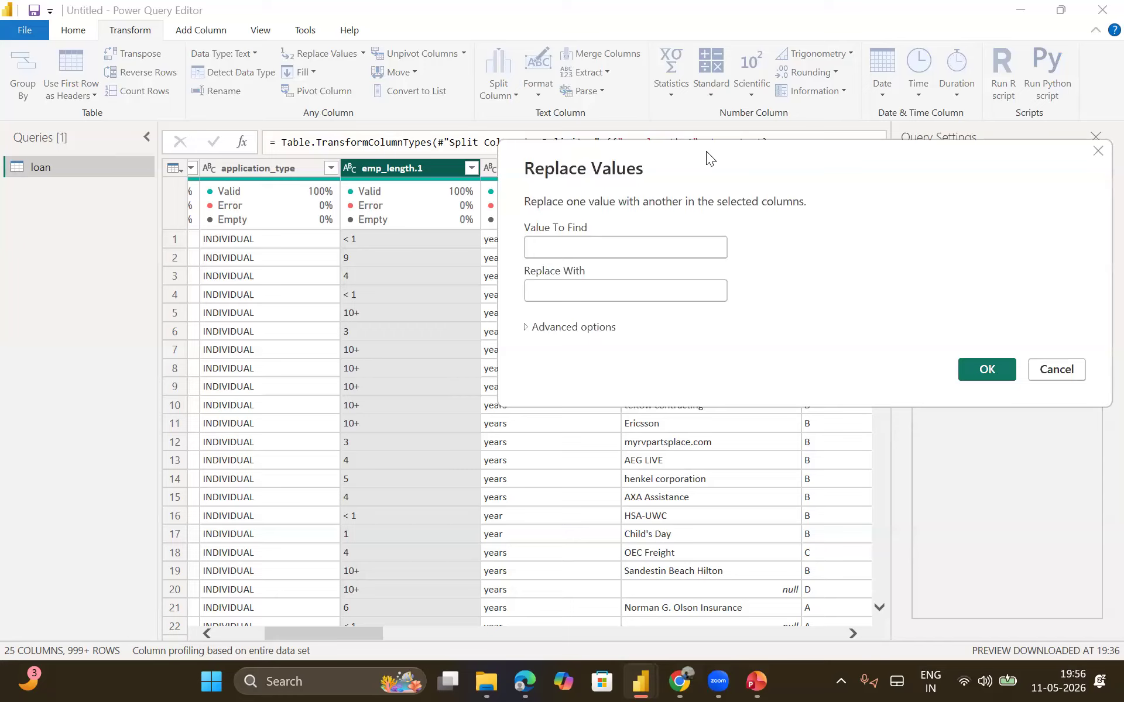
left_click(543, 248)
type("<1")
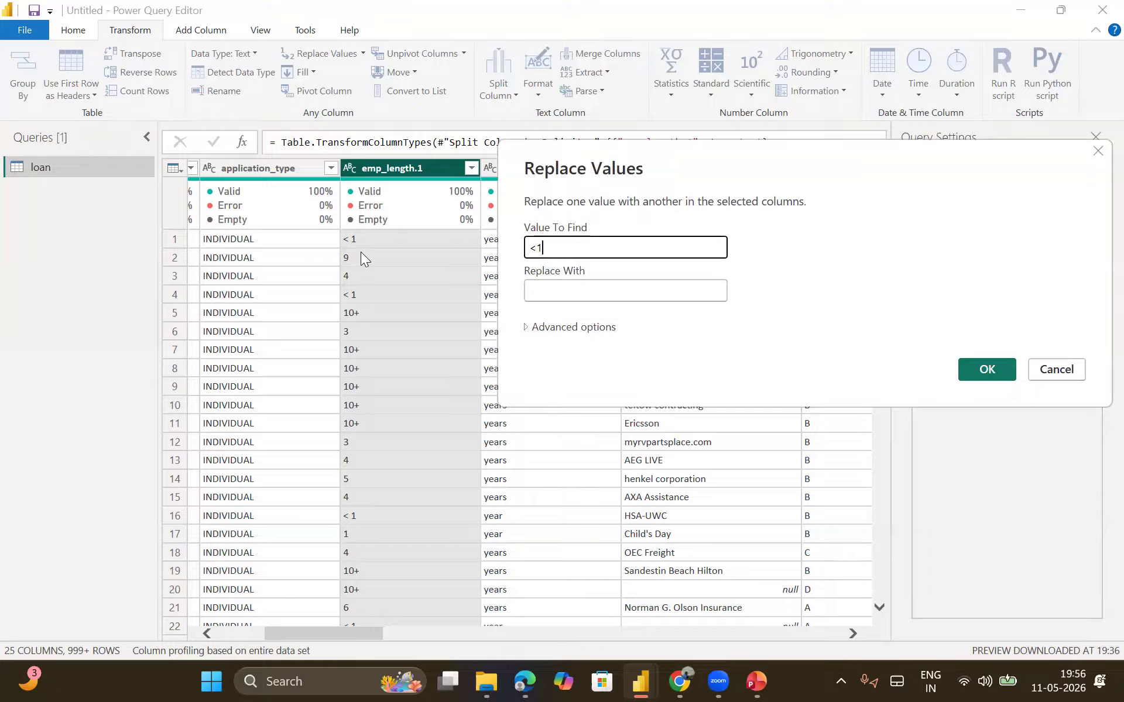
left_click(556, 291)
type("0.5")
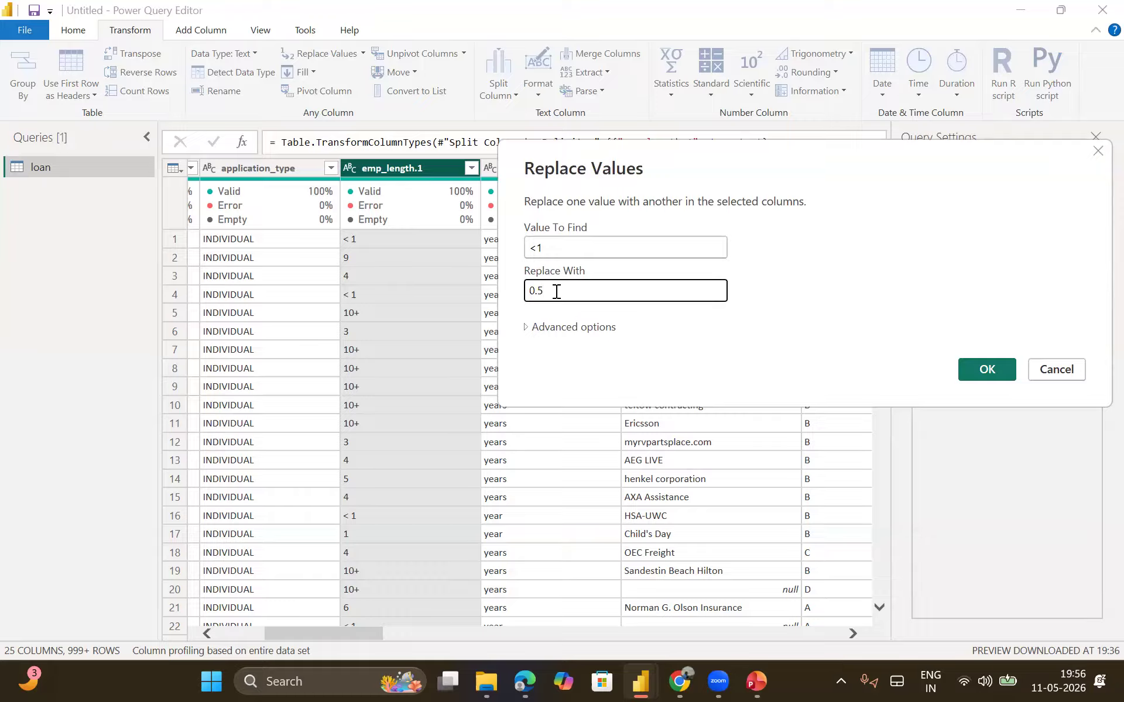
left_click(537, 249)
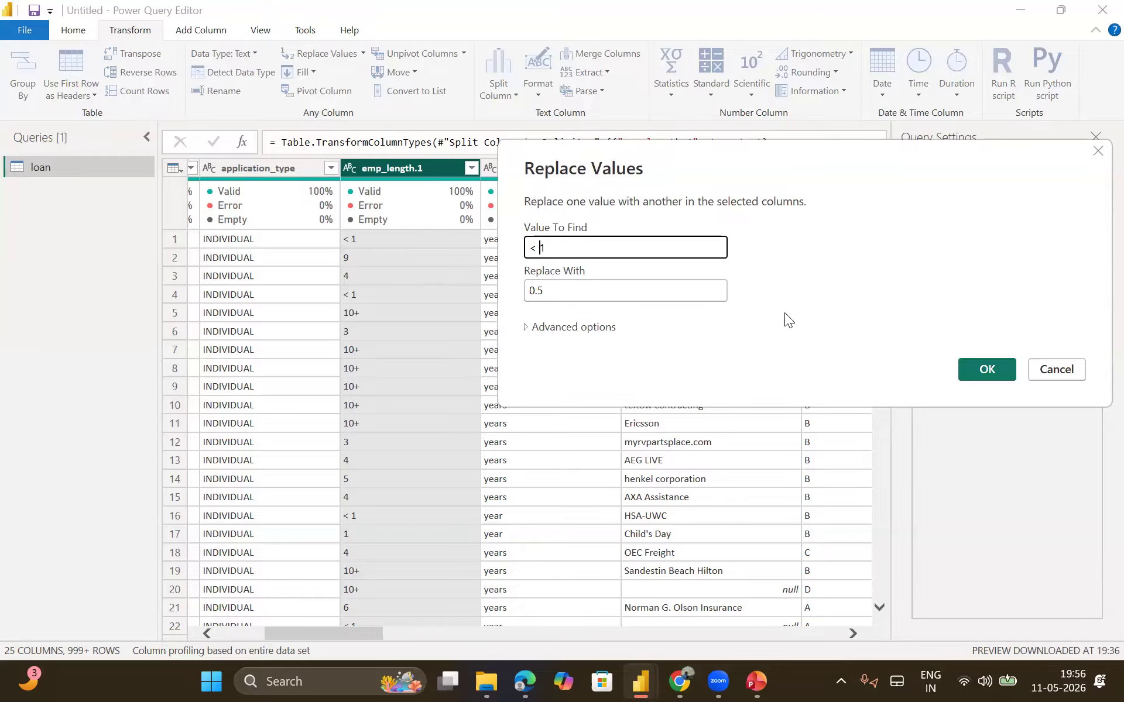
left_click(986, 370)
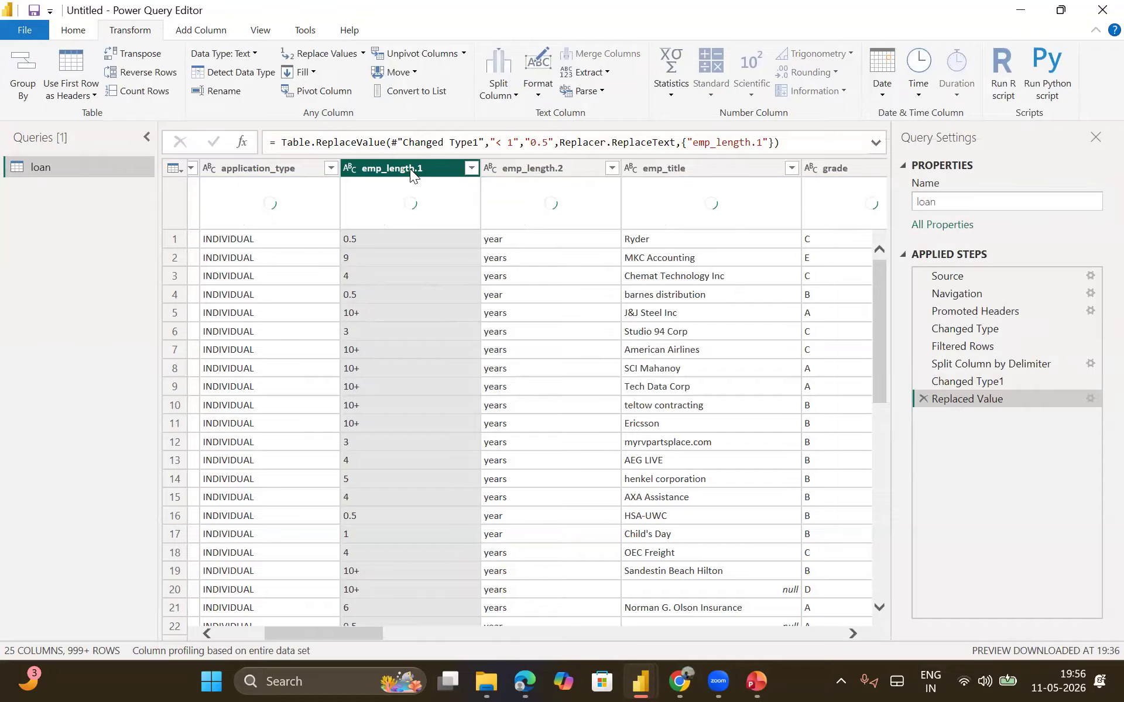
- Replace the value "10+" with 10 in the emp_length.1 column
left_click(357, 53)
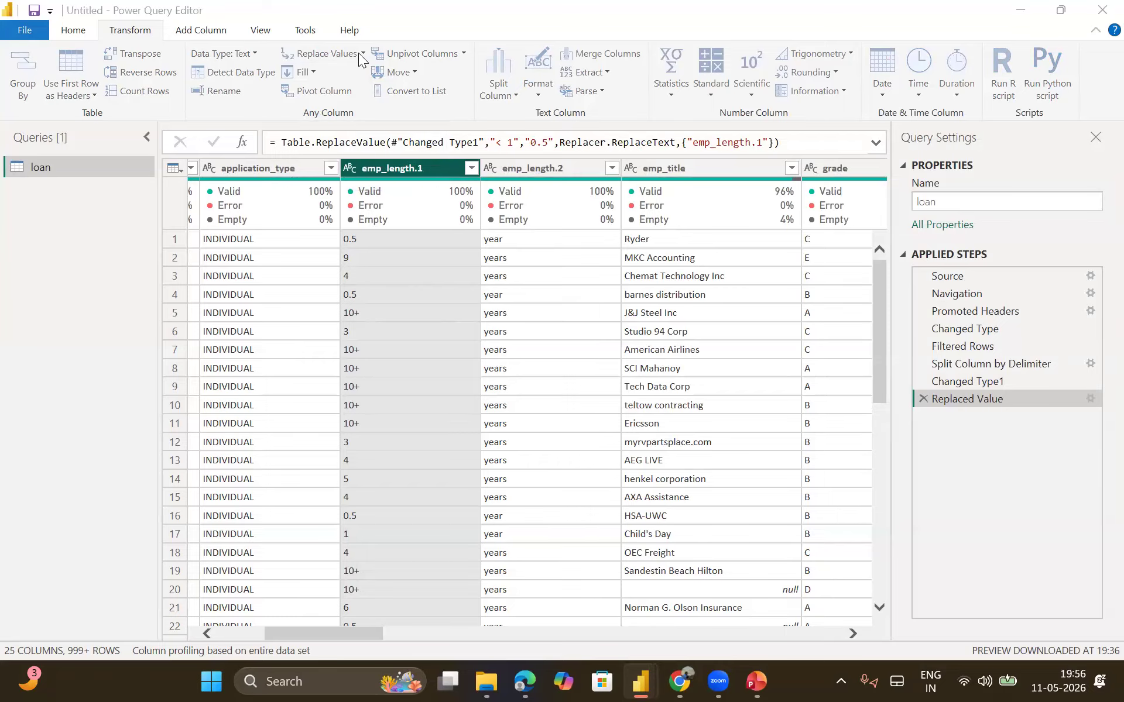
type("1")
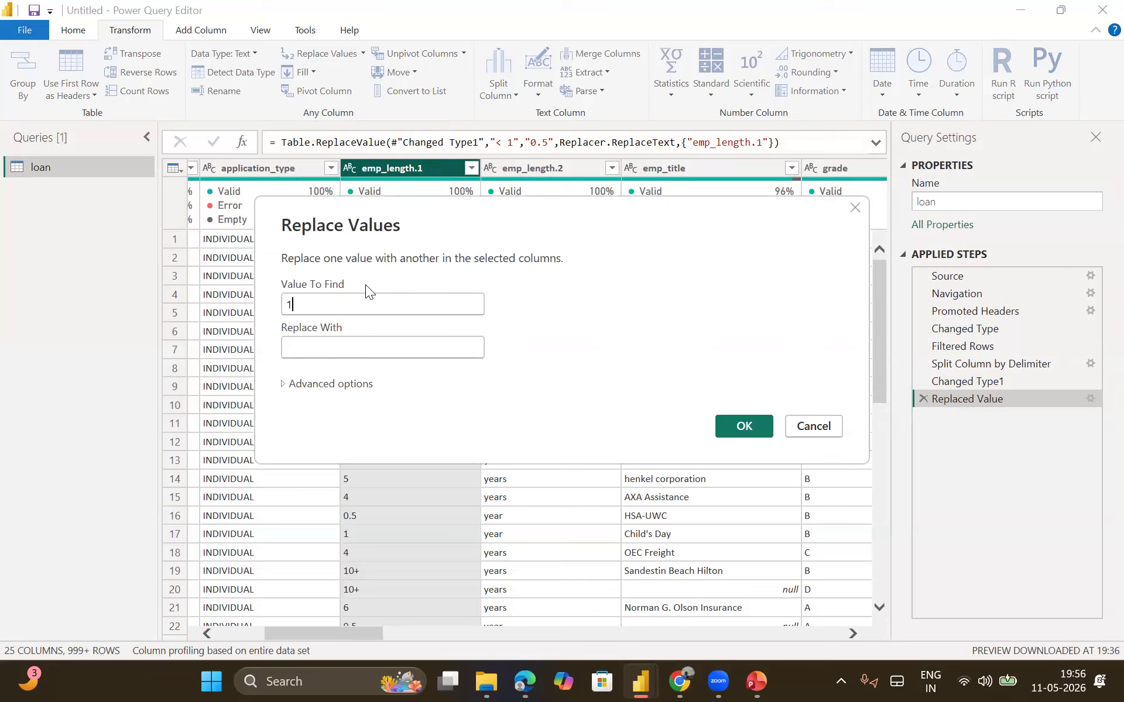
type("0+")
left_click(304, 344)
type("0")
key("BackSpace")
type("10")
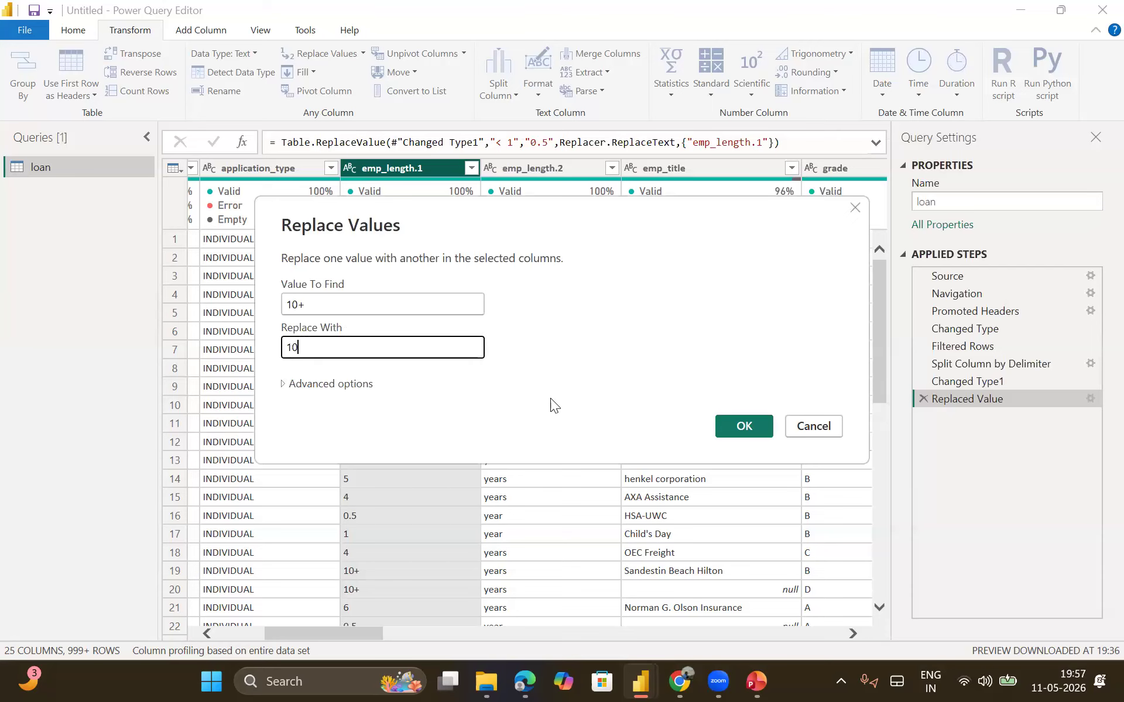
left_click(738, 428)
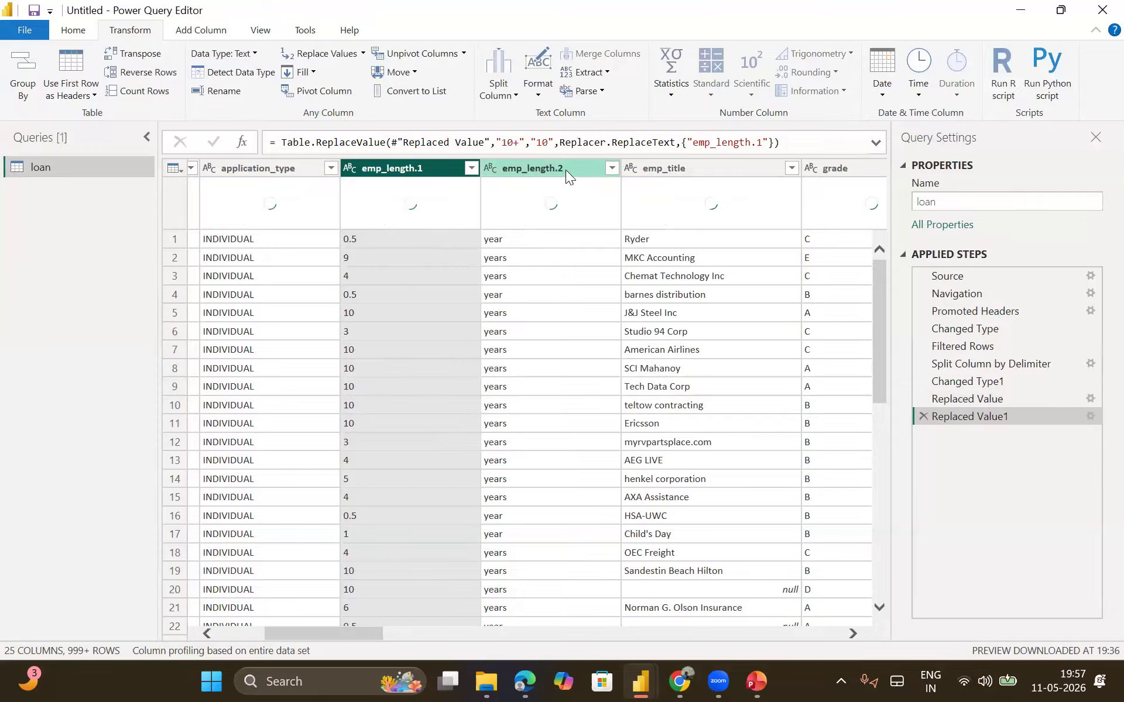
- Remove the emp_length.2 column and rename emp_length.1 as emp_length
right_click(546, 169)
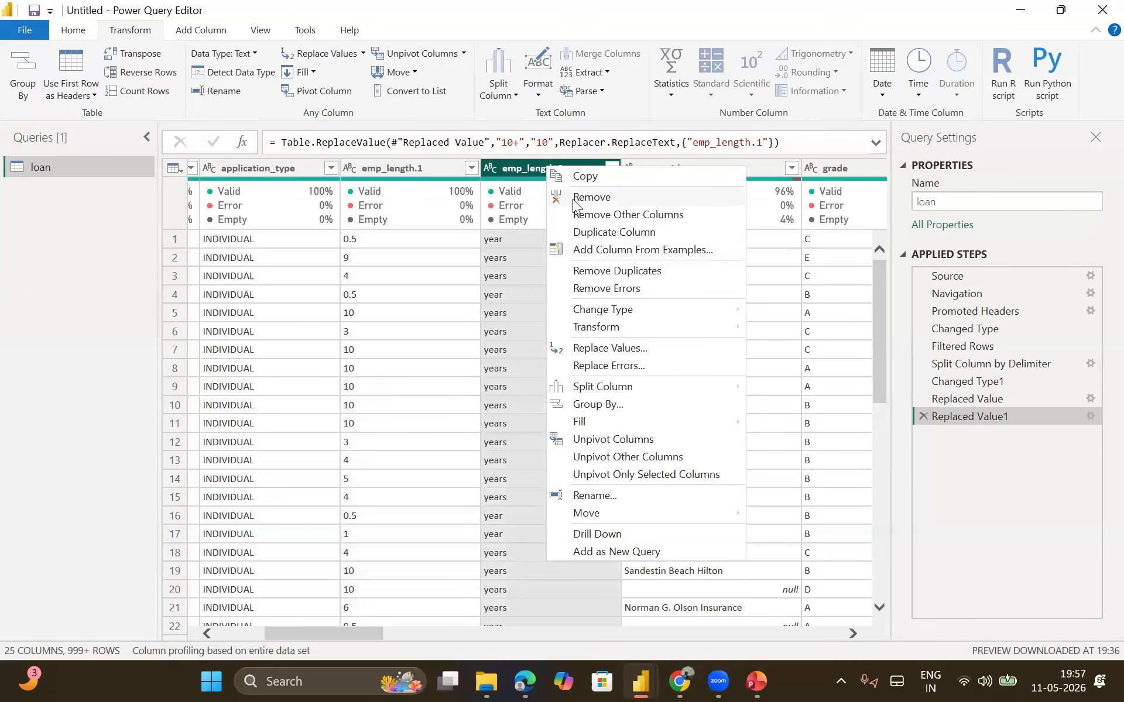
left_click(595, 198)
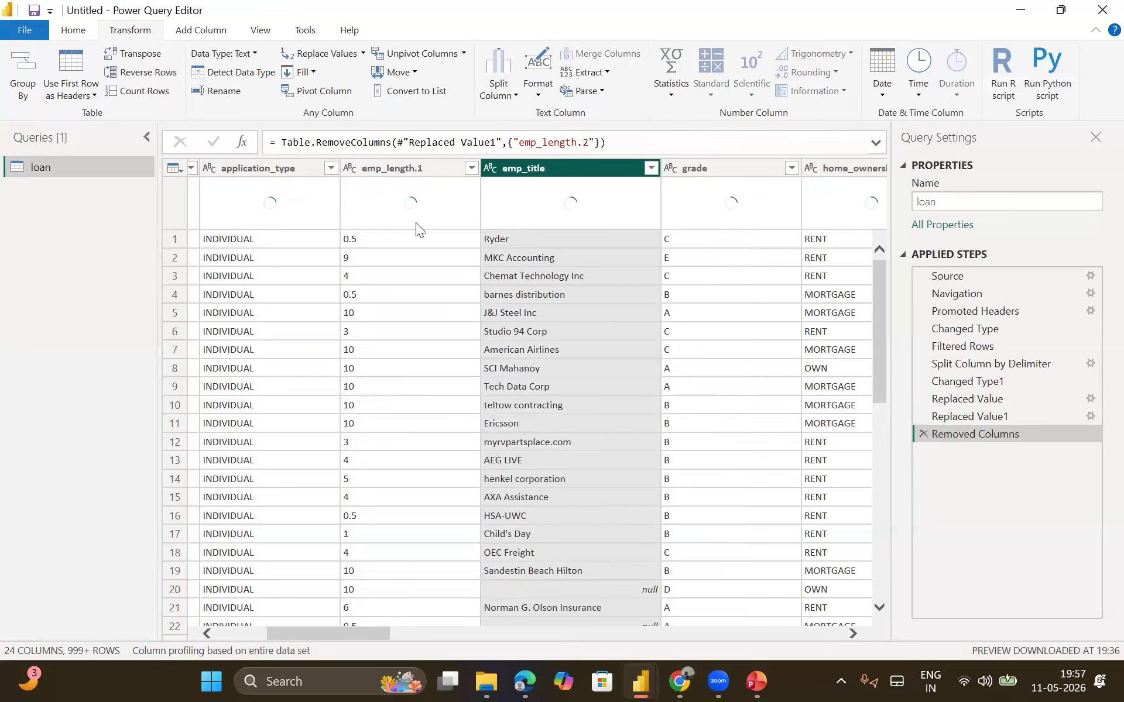
left_click(411, 169)
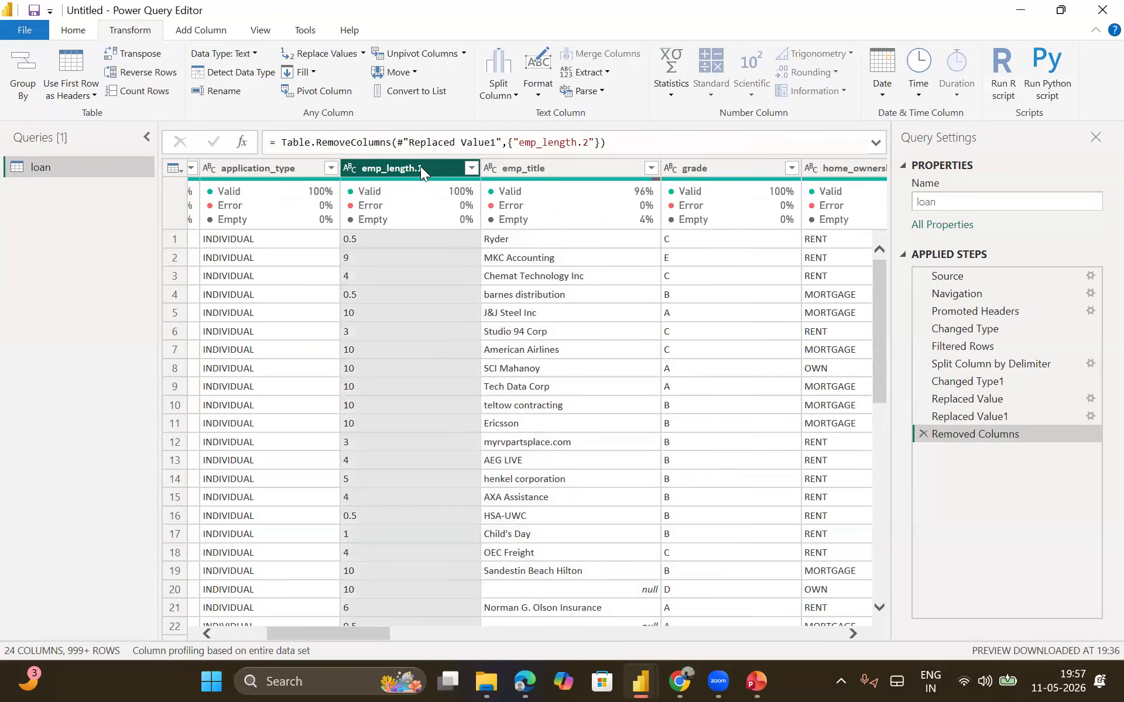
right_click(420, 166)
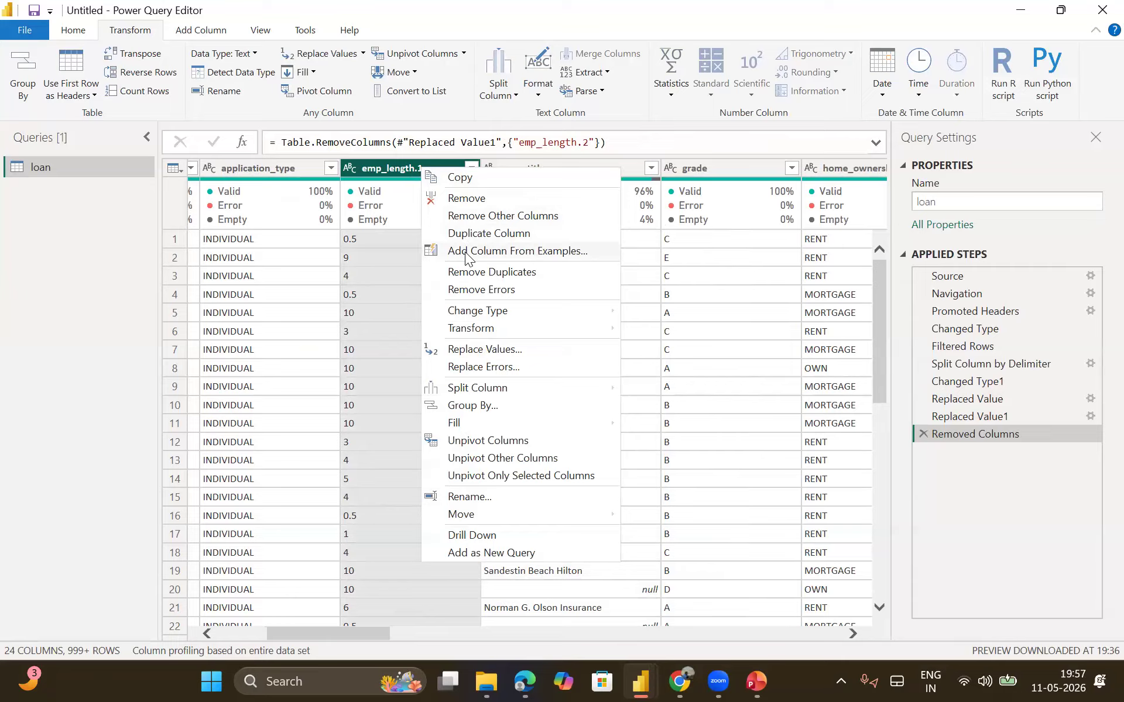
left_click(470, 497)
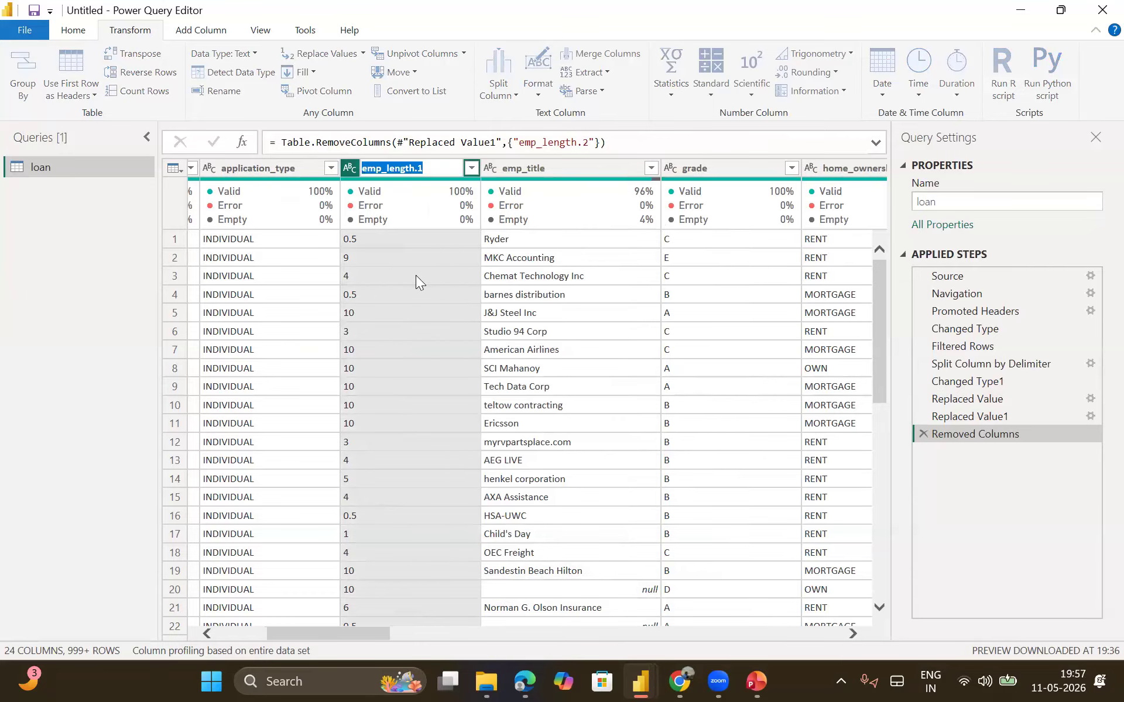
left_click(426, 170)
key("BackSpace")
key("BackSpace")
key("Return")
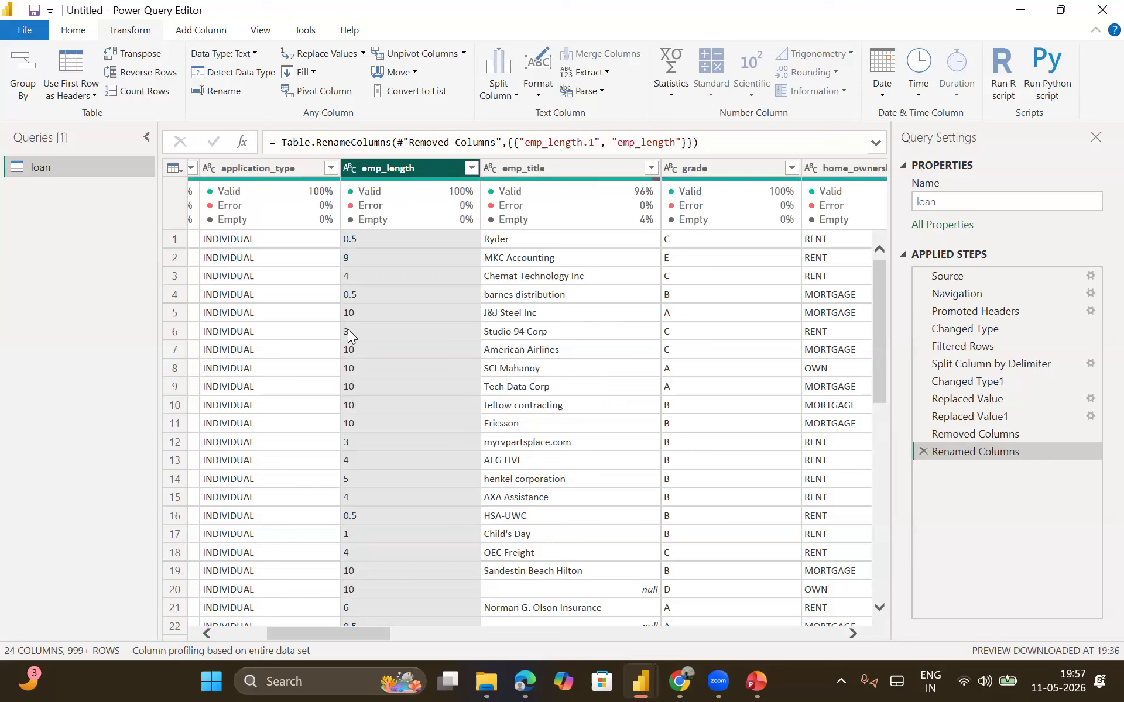
- Change the emp_length column's data type to Decimal Number and check its column quality
left_click(350, 170)
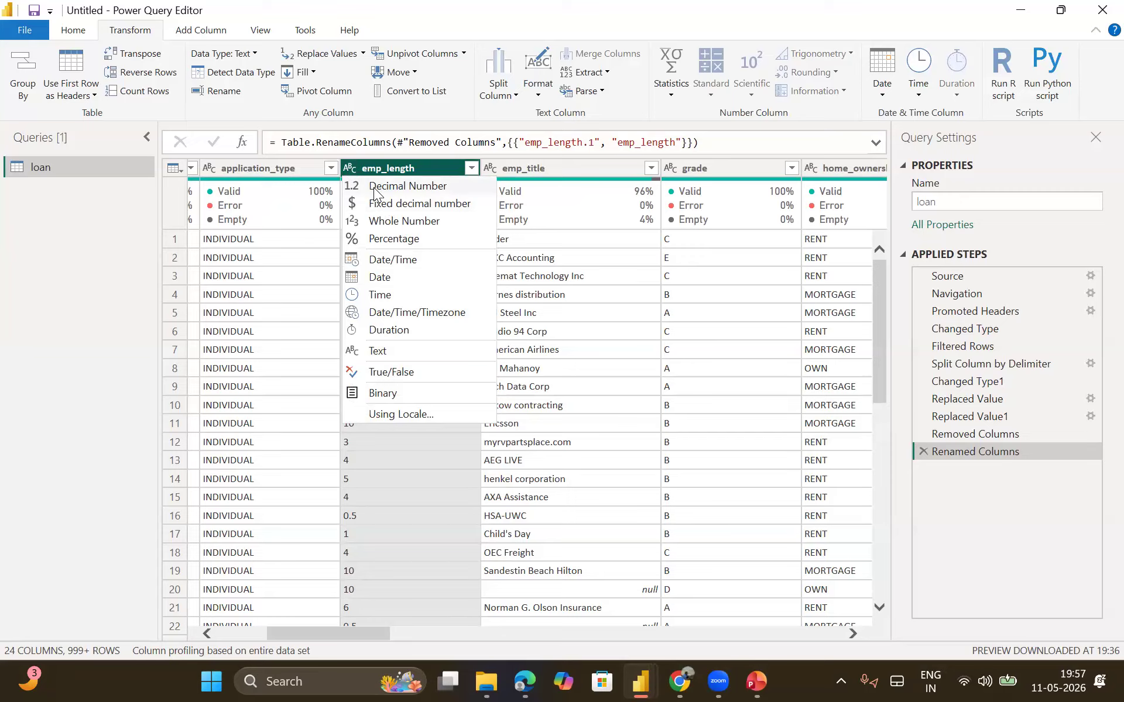
left_click(375, 188)
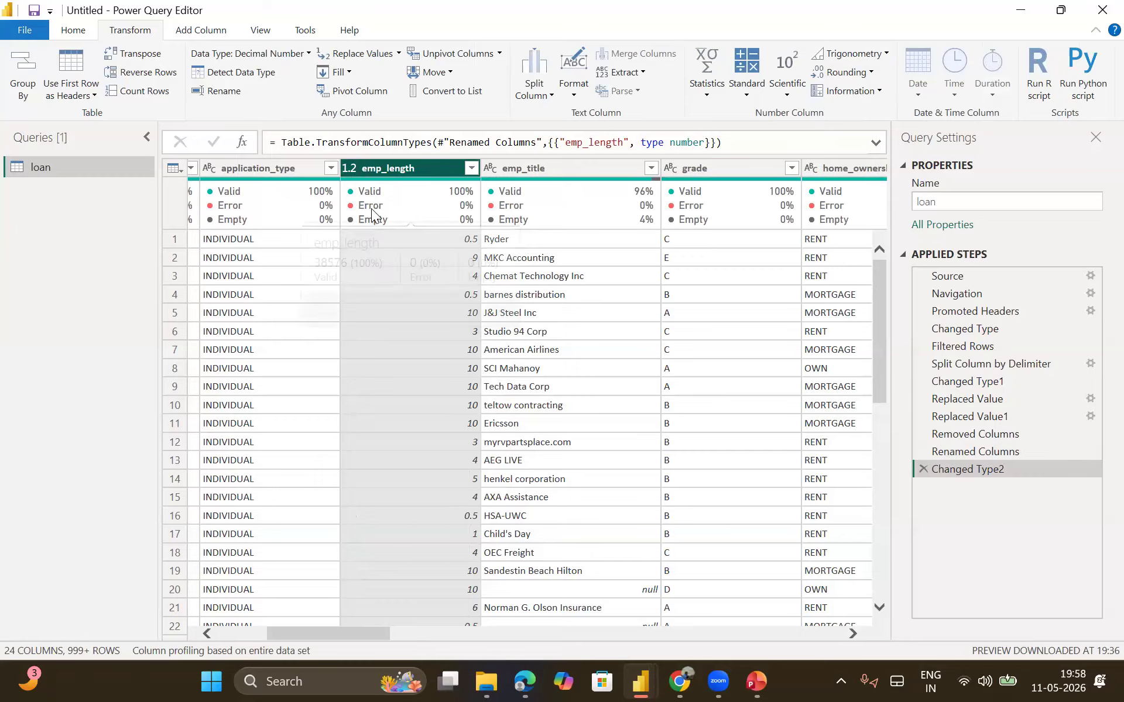
mouse_move(446, 208)
- Examine the emp_length value and the full loan record in row 12
scroll(551, 459, "right", 1)
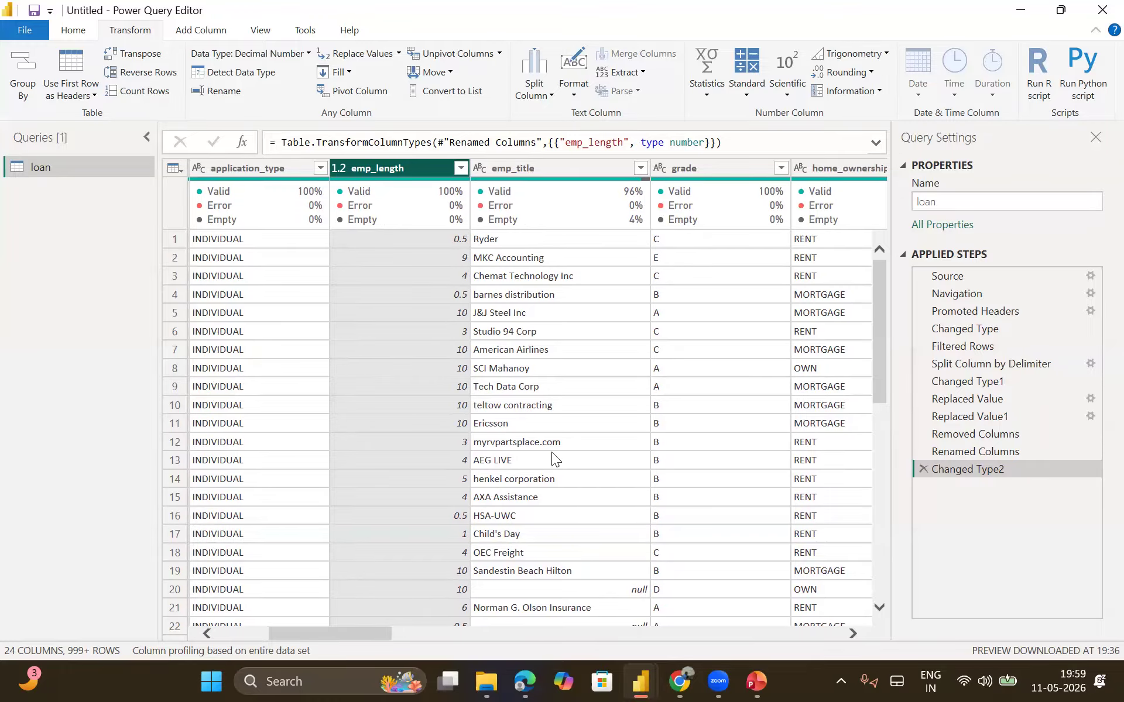
scroll(551, 452, "right", 5)
scroll(552, 452, "left", 6)
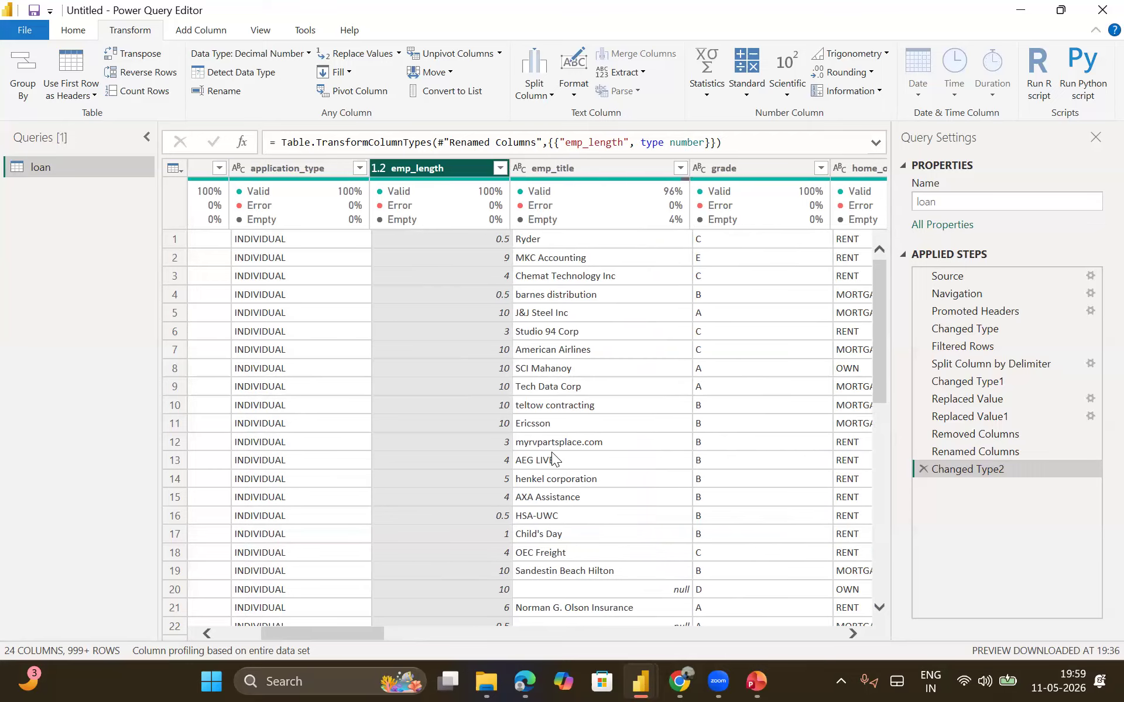
scroll(551, 452, "left", 1)
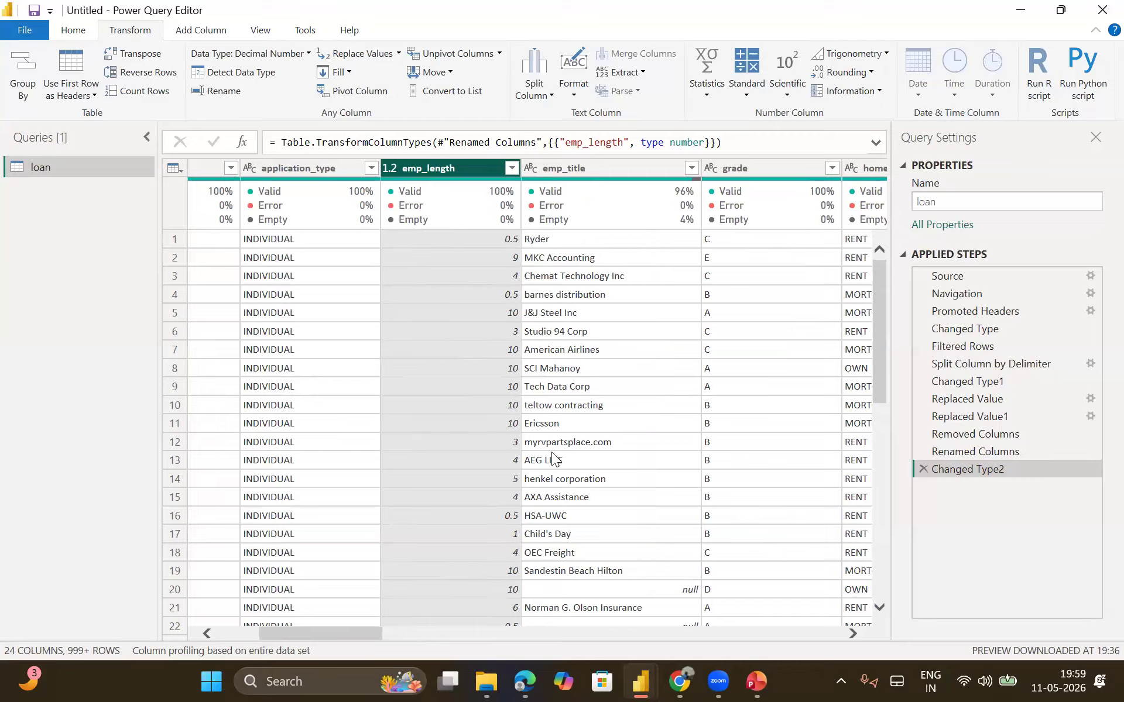
left_click(519, 435)
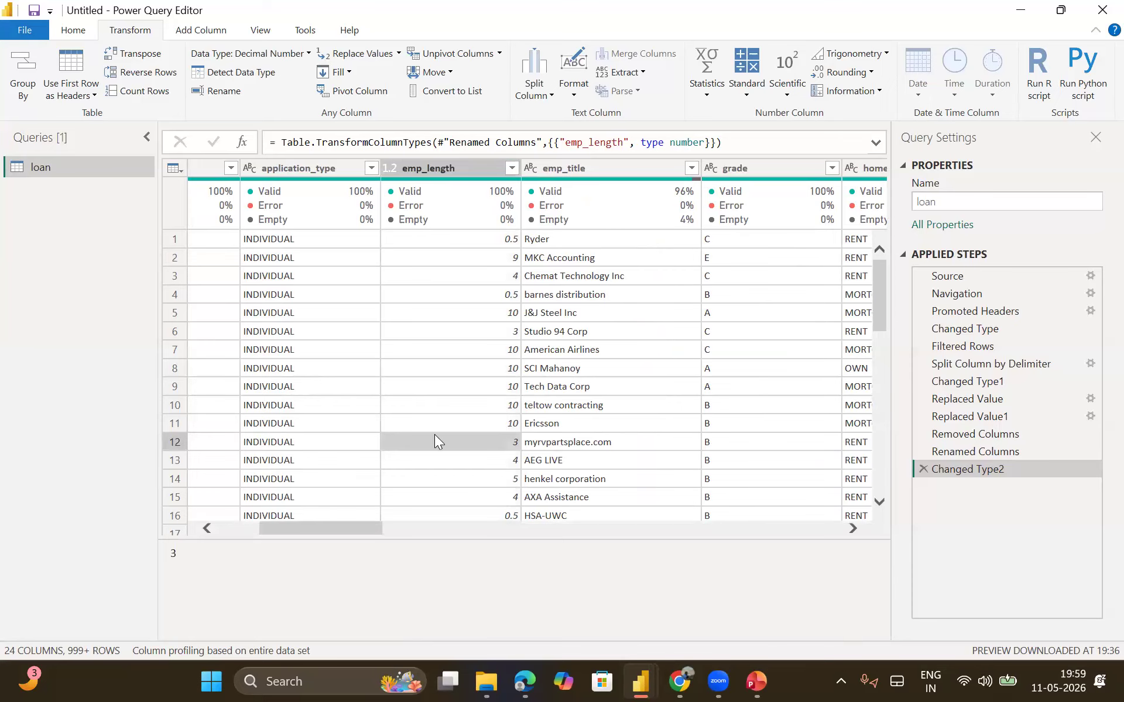
left_click(175, 444)
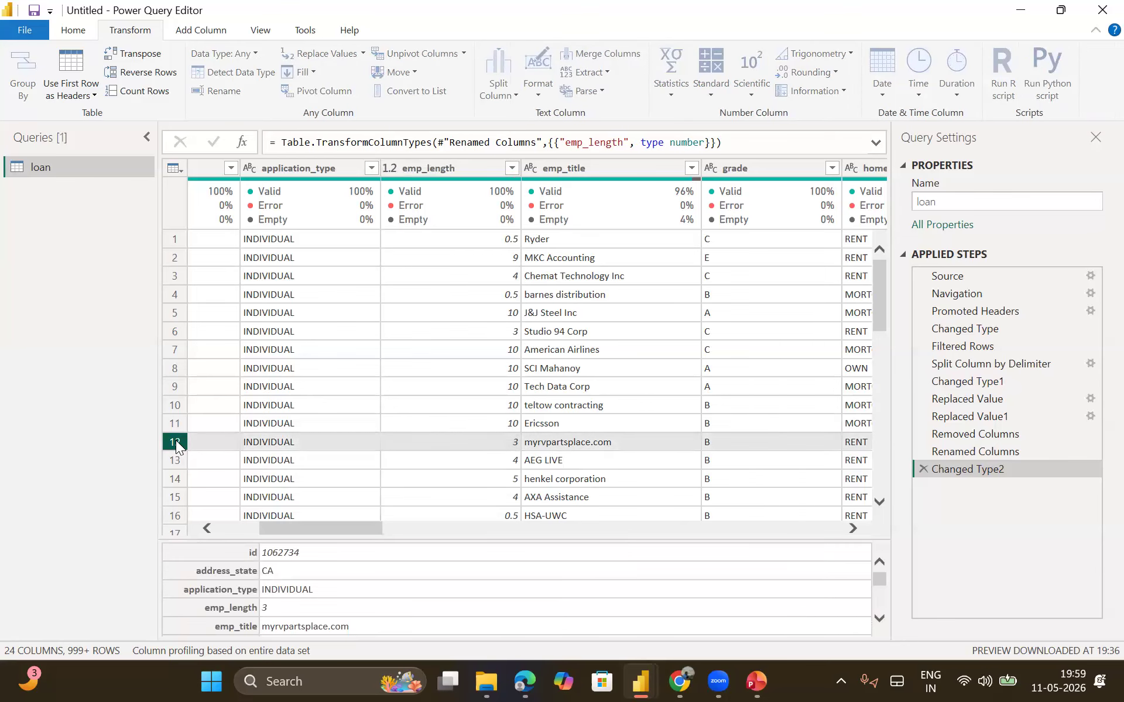
left_click(456, 172)
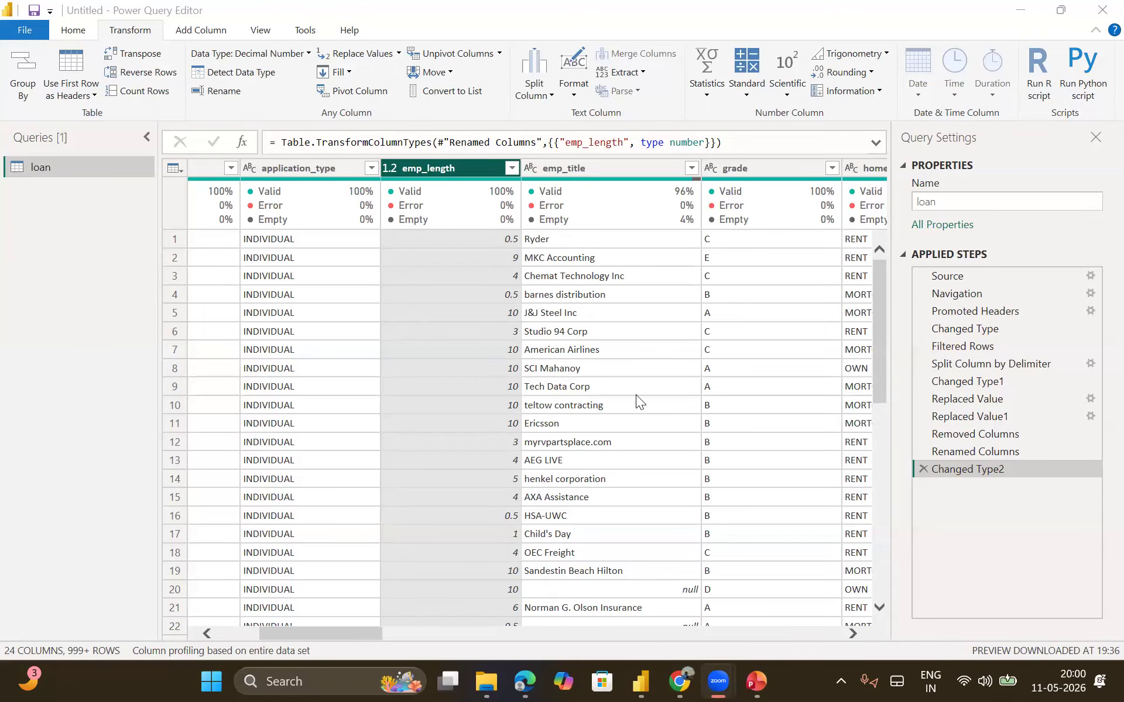
- Review the dates in the issue_date filter list and apply the filter with all values selected
scroll(564, 450, "right", 3)
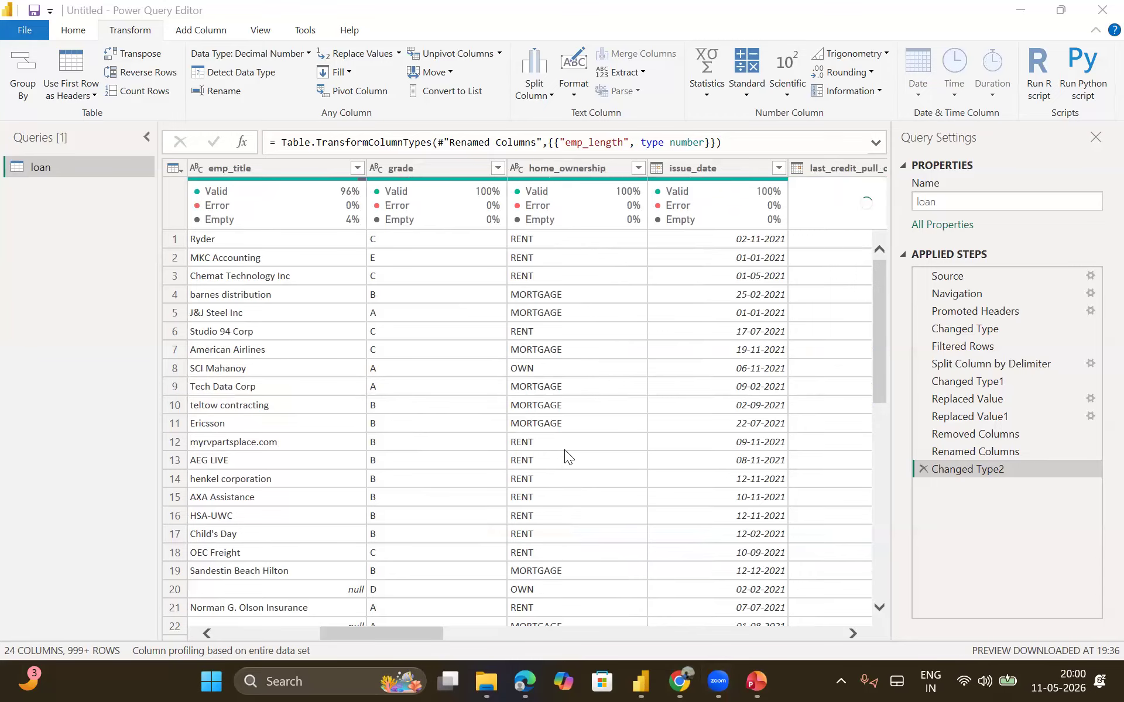
scroll(564, 450, "right", 2)
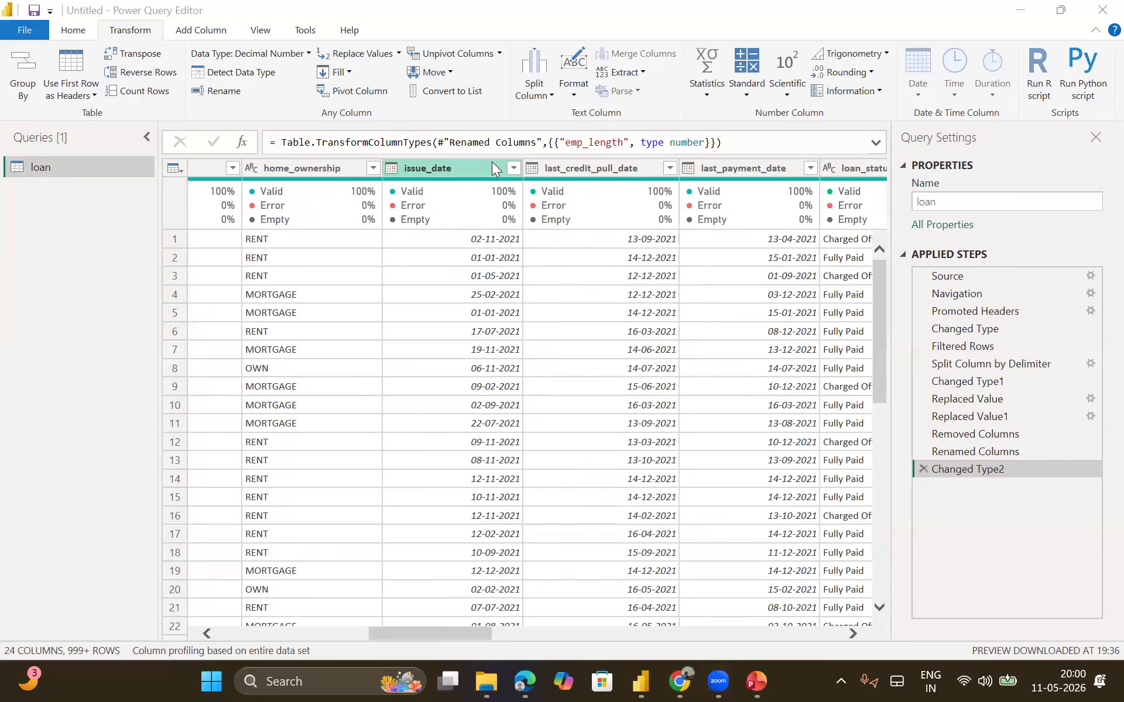
left_click(514, 168)
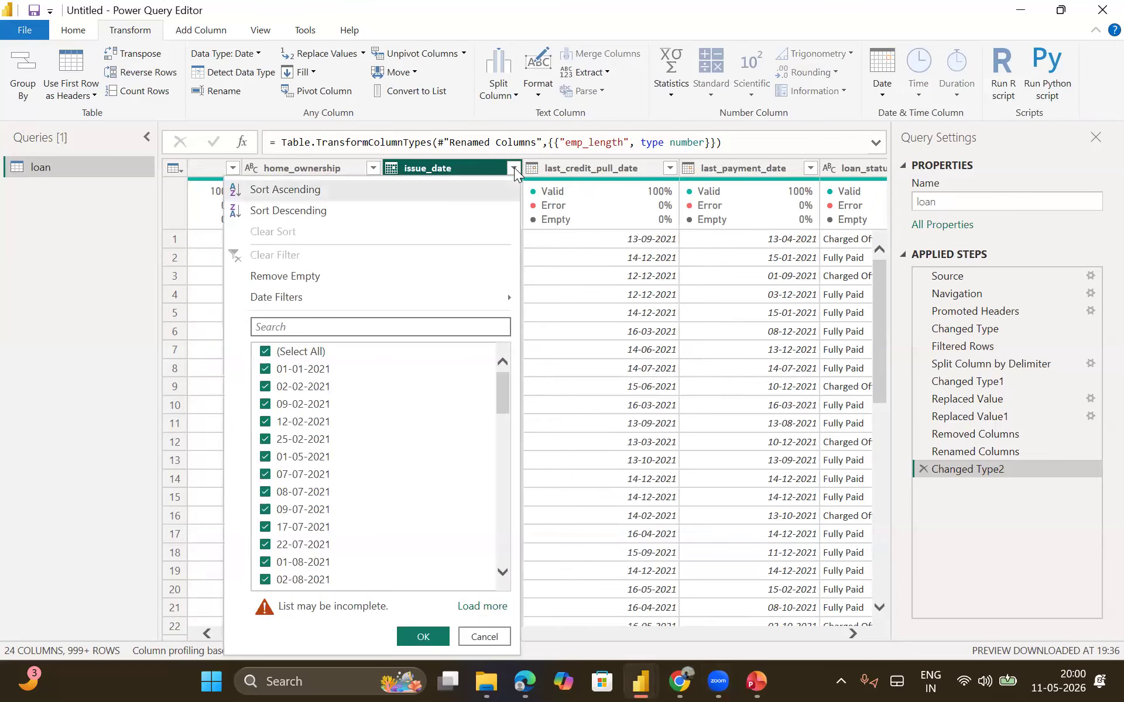
scroll(419, 557, "down", 10)
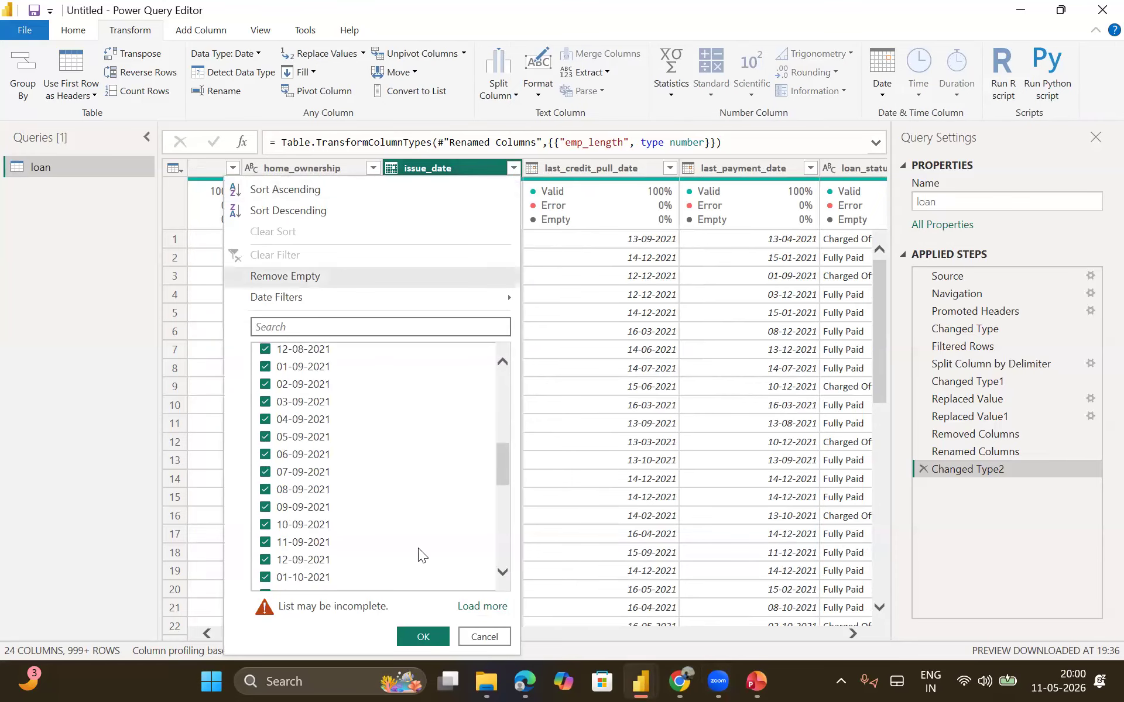
left_click(424, 639)
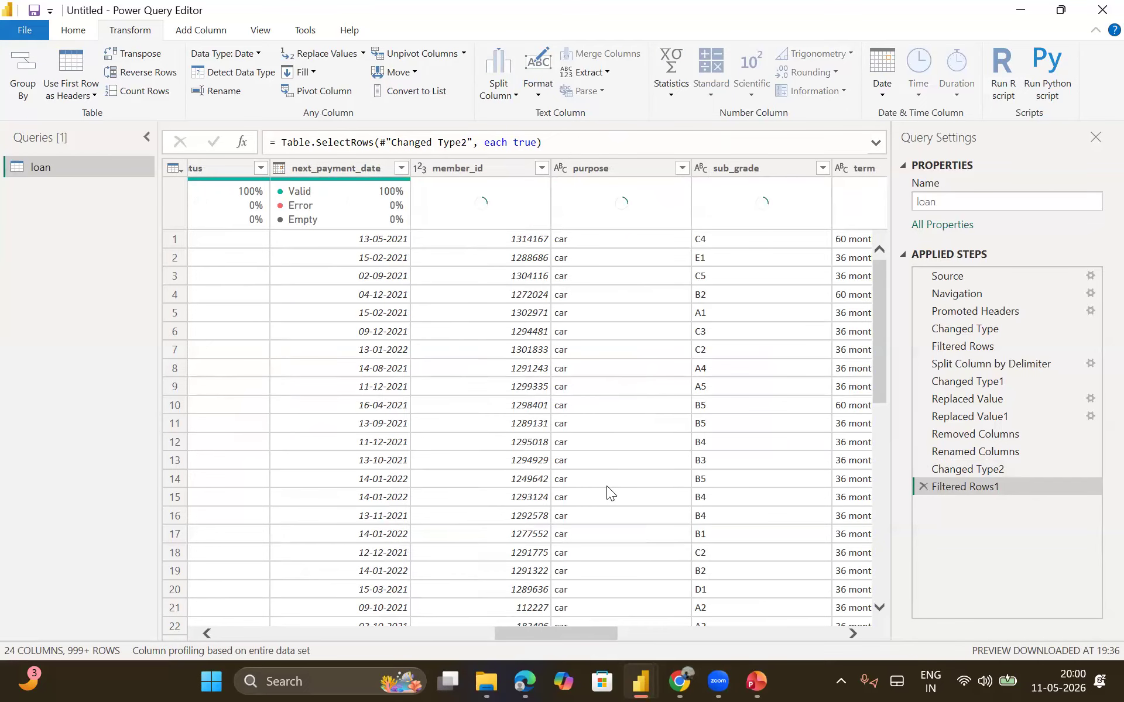
- Load all distinct values in the term column's filter list, review them and apply the filter with everything selected
scroll(607, 486, "right", 5)
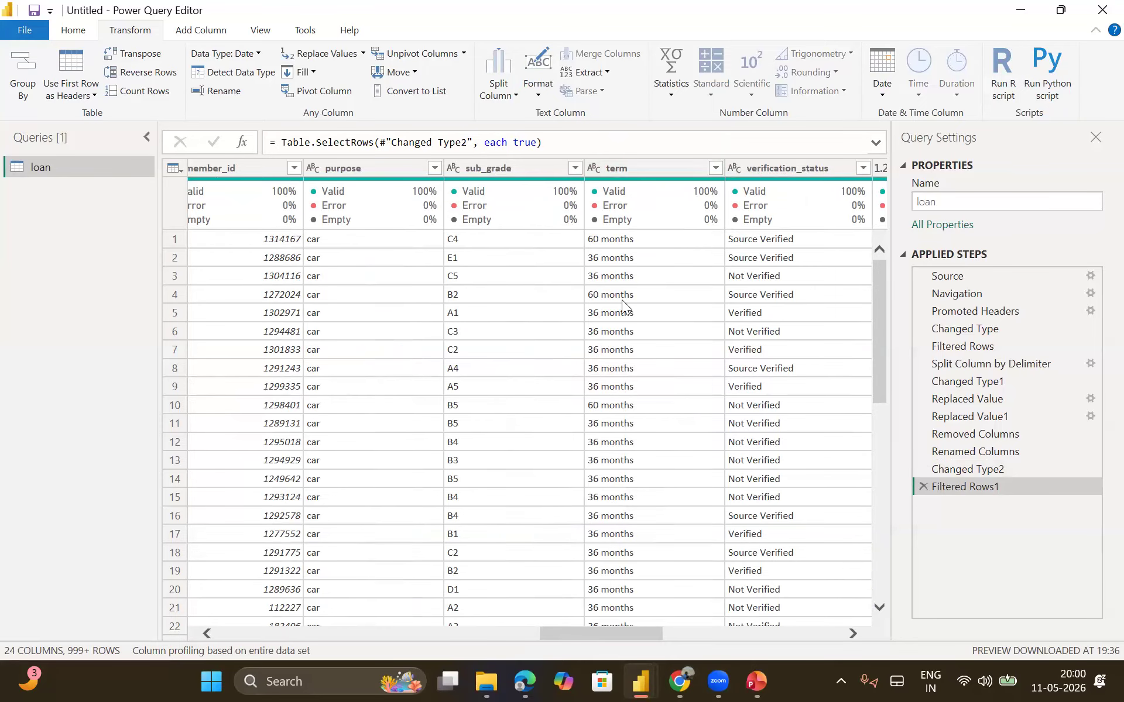
left_click(716, 168)
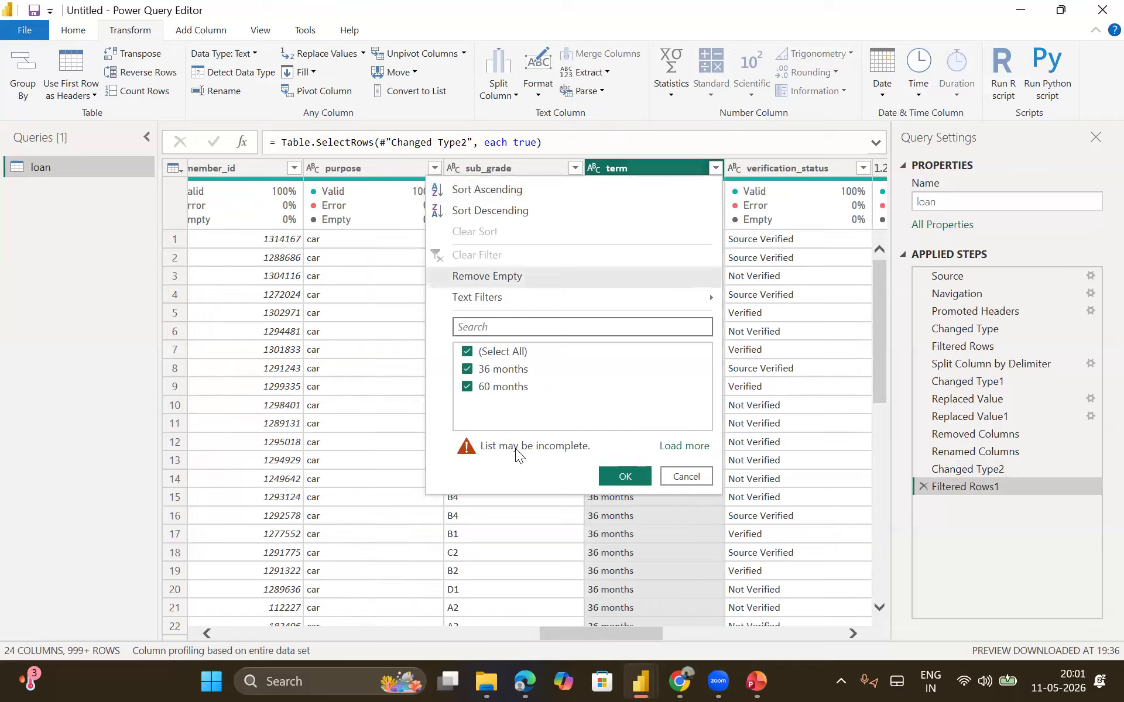
left_click(686, 445)
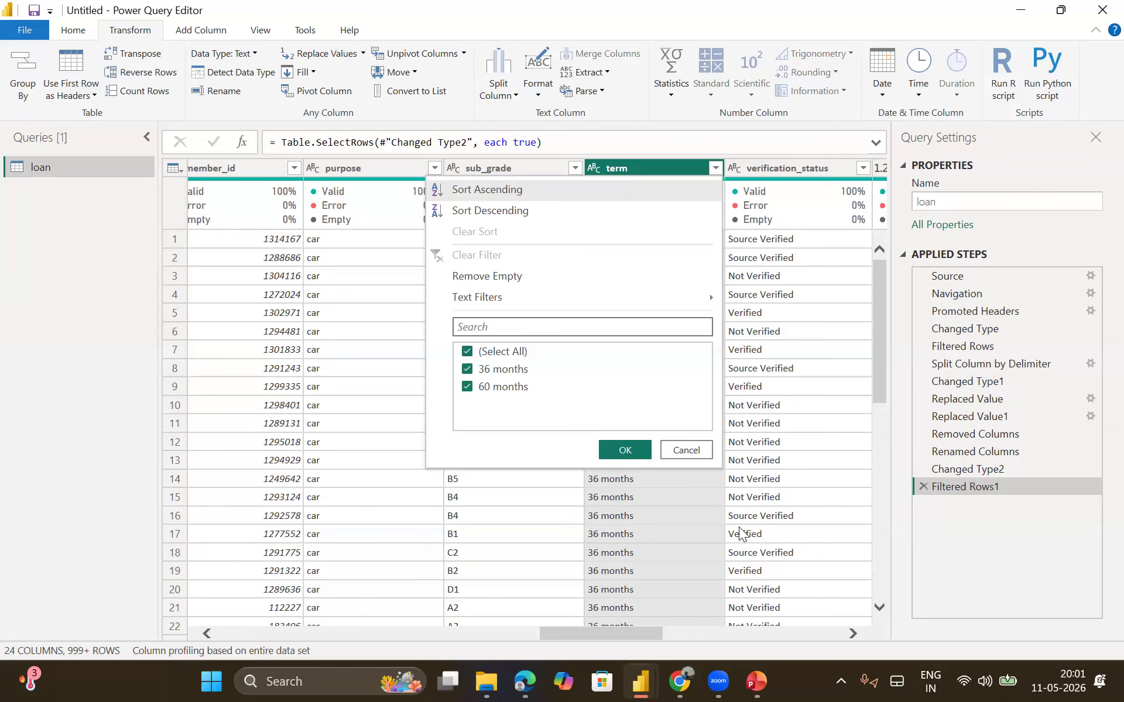
left_click(625, 450)
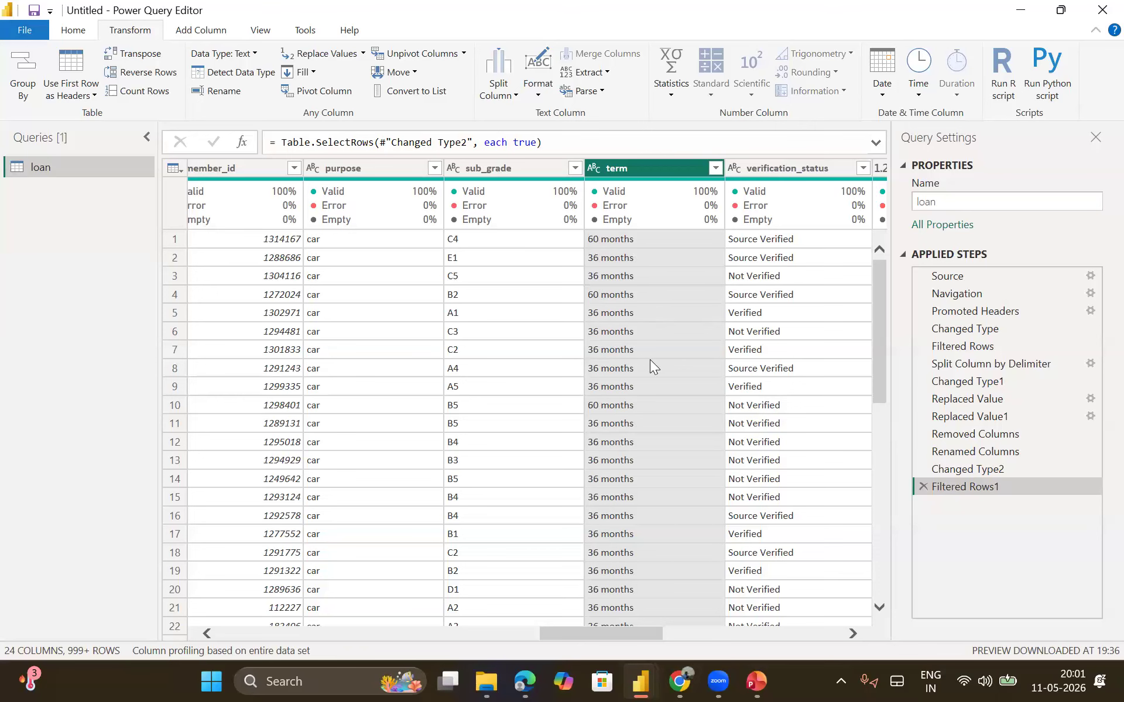
- Examine the values and column quality of the numeric columns from annual_income and dti through total_payment
scroll(650, 360, "right", 5)
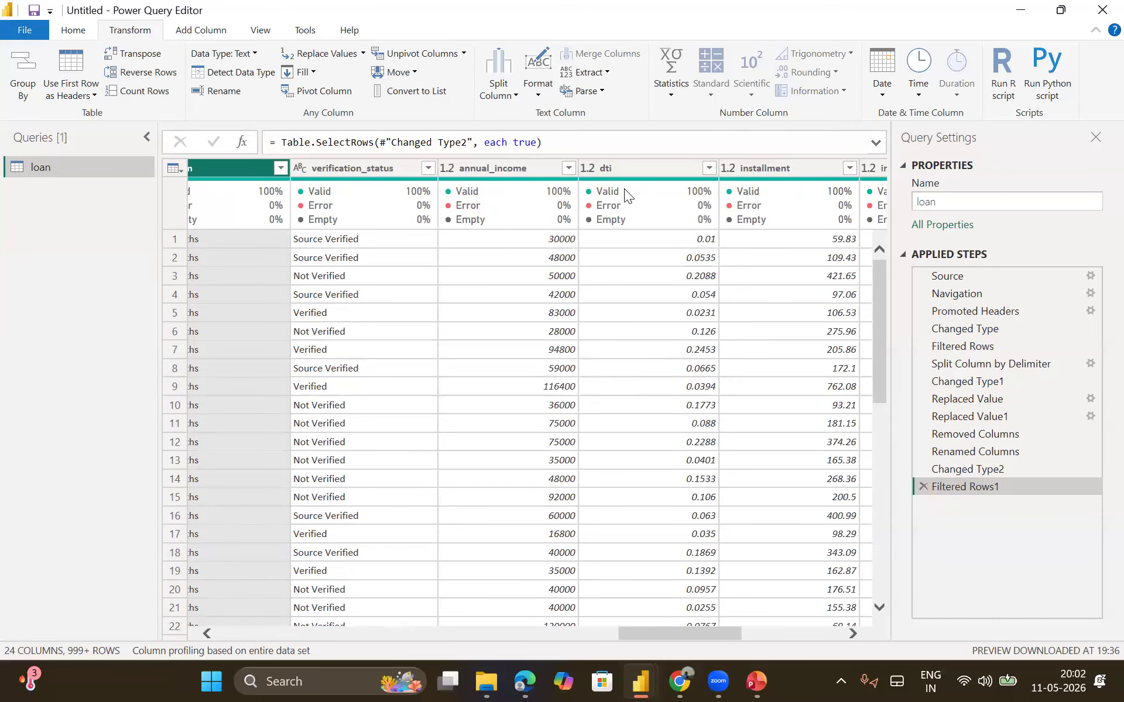
left_click(623, 168)
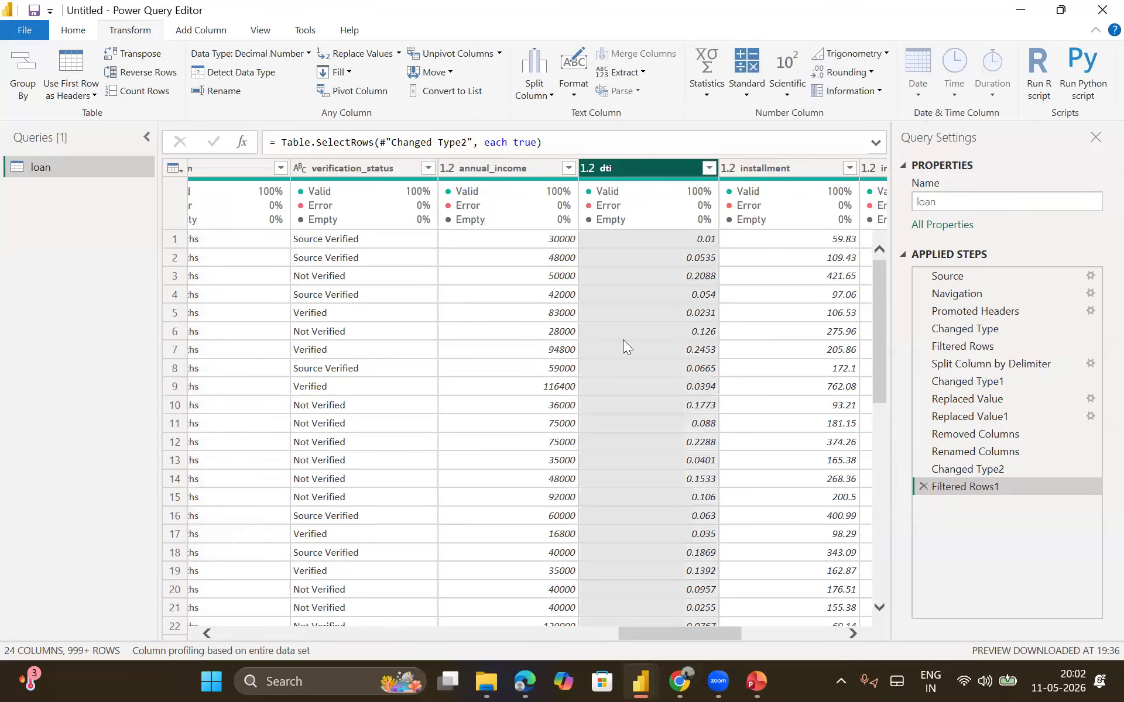
scroll(622, 339, "right", 3)
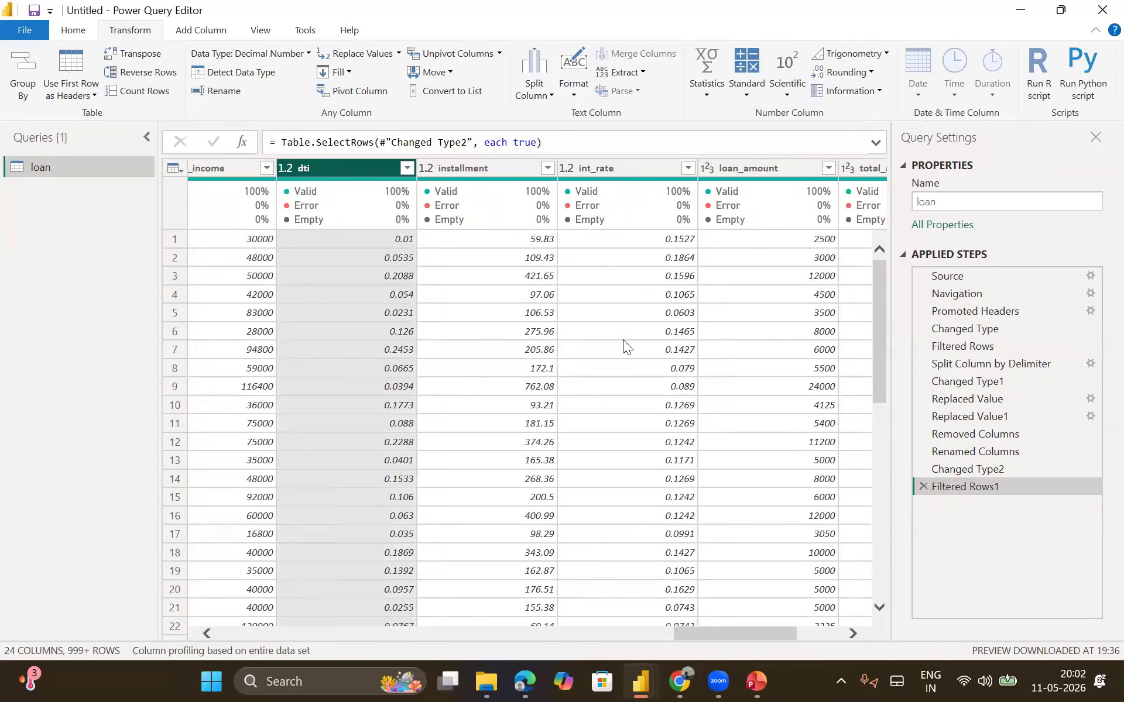
mouse_move(337, 179)
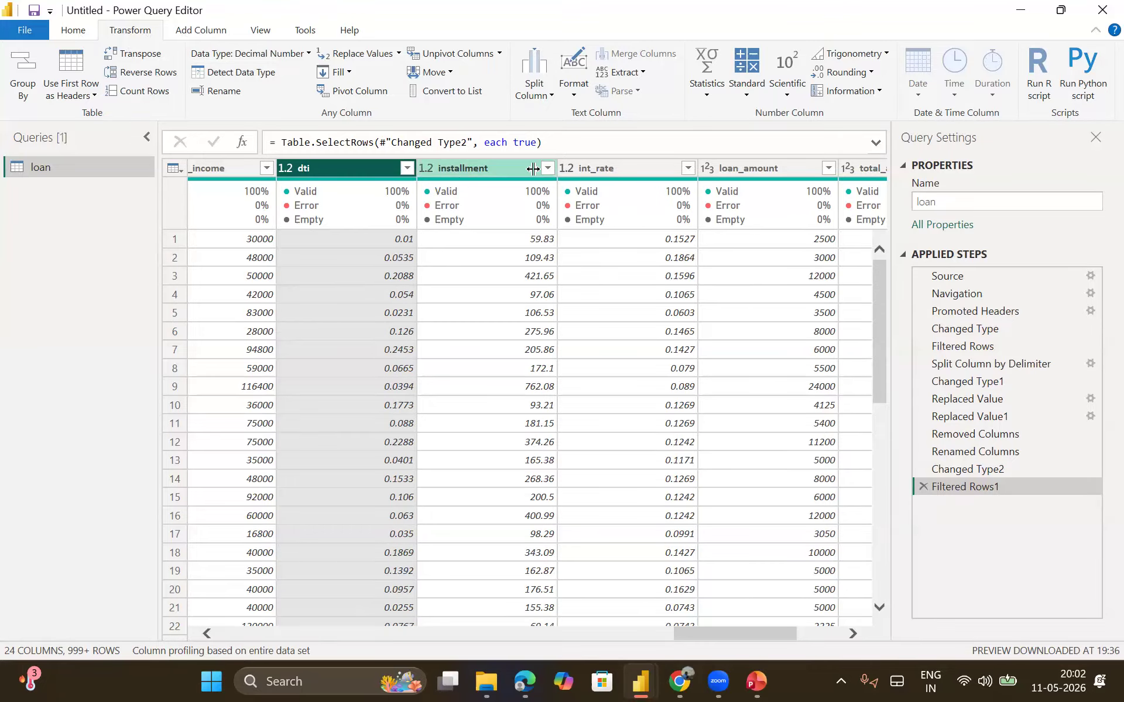
mouse_move(584, 178)
scroll(592, 426, "right", 3)
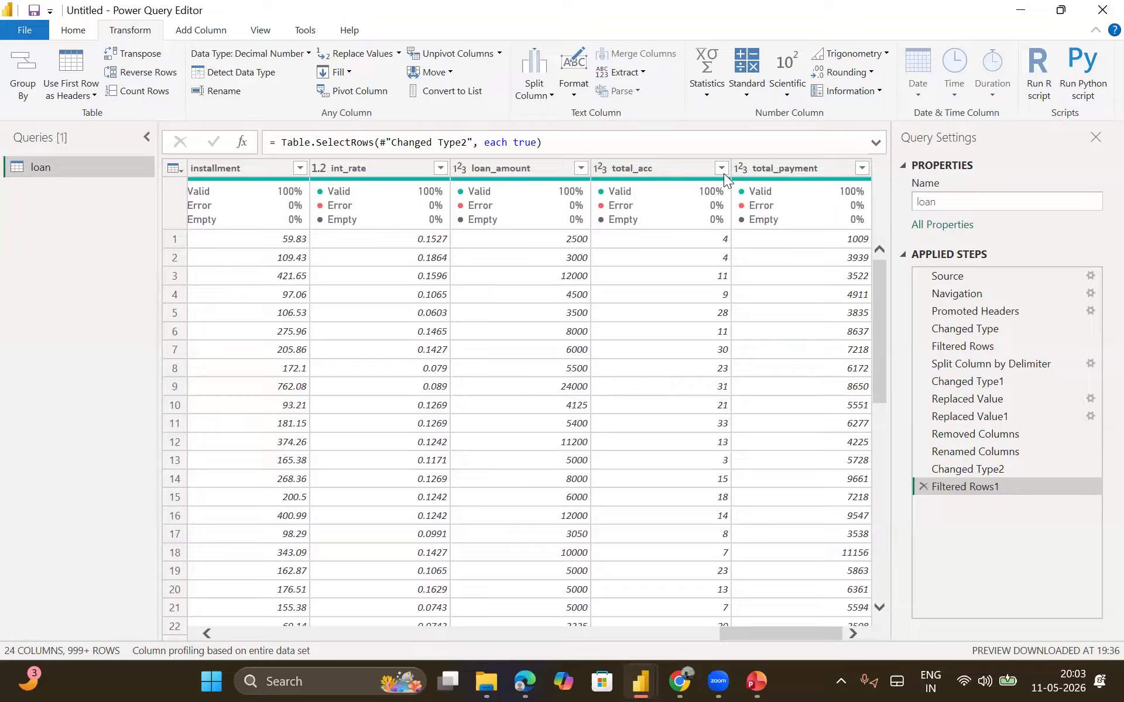
- View the data type options for total_acc without changing the type, inspect the int_rate column, and return to the first columns
left_click(598, 169)
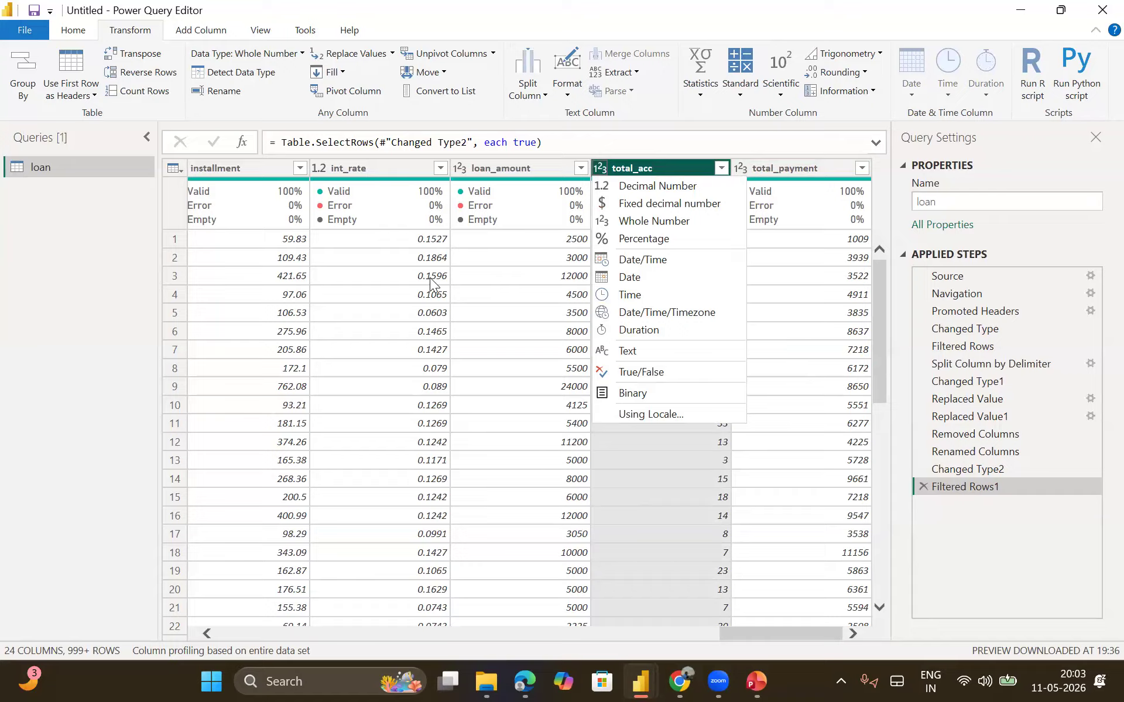
left_click(367, 316)
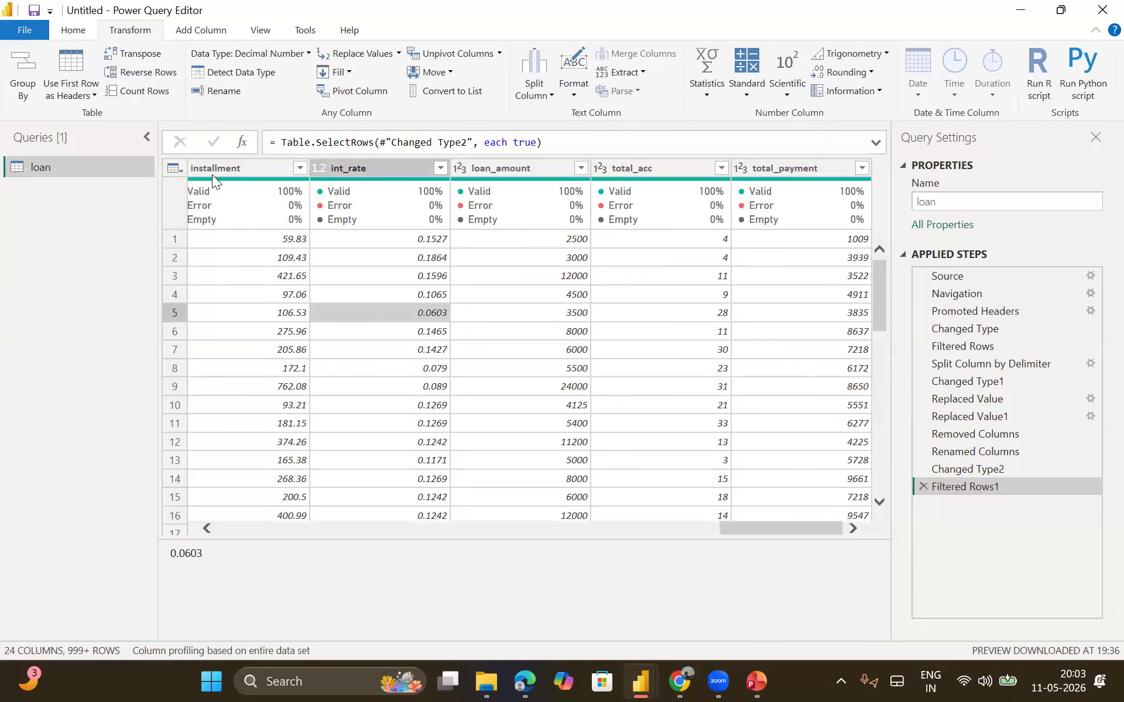
left_click(338, 169)
scroll(381, 336, "left", 3)
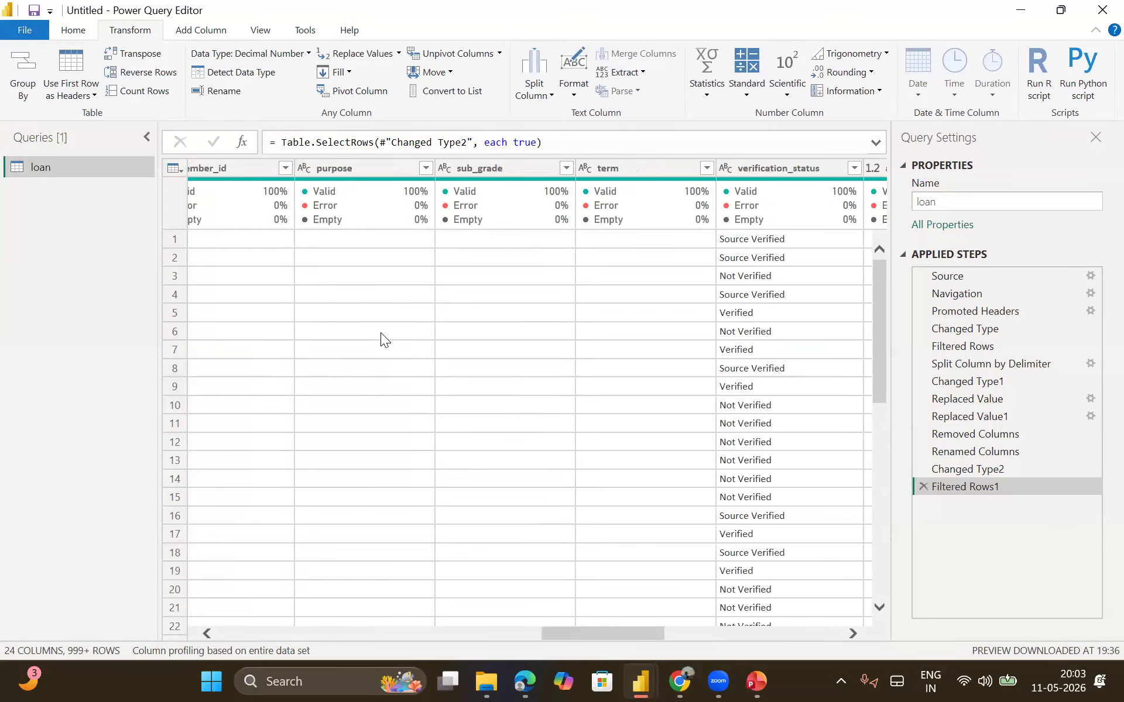
scroll(381, 332, "left", 5)
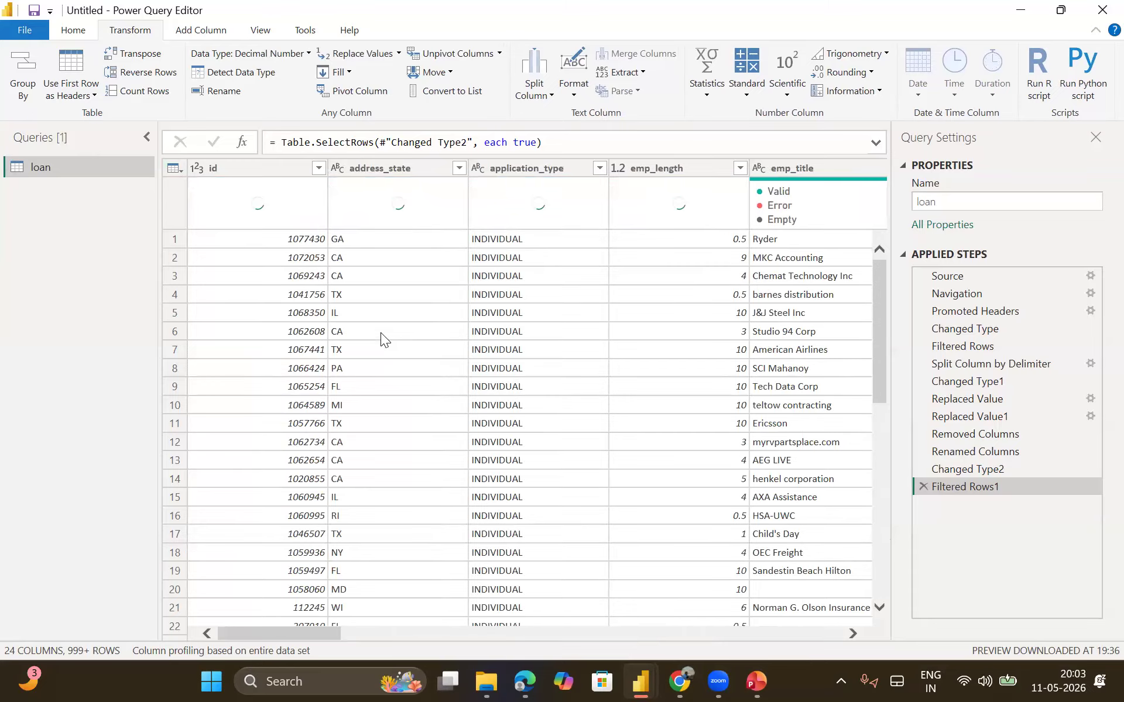
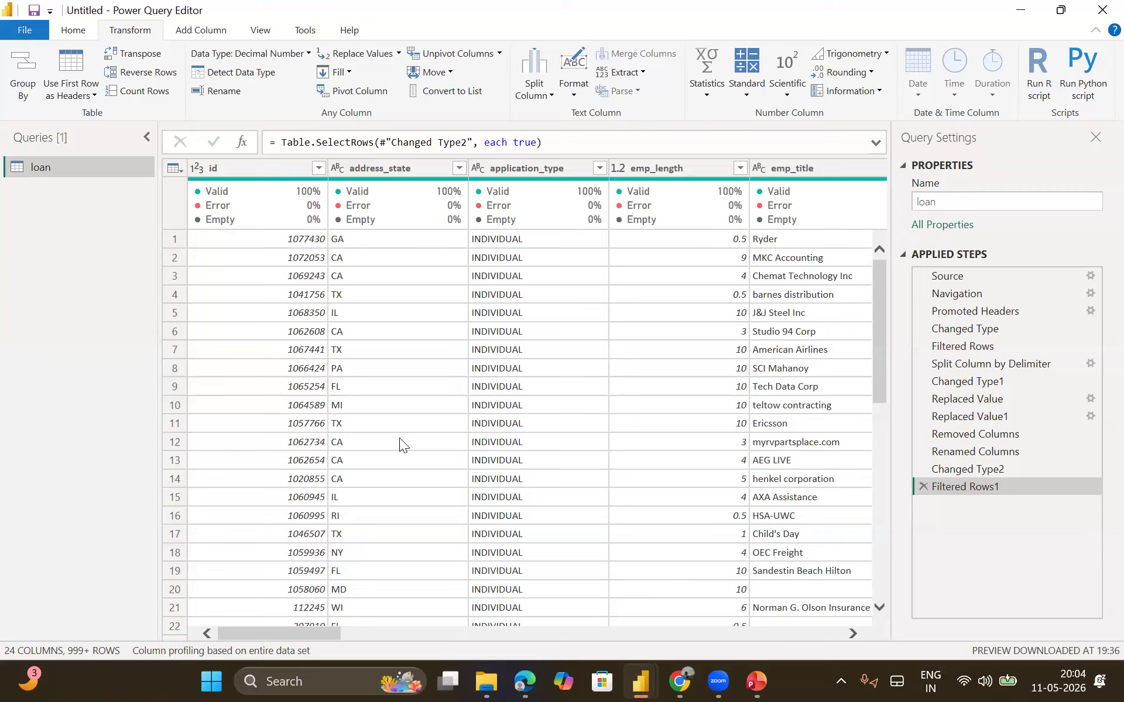
- Load the complete list of application_type filter values, review it and apply the filter with all values selected
left_click(261, 33)
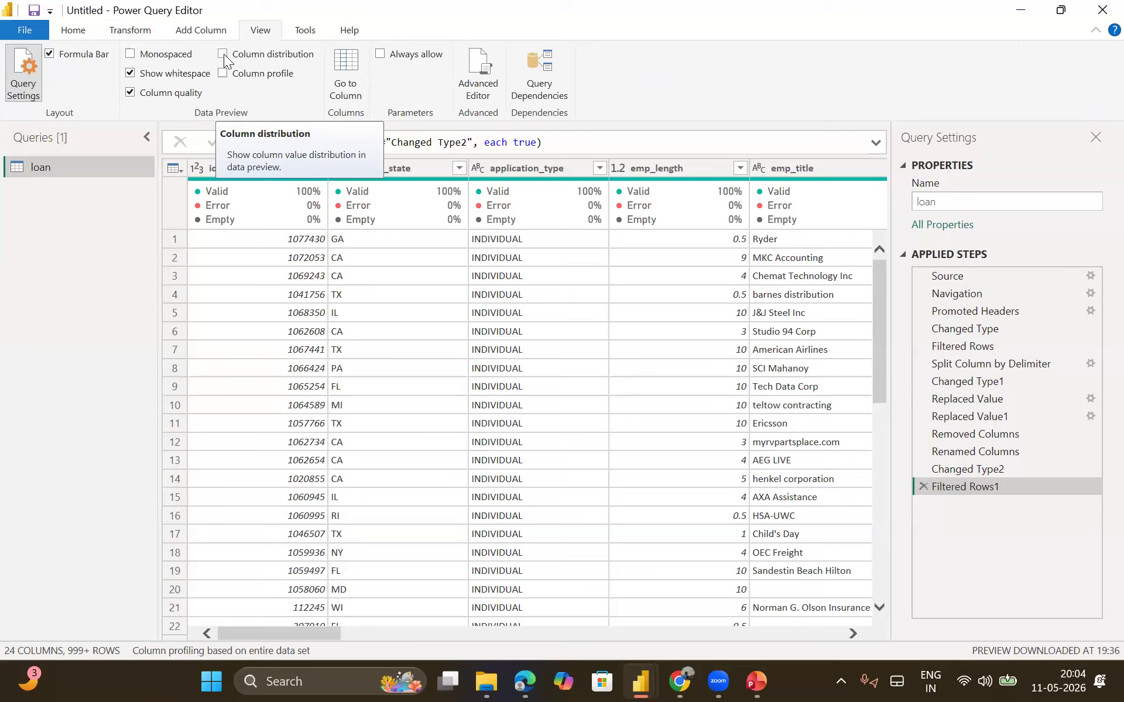
left_click(545, 169)
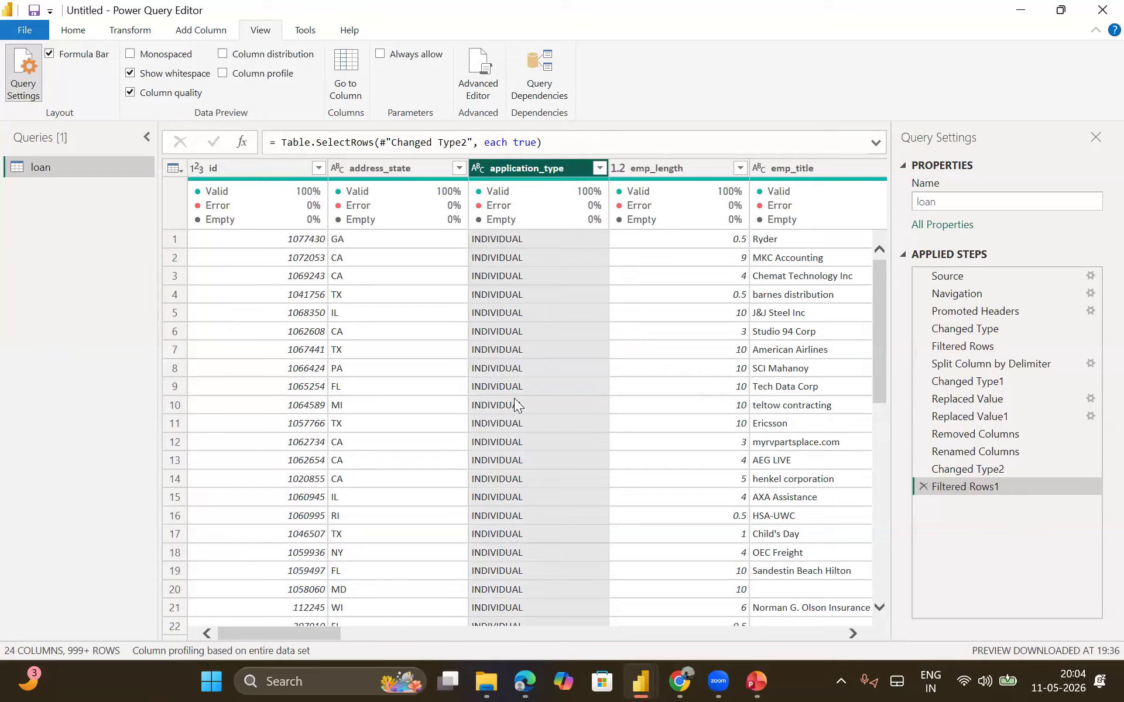
left_click(600, 169)
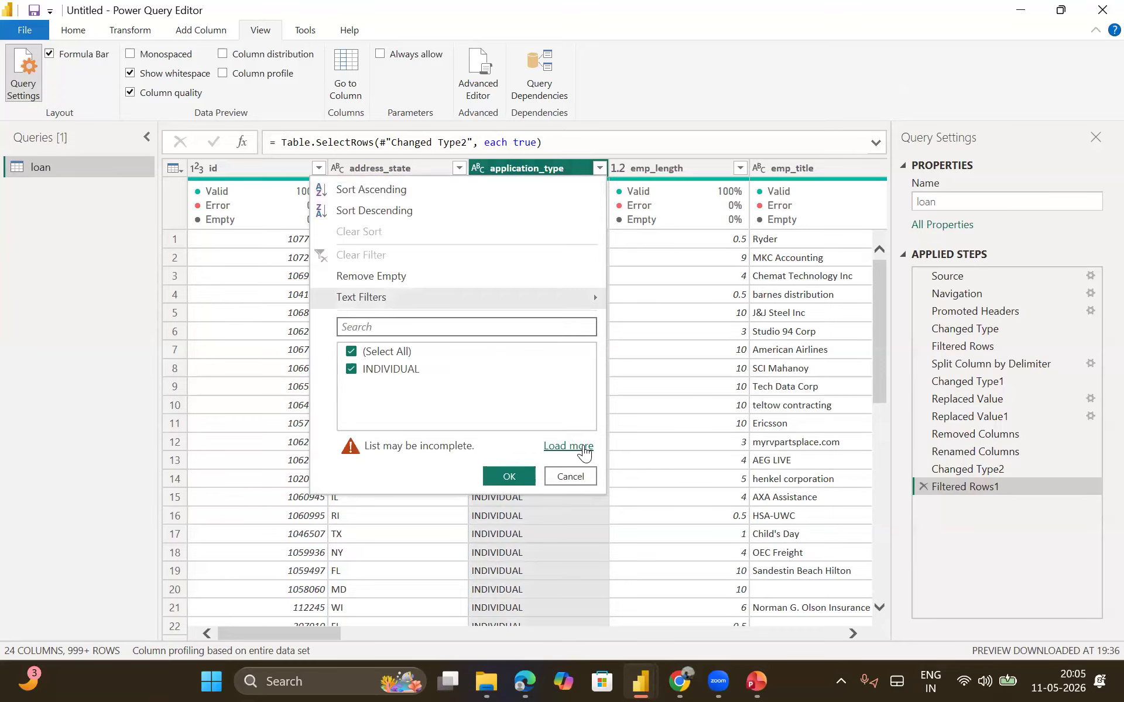
left_click(517, 474)
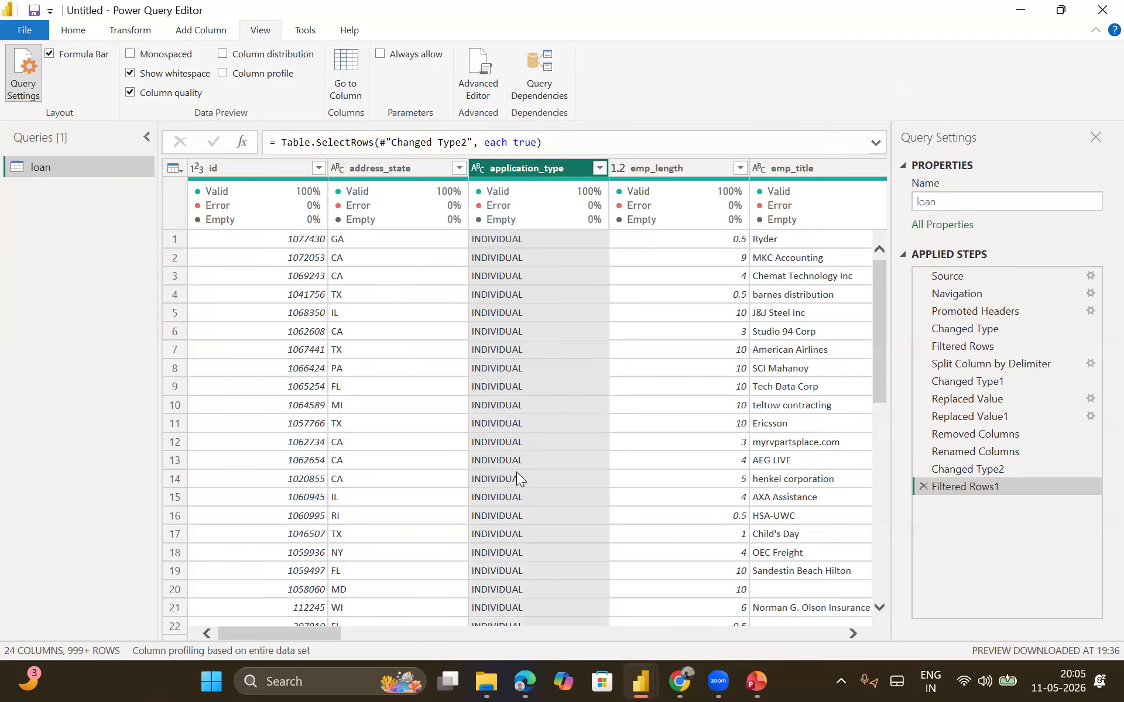
left_click(598, 168)
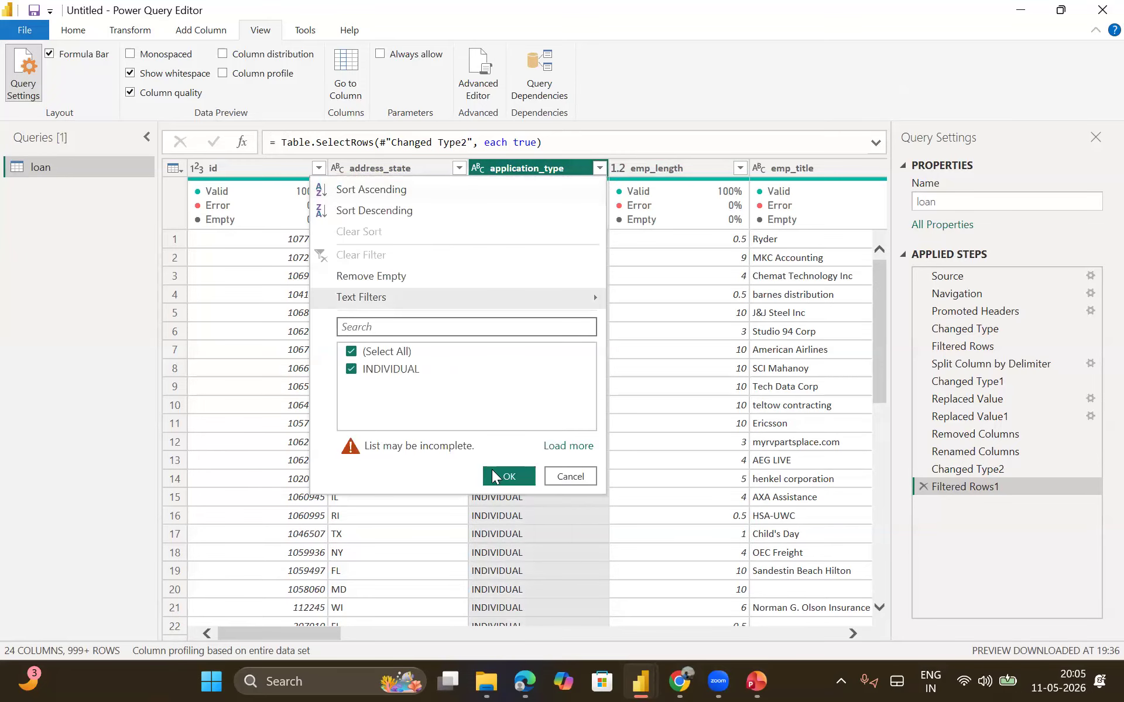
left_click(568, 448)
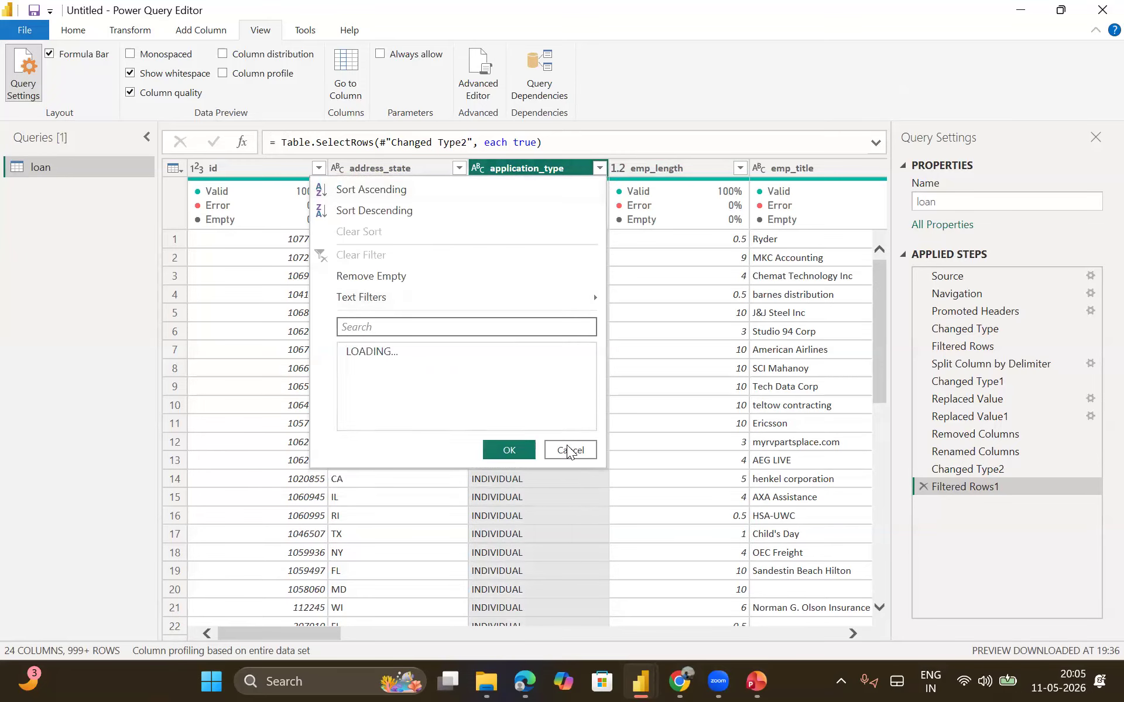
left_click(517, 450)
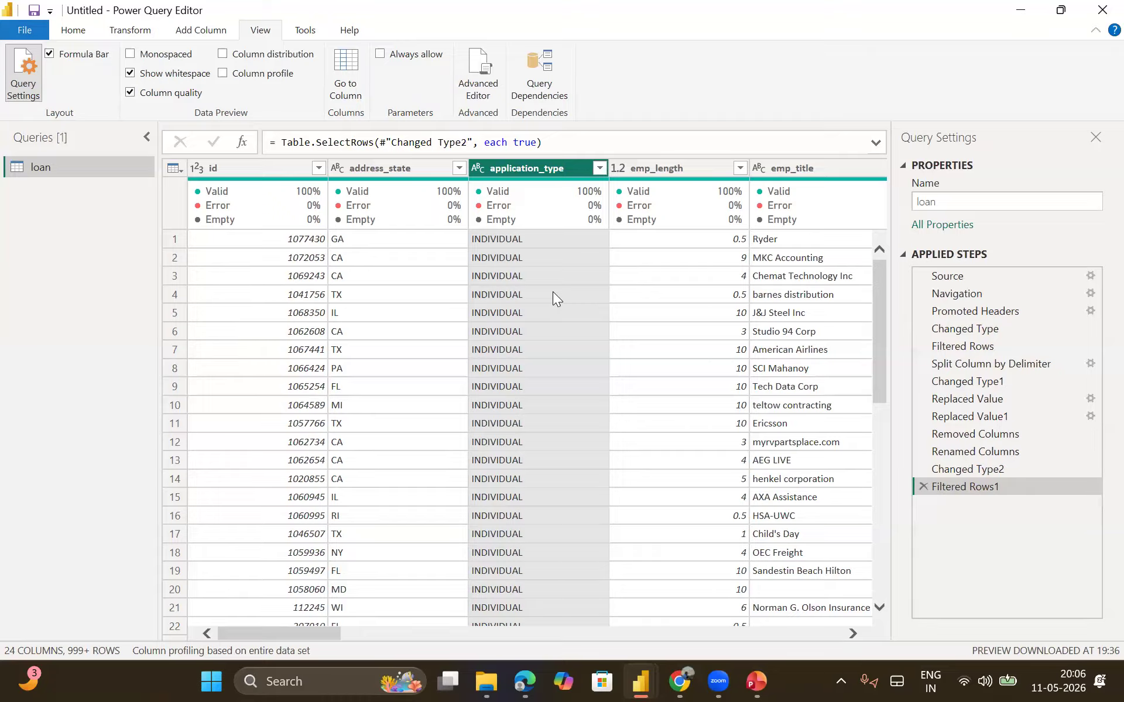
- Review the fully loaded emp_length filter values, keep them all selected, and look over the neighbouring emp_title column
left_click(740, 168)
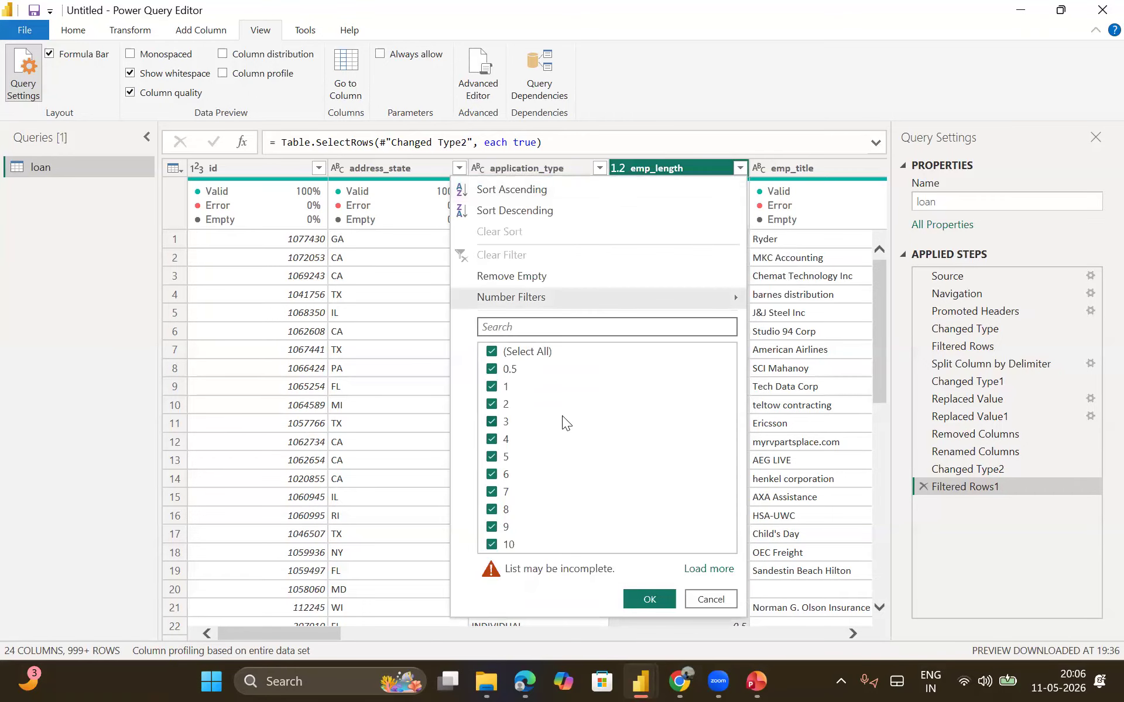
left_click(697, 569)
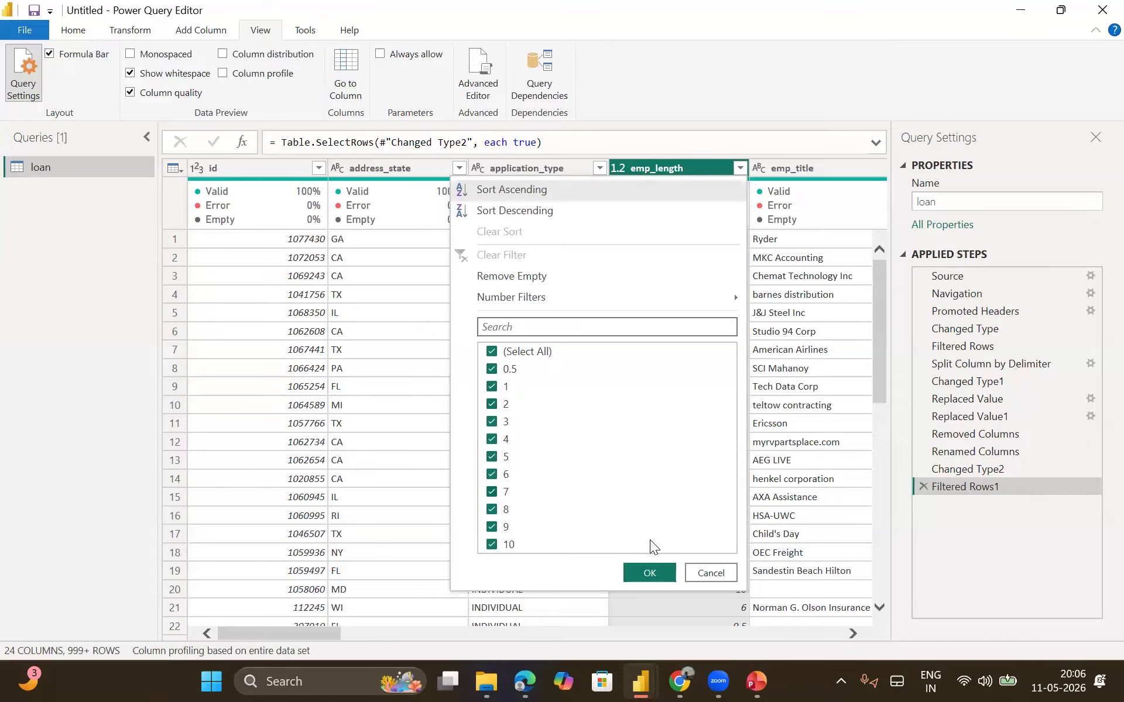
left_click(644, 572)
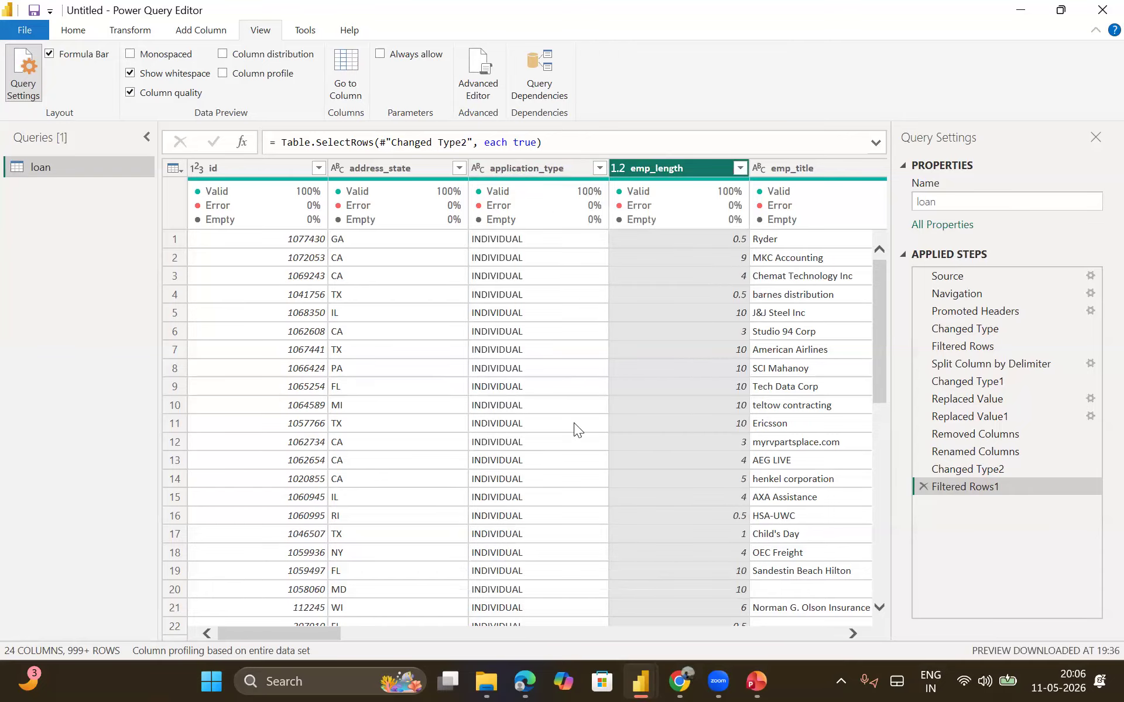
scroll(574, 423, "right", 3)
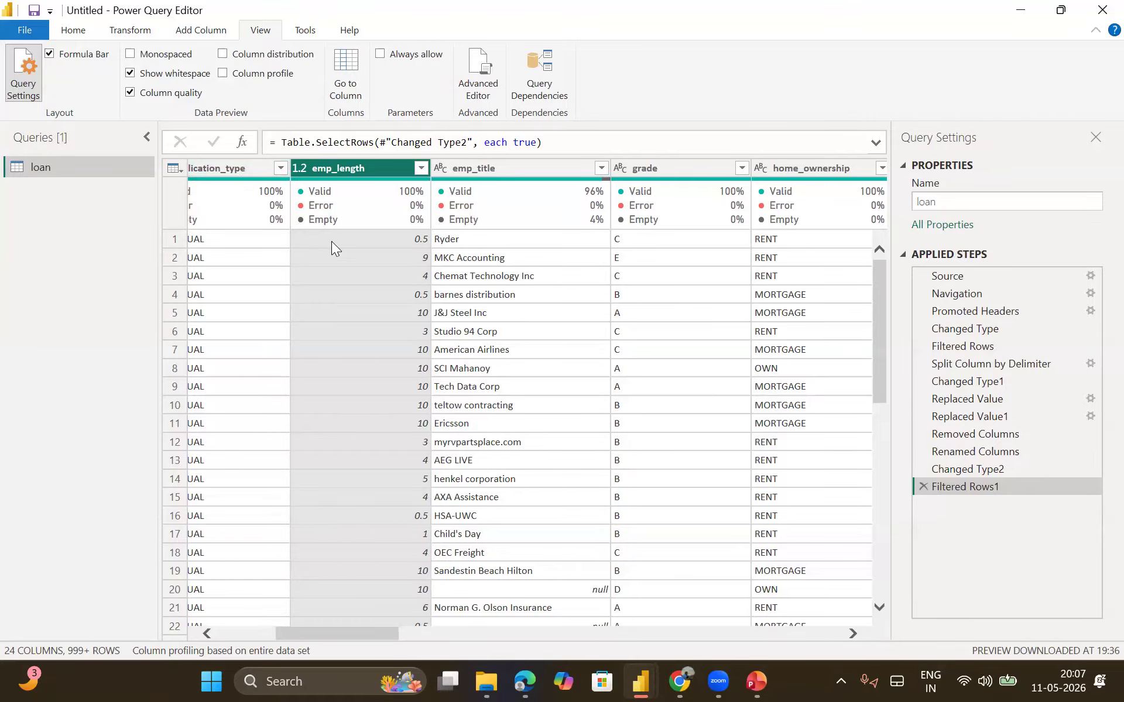
scroll(275, 305, "left", 3)
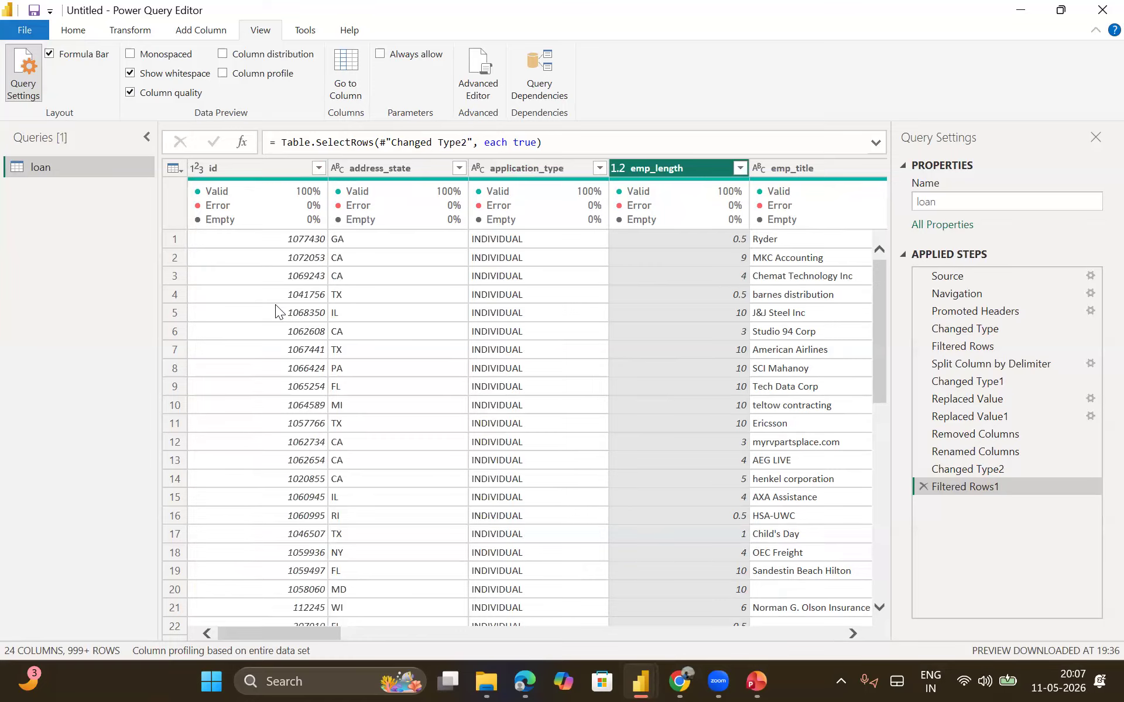
- Review the state codes in the address_state filter list and apply the filter with all states selected
left_click(458, 168)
scroll(364, 523, "down", 9)
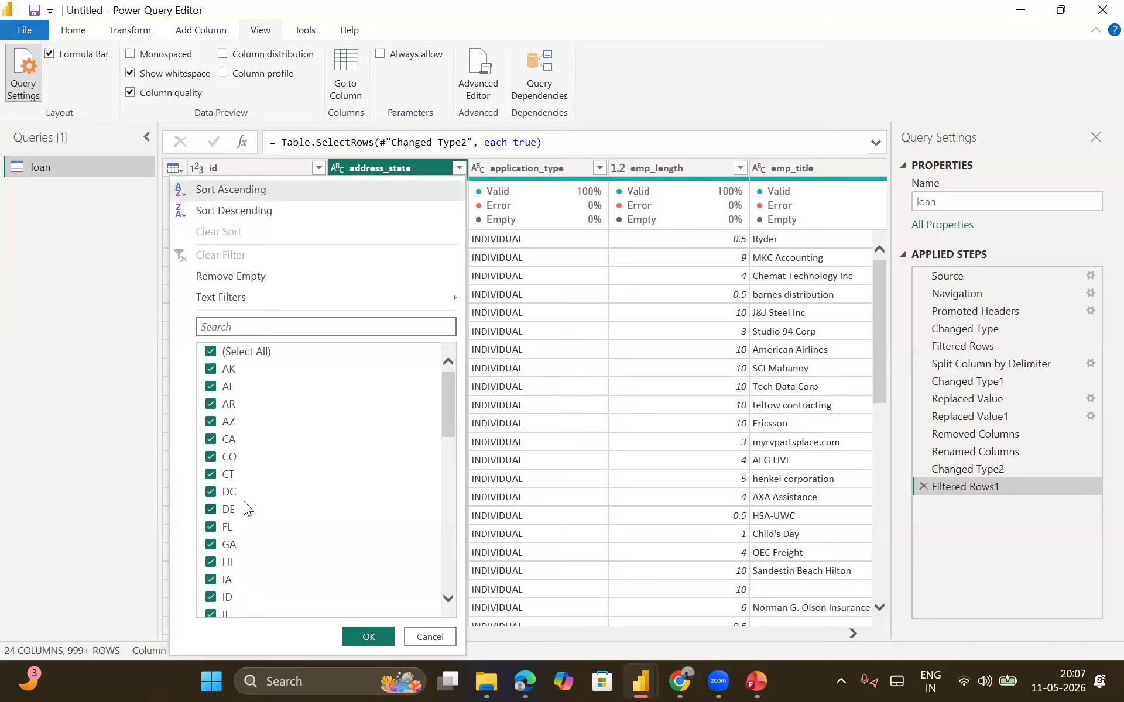
scroll(243, 502, "down", 4)
scroll(243, 502, "down", 5)
scroll(244, 501, "up", 7)
scroll(244, 501, "up", 2)
left_click(371, 647)
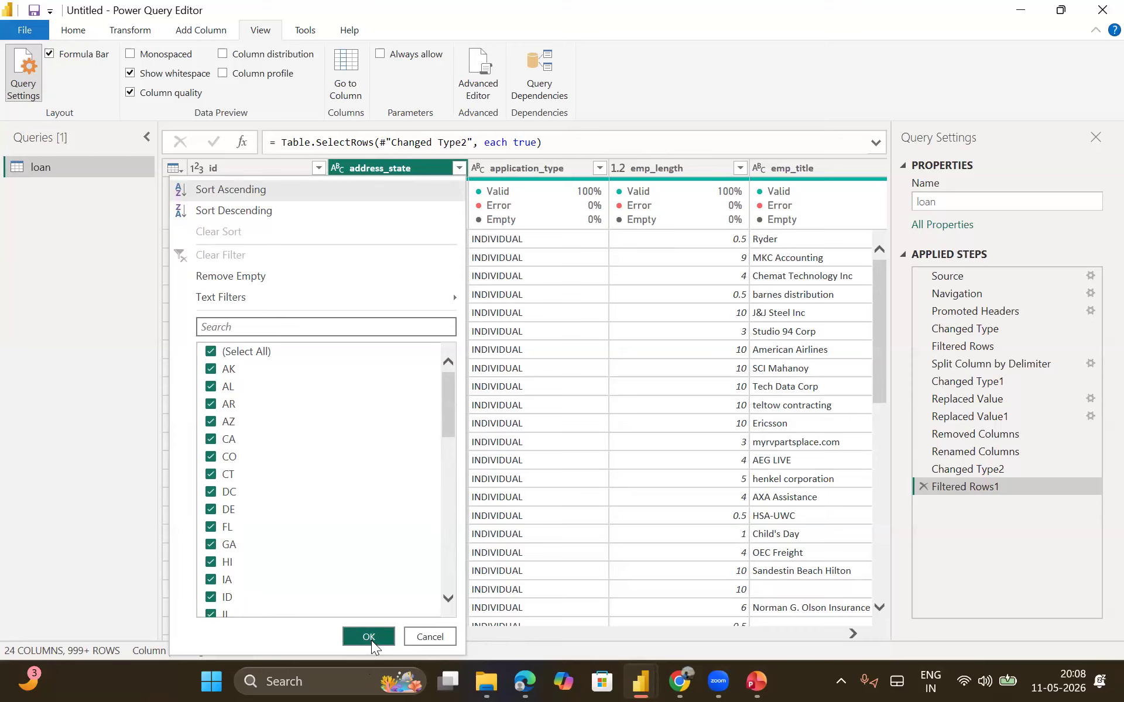
left_click(368, 637)
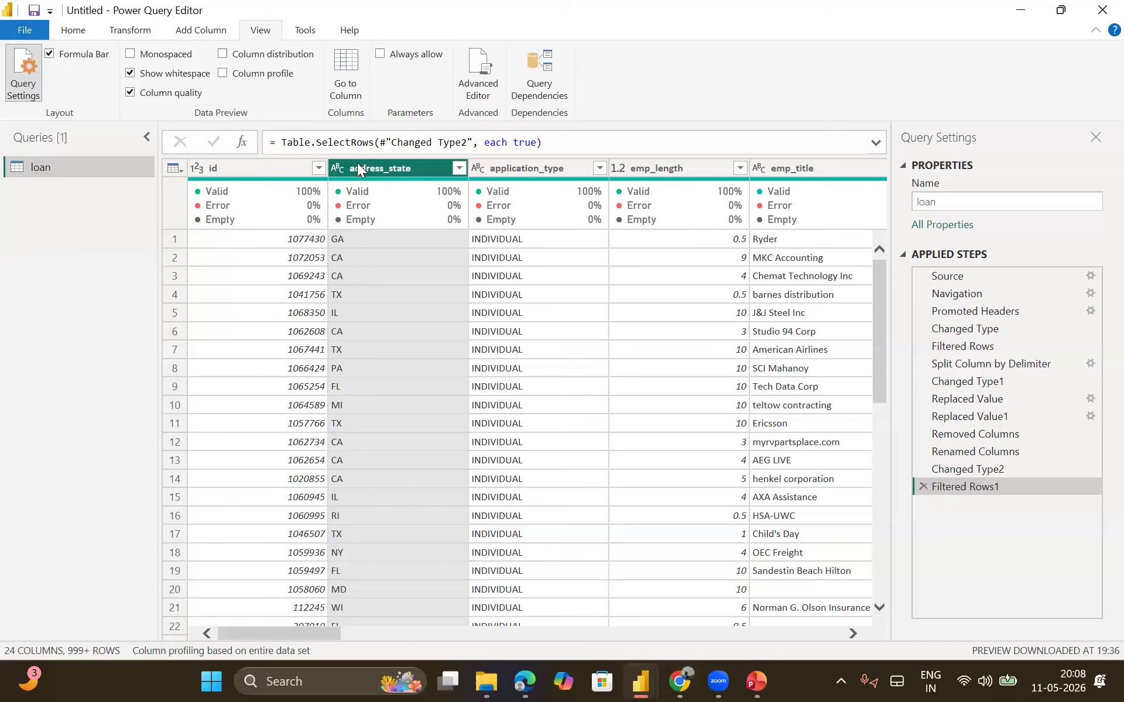
- Turn on column distribution and inspect the distinct, unique and empty statistics of address_state, application_type and emp_title
left_click(223, 54)
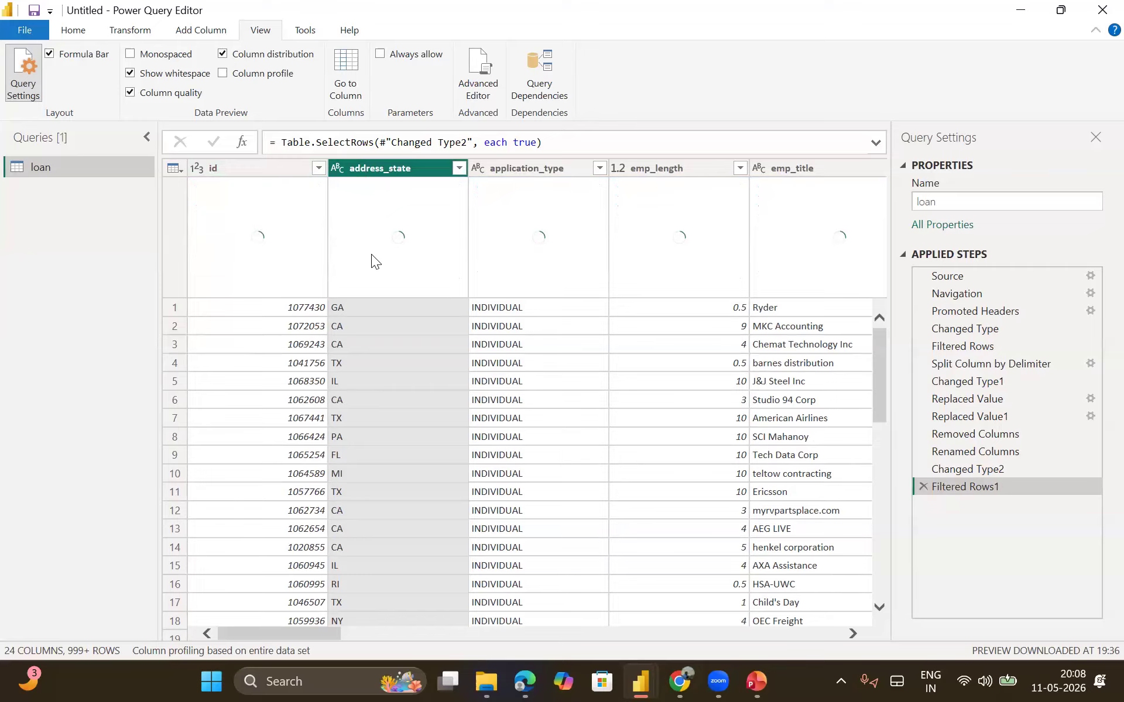
mouse_move(379, 255)
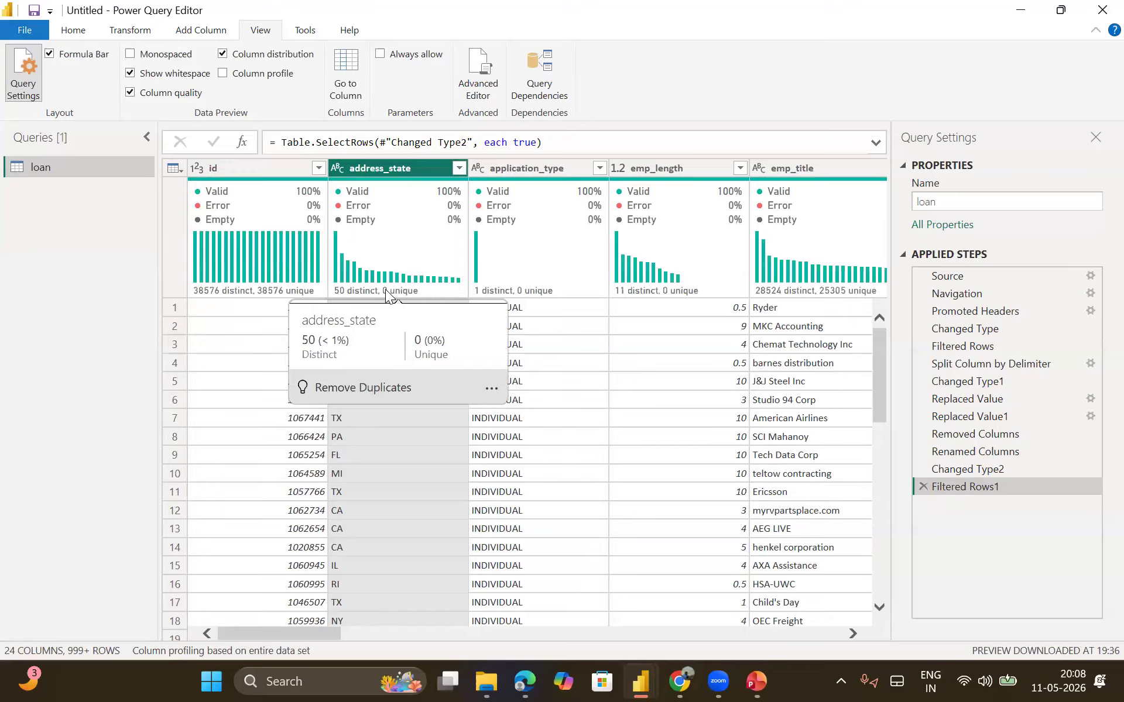
mouse_move(369, 225)
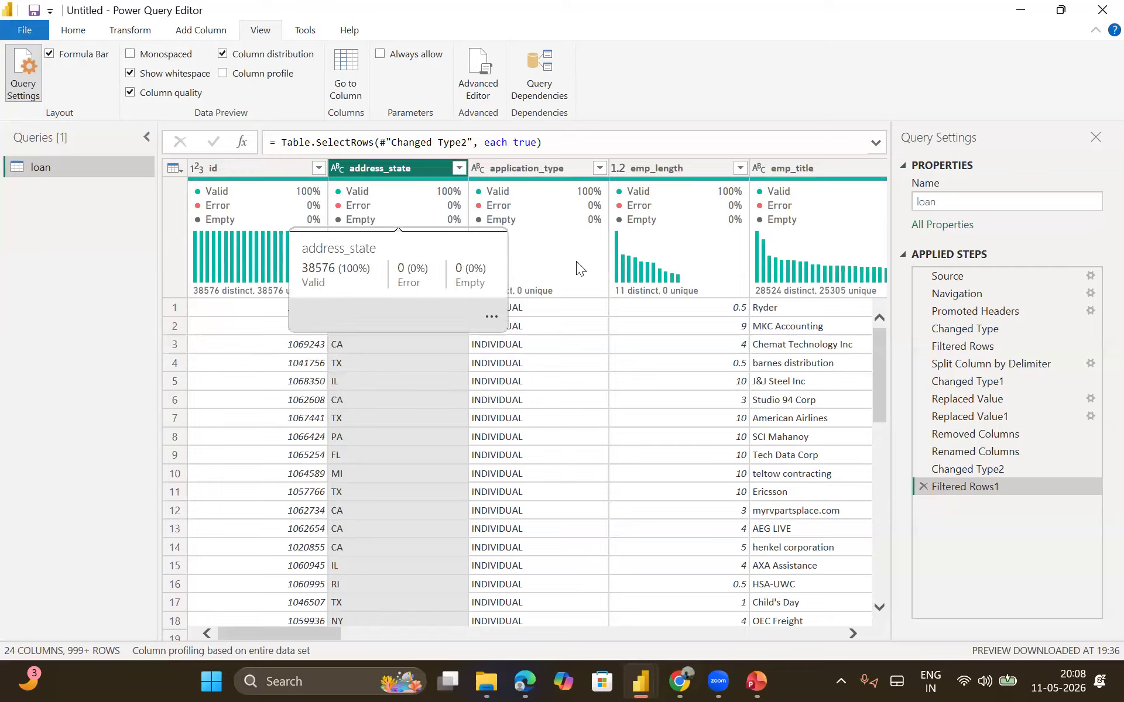
mouse_move(500, 299)
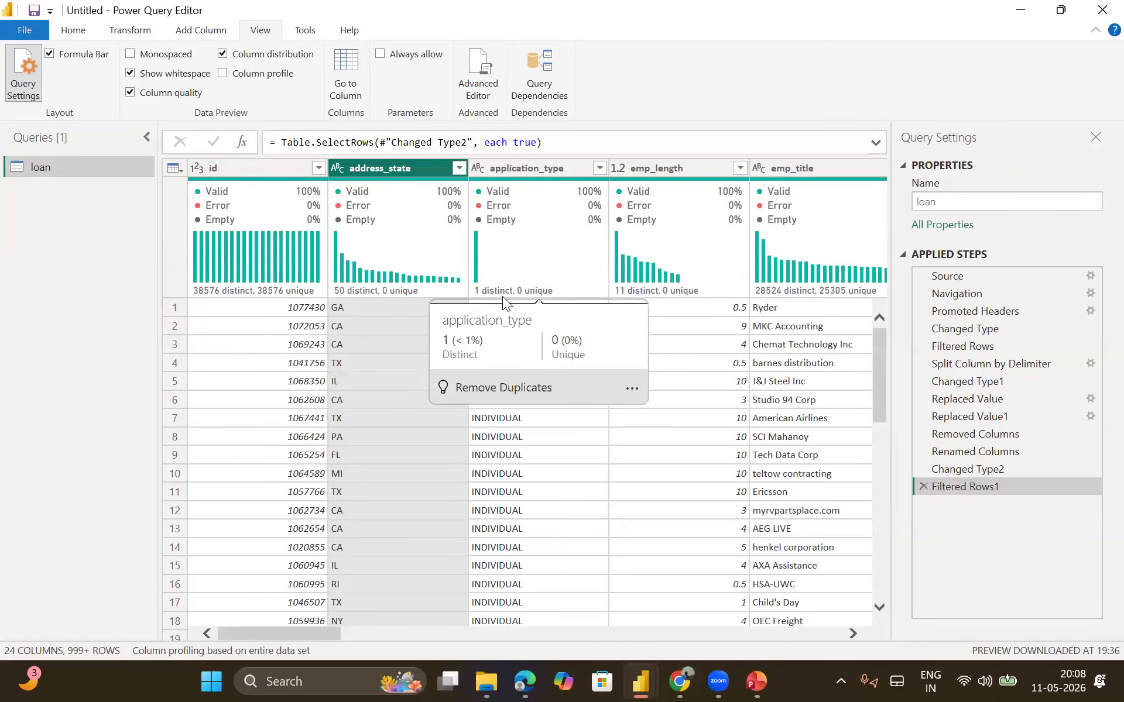
scroll(400, 313, "right", 5)
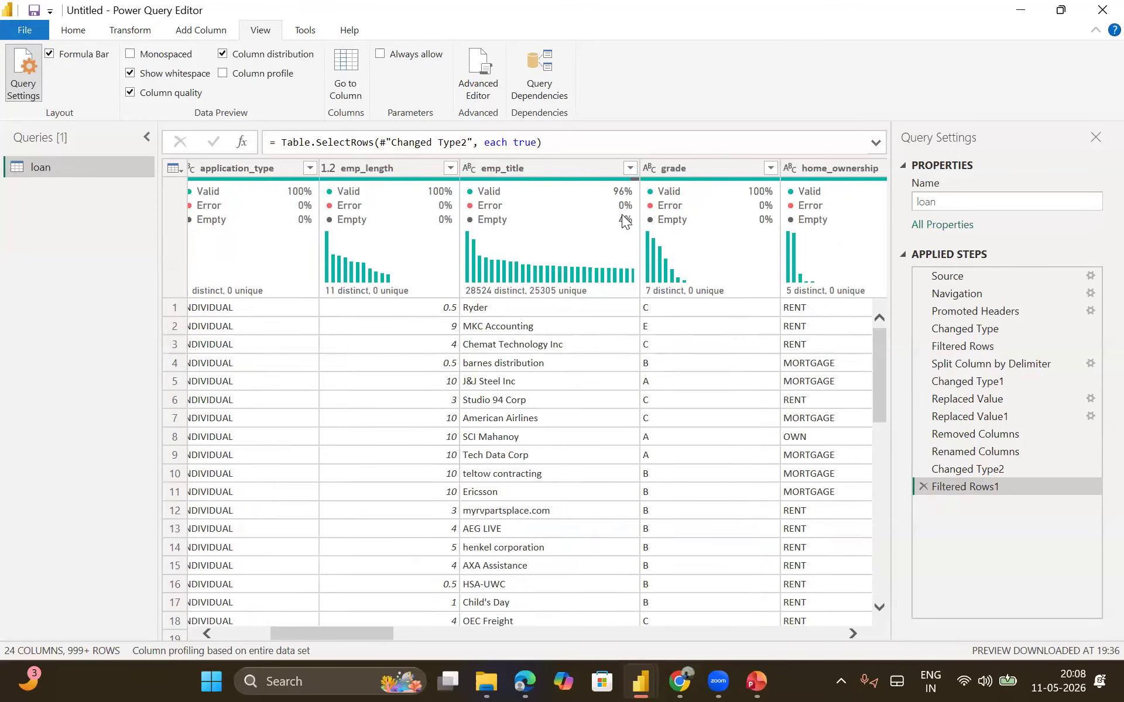
mouse_move(625, 221)
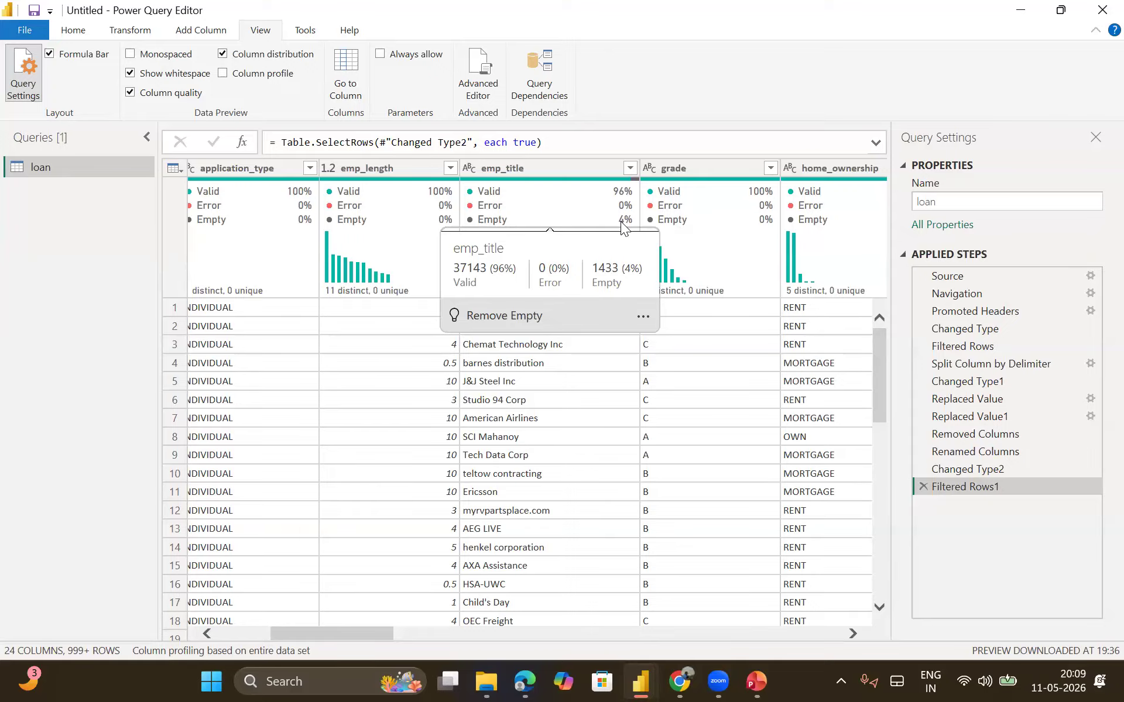
- Check the emp_title rows for empty values and inspect the distribution statistics of emp_title, application_type, address_state and grade
scroll(562, 495, "down", 3)
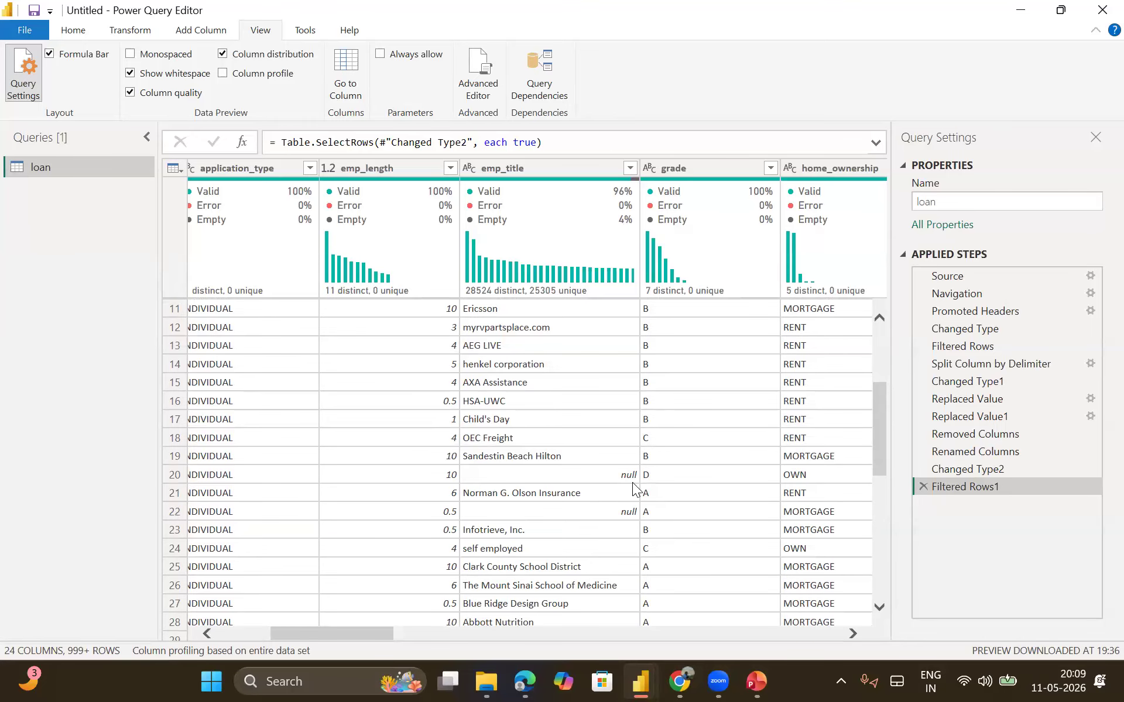
scroll(579, 442, "up", 3)
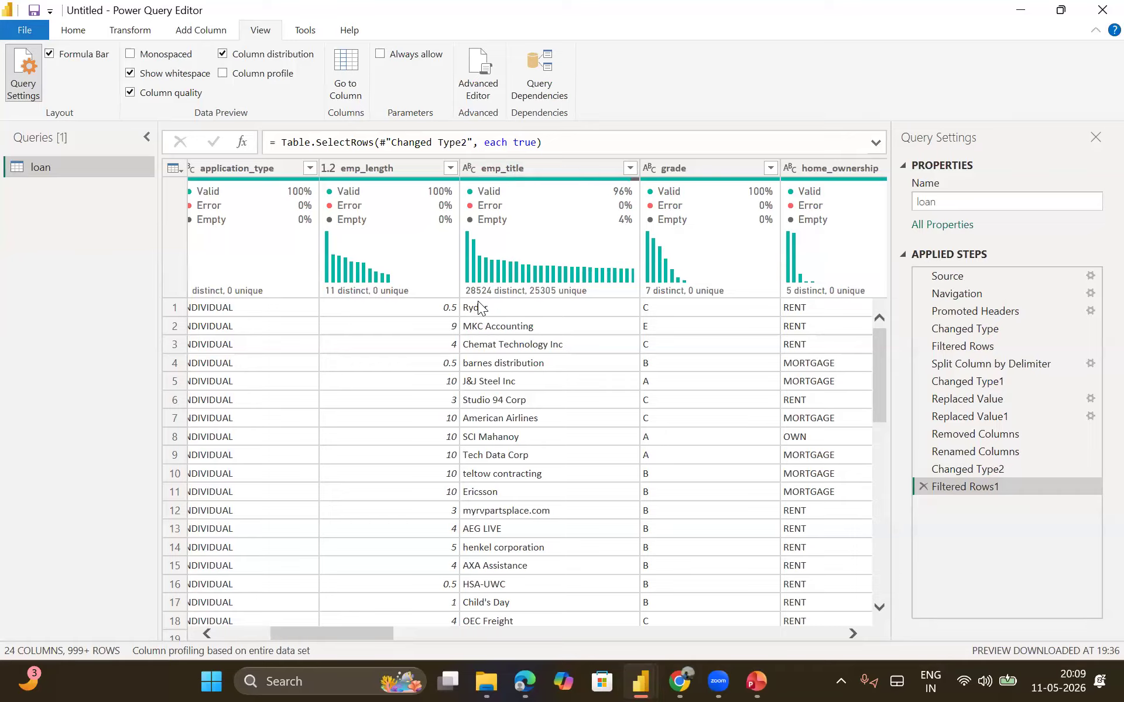
mouse_move(480, 296)
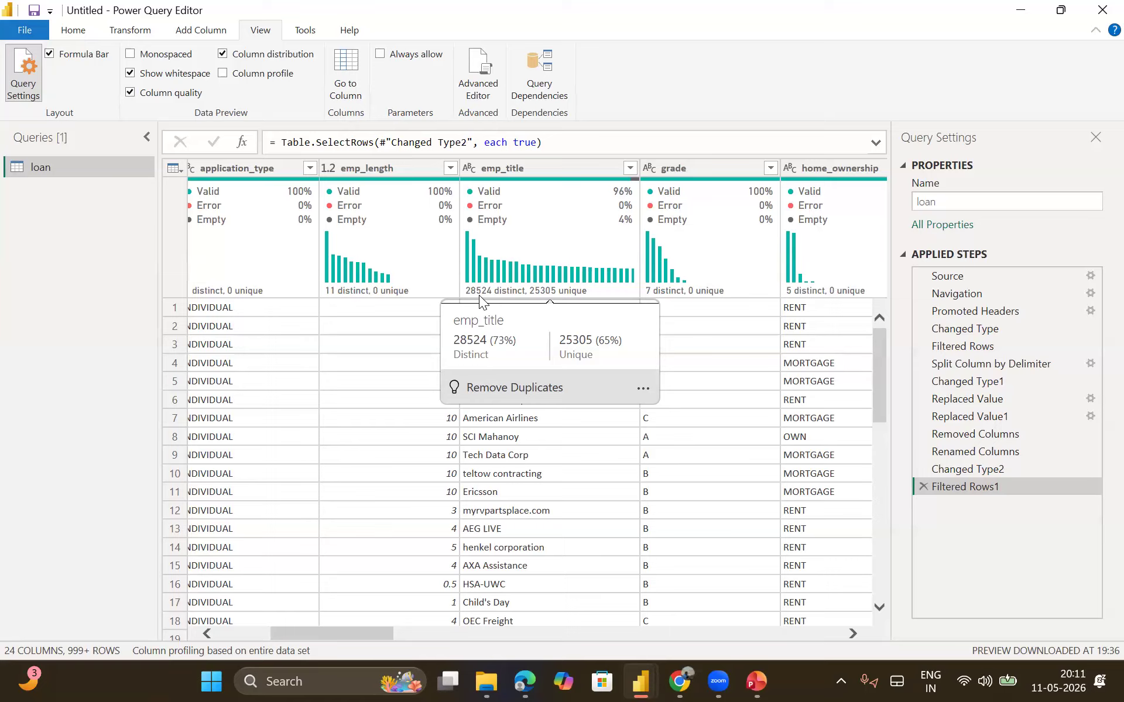
mouse_move(270, 272)
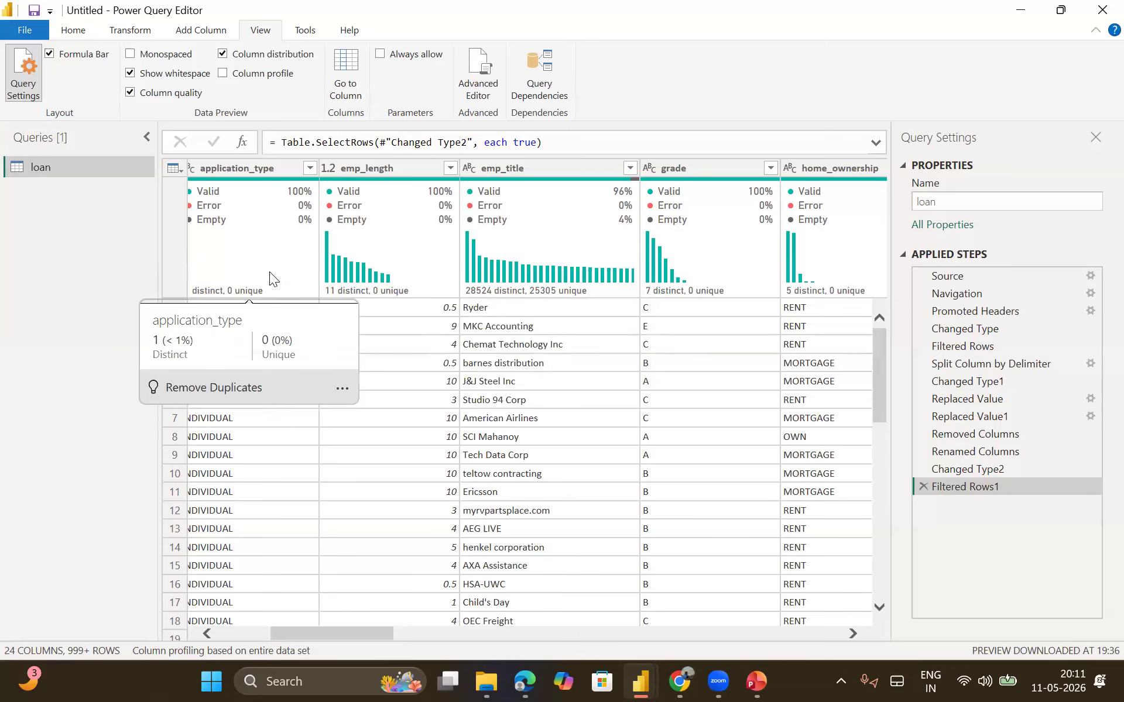
scroll(260, 298, "left", 5)
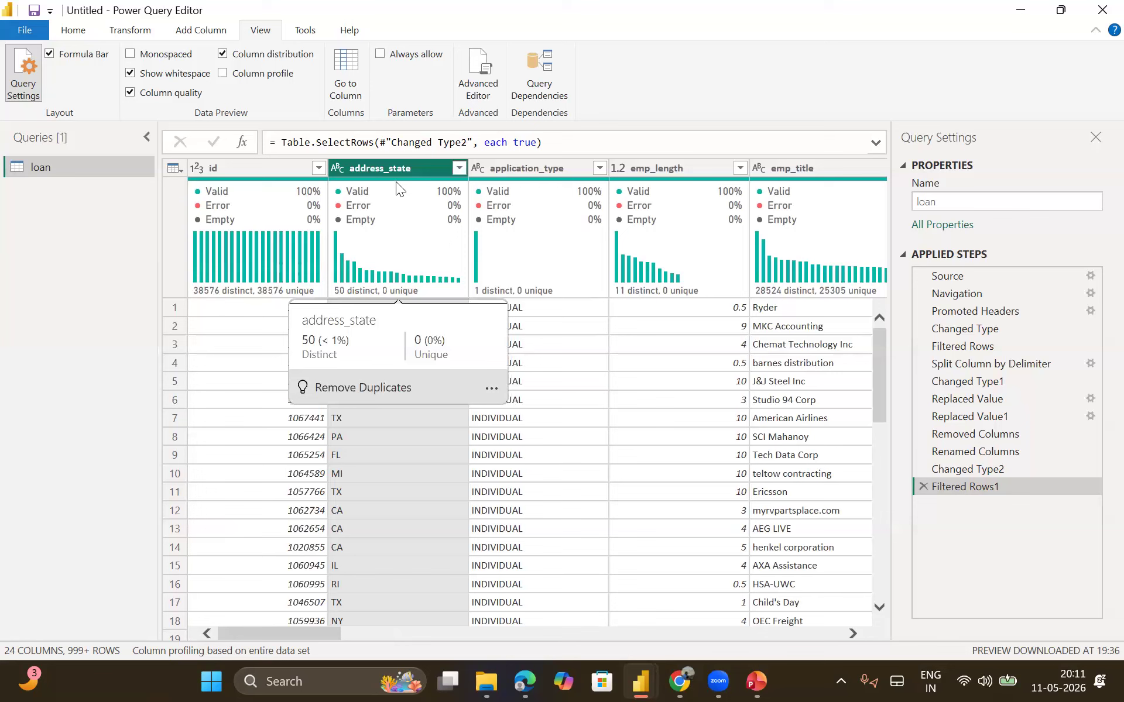
mouse_move(400, 206)
mouse_move(540, 221)
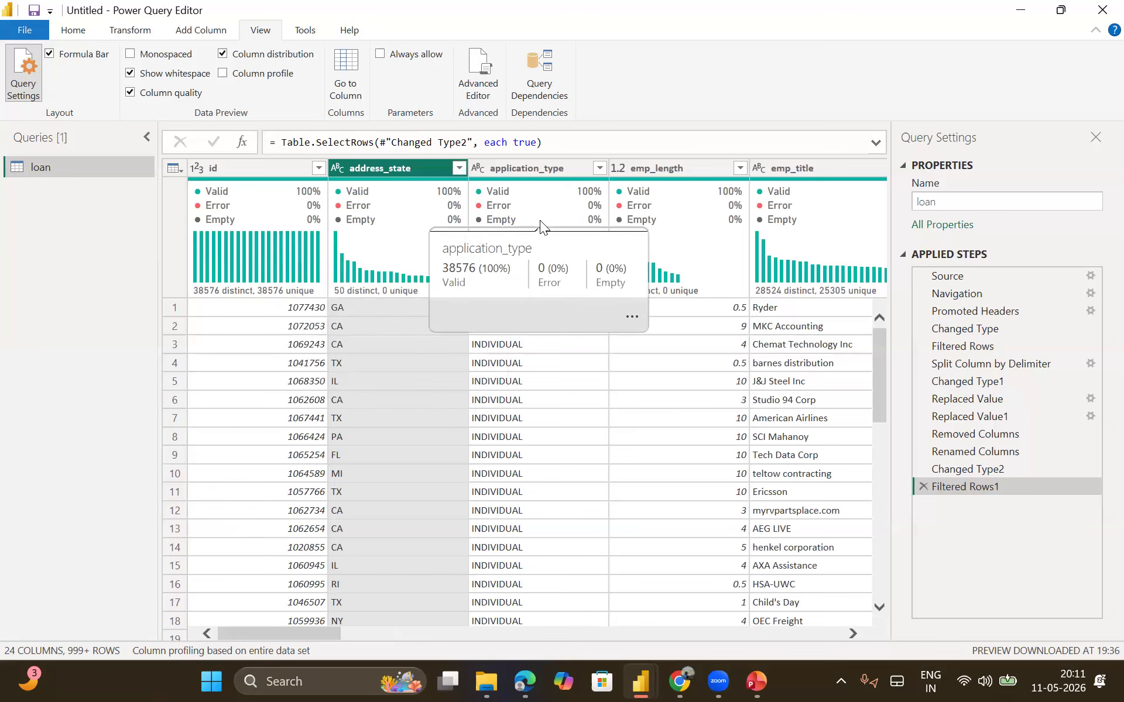
scroll(443, 361, "right", 5)
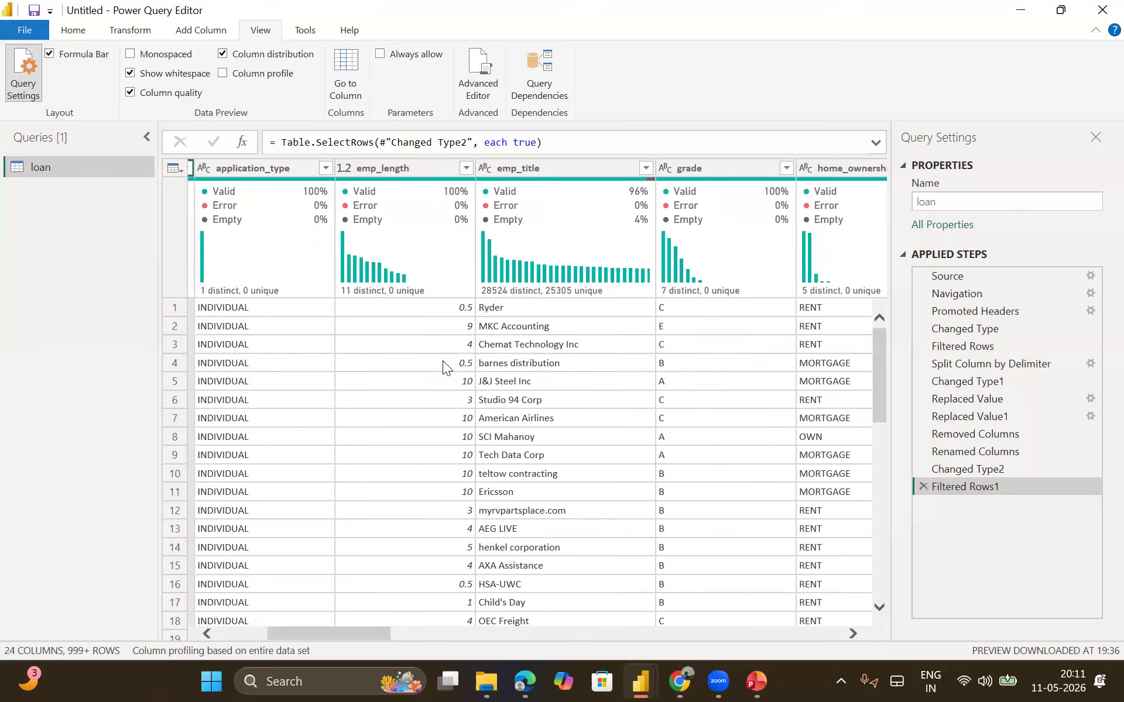
mouse_move(556, 247)
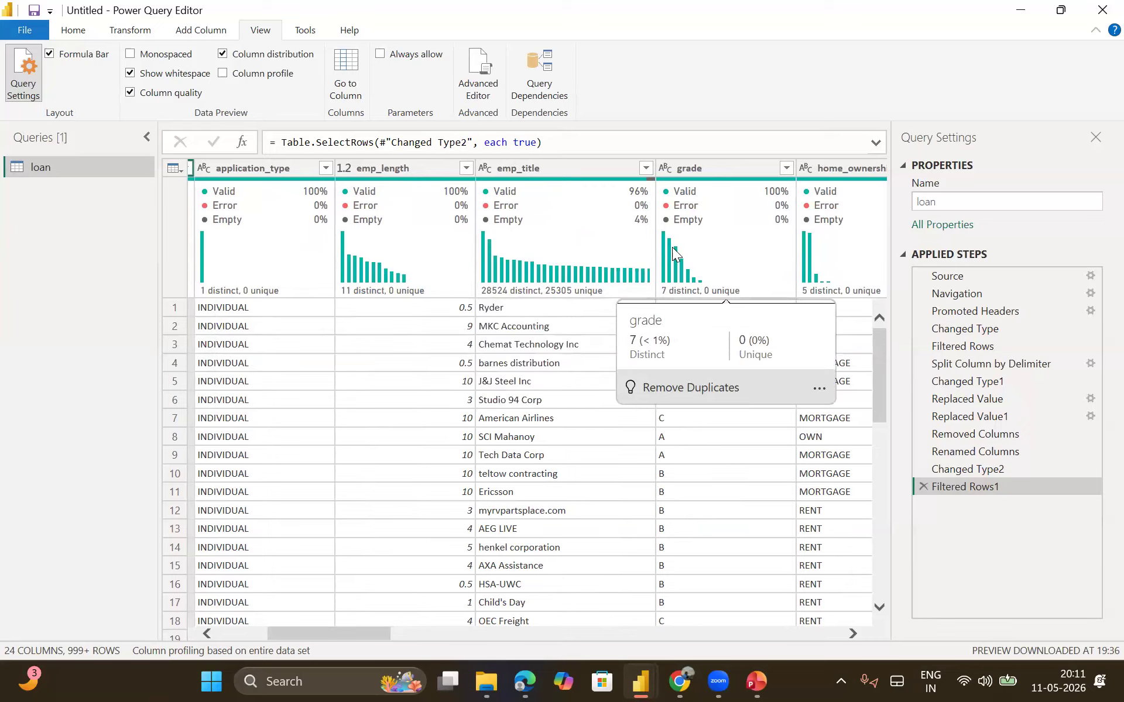
- Examine the column quality and distribution of the columns from home_ownership through the date and loan_status columns to term
left_click_drag(383, 636, 418, 632)
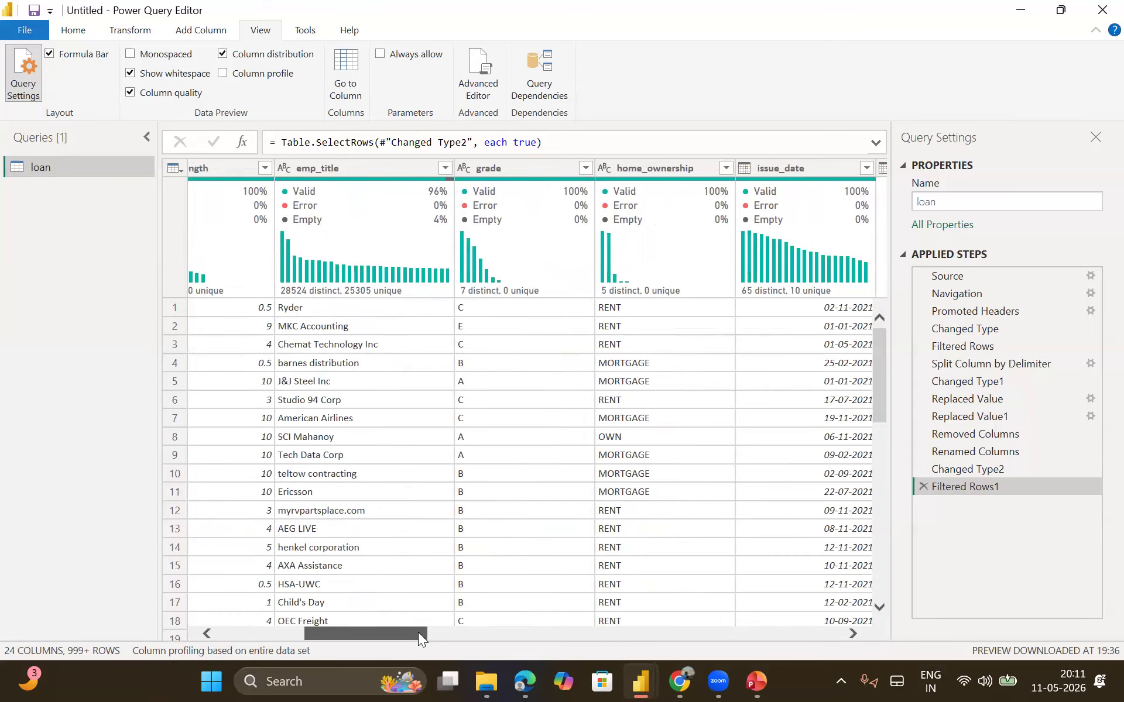
left_click_drag(419, 632, 430, 632)
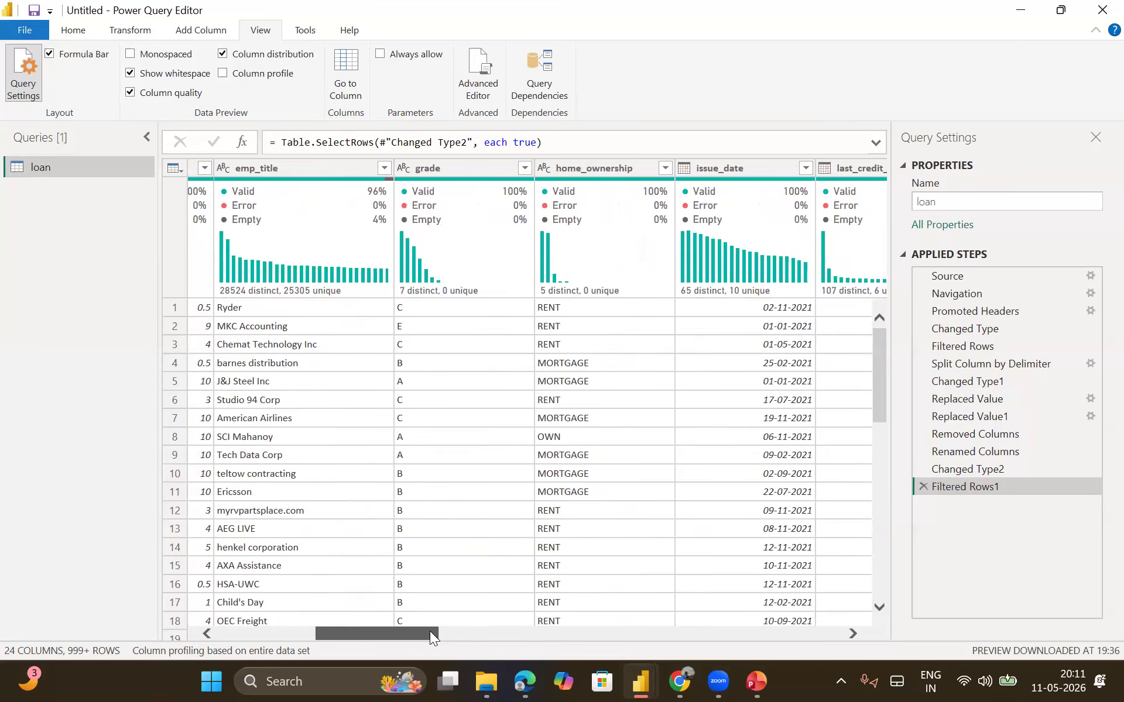
left_click_drag(431, 633, 448, 630)
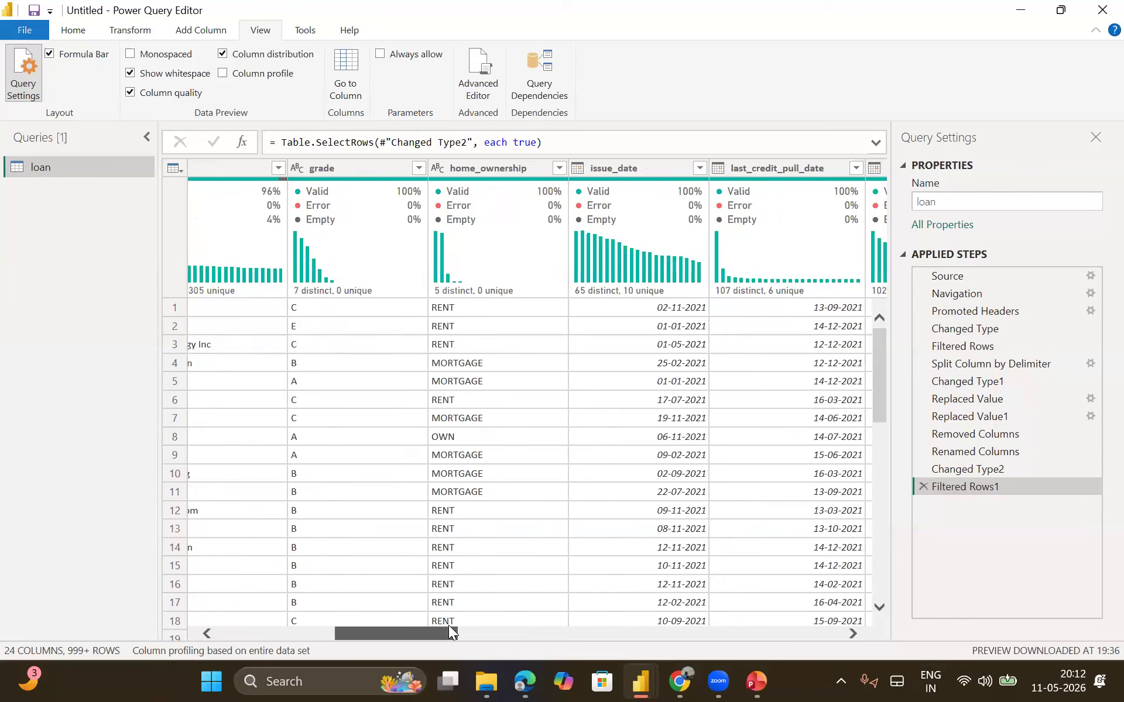
left_click_drag(449, 626, 481, 618)
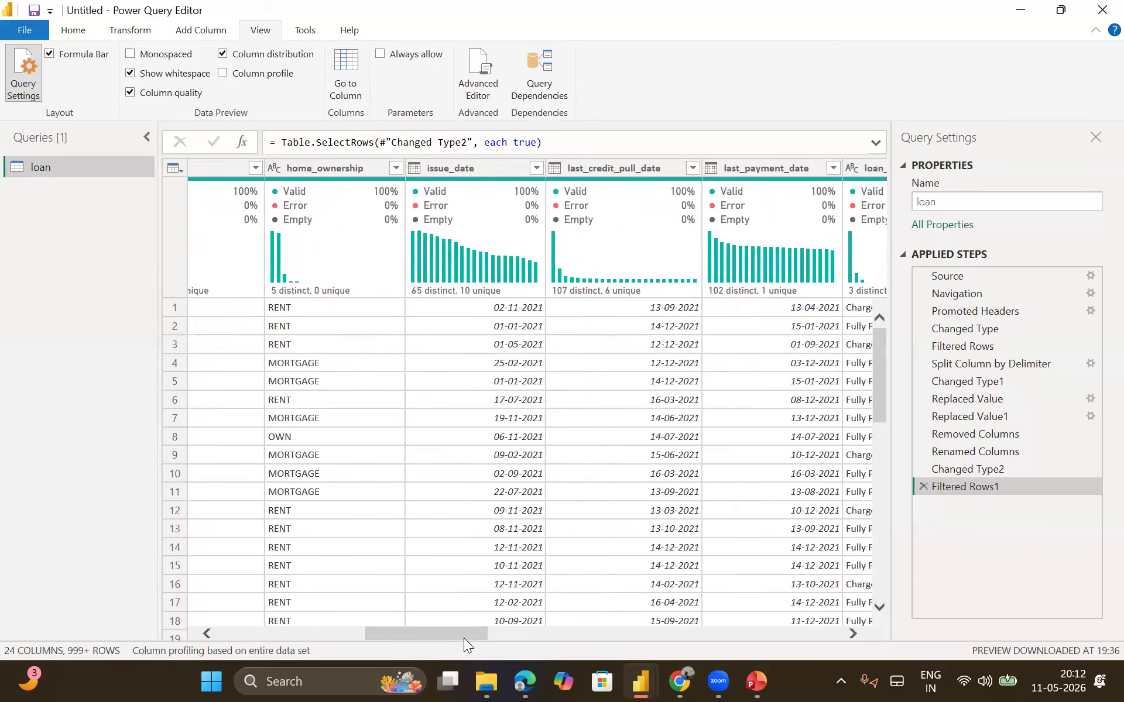
left_click_drag(465, 636, 689, 466)
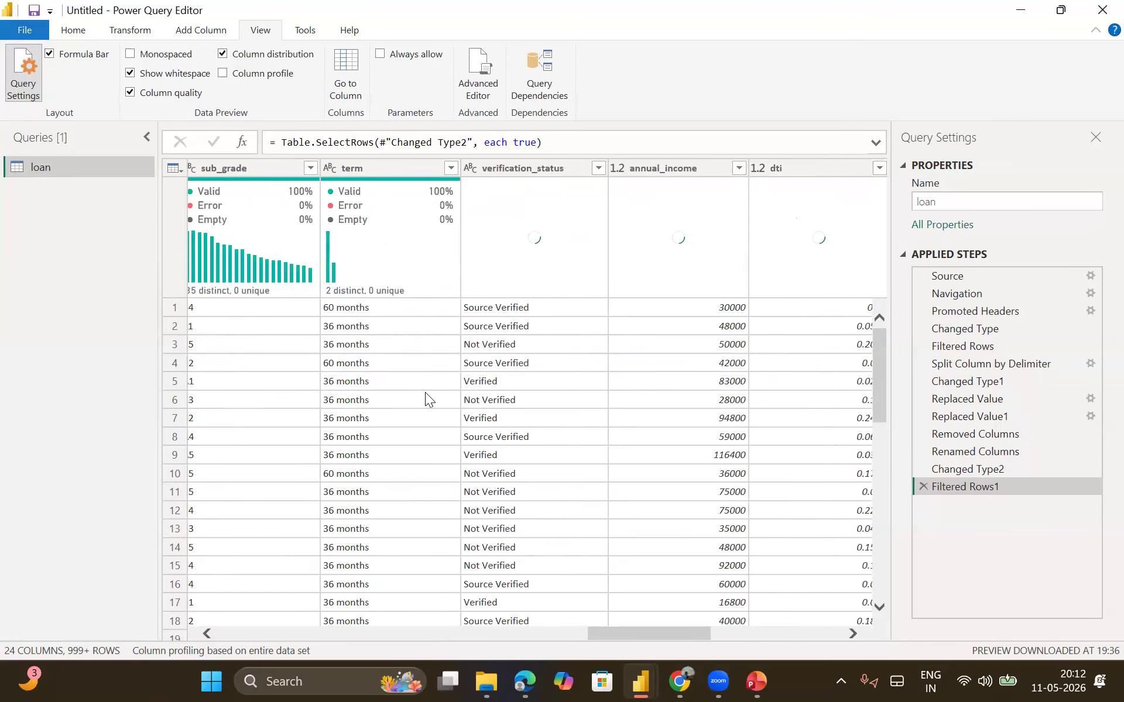
scroll(425, 392, "left", 5)
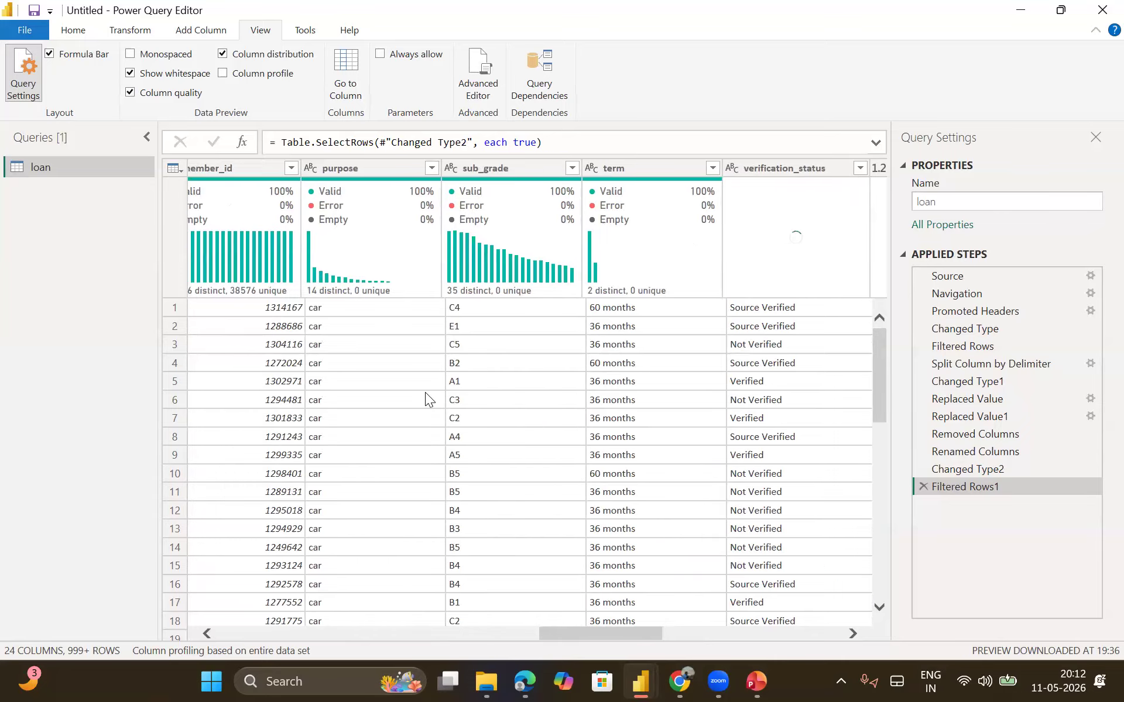
scroll(425, 393, "left", 5)
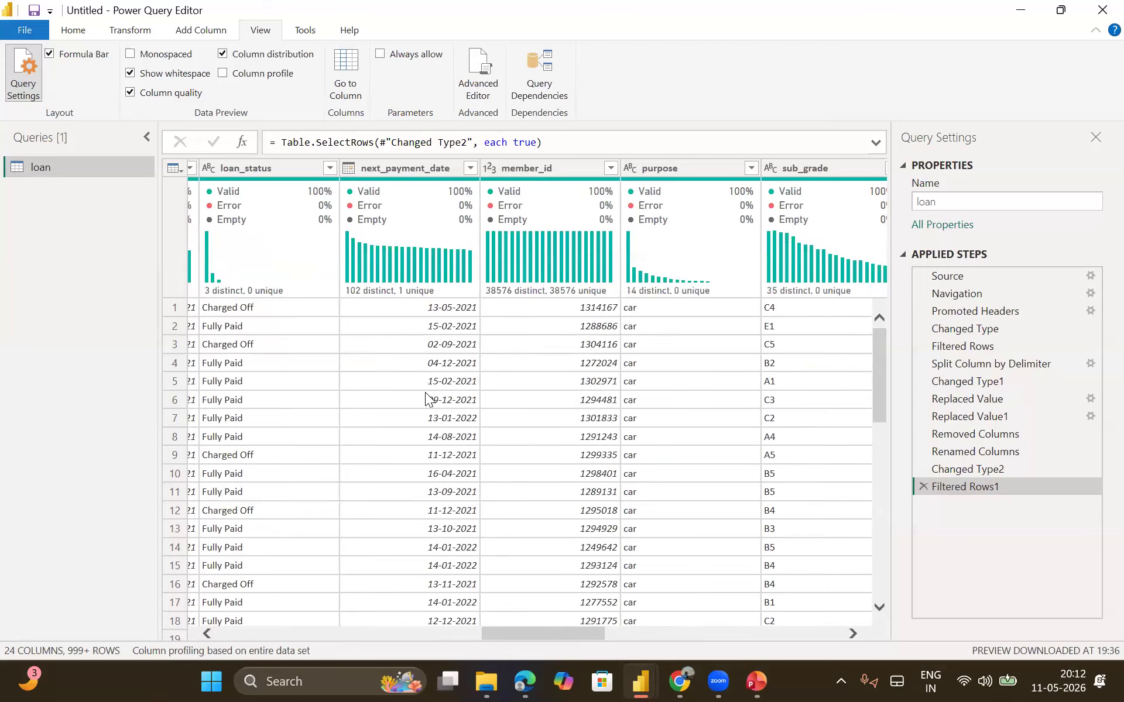
- Load all loan_status filter values, keep them all selected, and examine the column profiles from member_id to installment
left_click(330, 170)
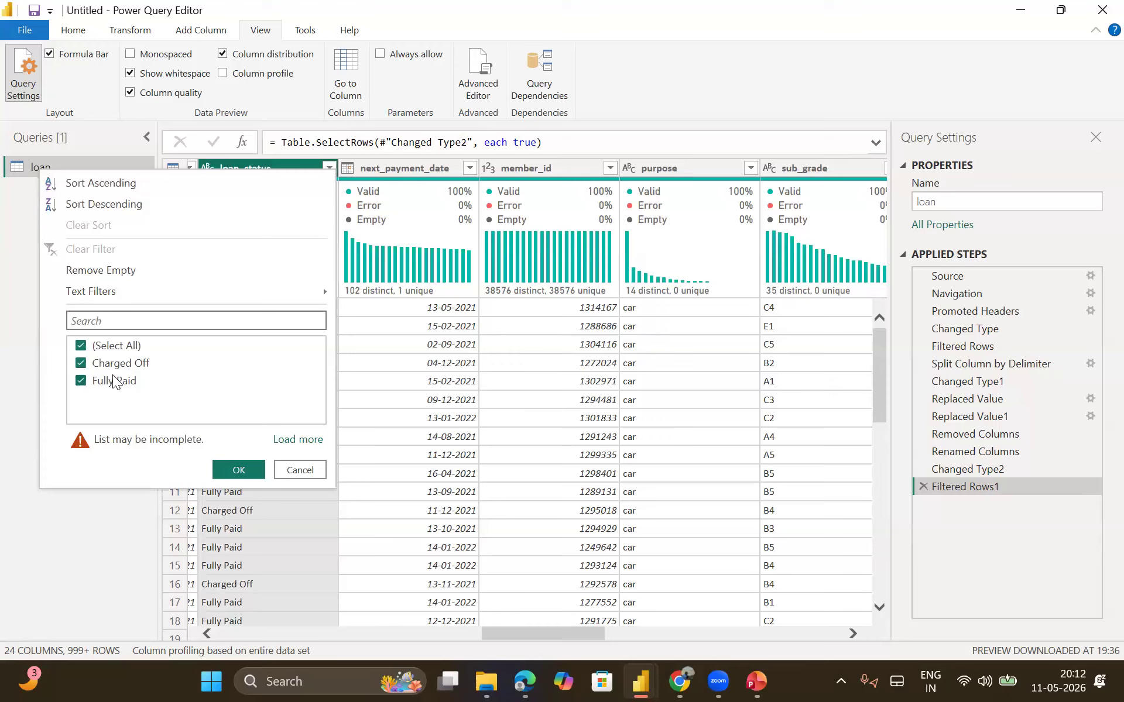
left_click(281, 444)
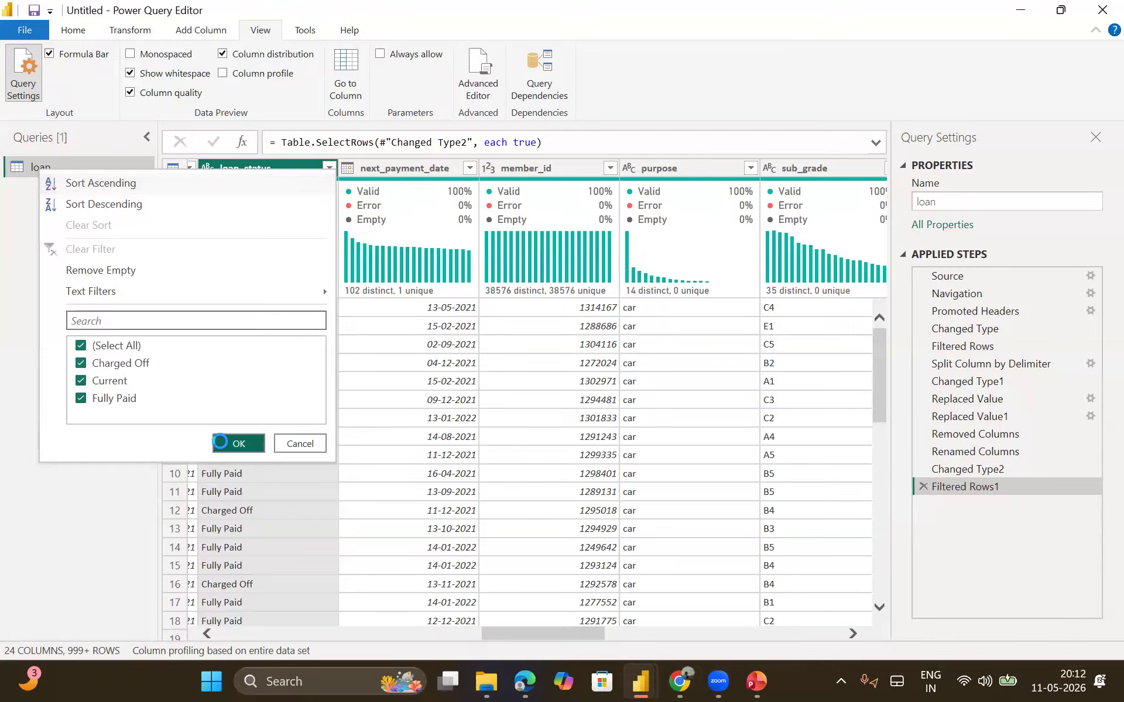
left_click(228, 444)
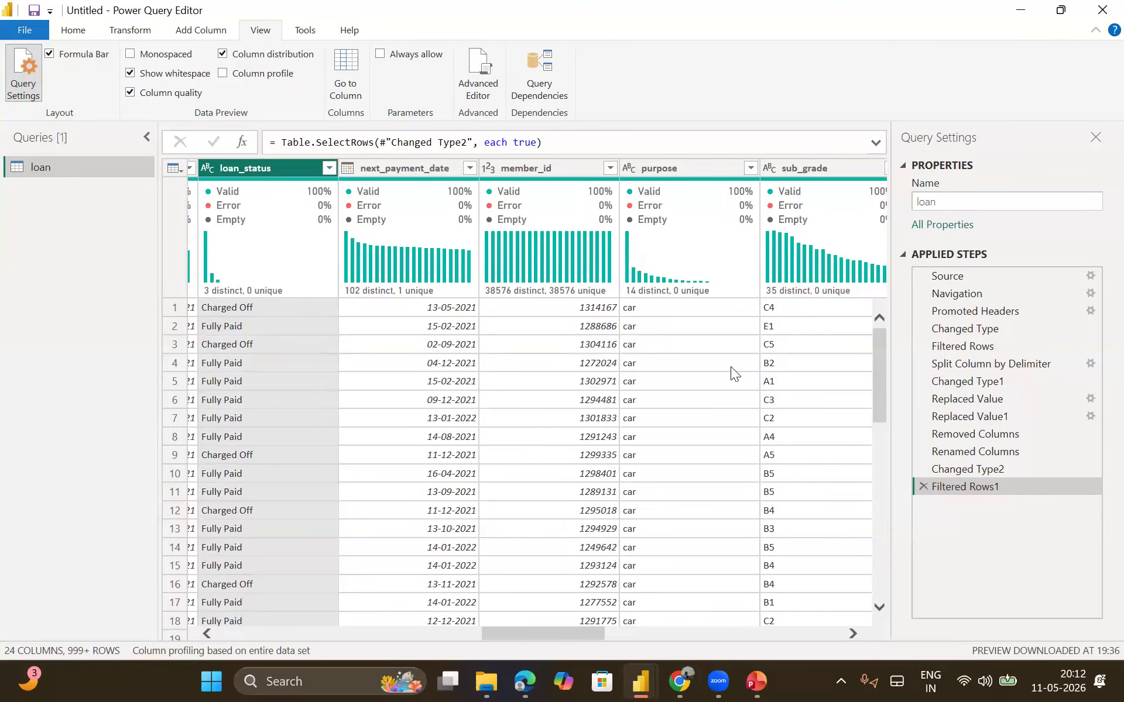
left_click_drag(556, 633, 591, 630)
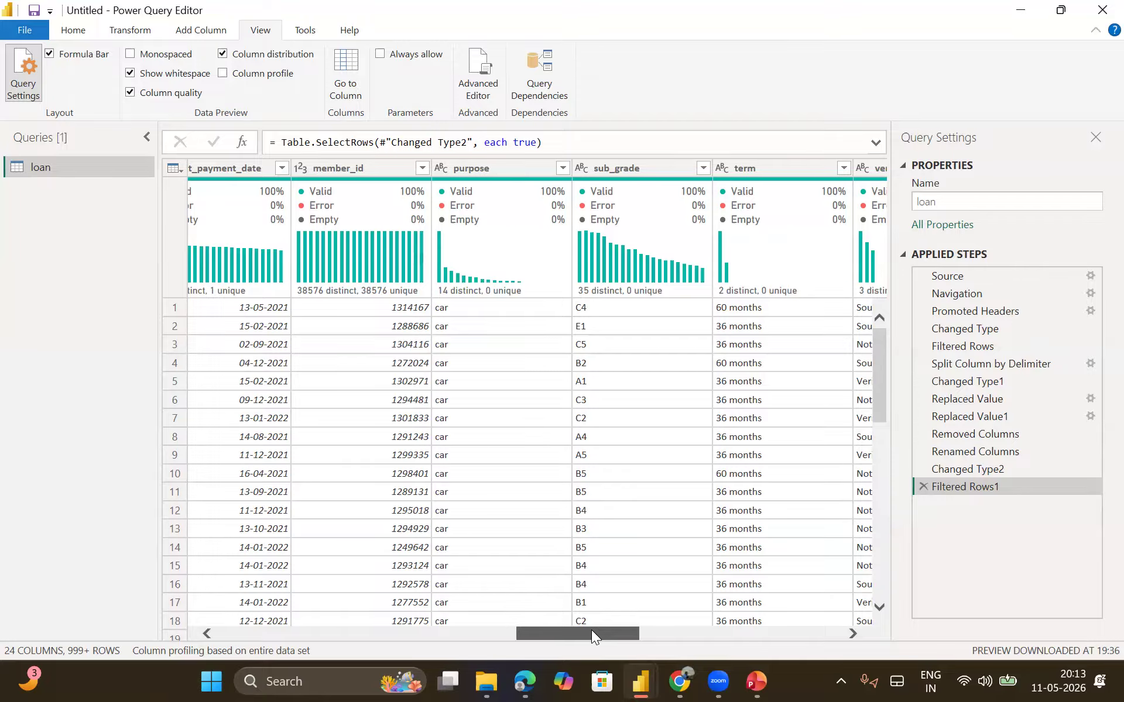
left_click_drag(591, 632, 636, 631)
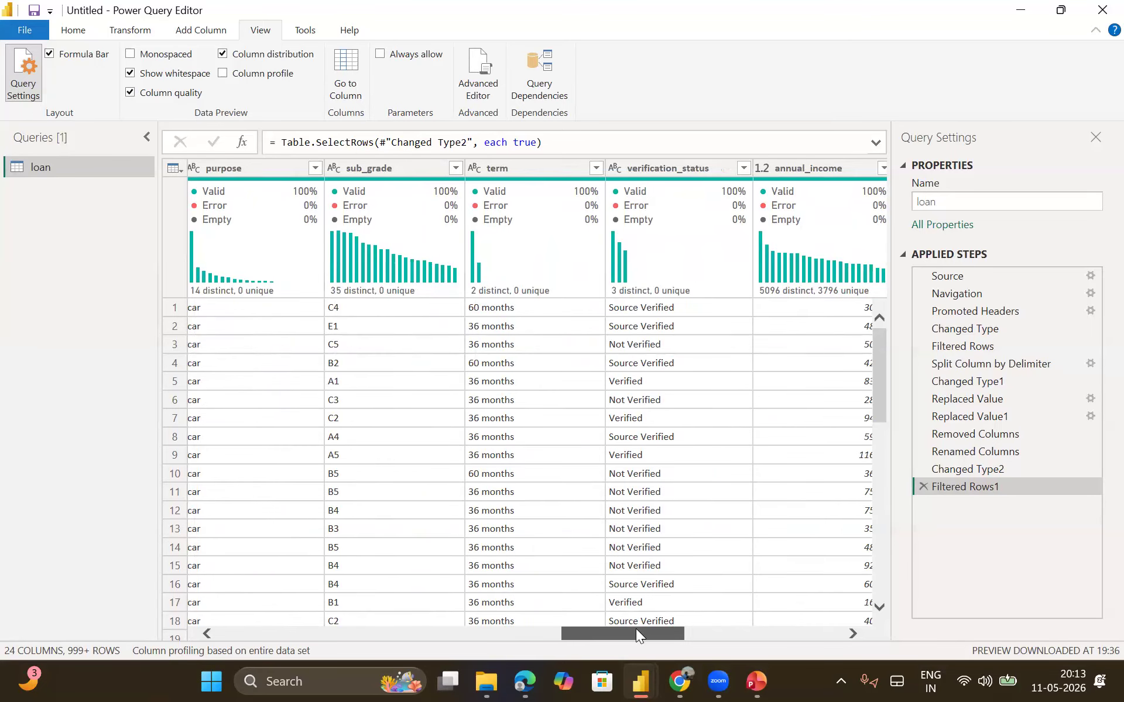
left_click_drag(636, 629, 687, 626)
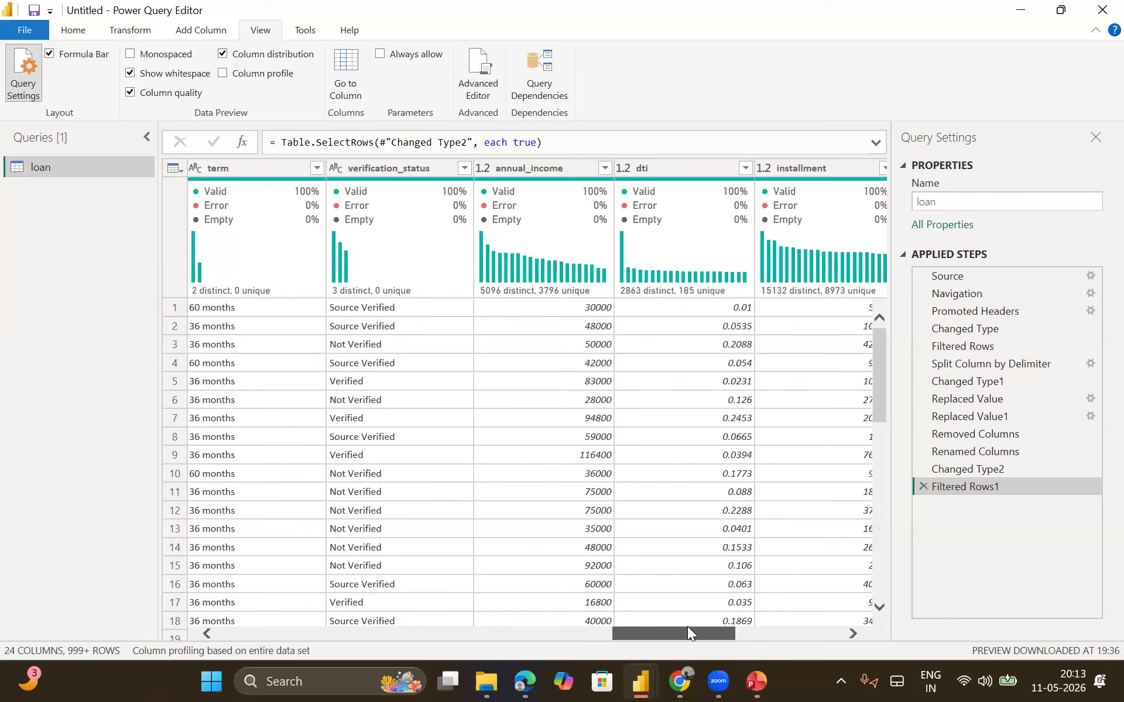
left_click_drag(688, 626, 288, 625)
scroll(352, 432, "left", 2)
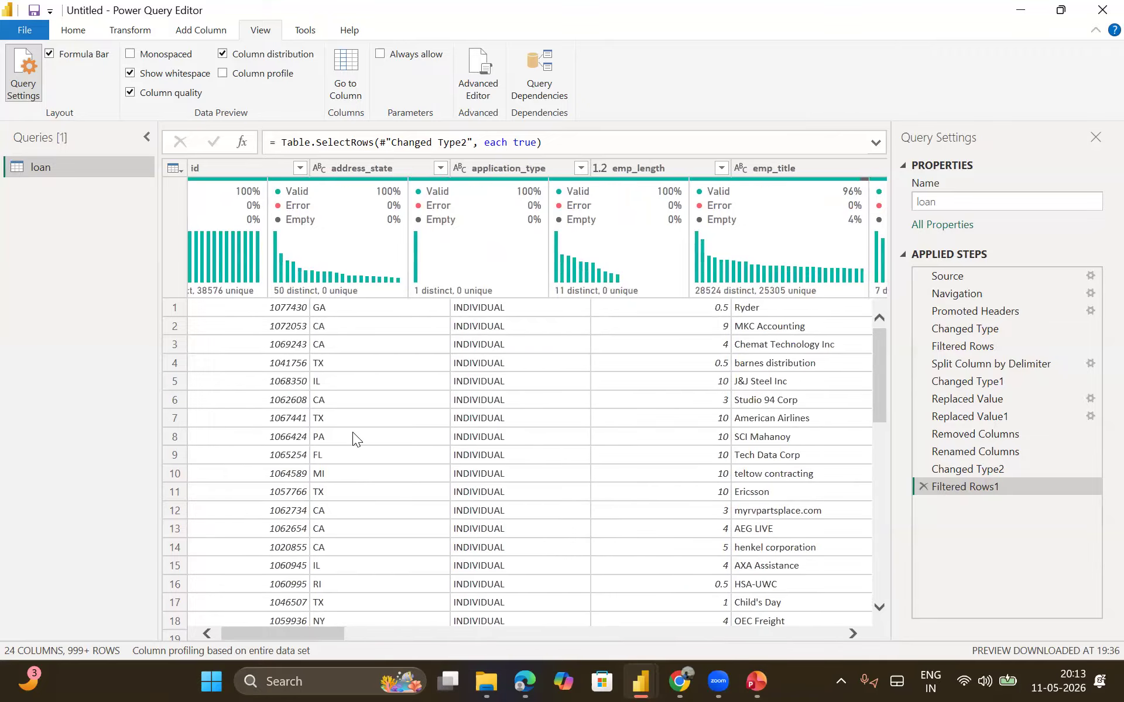
left_click(535, 169)
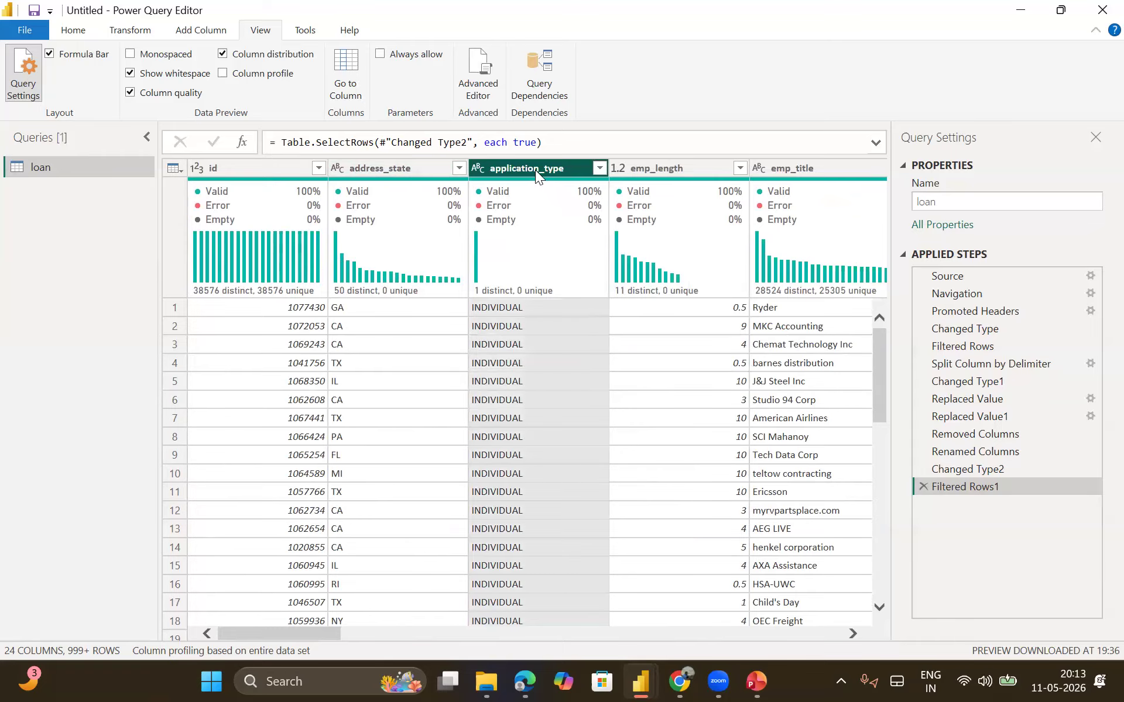
scroll(509, 314, "right", 5)
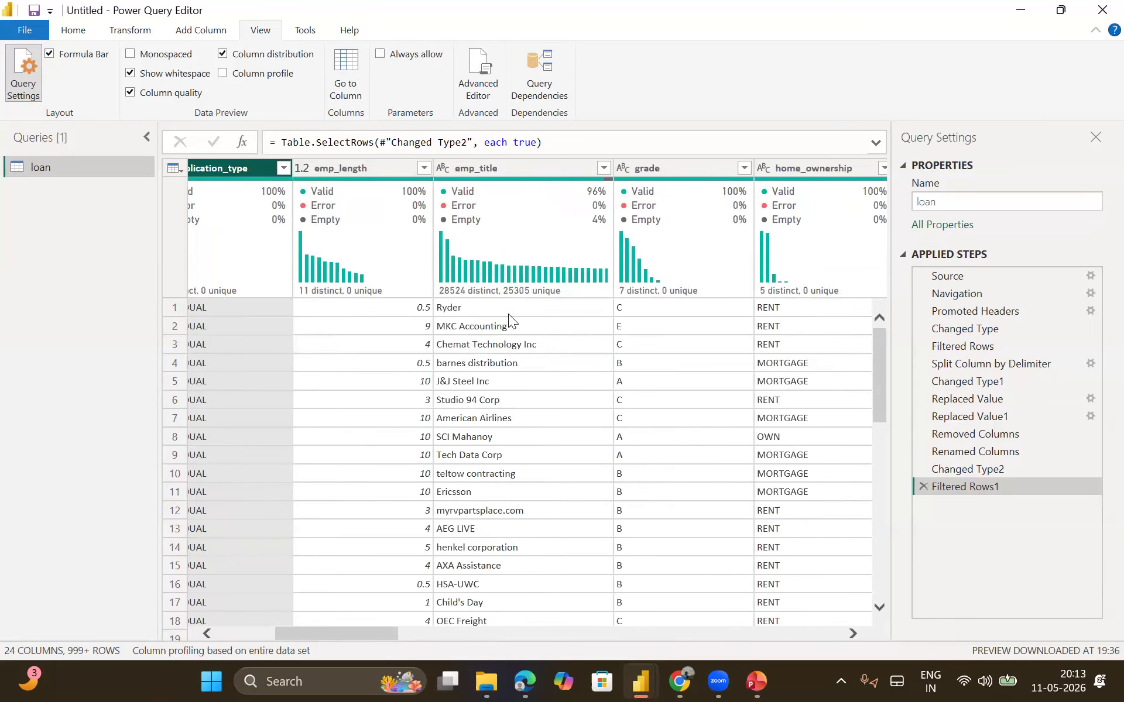
left_click(517, 172, "ctrl")
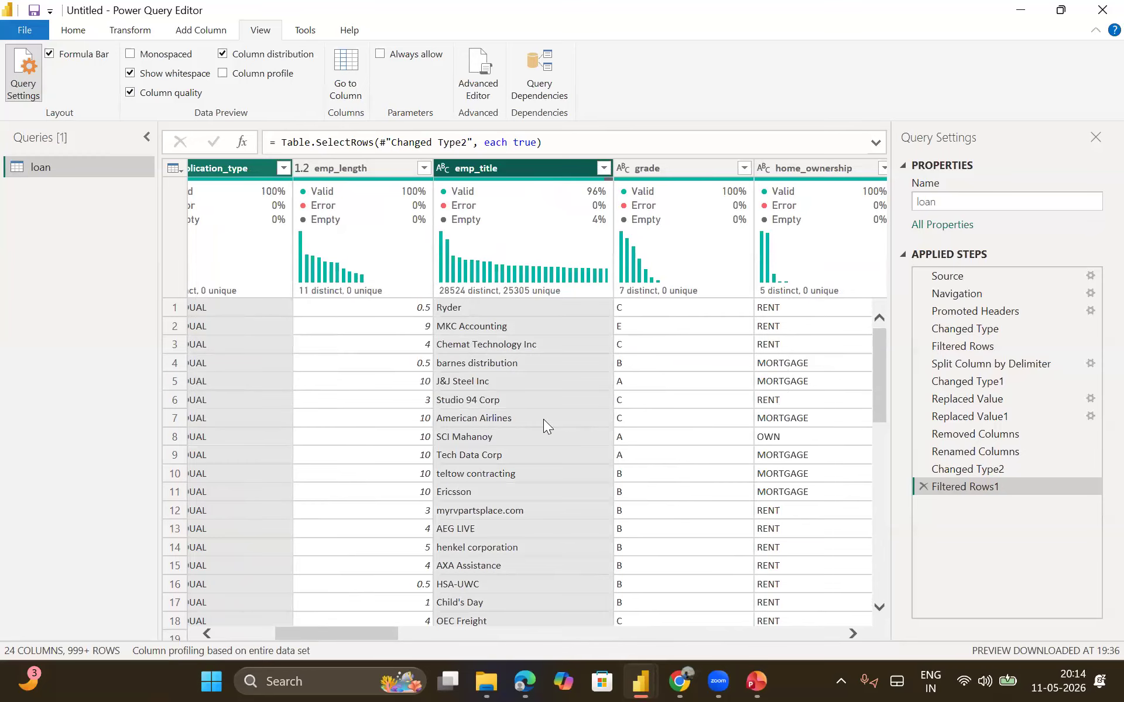
- Remove the sub_grade column from the loan query
scroll(544, 420, "right", 5)
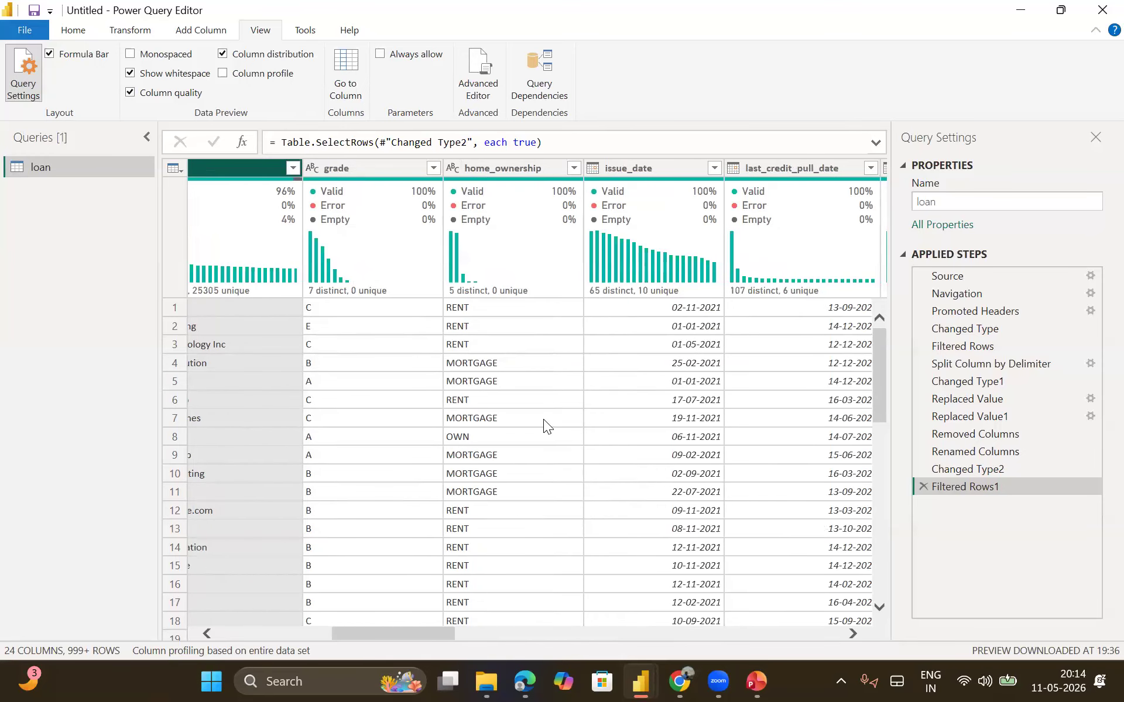
scroll(544, 419, "right", 8)
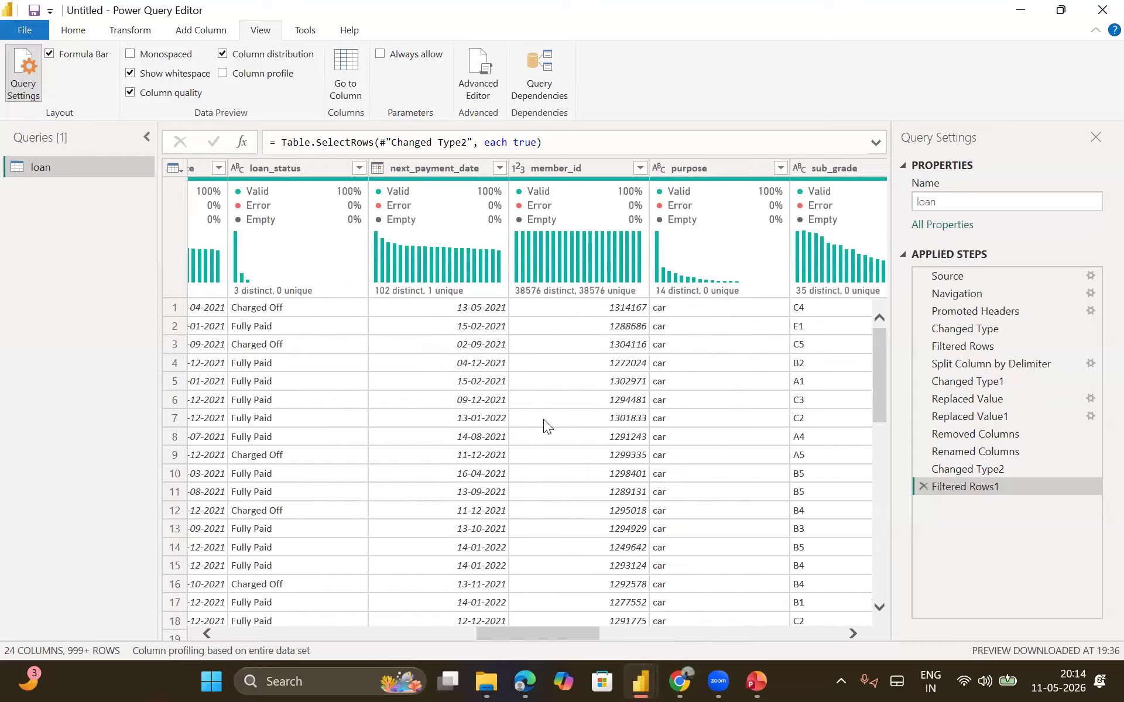
scroll(544, 419, "right", 3)
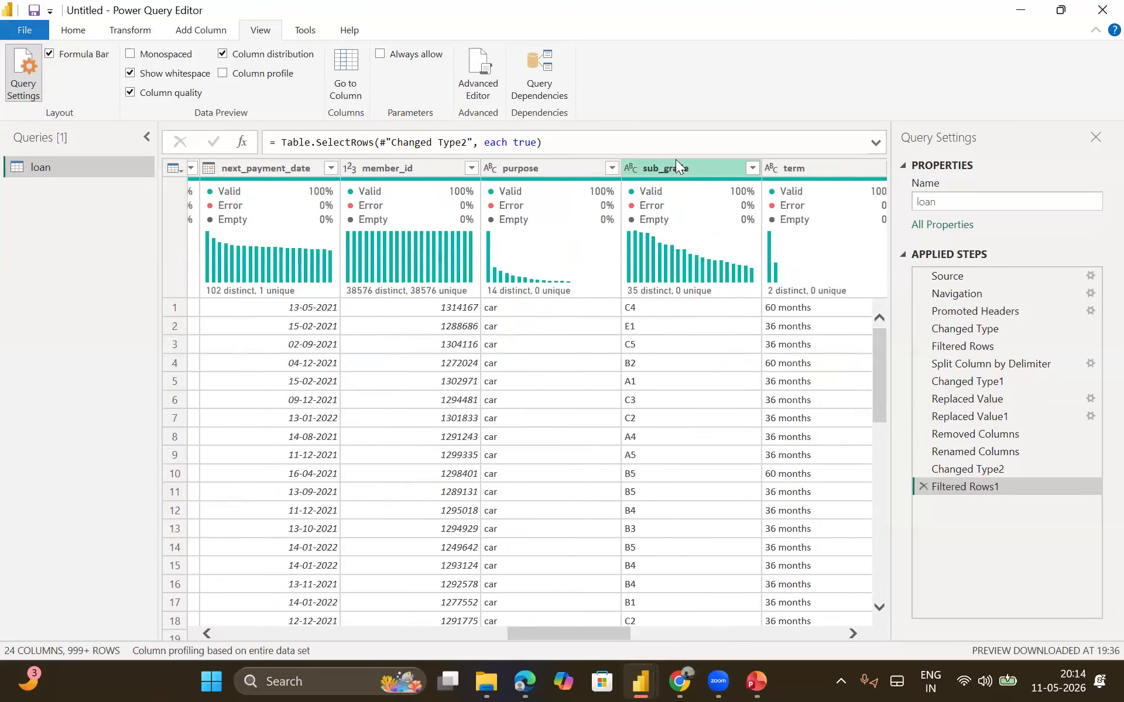
left_click(676, 167)
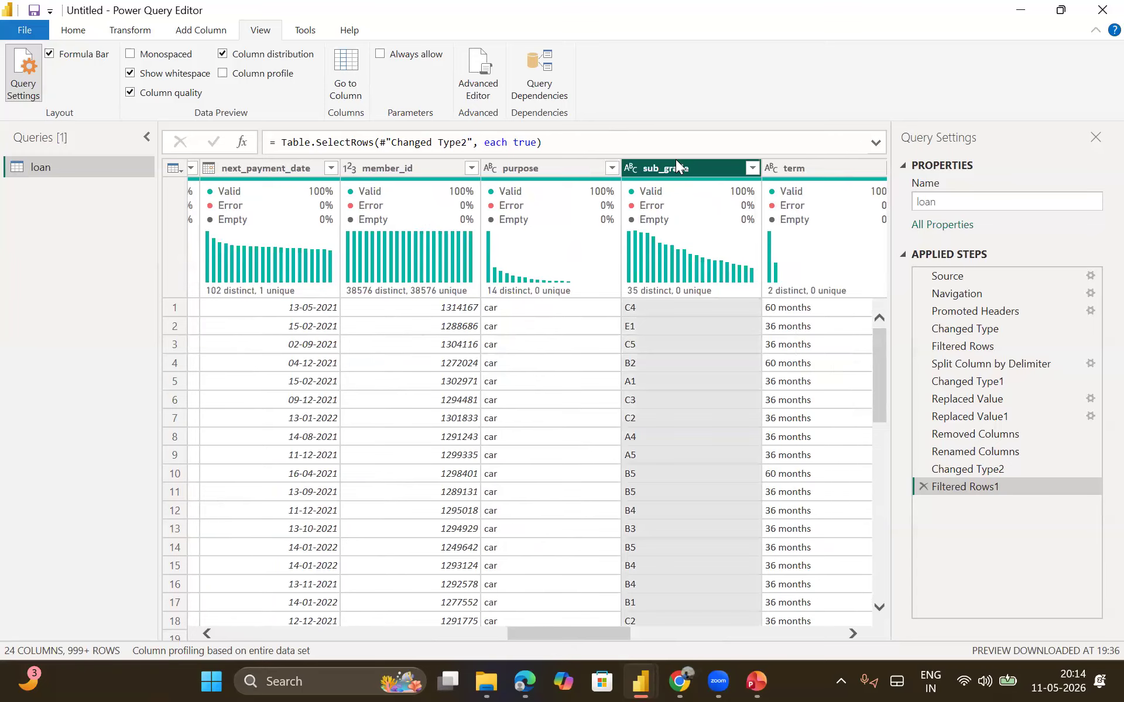
right_click(675, 164)
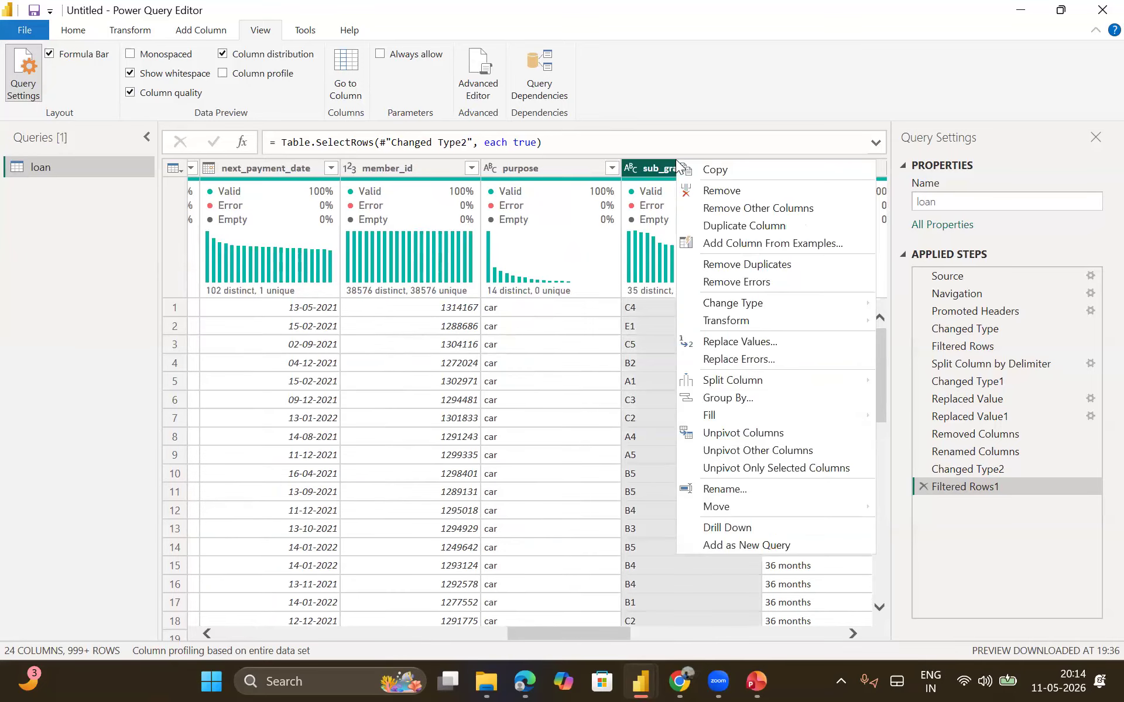
left_click(721, 193)
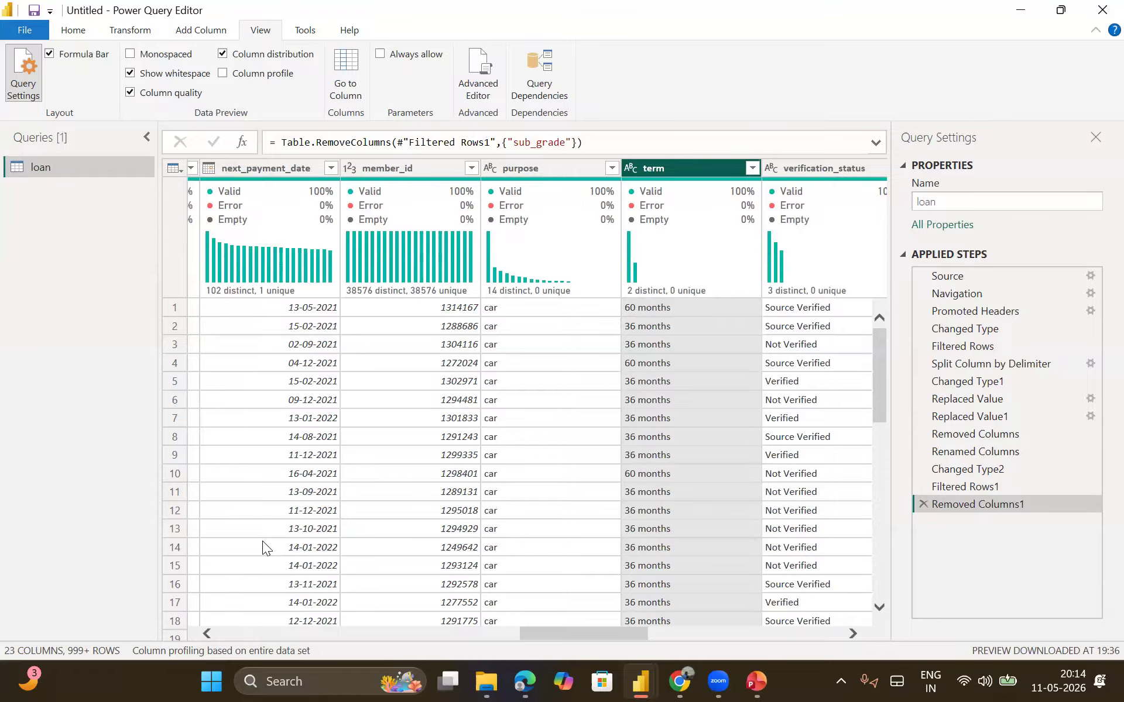
- Remove the application_type column from the loan query
left_click_drag(541, 635, 233, 651)
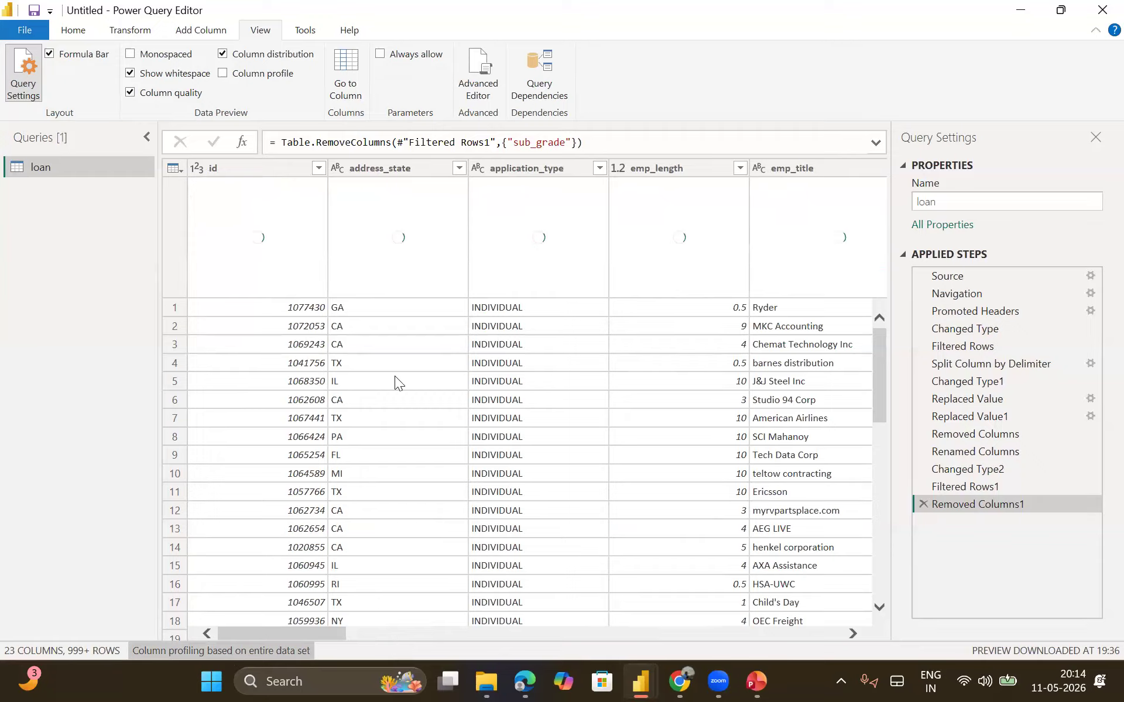
left_click(516, 168)
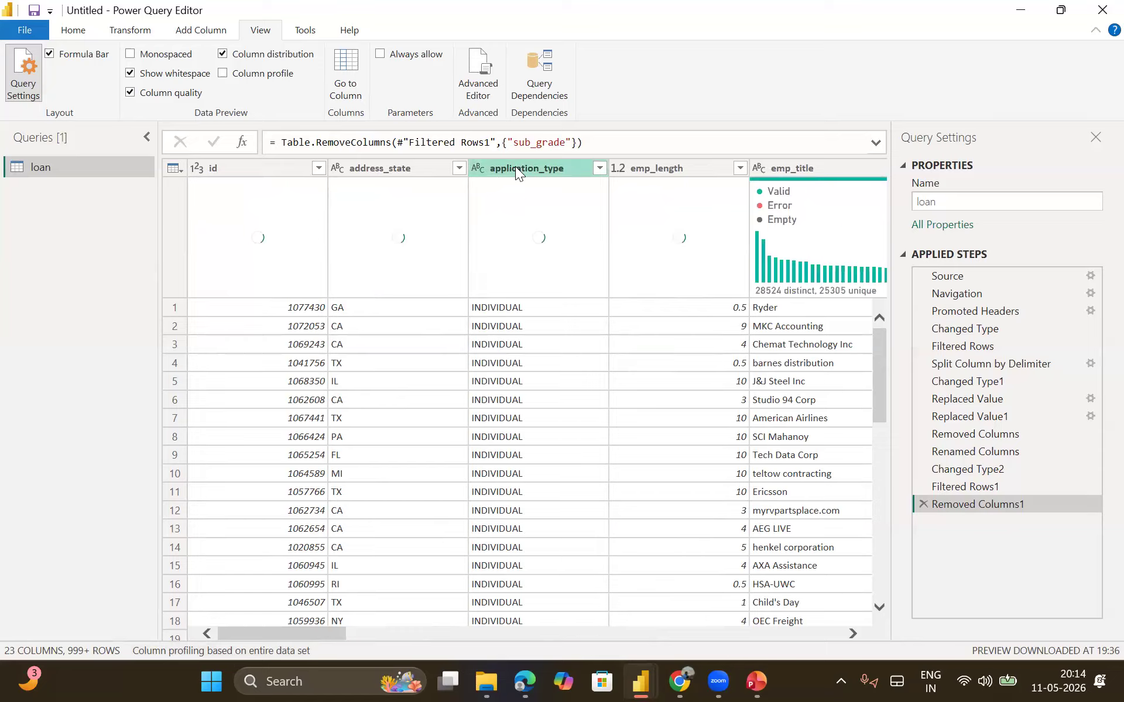
right_click(516, 168)
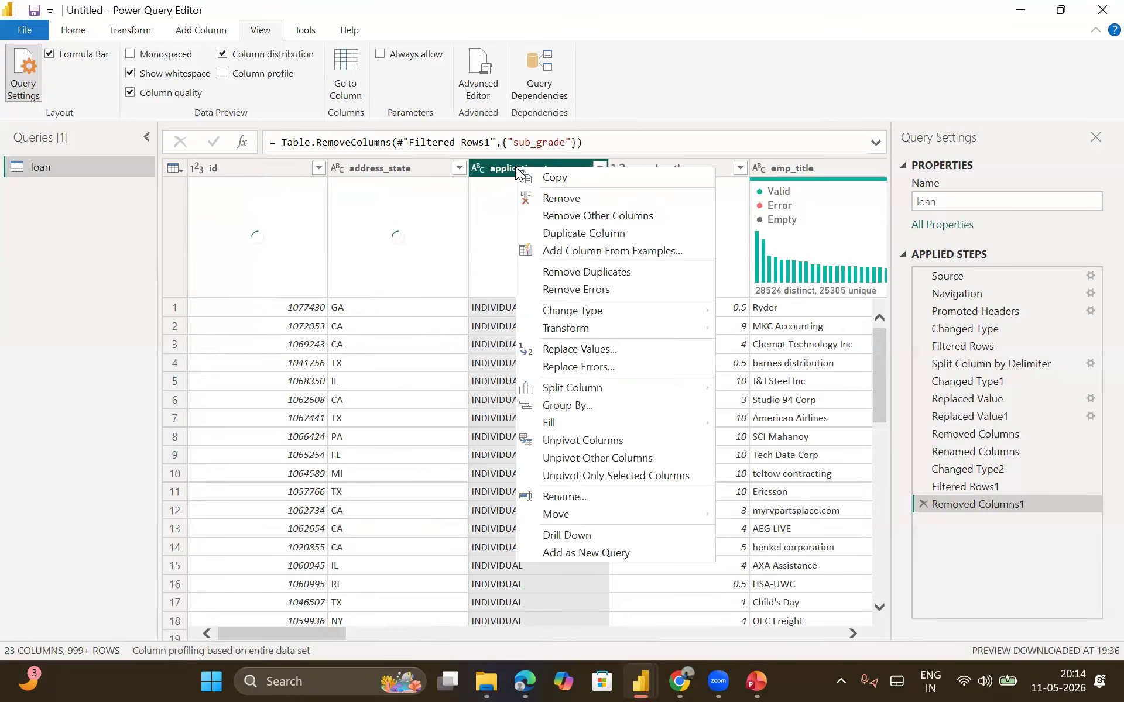
left_click(552, 198)
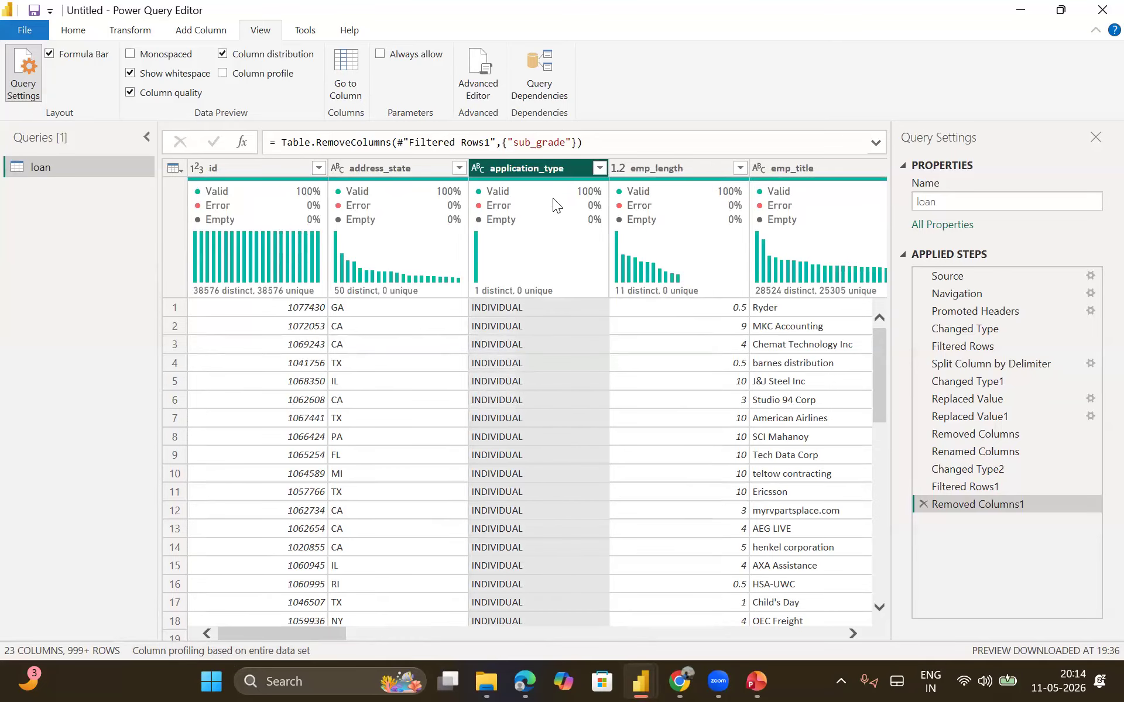
- Remove the emp_title column from the loan query
scroll(548, 352, "right", 3)
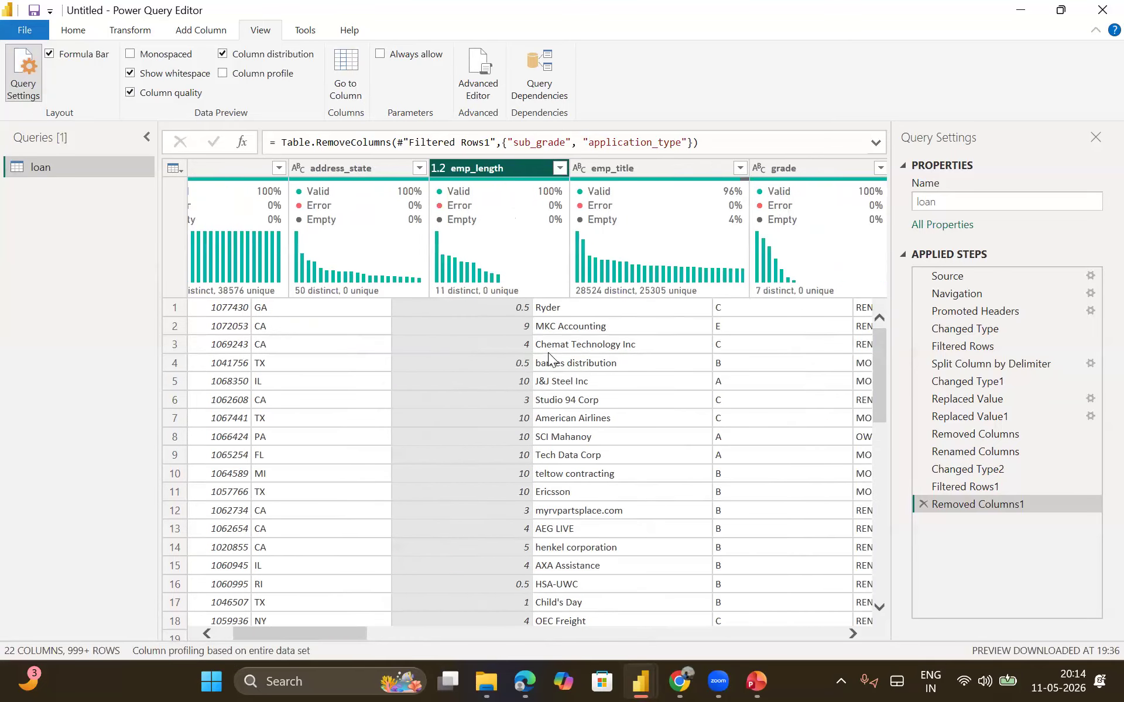
left_click(464, 168)
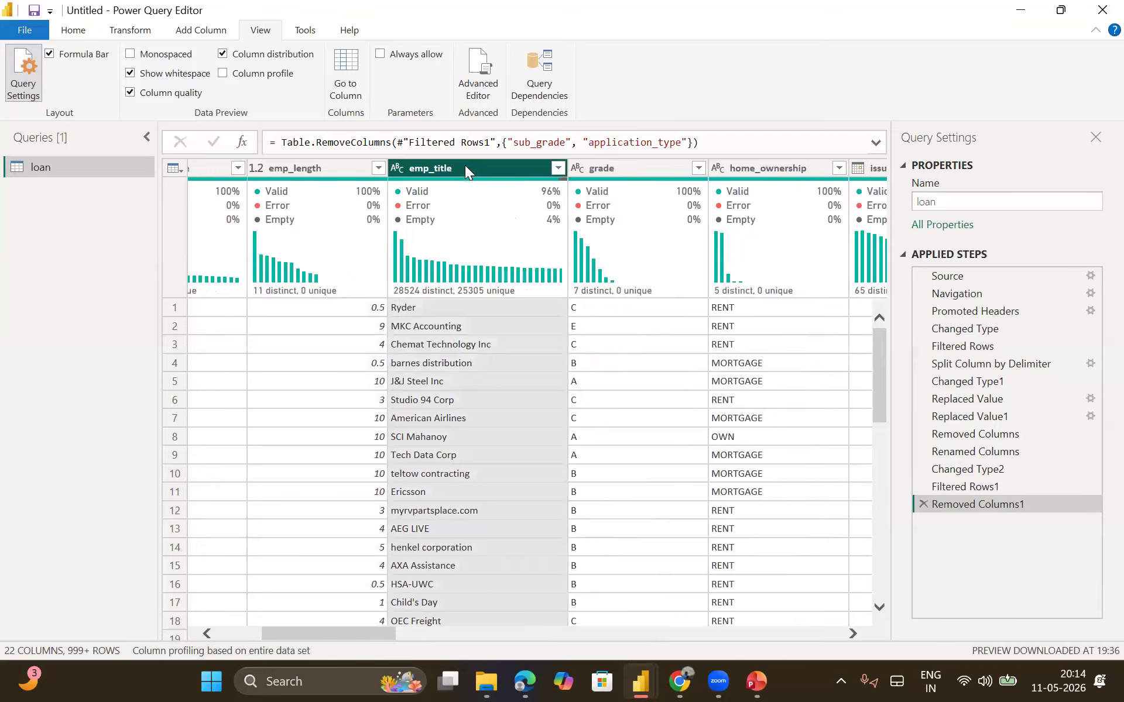
right_click(465, 168)
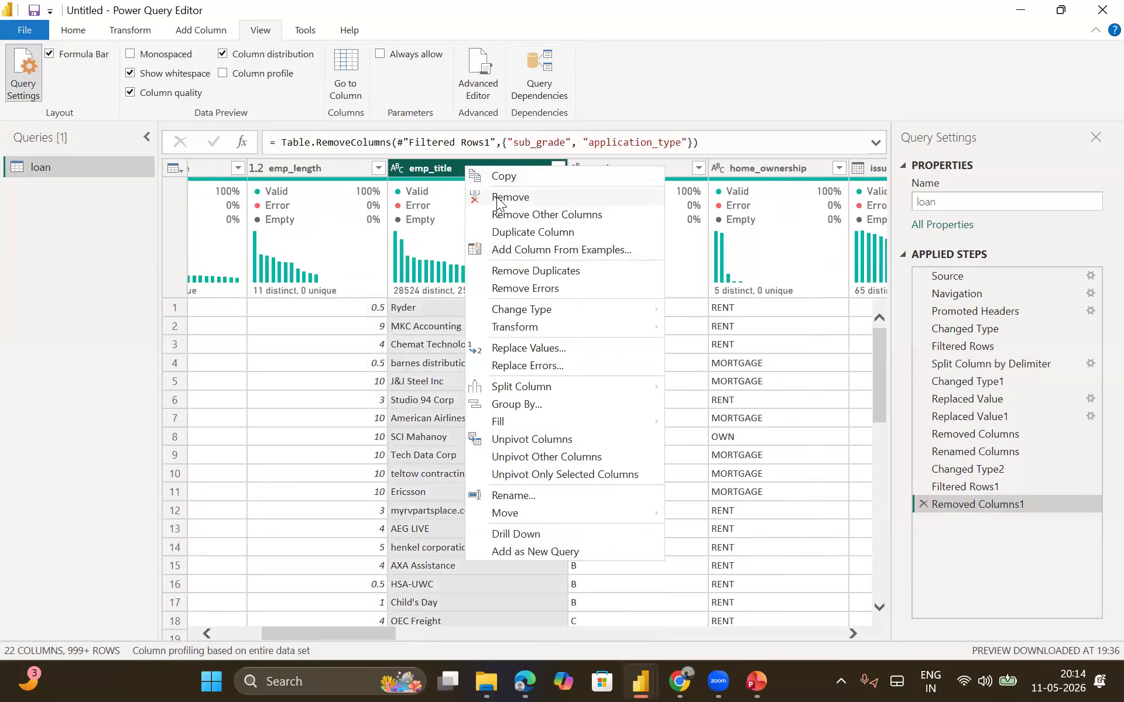
left_click(496, 198)
- Review the remaining loan columns and their profiles from issue_date to total_payment, returning to the id column
scroll(537, 375, "right", 10)
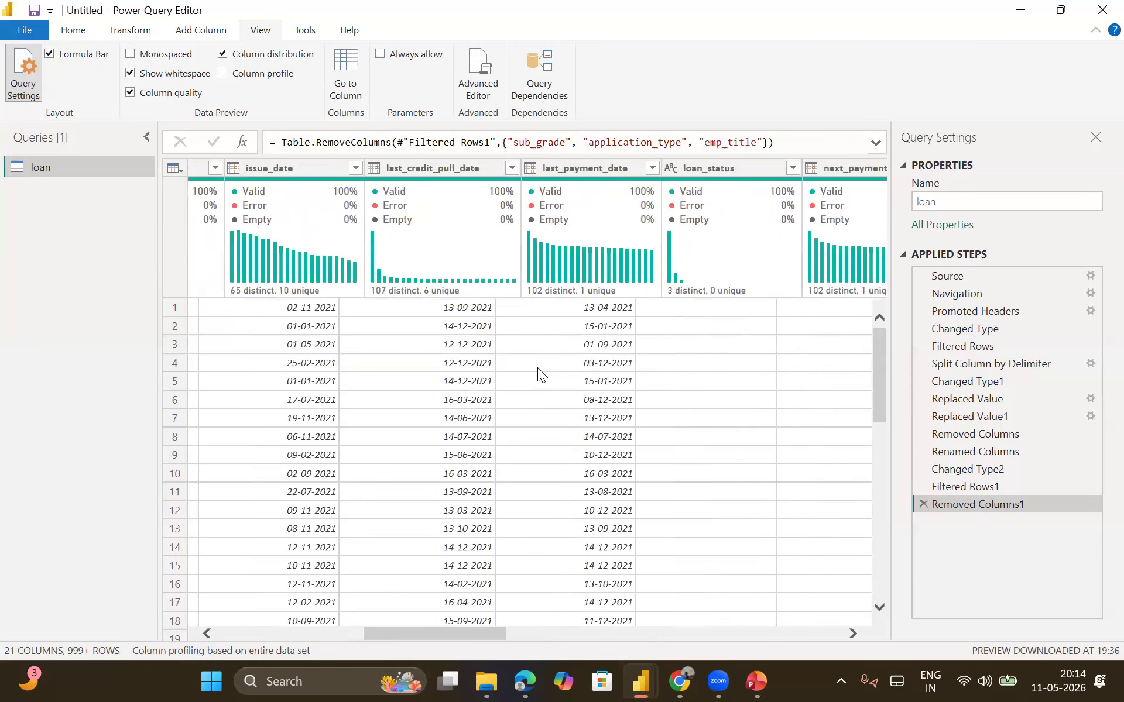
scroll(537, 368, "right", 6)
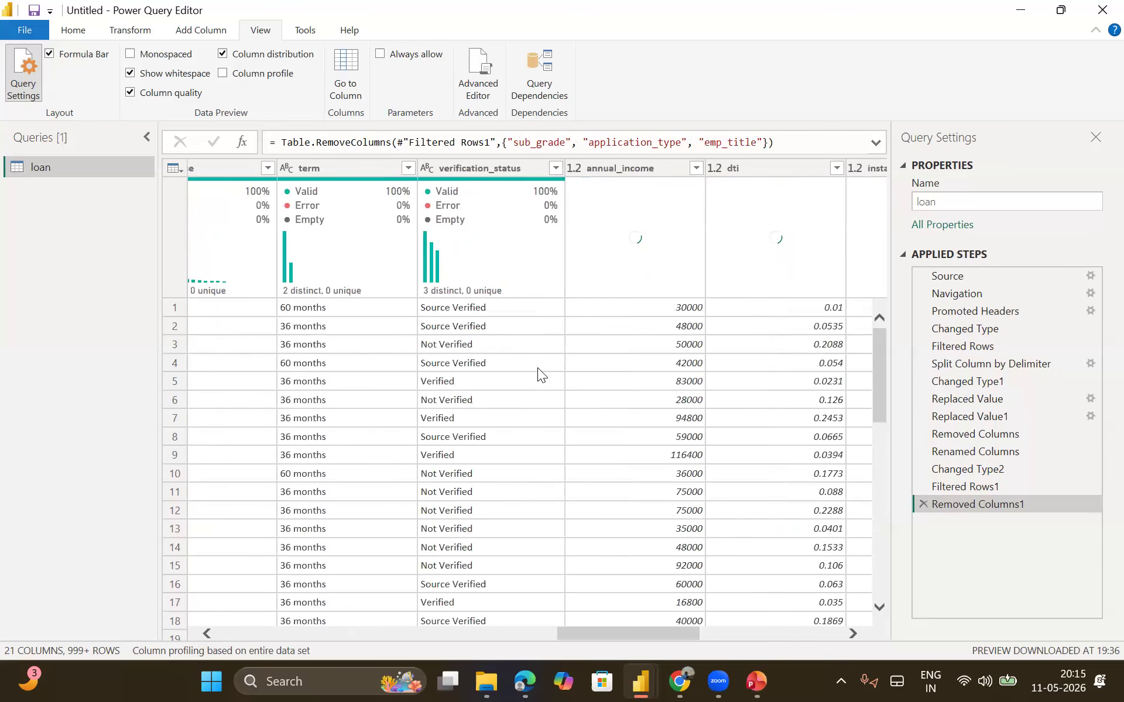
scroll(538, 368, "right", 8)
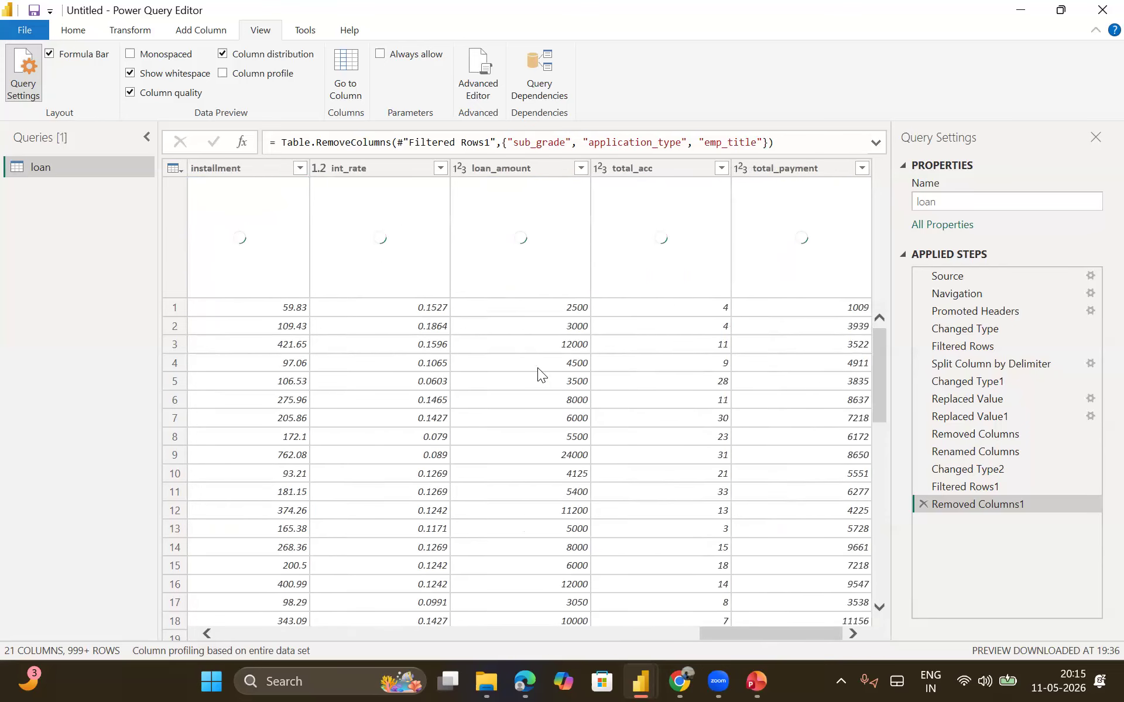
scroll(538, 368, "left", 8)
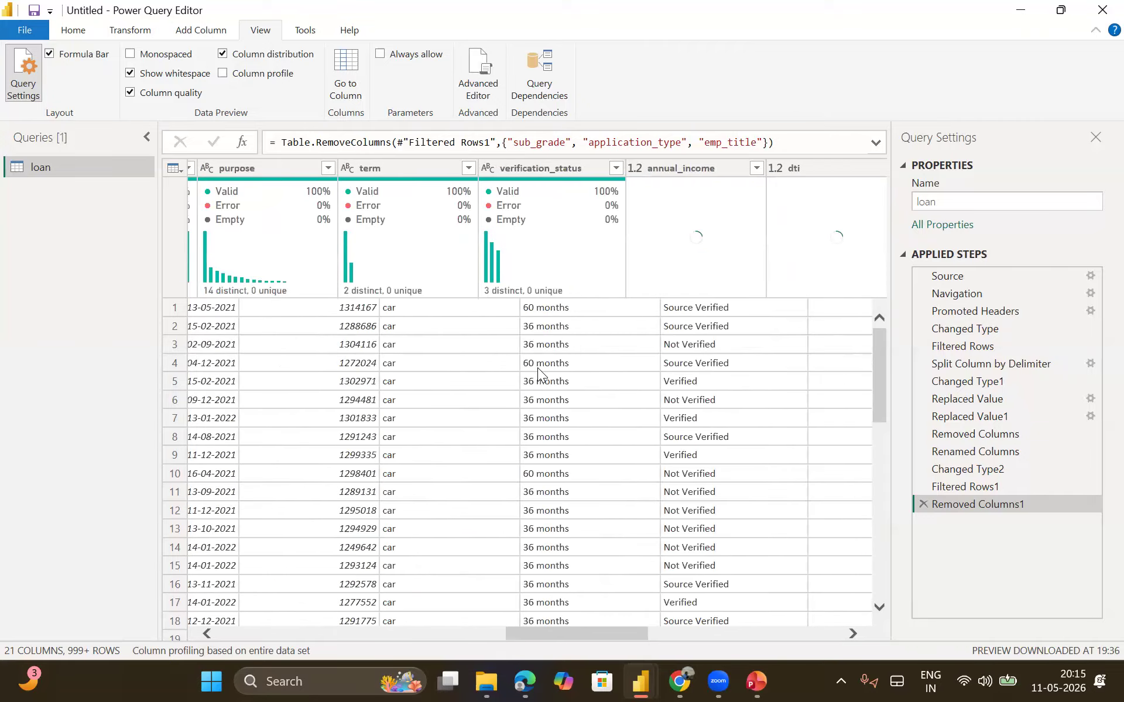
scroll(538, 368, "left", 8)
scroll(538, 368, "left", 5)
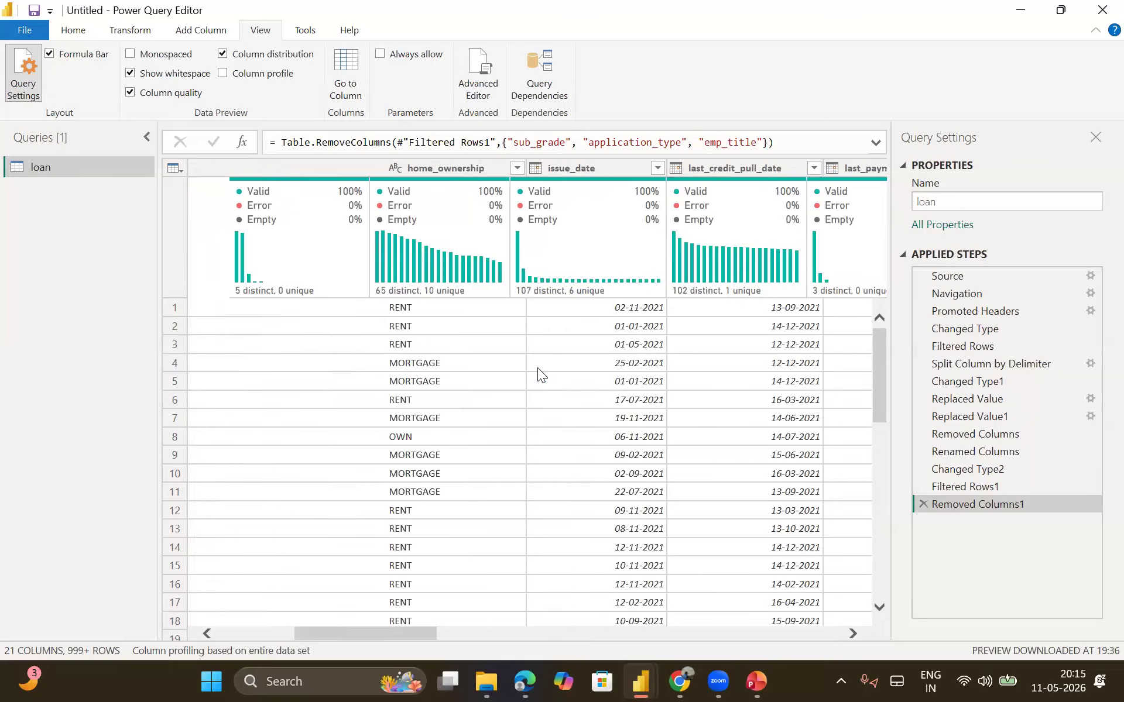
scroll(538, 368, "right", 6)
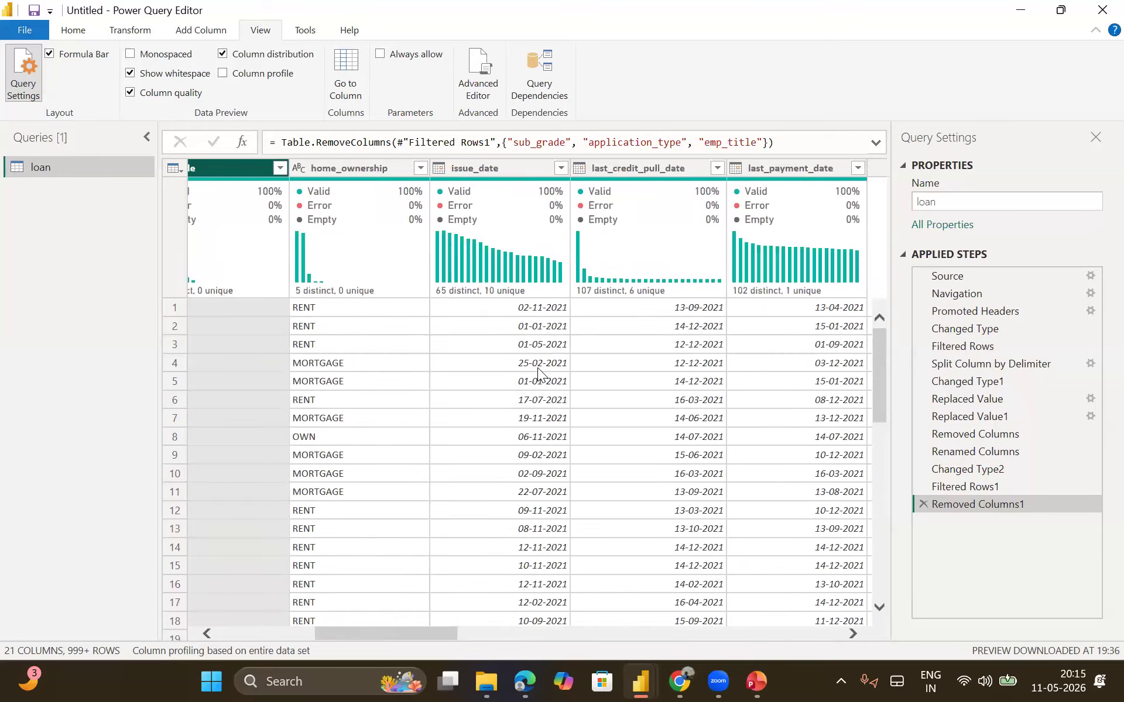
scroll(537, 368, "right", 2)
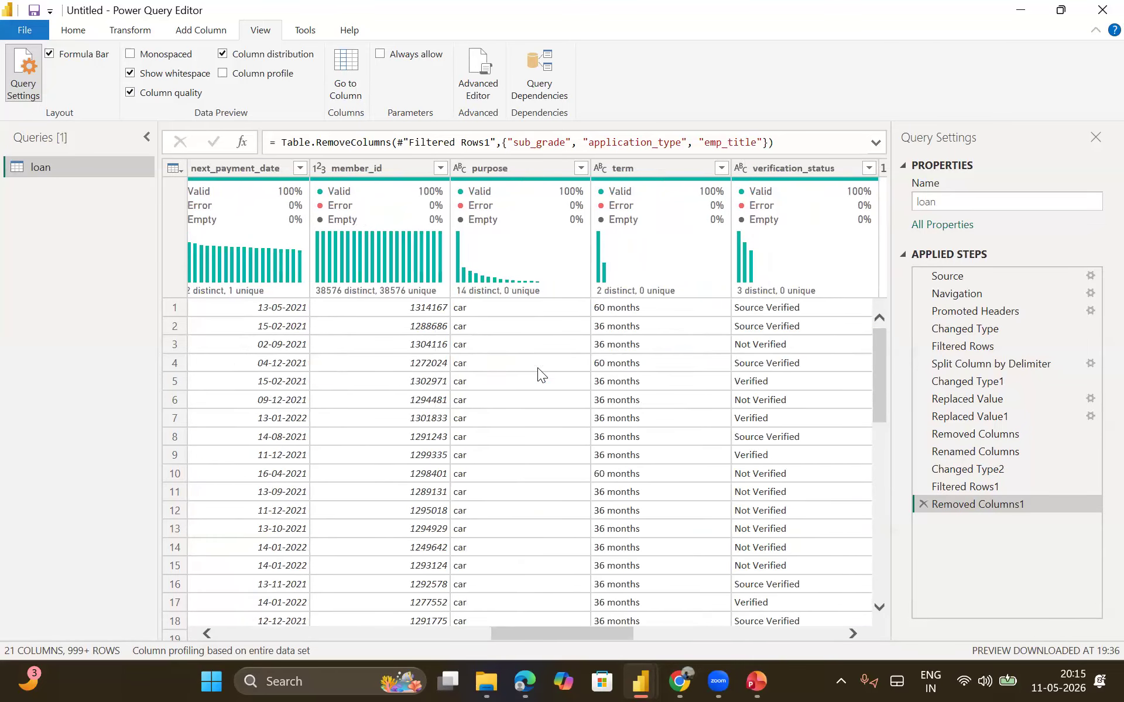
scroll(537, 368, "right", 5)
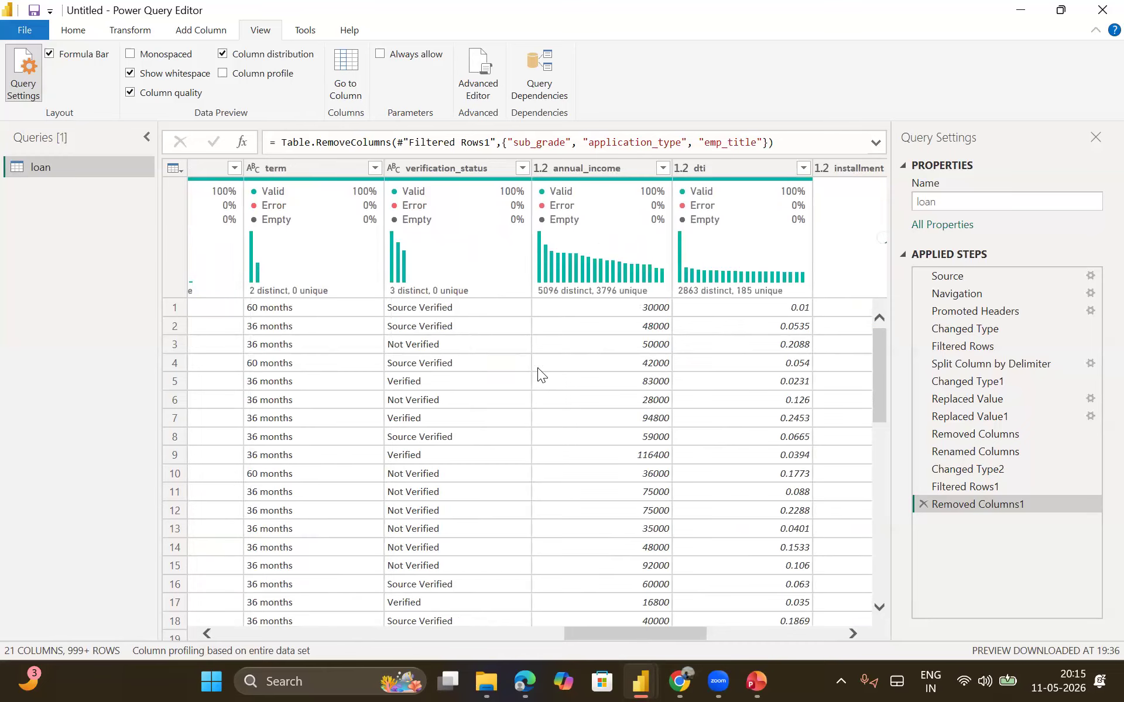
scroll(498, 394, "left", 5)
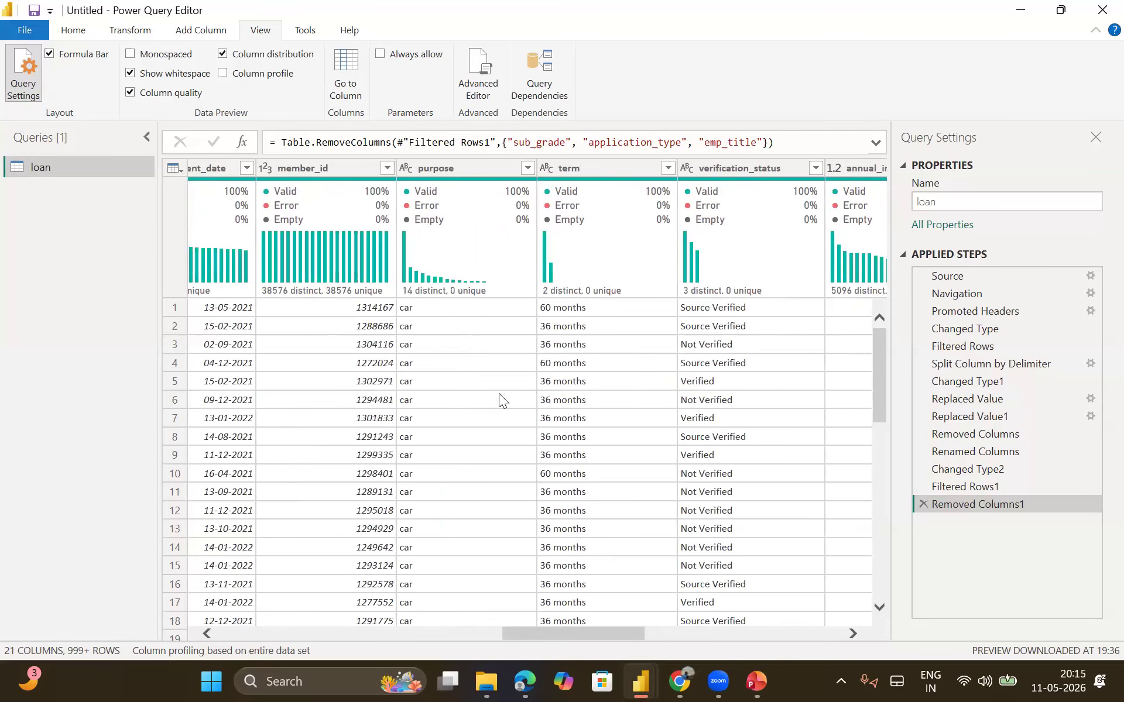
scroll(499, 394, "left", 3)
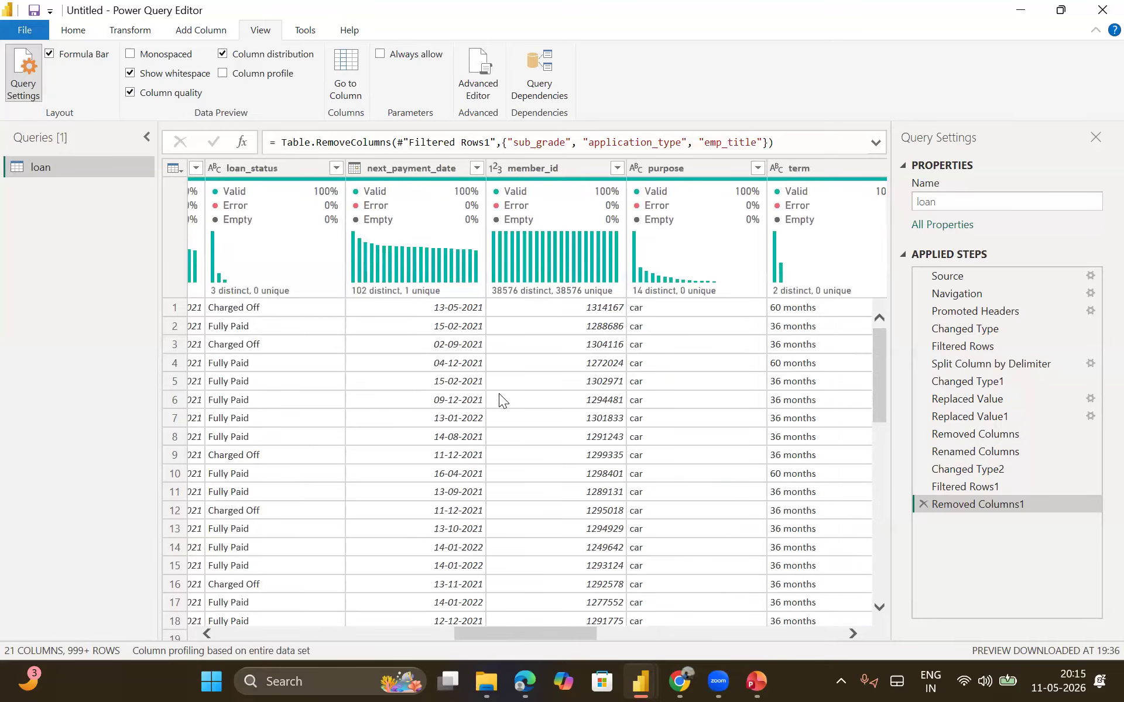
scroll(499, 394, "left", 7)
scroll(499, 394, "left", 4)
scroll(499, 394, "left", 3)
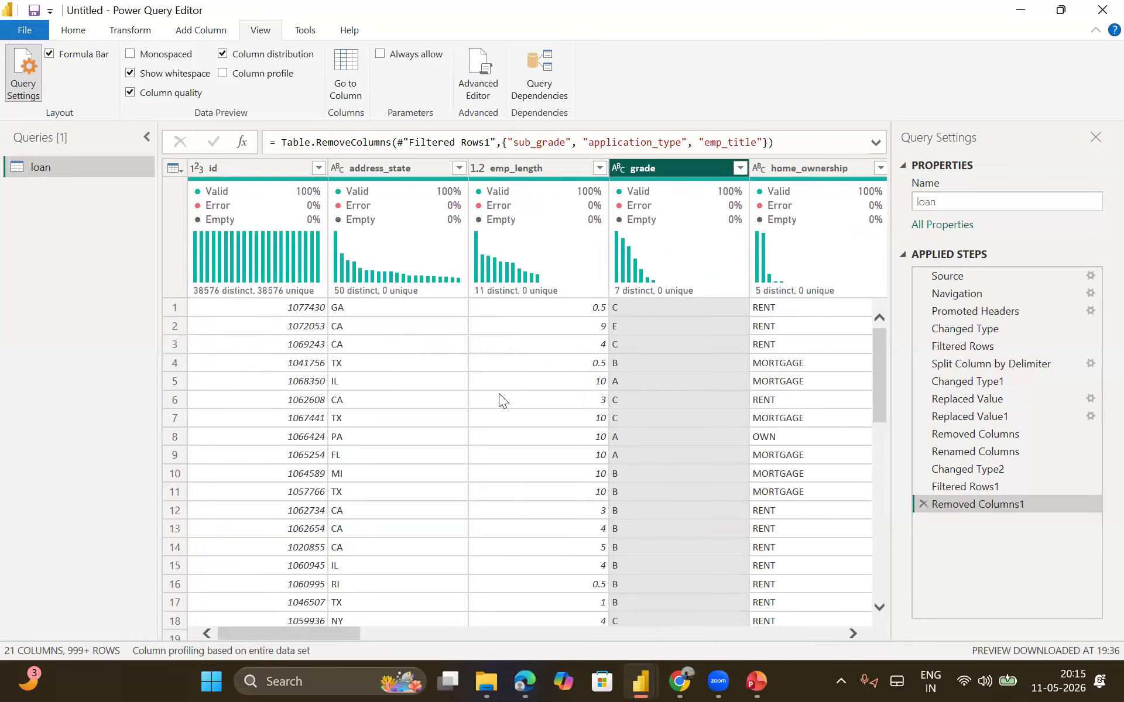
- Examine the column quality and distribution from address_state through total_payment and back to grade for further unneeded columns
scroll(500, 395, "right", 10)
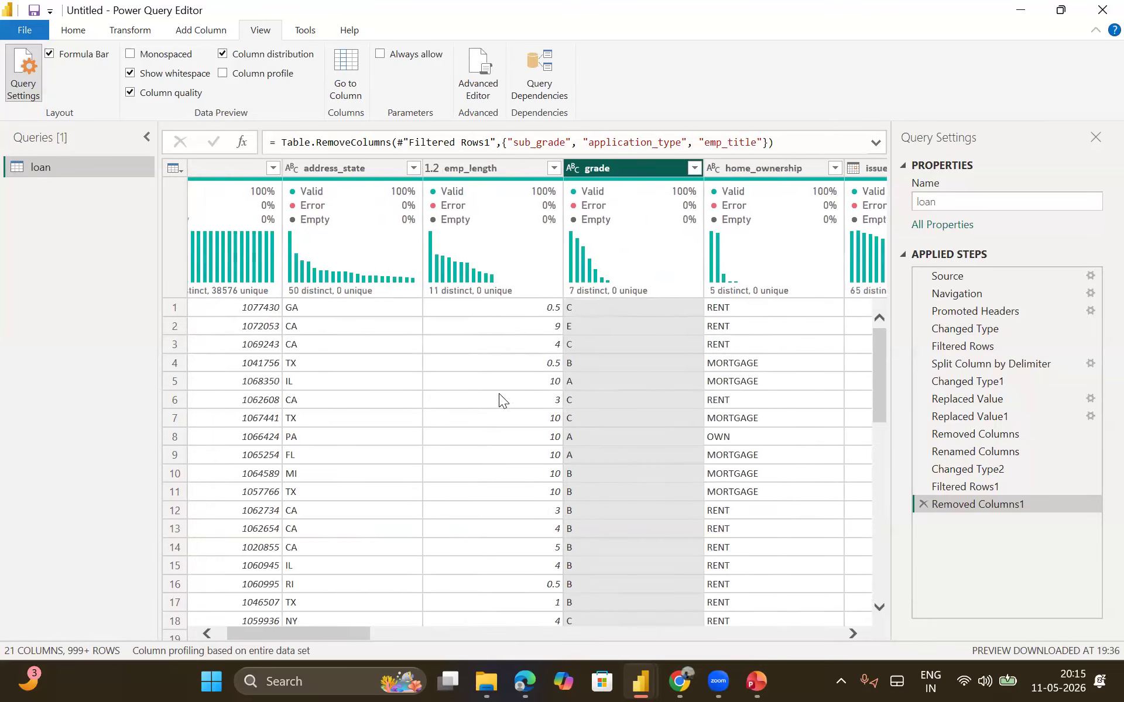
scroll(500, 395, "right", 6)
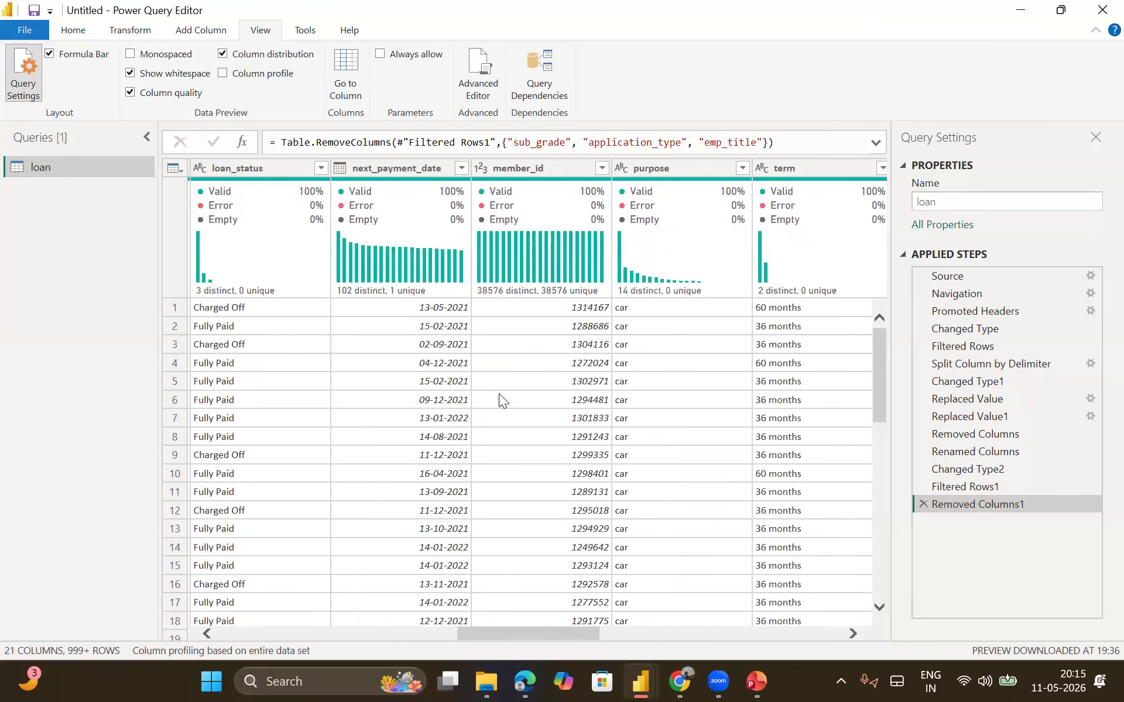
scroll(499, 394, "right", 4)
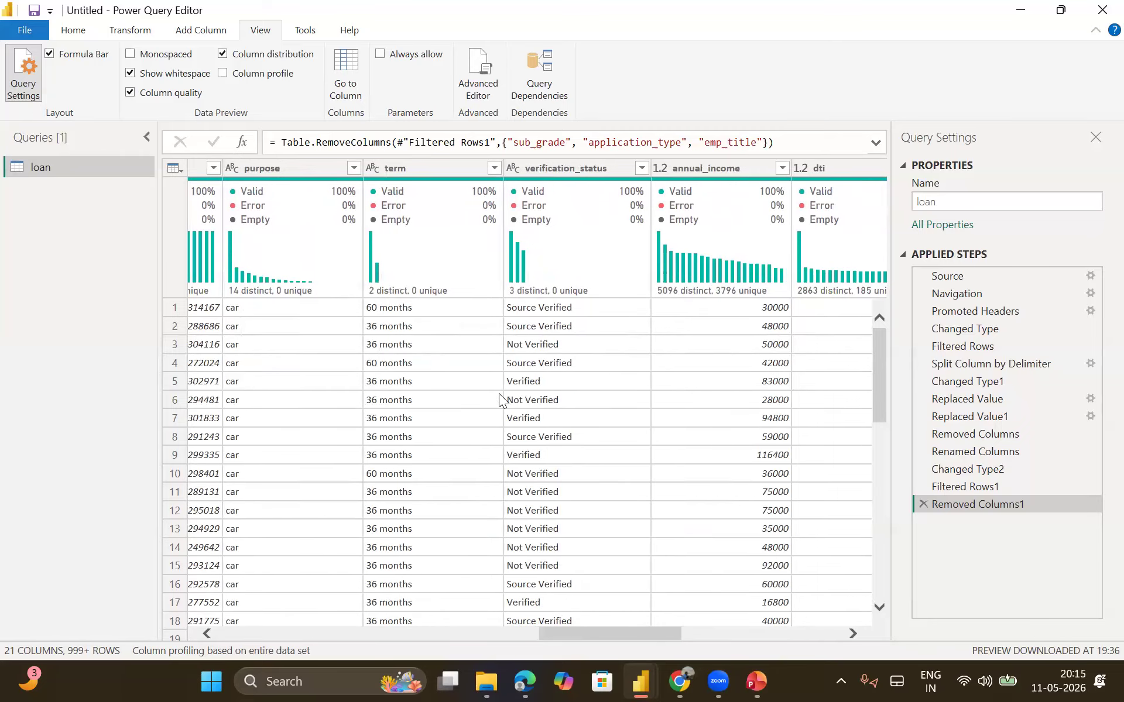
scroll(499, 394, "right", 2)
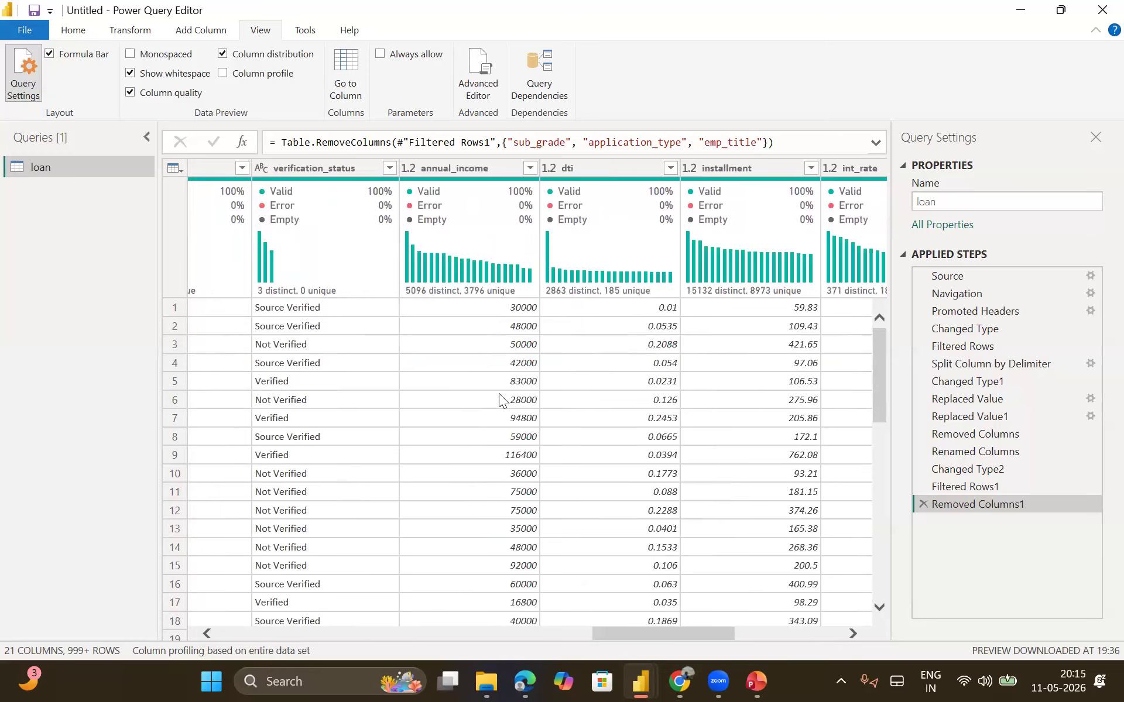
scroll(499, 393, "right", 4)
scroll(499, 394, "right", 2)
scroll(499, 394, "down", 1)
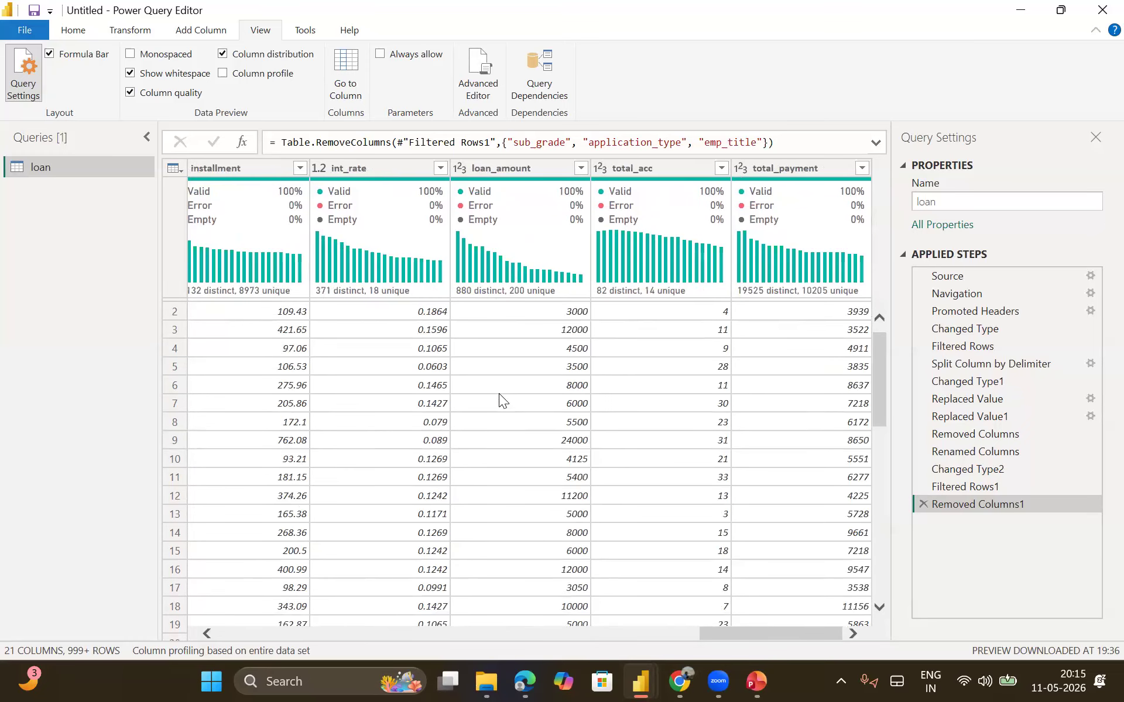
scroll(499, 394, "left", 6)
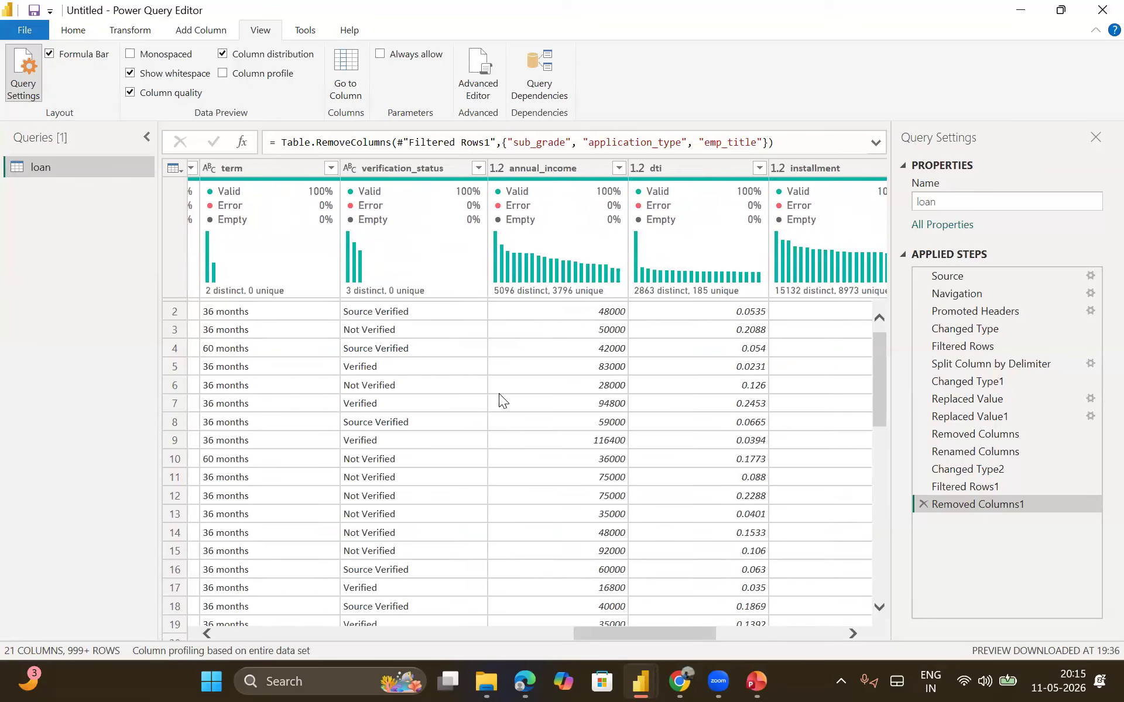
scroll(498, 393, "left", 4)
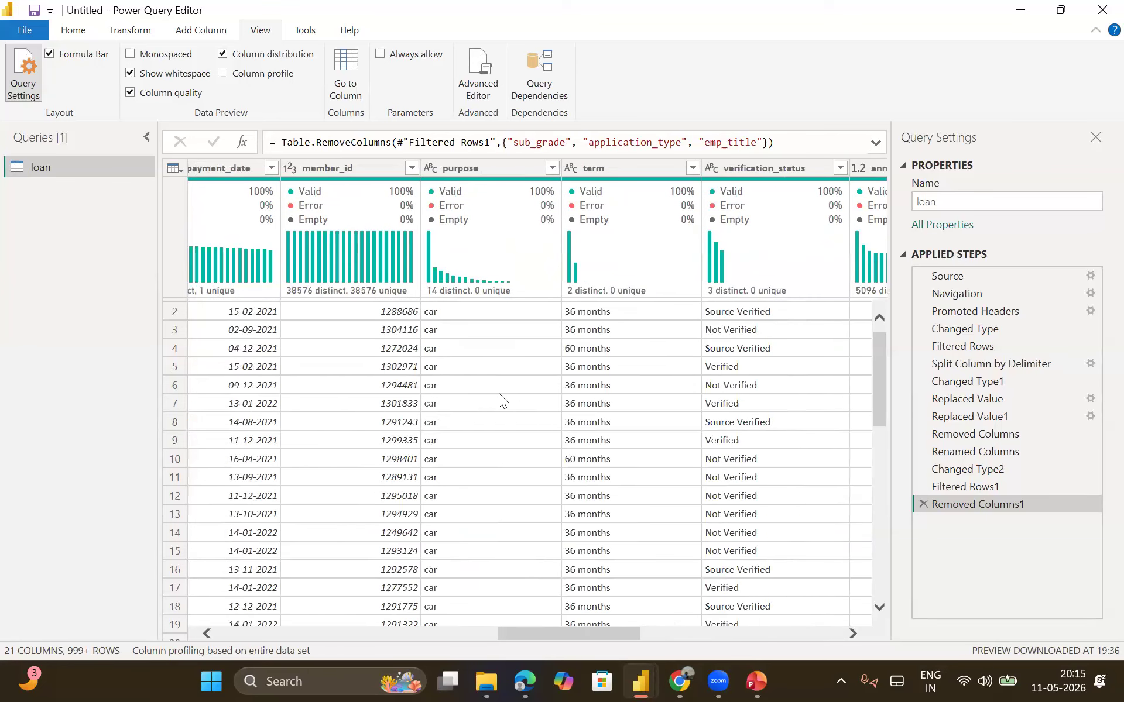
scroll(499, 394, "left", 3)
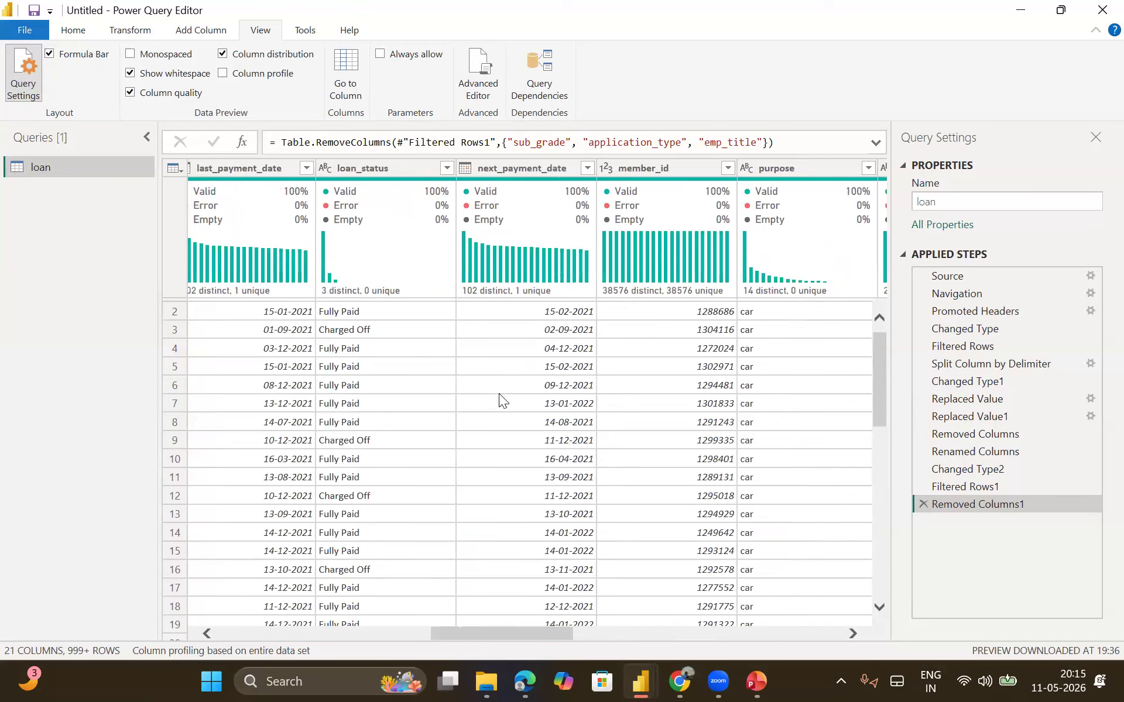
scroll(499, 394, "left", 3)
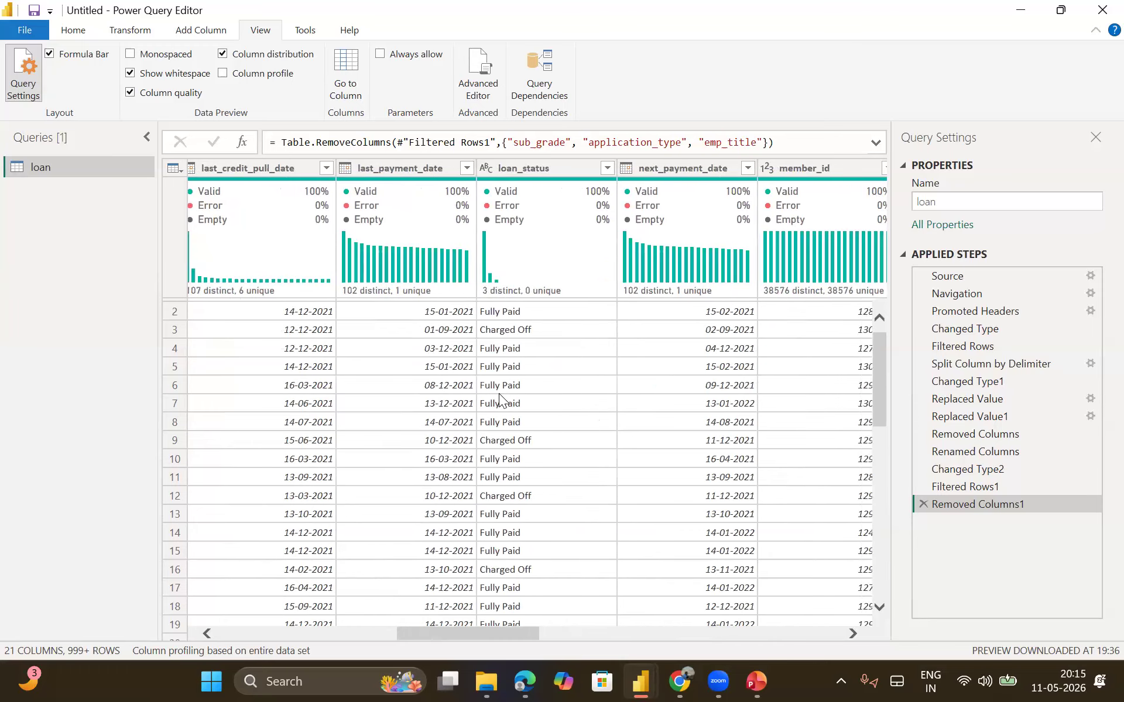
scroll(499, 394, "left", 3)
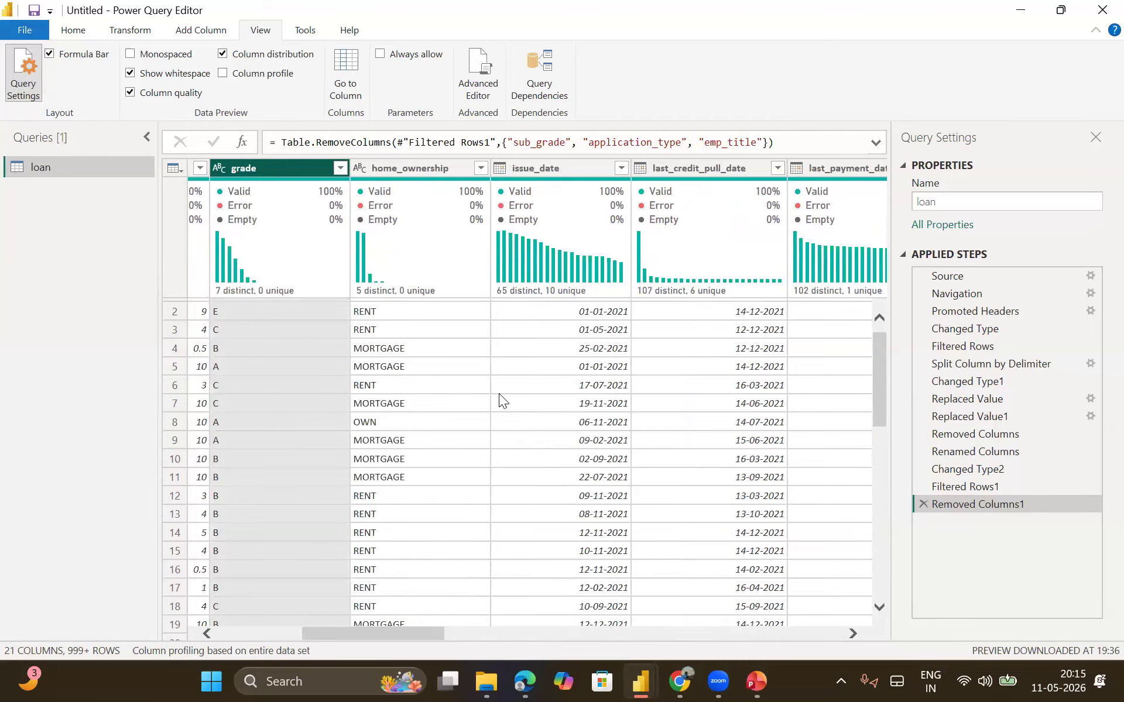
- Examine the profiles of the date, status and numeric columns from issue_date to total_payment once more
scroll(499, 394, "right", 2)
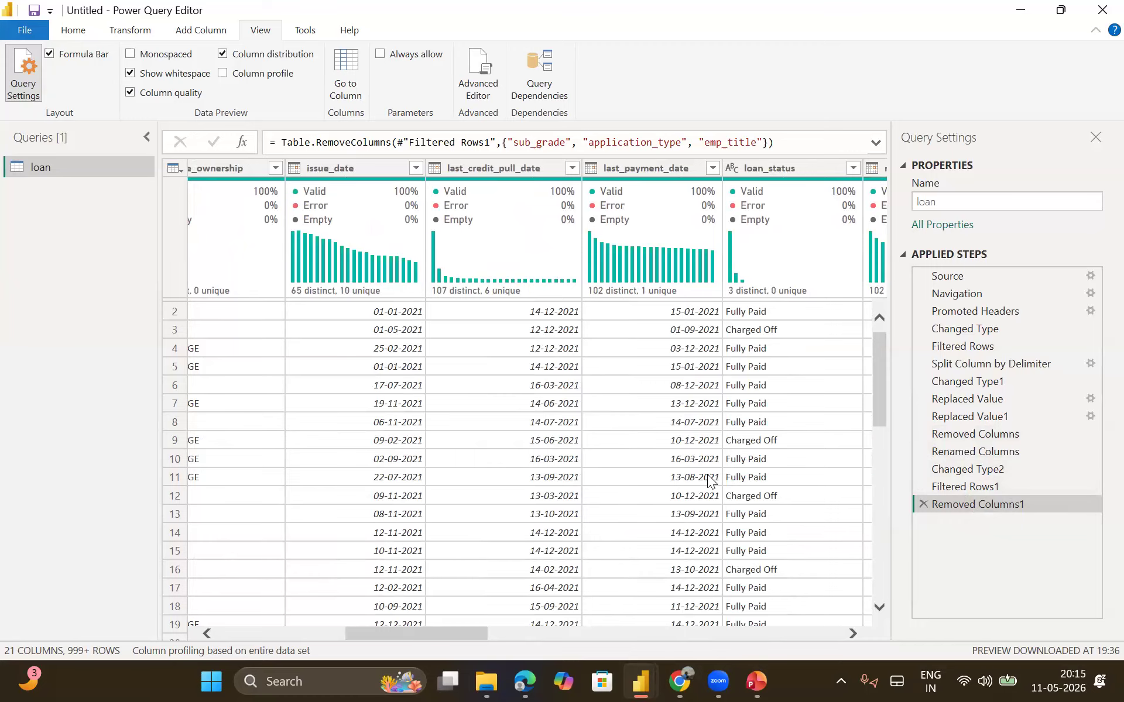
scroll(708, 481, "up", 1)
scroll(709, 480, "right", 4)
scroll(706, 474, "right", 4)
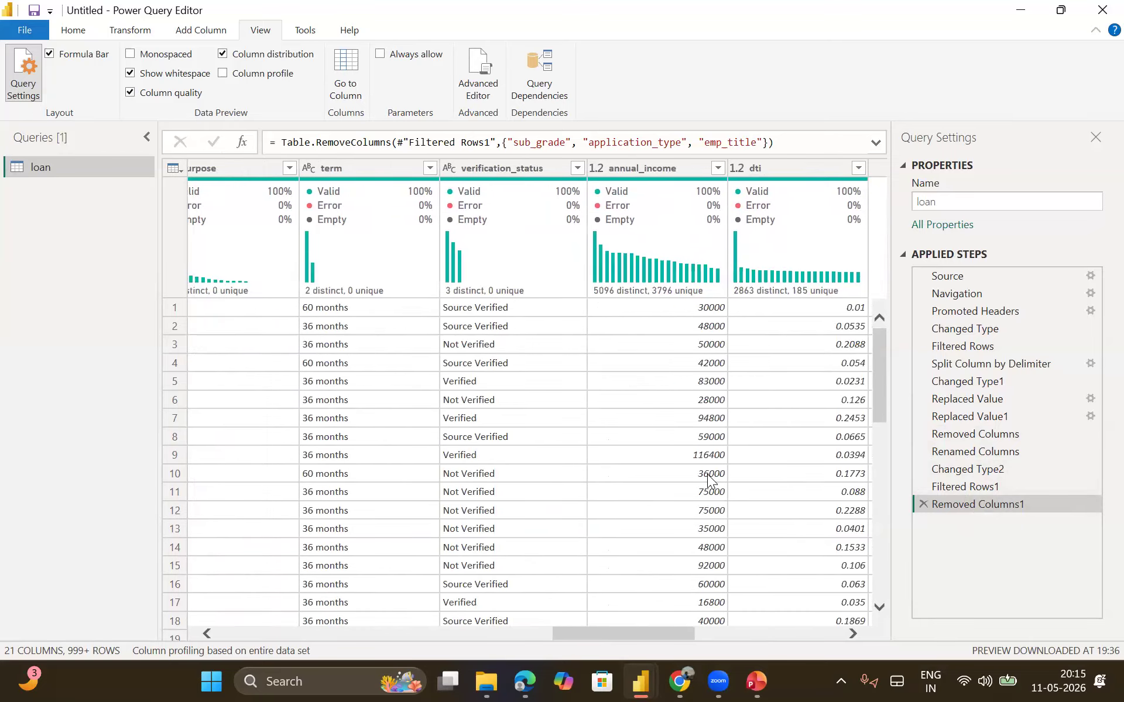
scroll(708, 478, "right", 1)
scroll(707, 476, "right", 4)
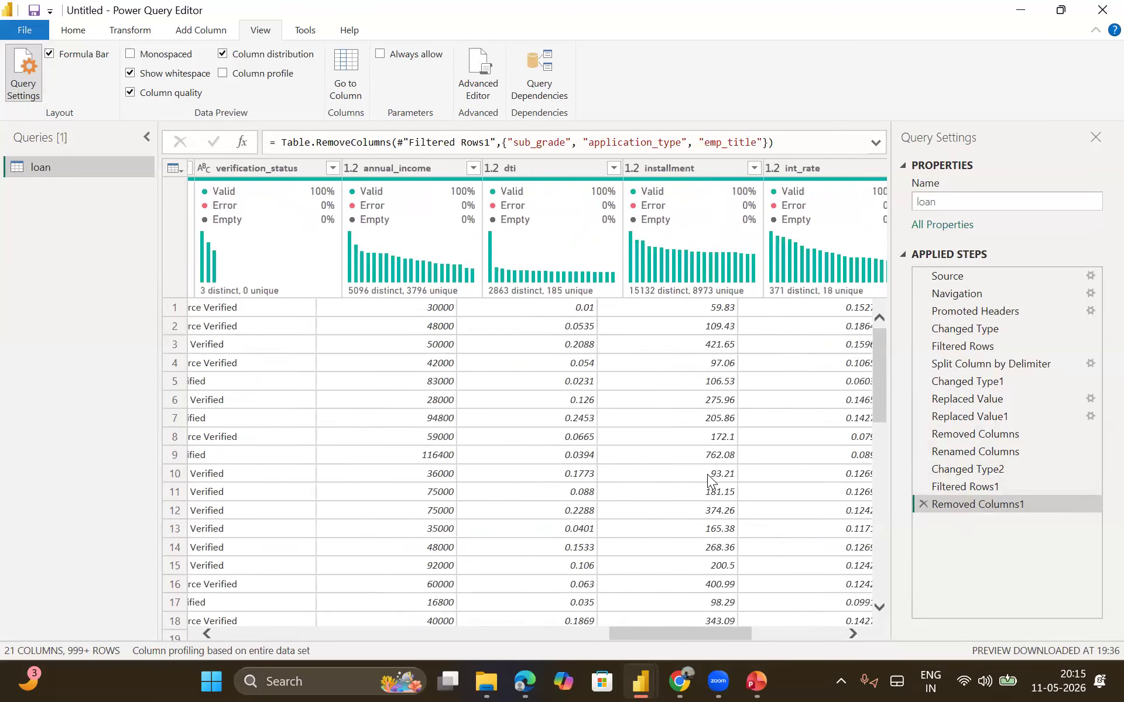
scroll(708, 475, "right", 3)
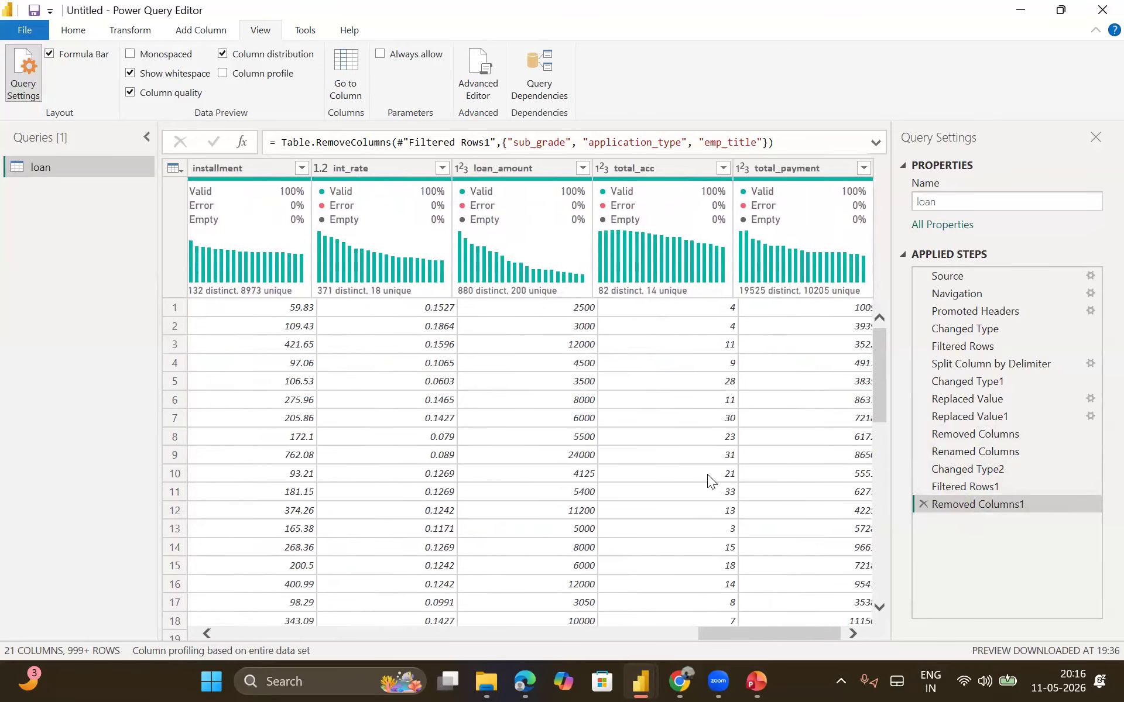
- Remove the address_state column from the loan query
scroll(706, 474, "left", 3)
scroll(707, 475, "left", 8)
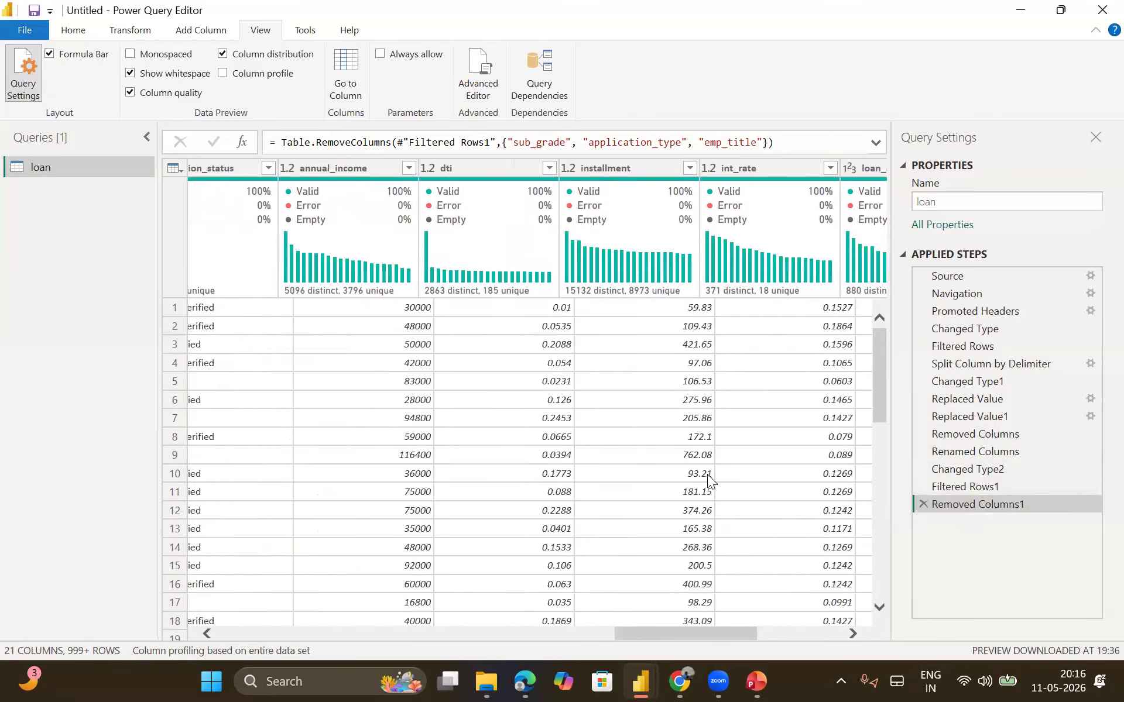
scroll(707, 474, "left", 8)
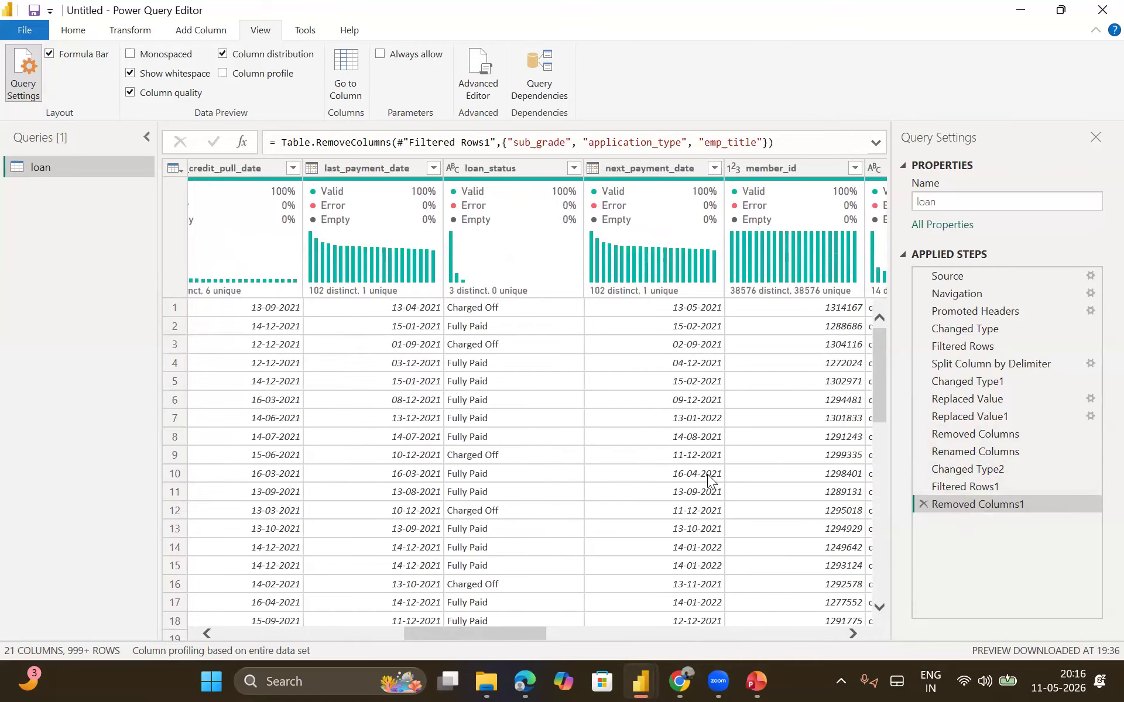
scroll(707, 474, "left", 6)
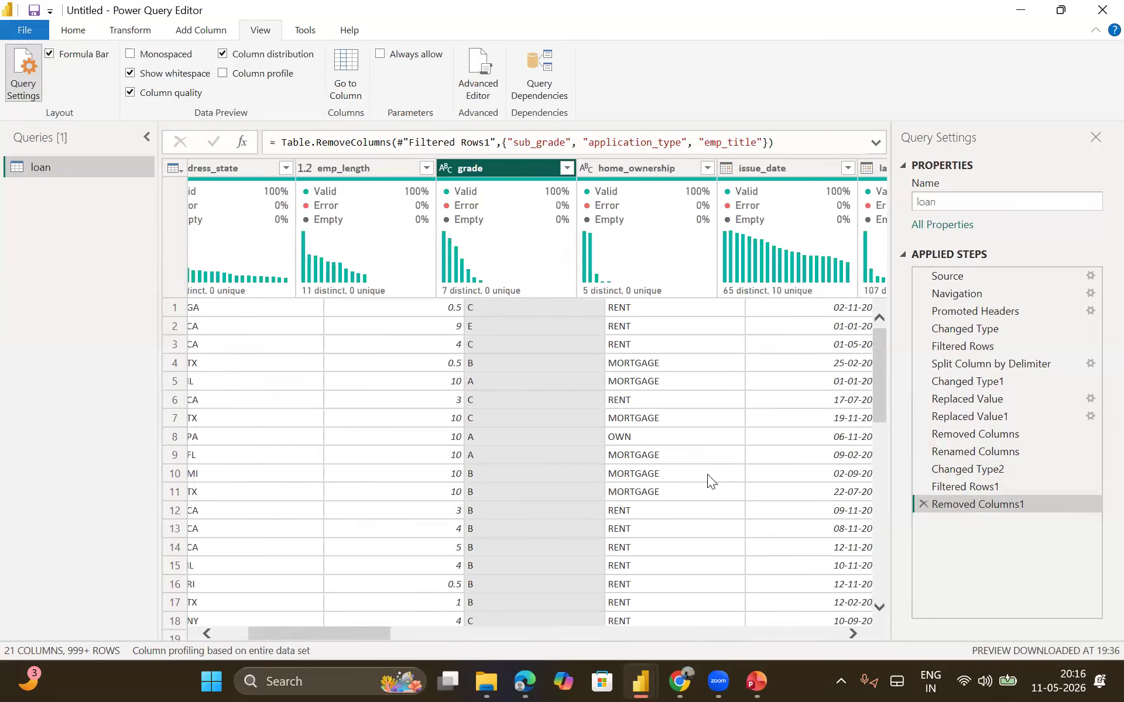
left_click(384, 172)
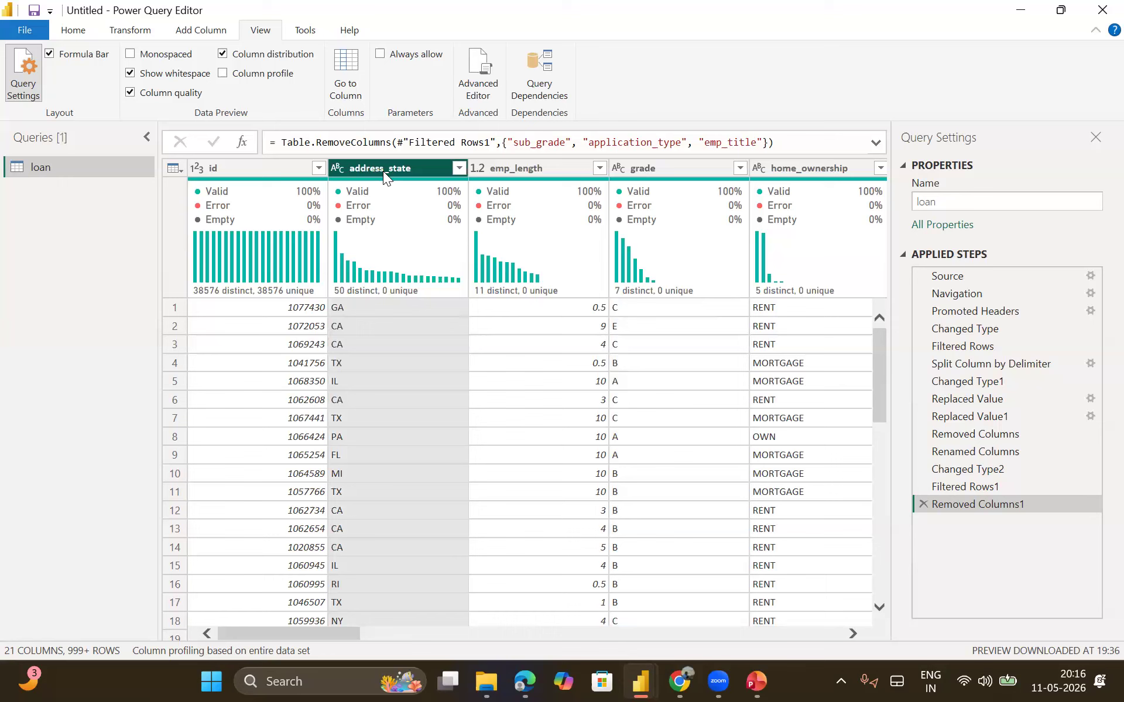
right_click(383, 172)
left_click(419, 202)
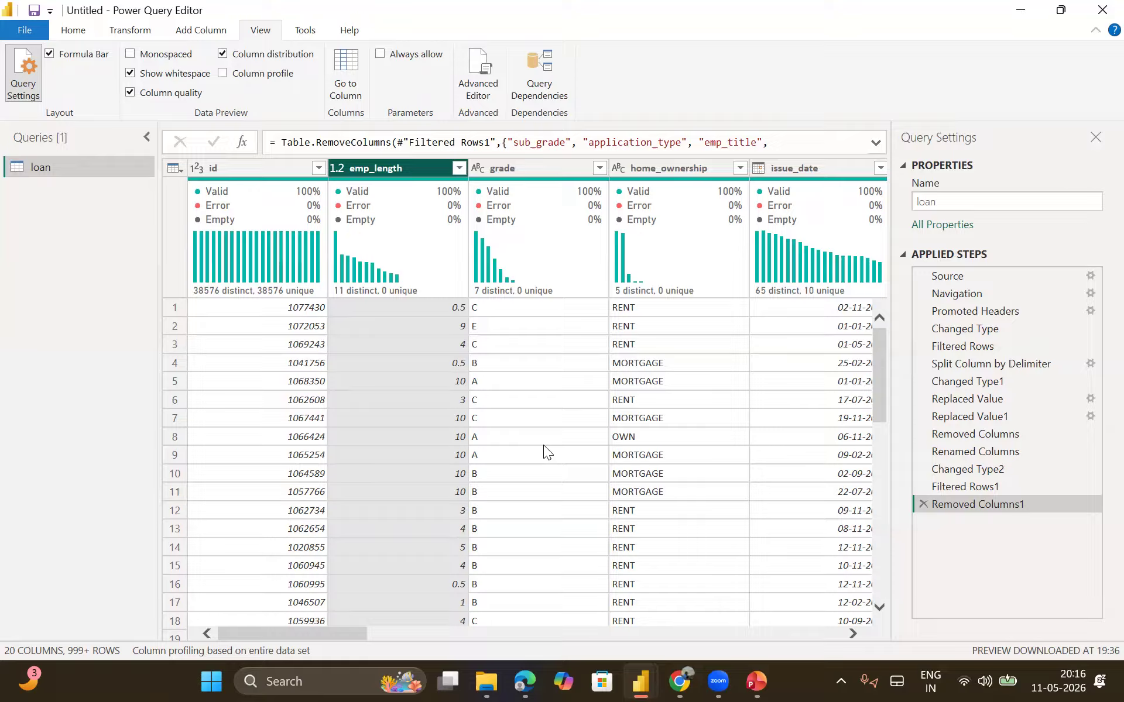
- Close the query editor and apply the loan query changes to the report
left_click(68, 32)
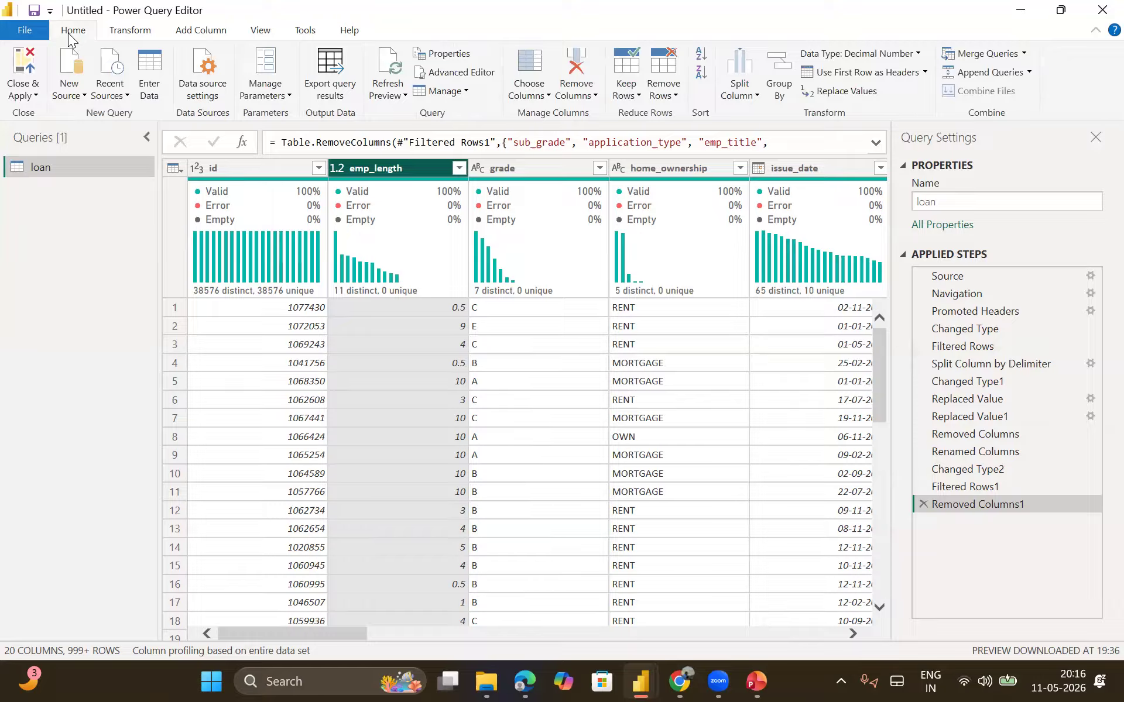
left_click(24, 81)
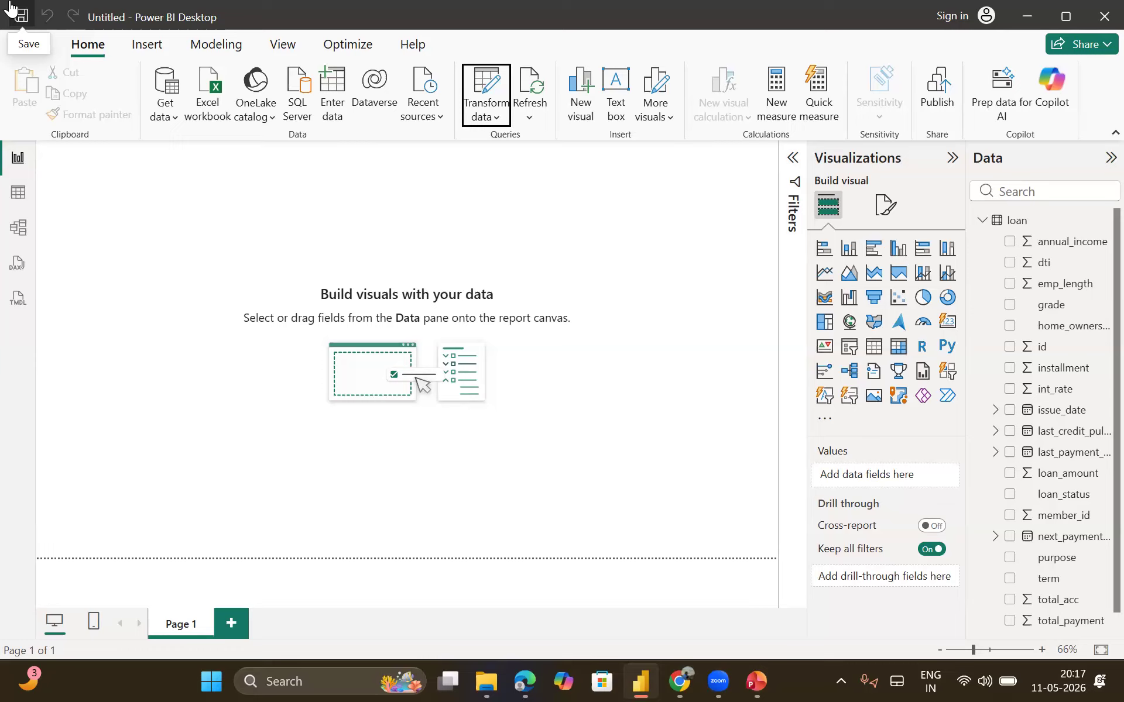
- Open the loan table in Table view and examine its columns from id through total_payment
left_click(464, 199)
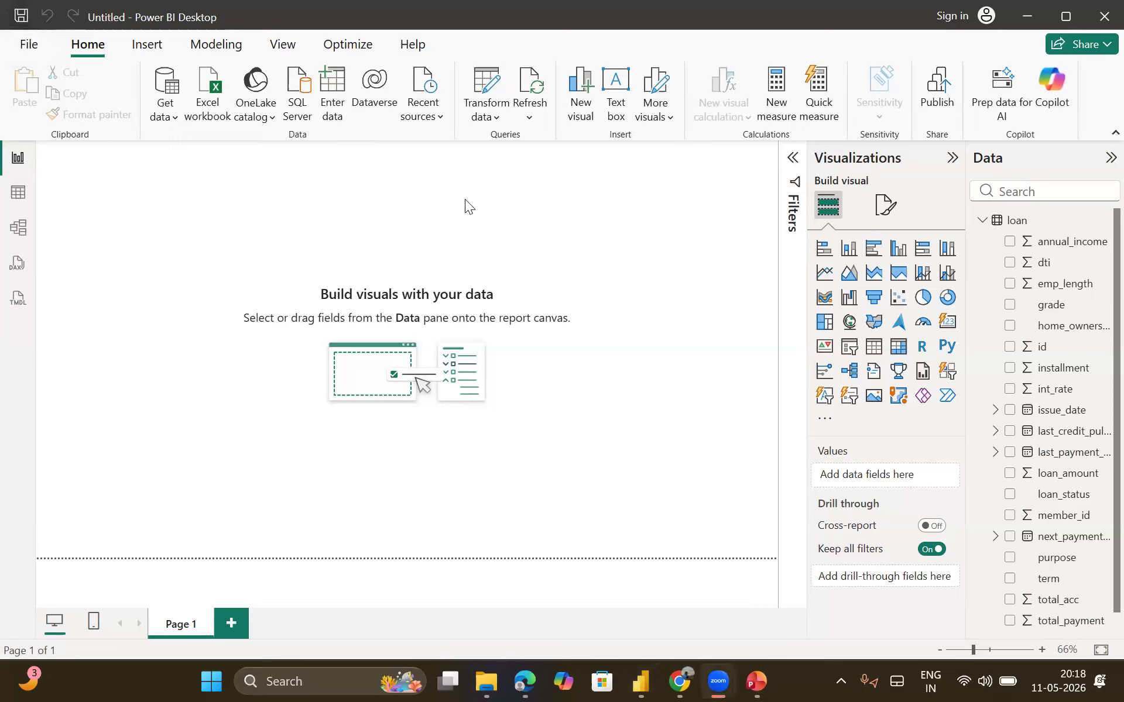
left_click(22, 197)
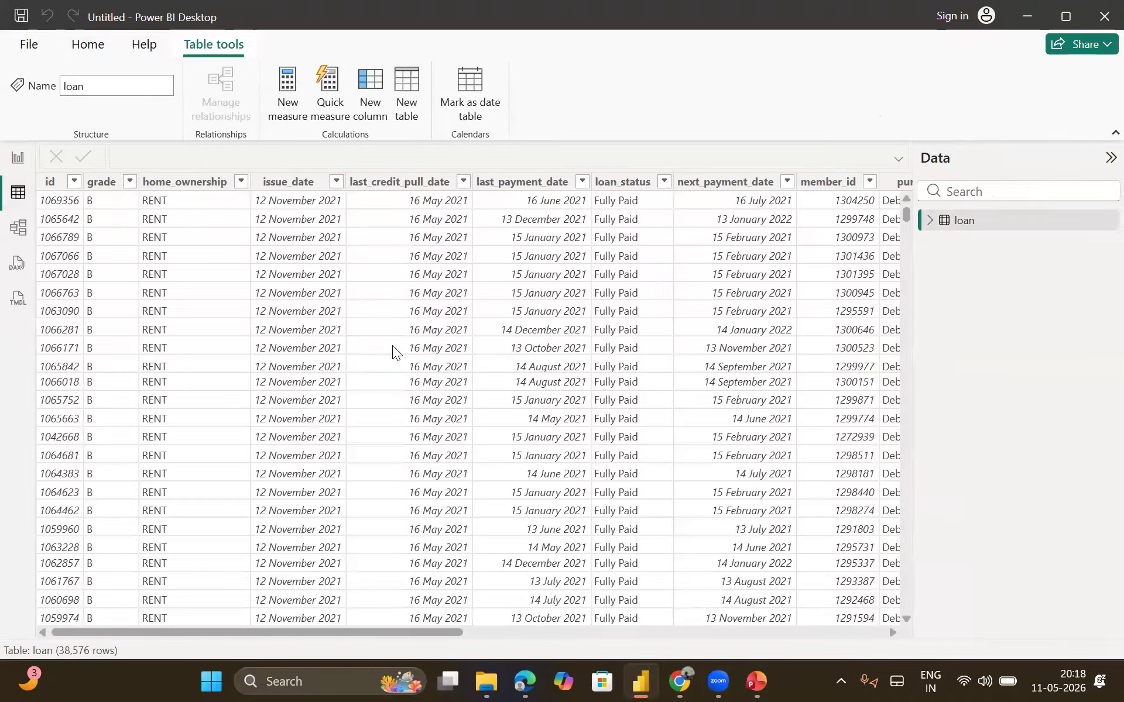
scroll(386, 345, "right", 4)
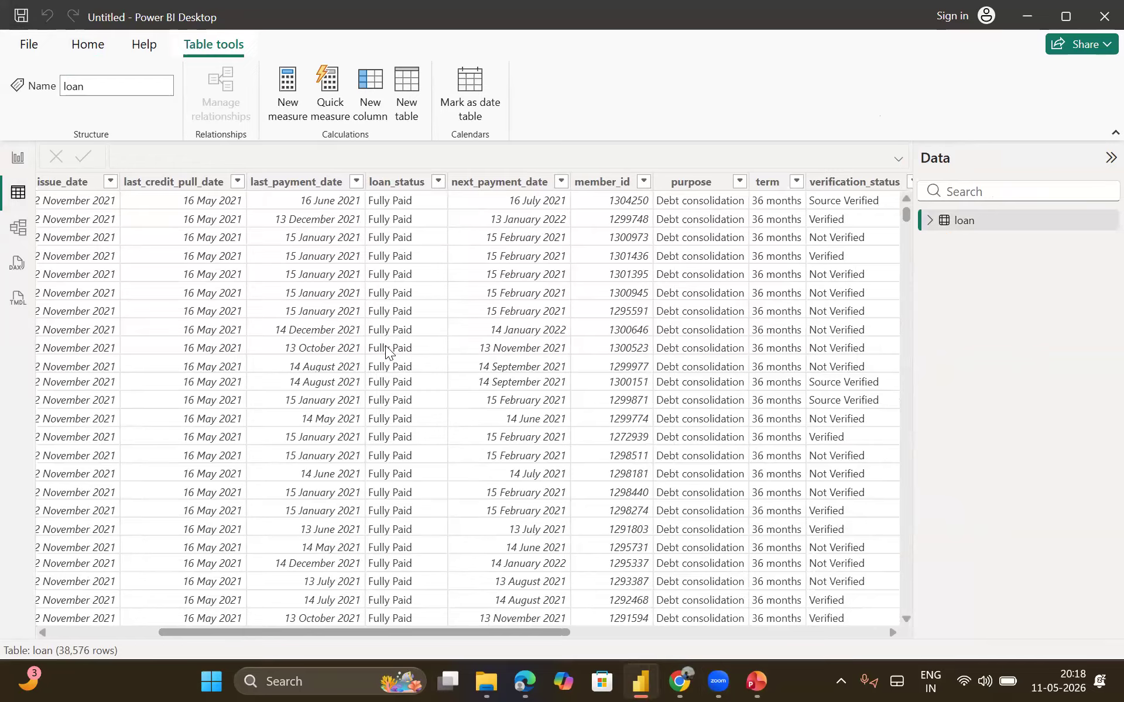
scroll(386, 349, "left", 4)
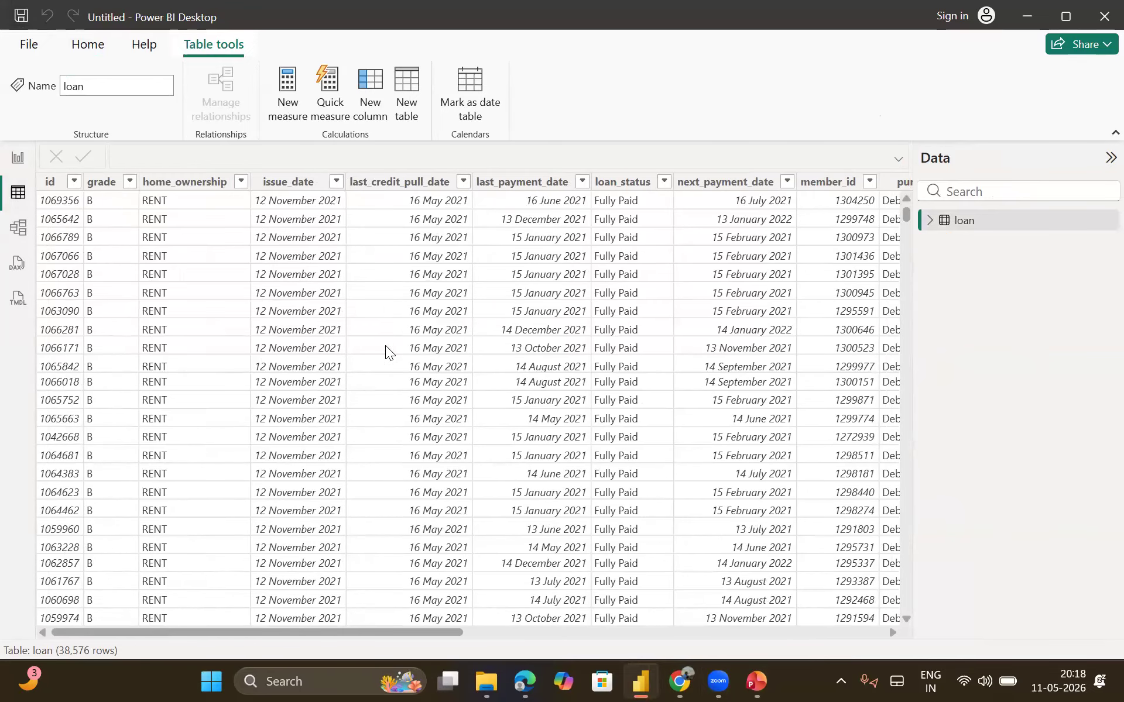
scroll(386, 350, "right", 5)
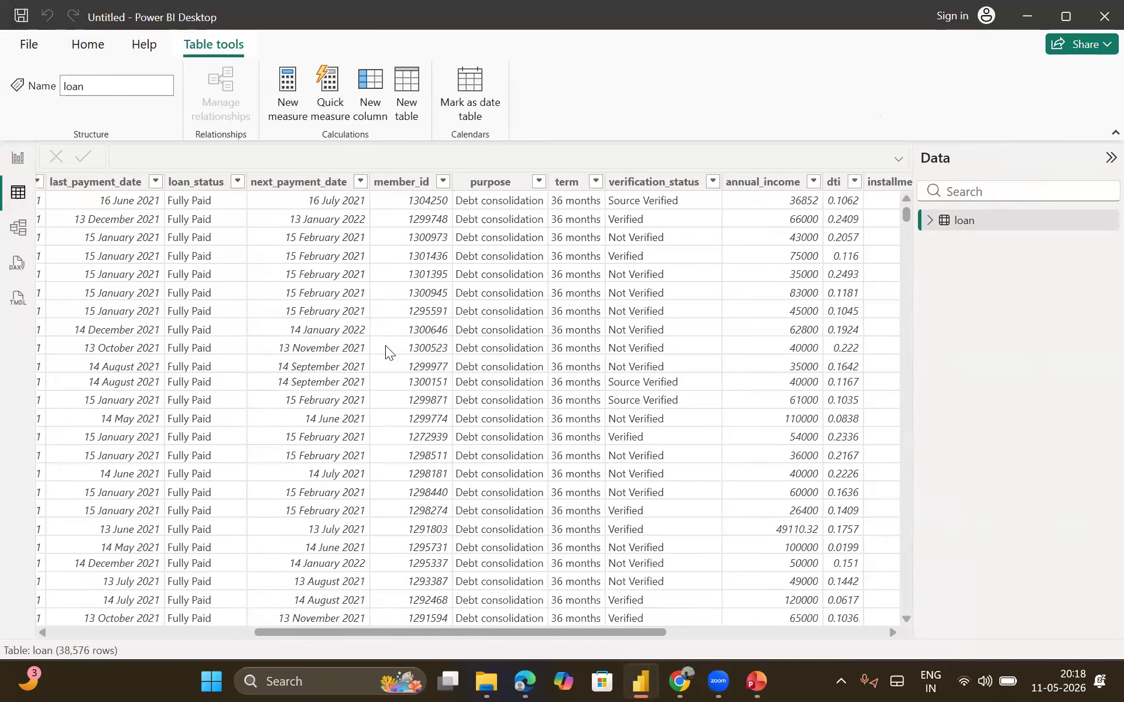
scroll(385, 350, "right", 5)
scroll(385, 345, "right", 1)
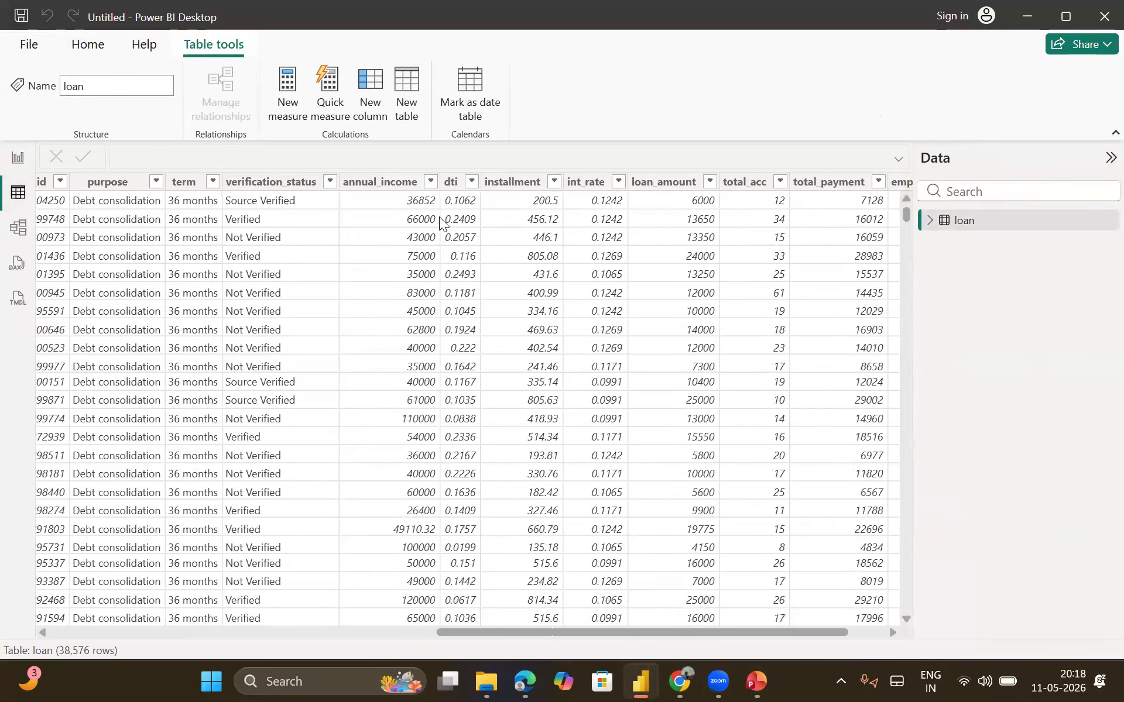
- Format the dti column as a decimal number with 3 decimal places
left_click(453, 184)
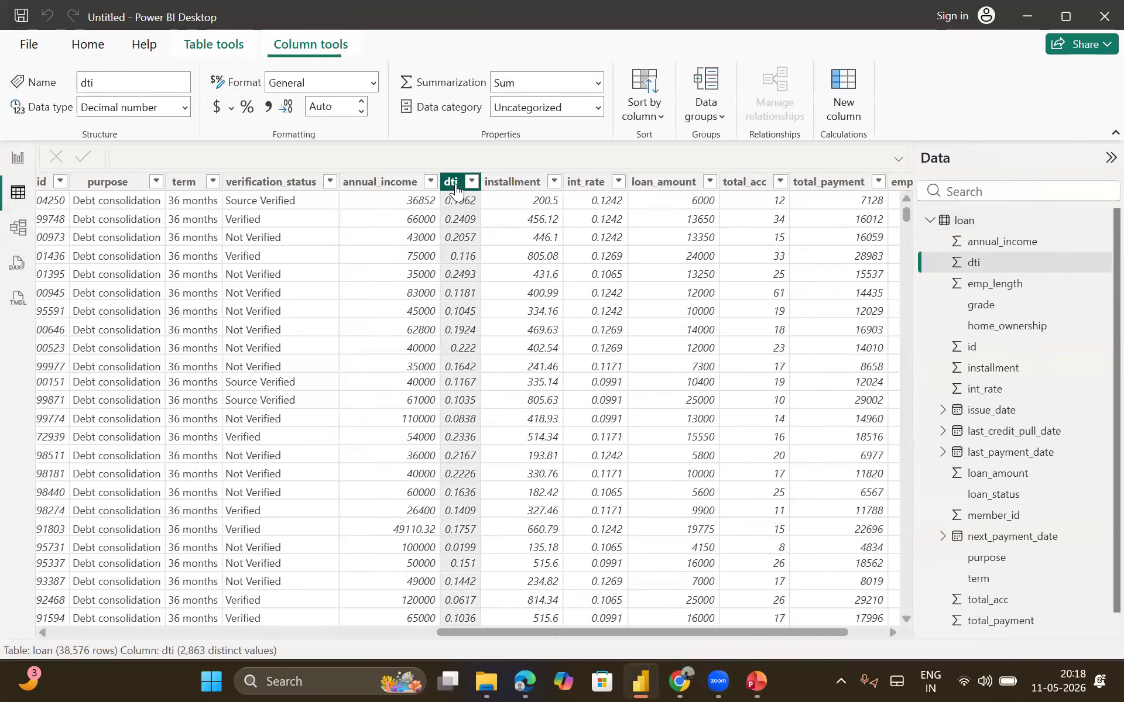
left_click(363, 102)
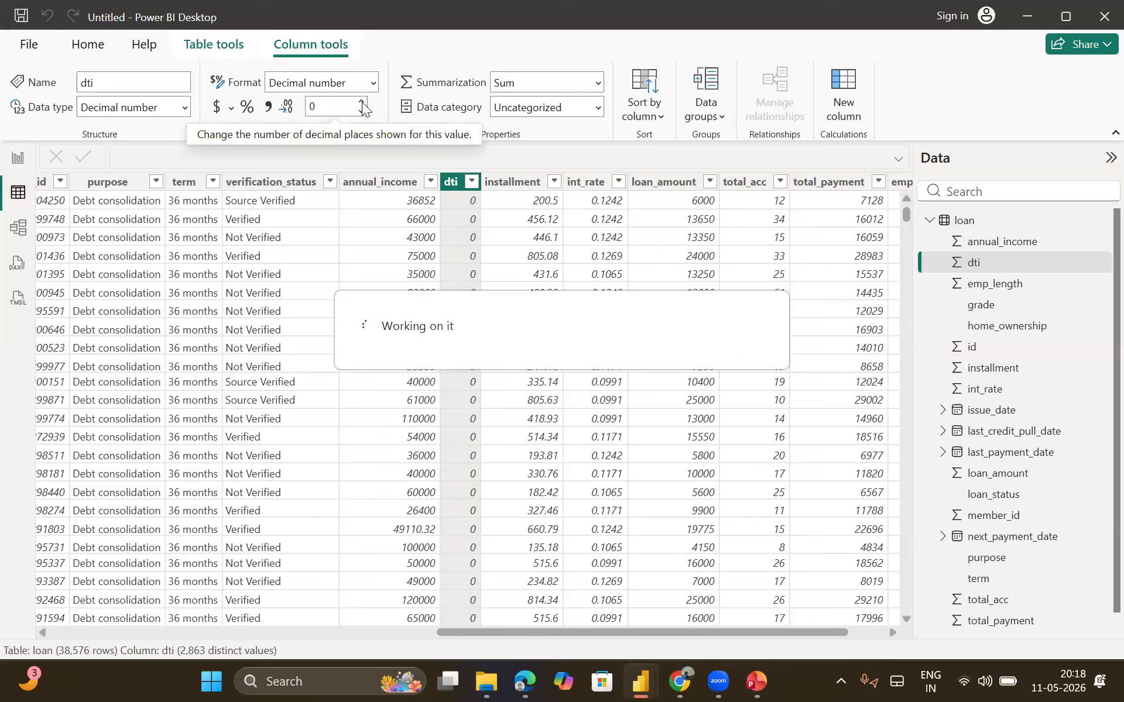
left_click(317, 110)
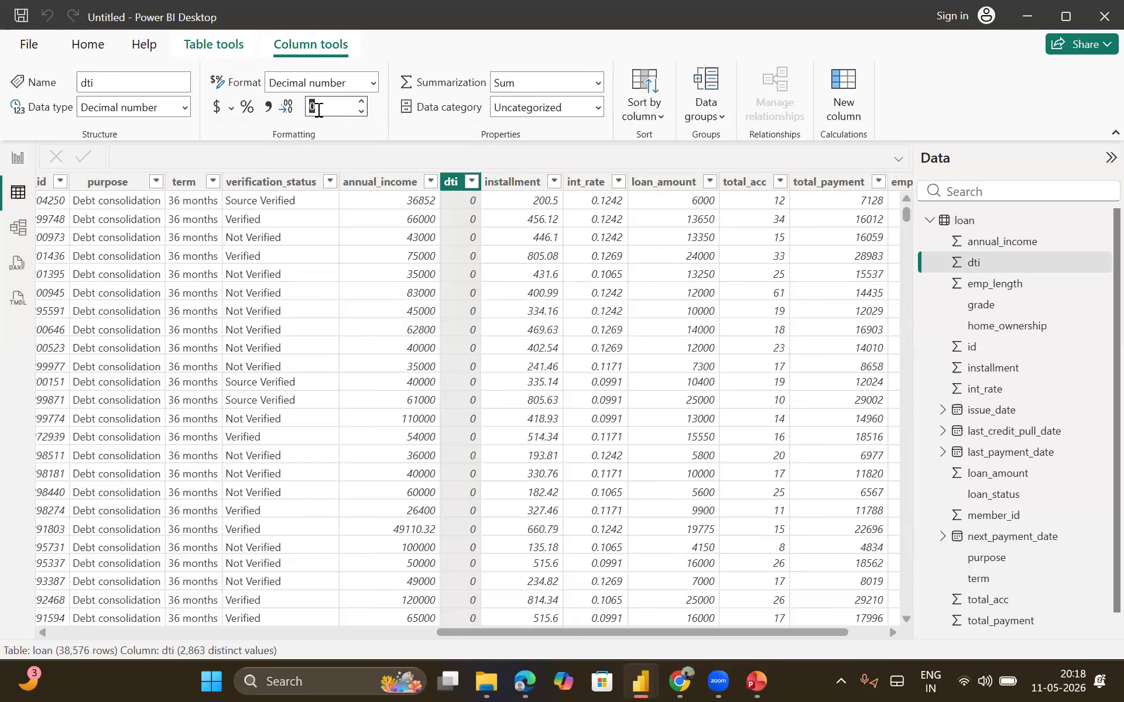
left_click(319, 110)
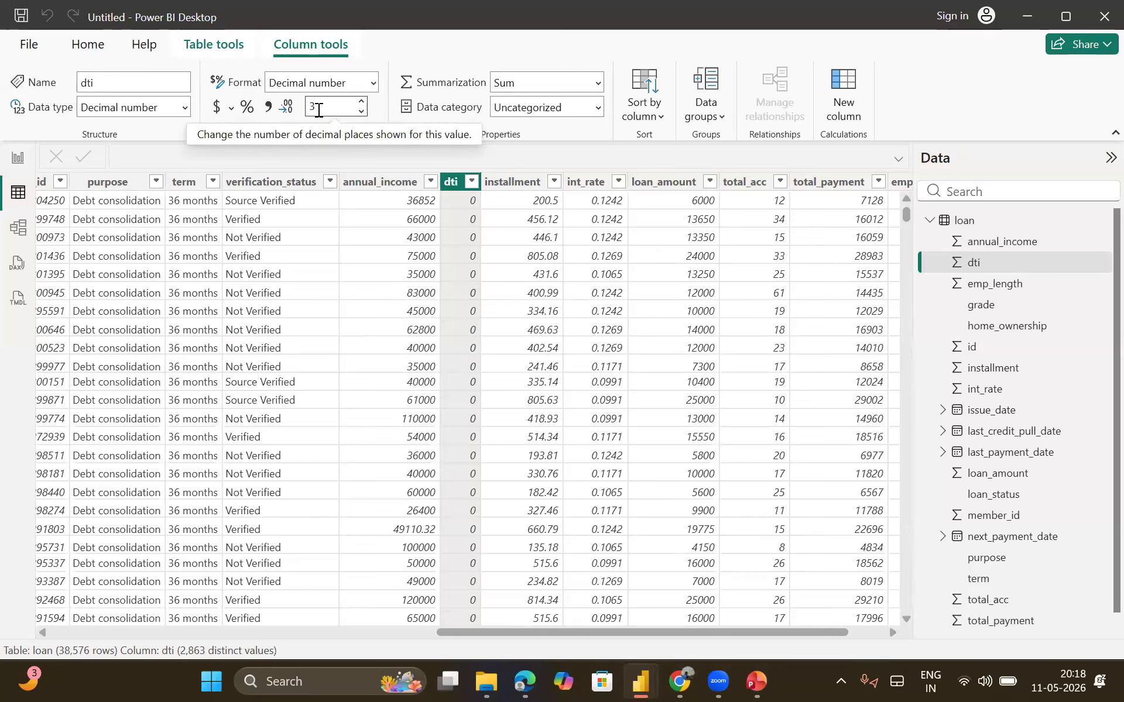
key("BackSpace")
type("3")
key("Return")
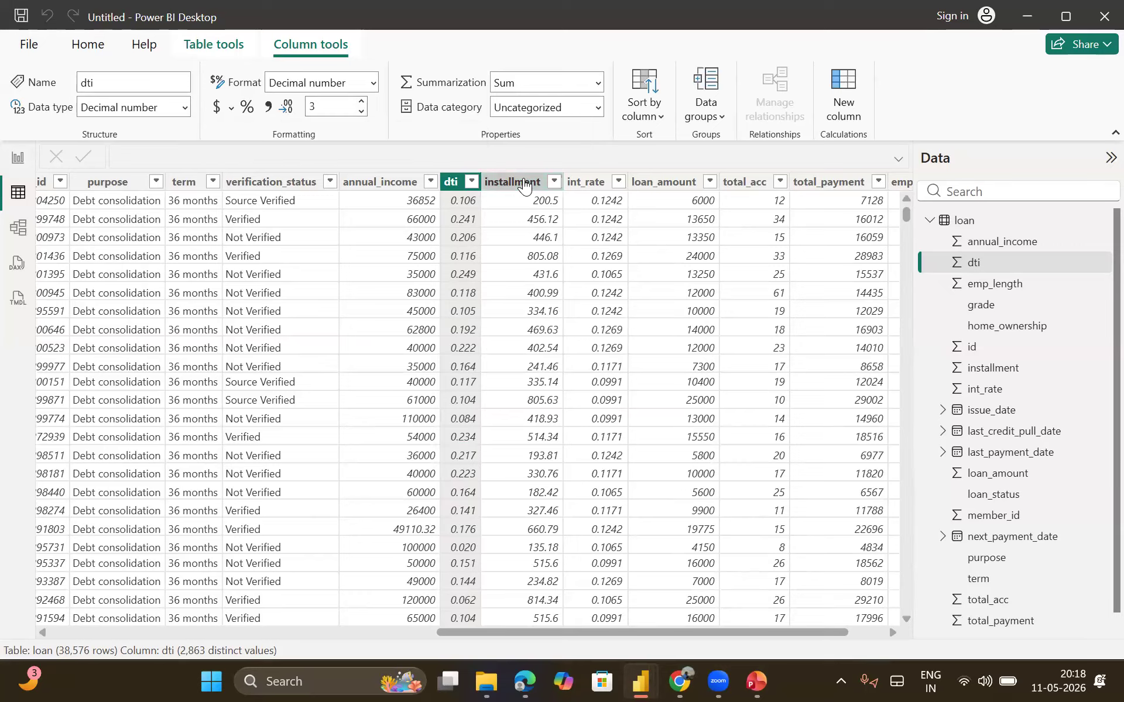
- Format the installment column as a decimal number with 1 decimal place
left_click(525, 187)
left_click(336, 112)
type("2")
key("Return")
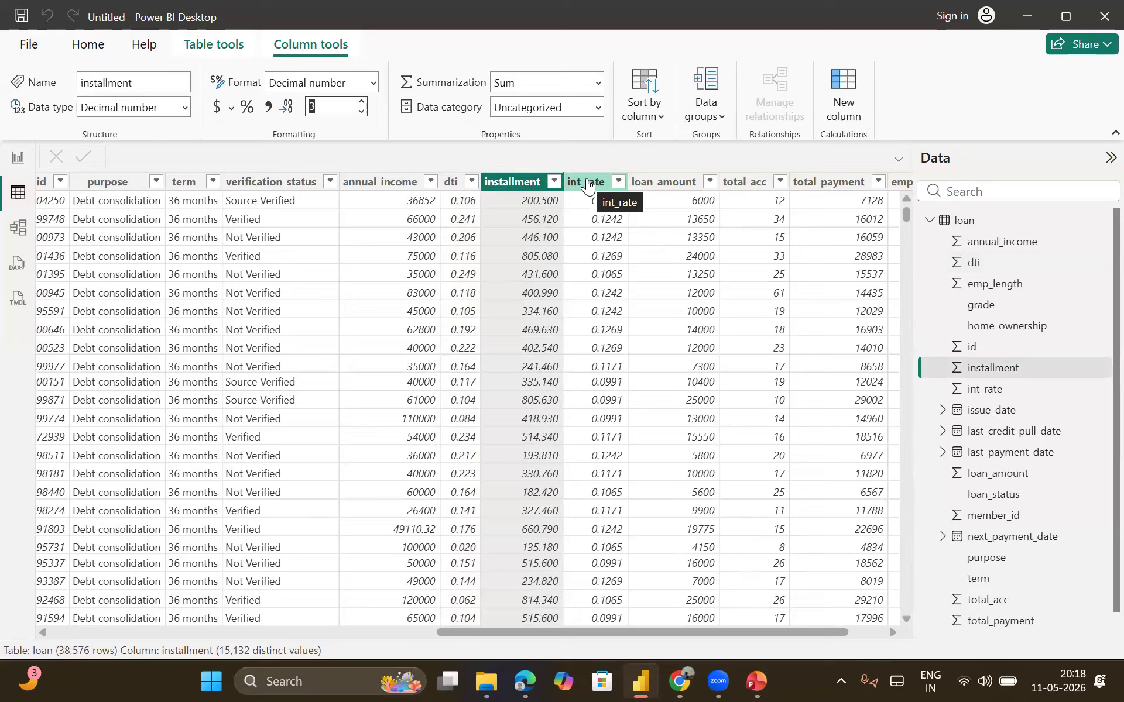
type("1")
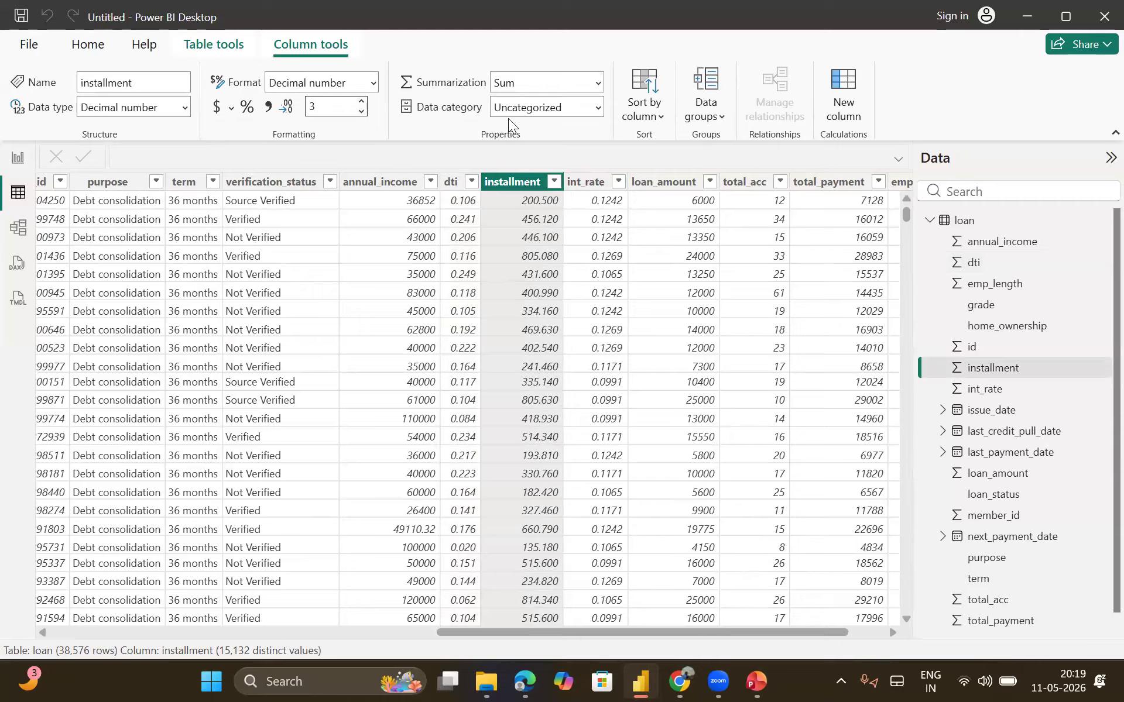
key("Return")
- Format the int_rate column as a decimal number with 3 decimal places
left_click(601, 187)
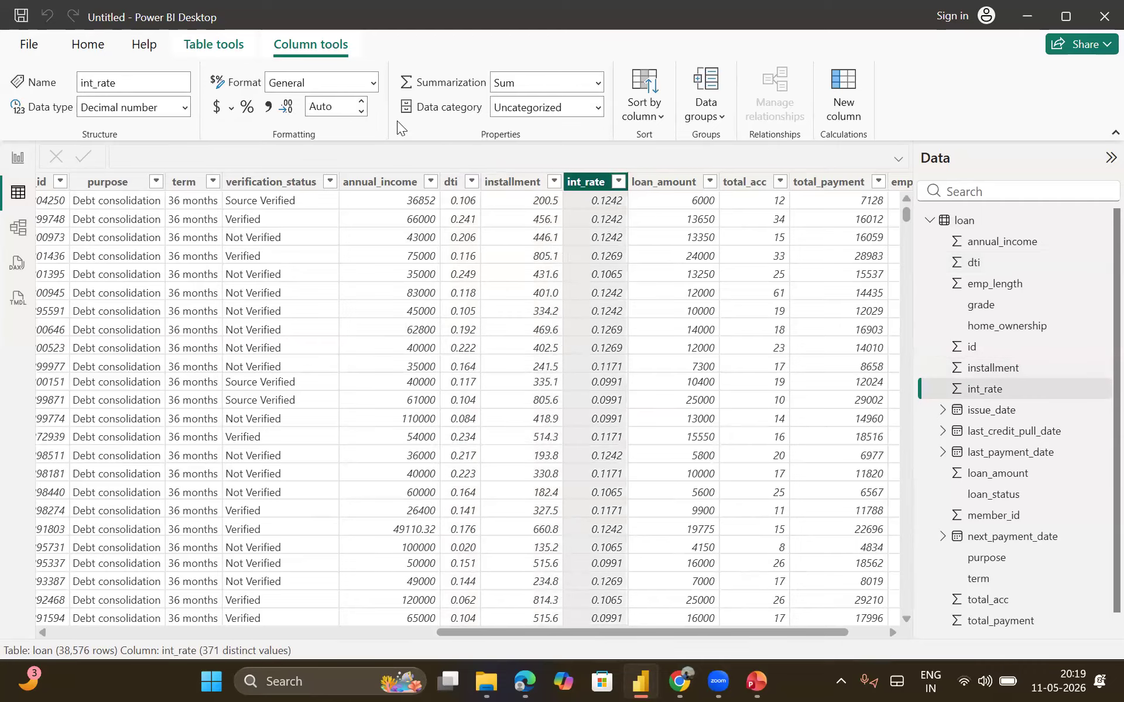
left_click(334, 113)
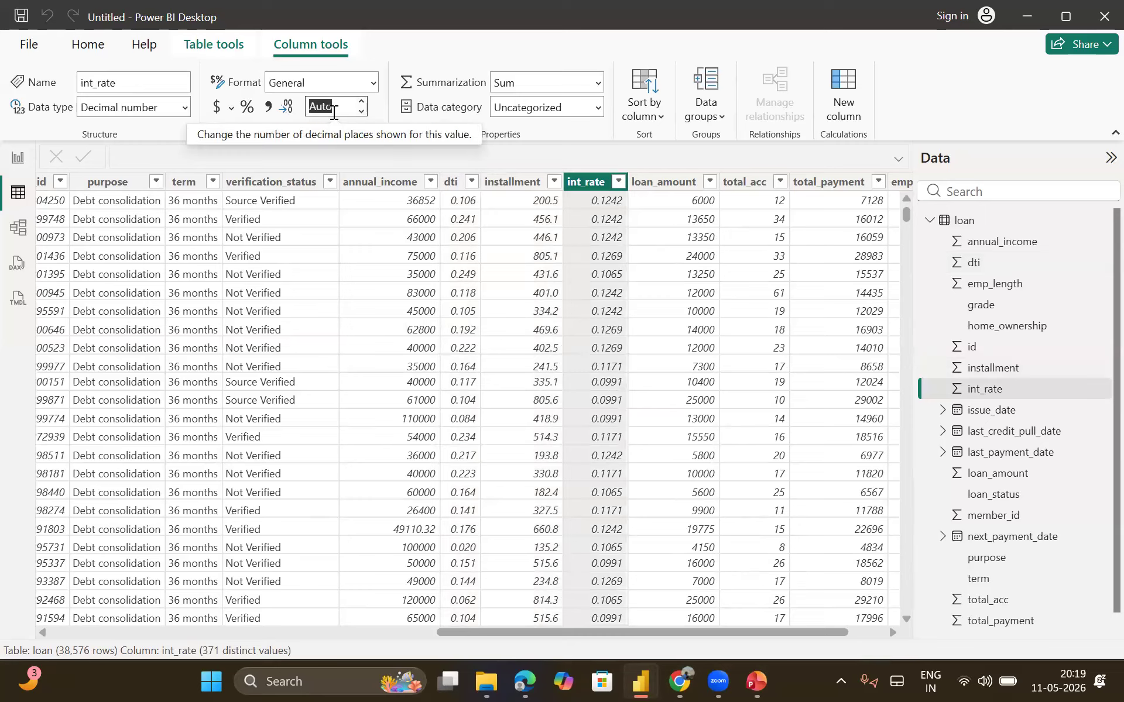
type("3")
key("Return")
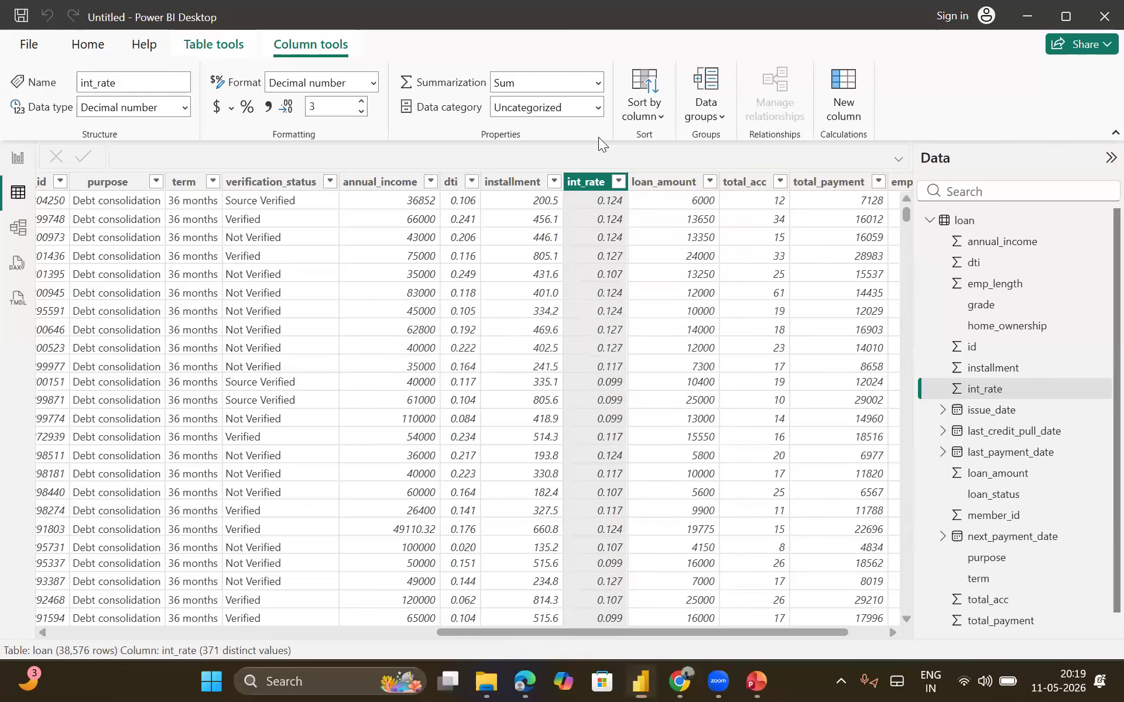
- Check the loan_amount format and look over the other loan columns for values that still need formatting
left_click(674, 185)
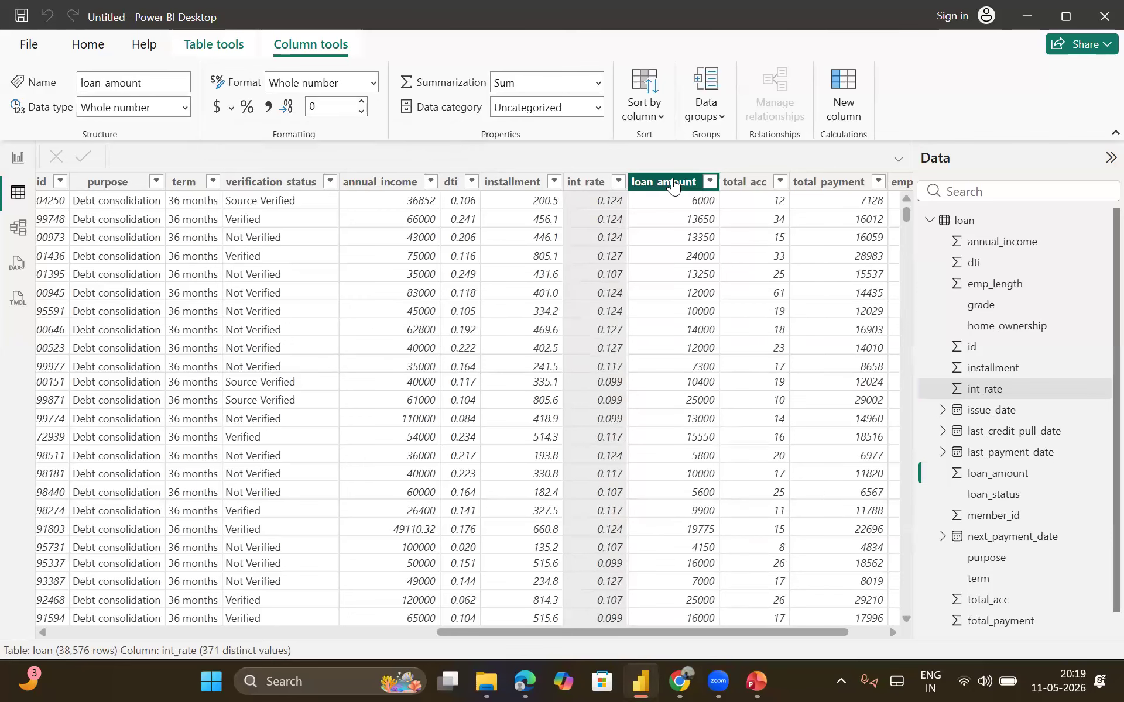
scroll(672, 178, "right", 2)
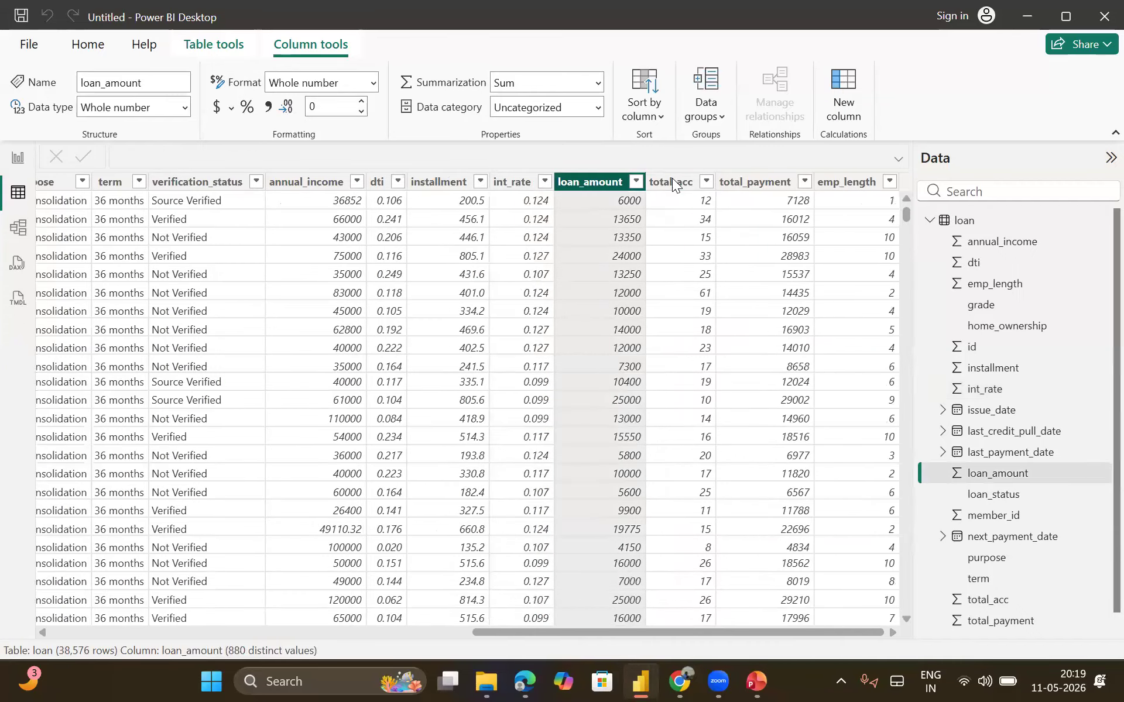
scroll(603, 412, "left", 15)
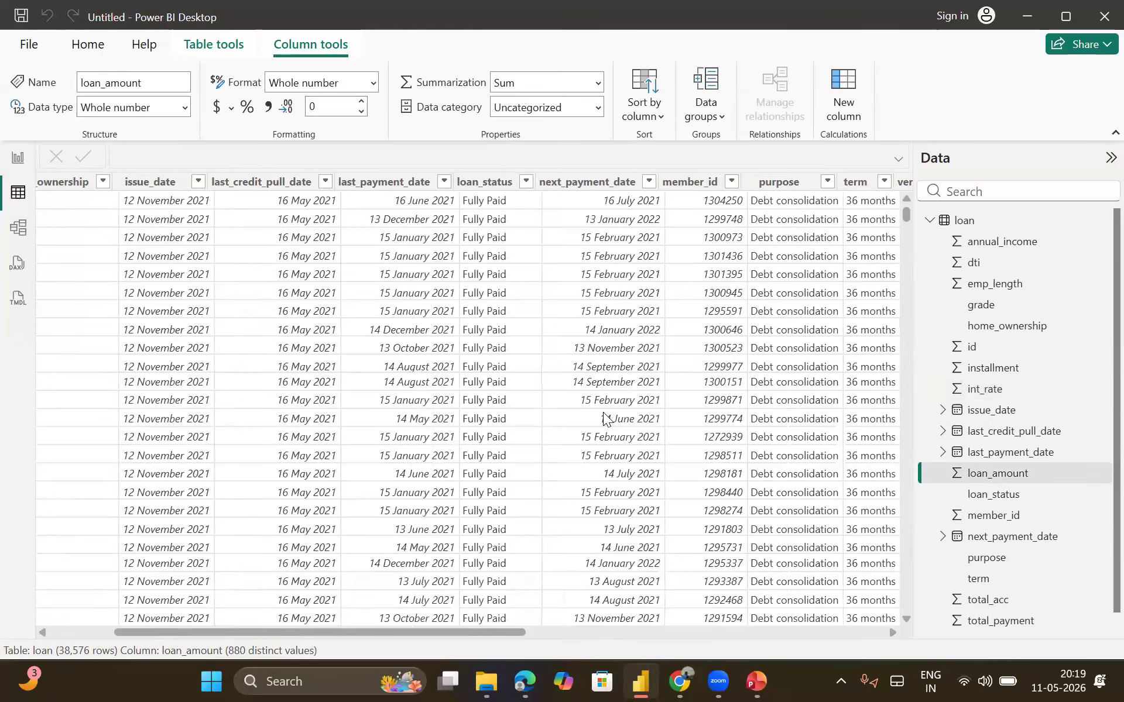
scroll(604, 415, "right", 10)
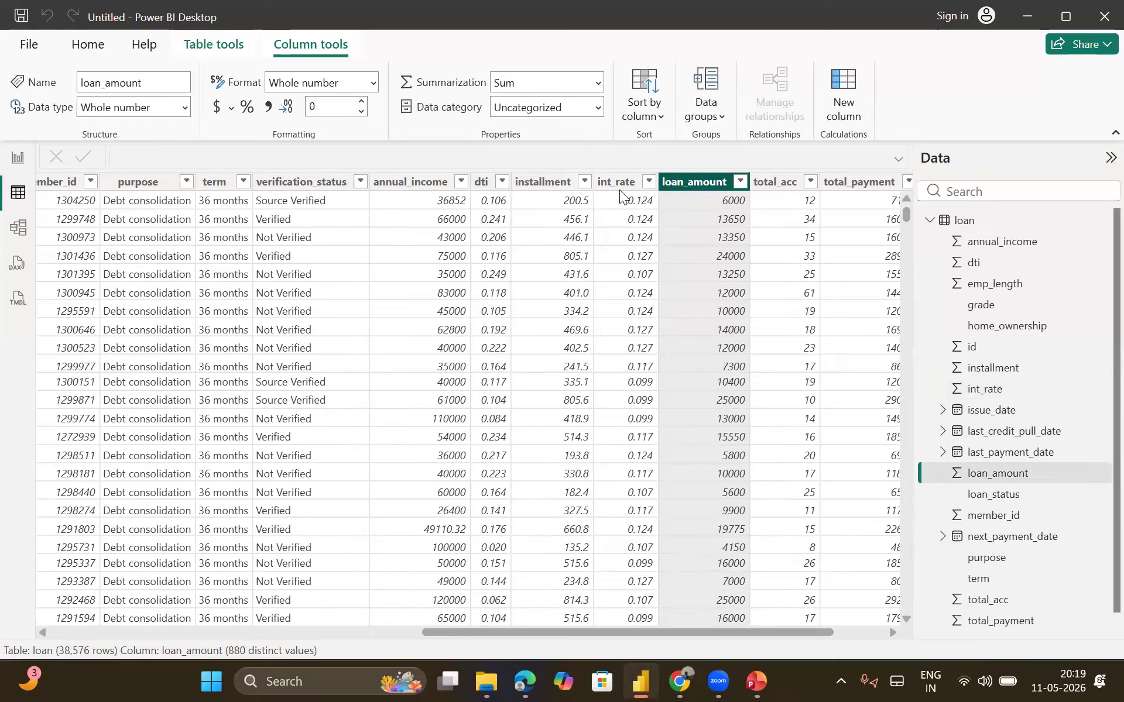
- Return to the report page, add a card visual and shrink it to a small tile near the page's upper-left corner
left_click(19, 159)
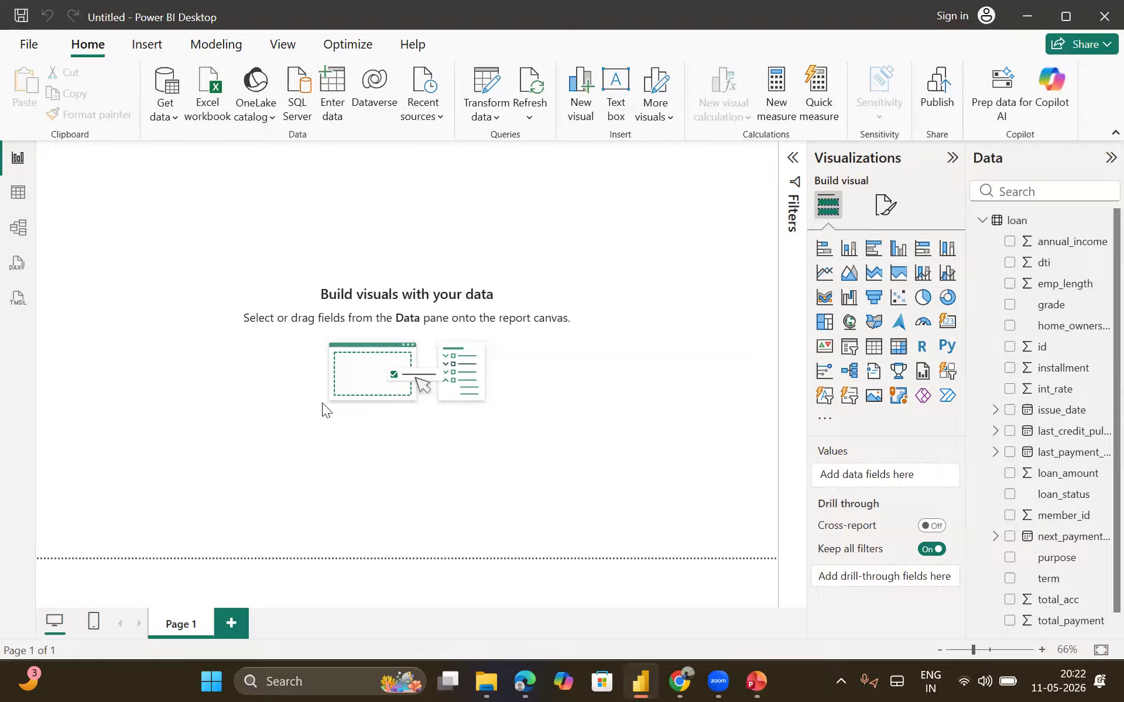
left_click(948, 321)
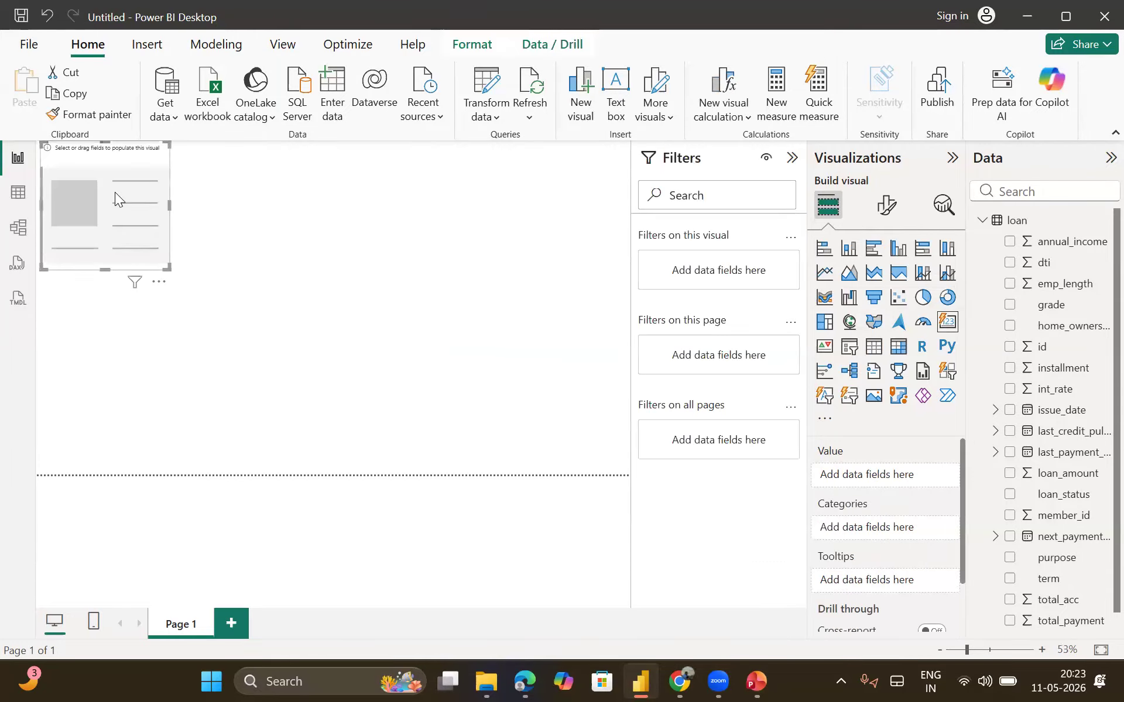
left_click(793, 157)
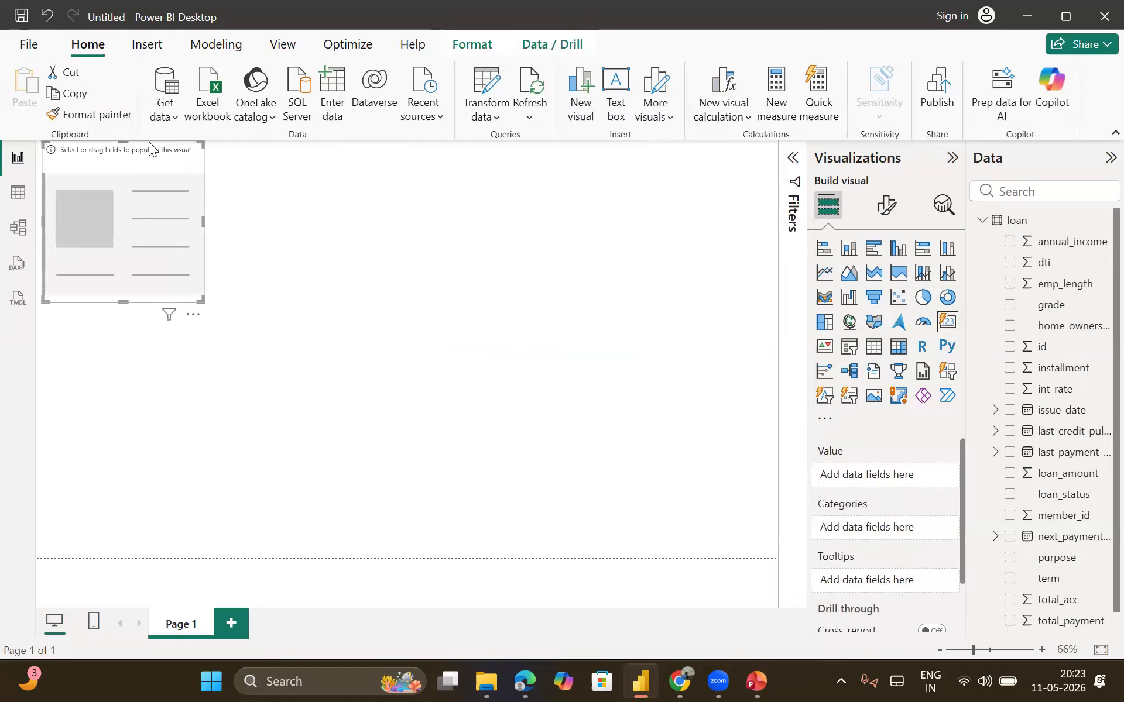
left_click_drag(124, 170, 120, 204)
left_click_drag(124, 349, 128, 253)
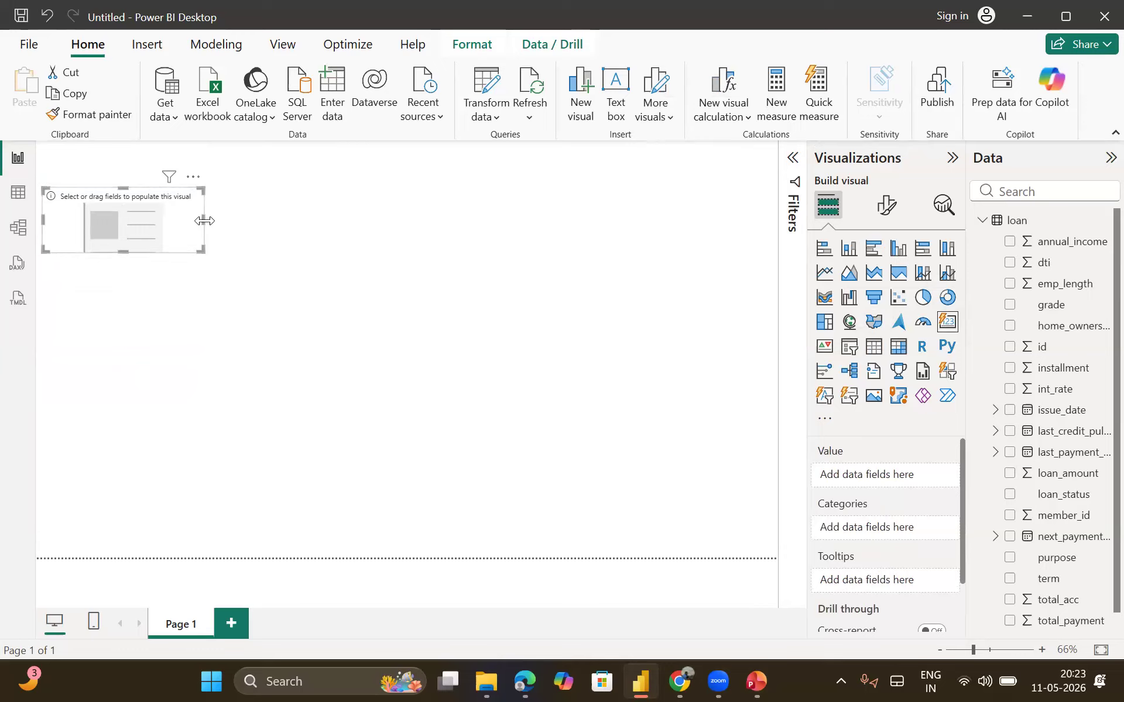
left_click_drag(178, 225, 157, 230)
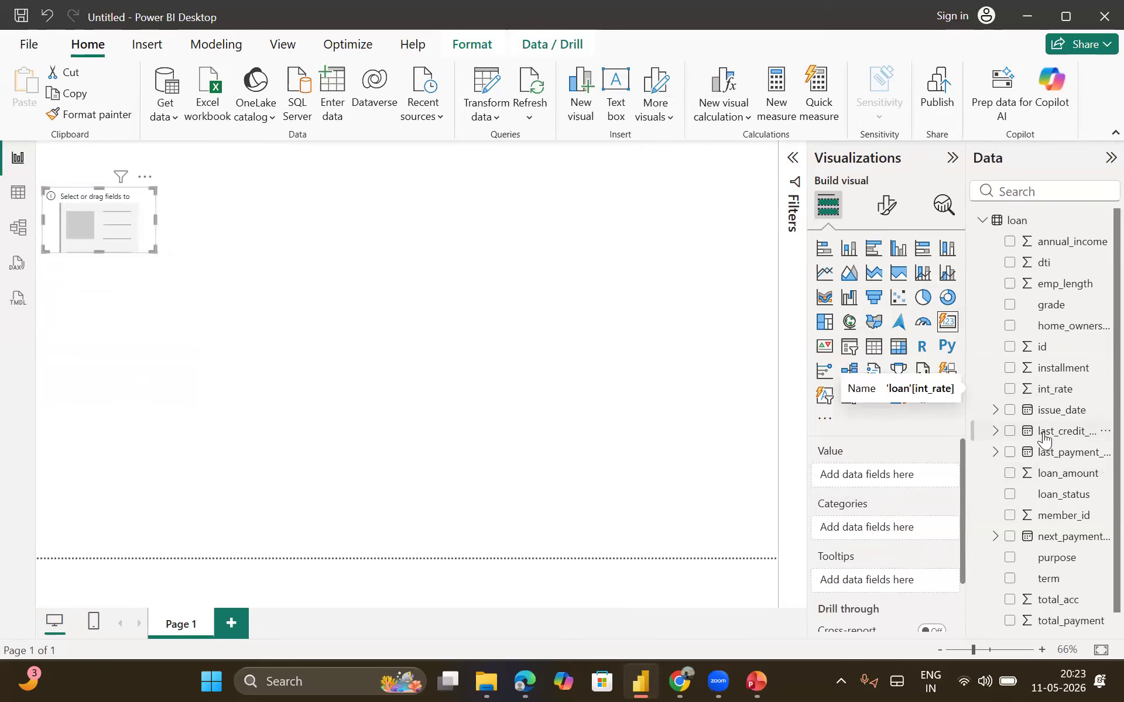
- Assign annual_income as the card's value and summarize it by Average
scroll(1046, 446, "down", 1)
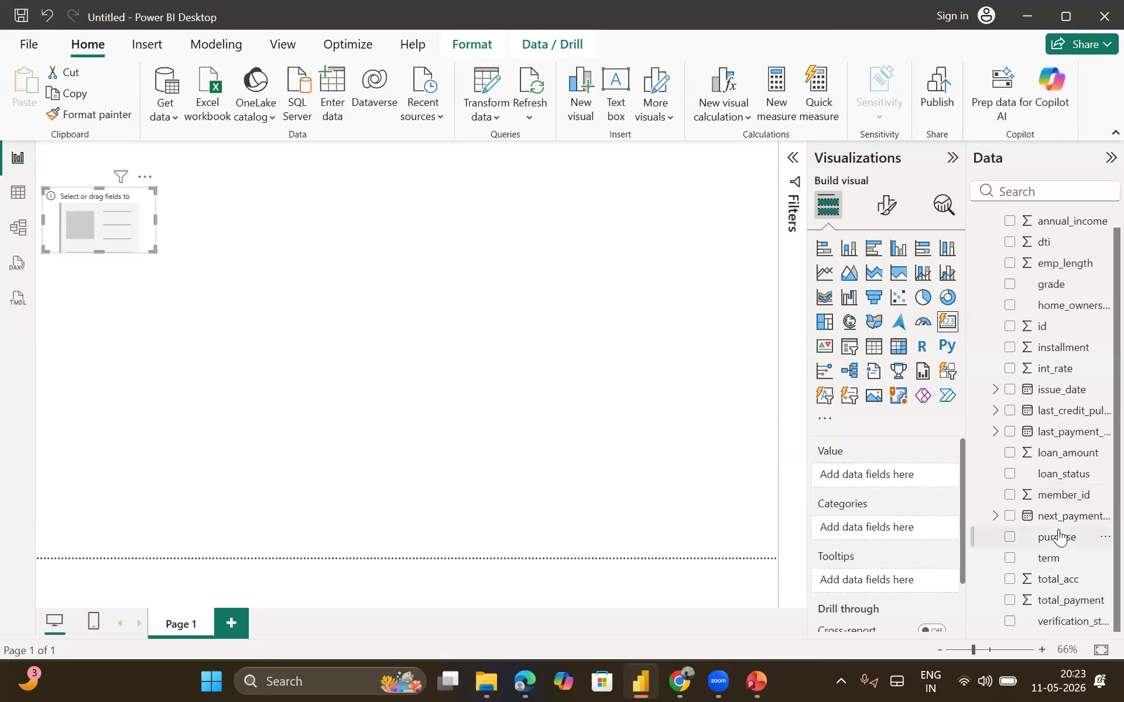
scroll(1060, 536, "up", 1)
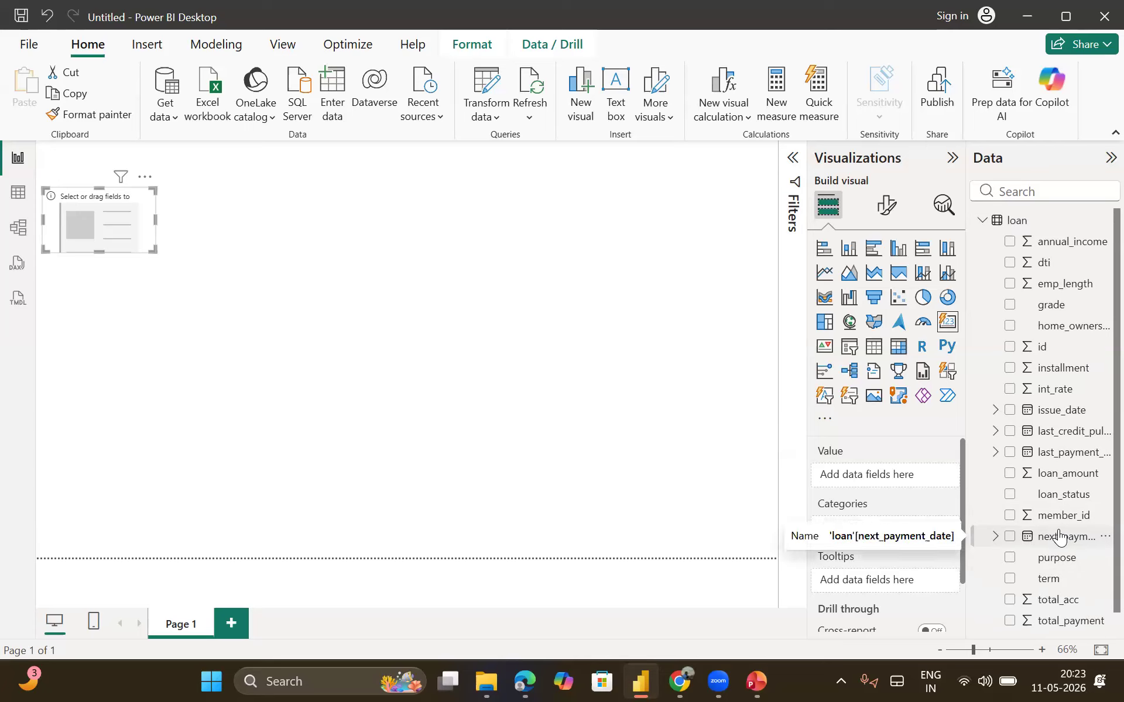
scroll(1060, 536, "down", 1)
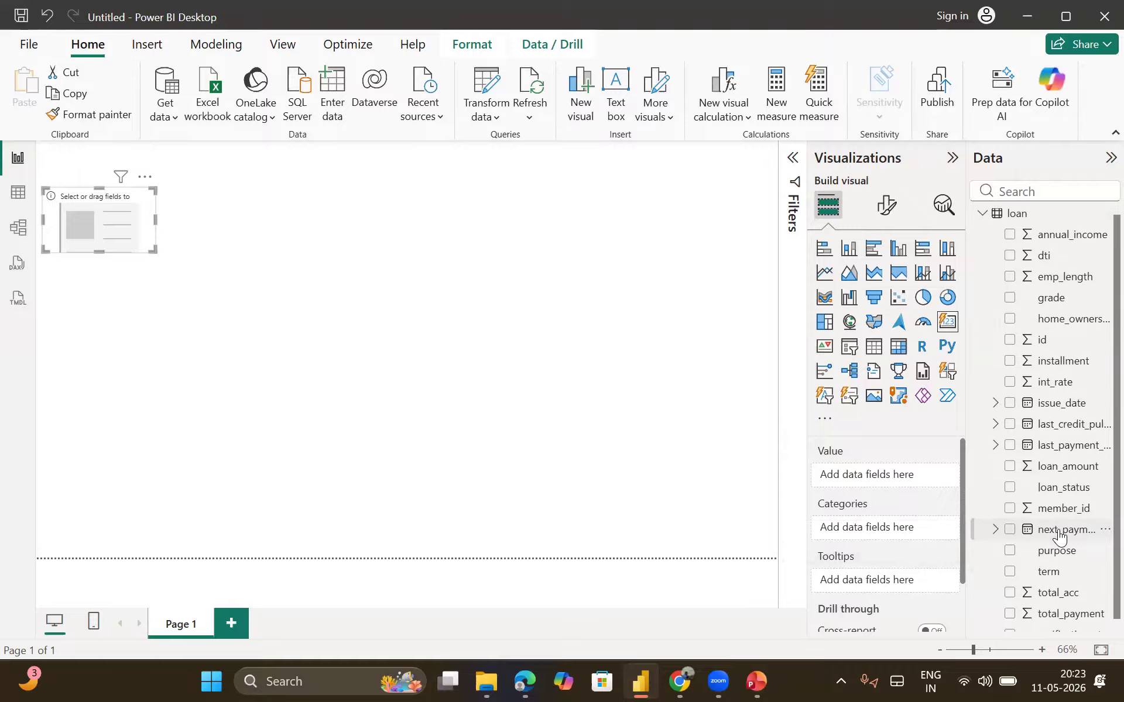
scroll(1060, 536, "down", 1)
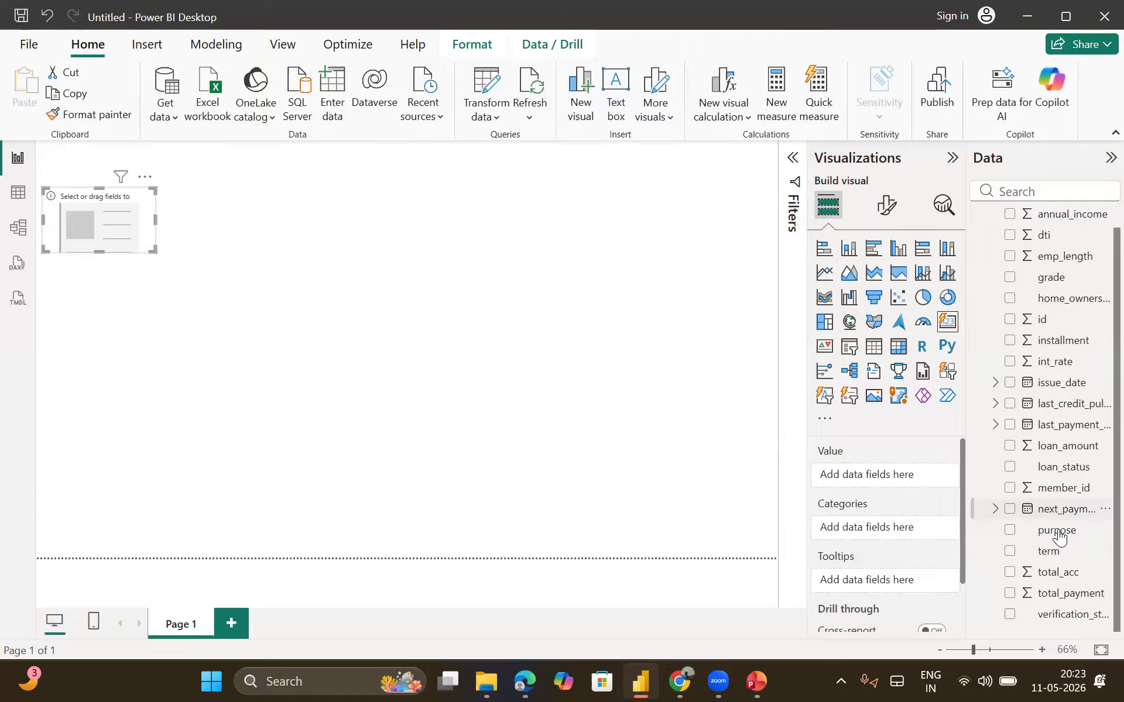
scroll(1060, 537, "up", 1)
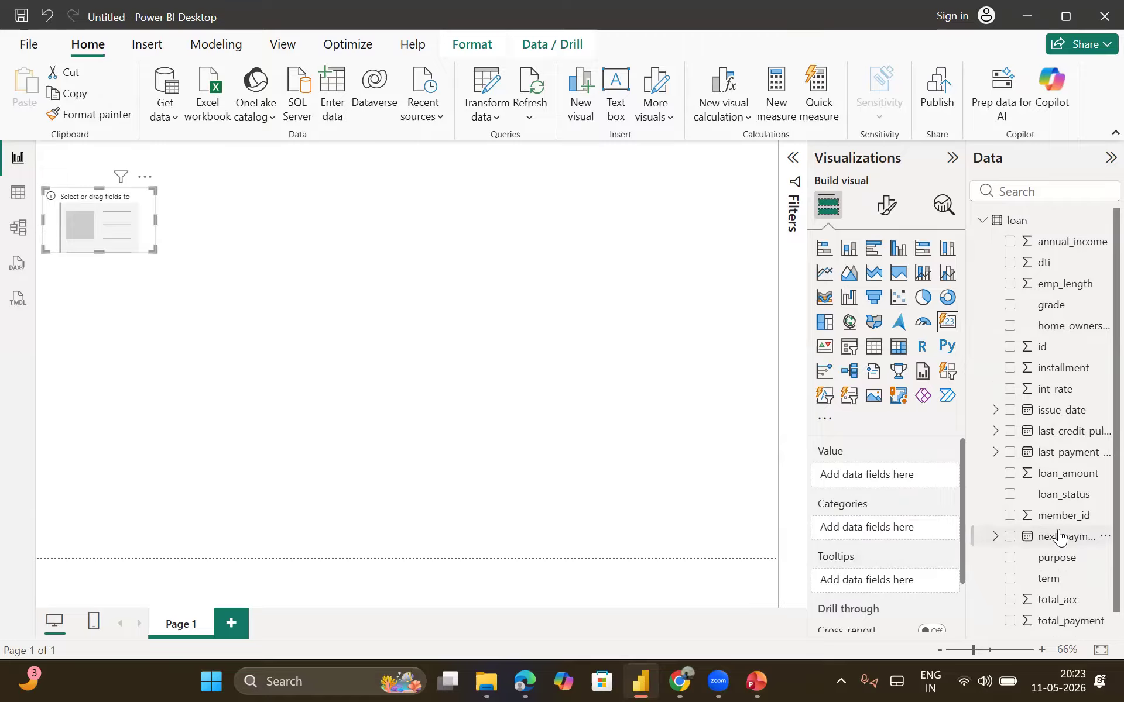
left_click_drag(1062, 243, 885, 475)
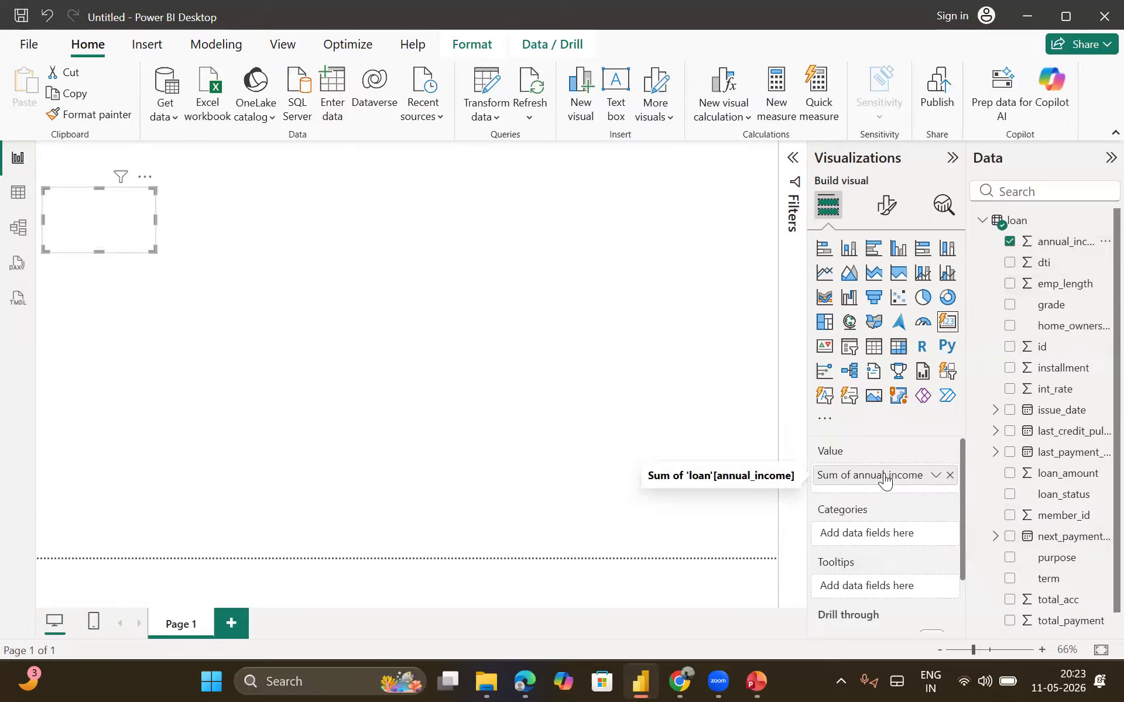
left_click(934, 476)
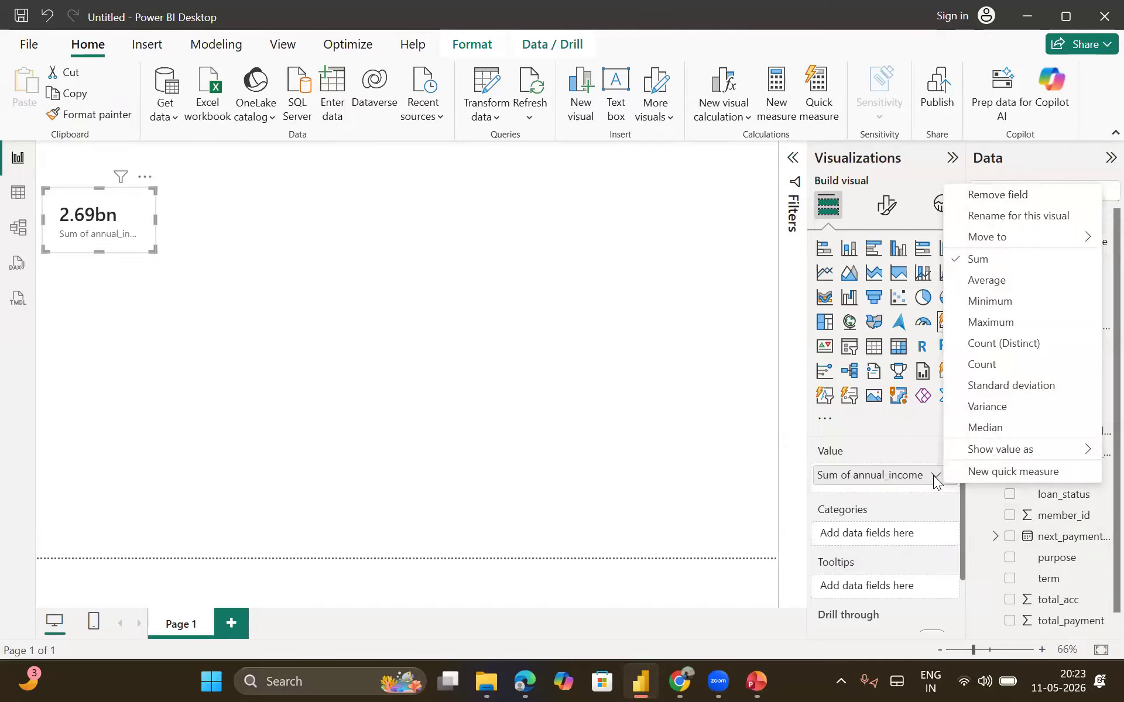
left_click(989, 280)
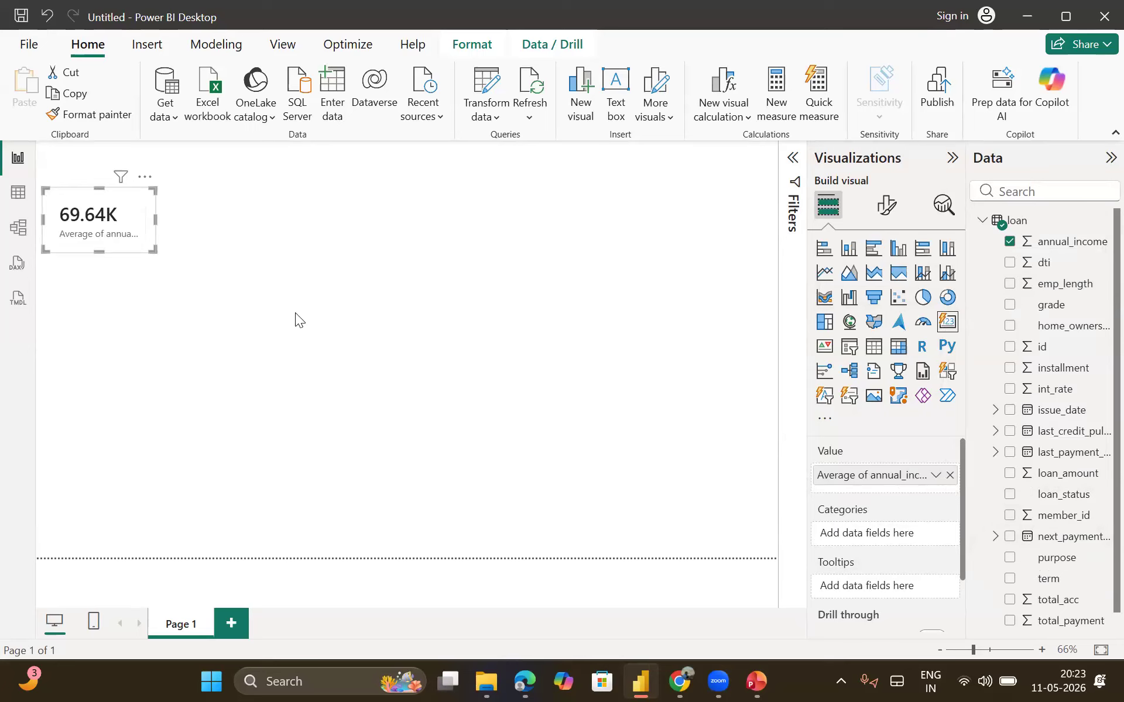
- Duplicate the average annual income card three times and arrange the four cards in one row
key("ctrl+c")
key("ctrl+v")
left_click_drag(144, 226, 482, 202)
key("ctrl+v")
key("ctrl+v")
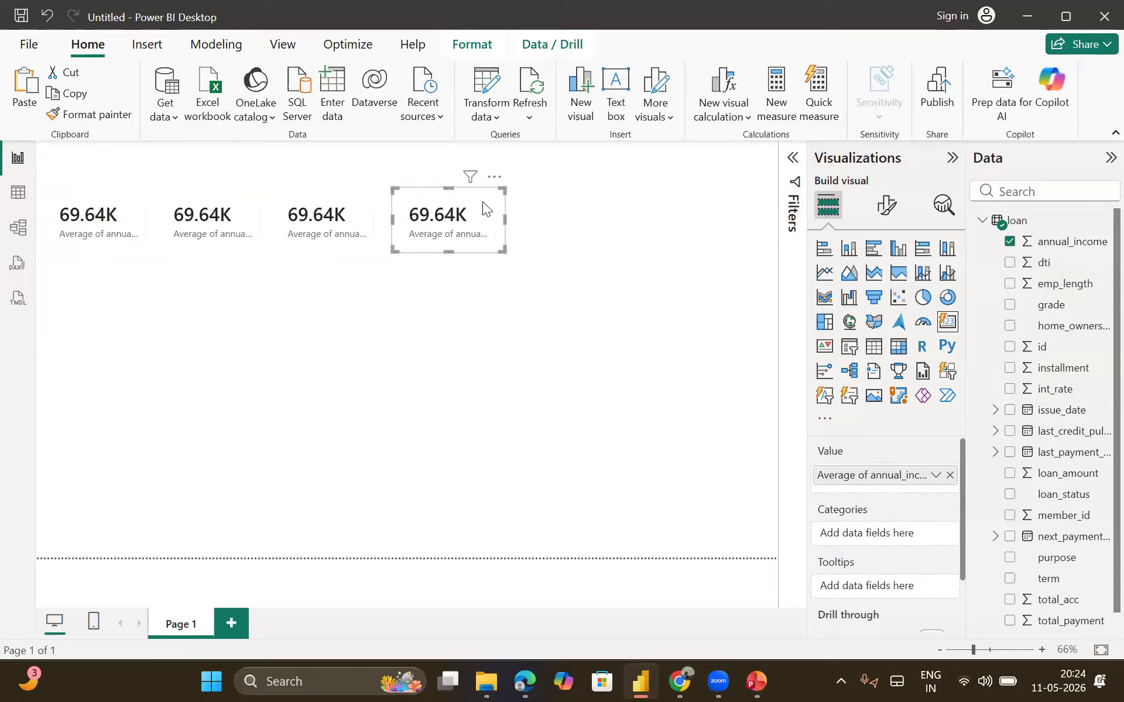
- Replace the second card's value with installment and summarize it by Average
left_click(249, 224)
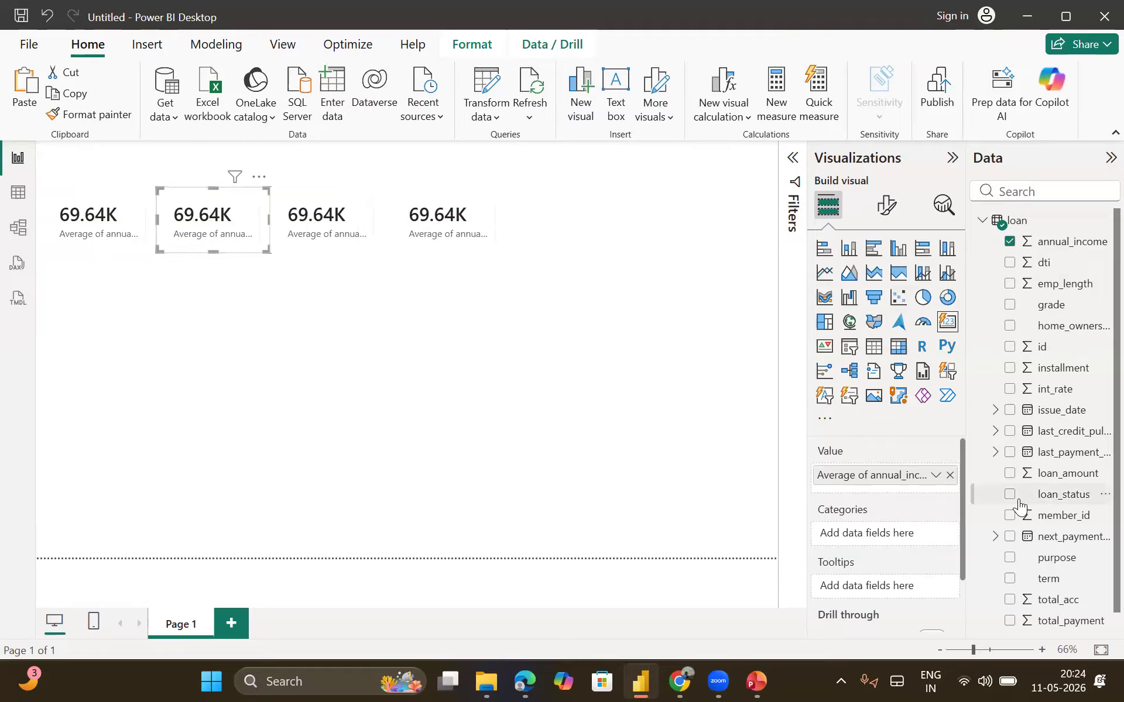
left_click(950, 475)
left_click_drag(1046, 373, 883, 480)
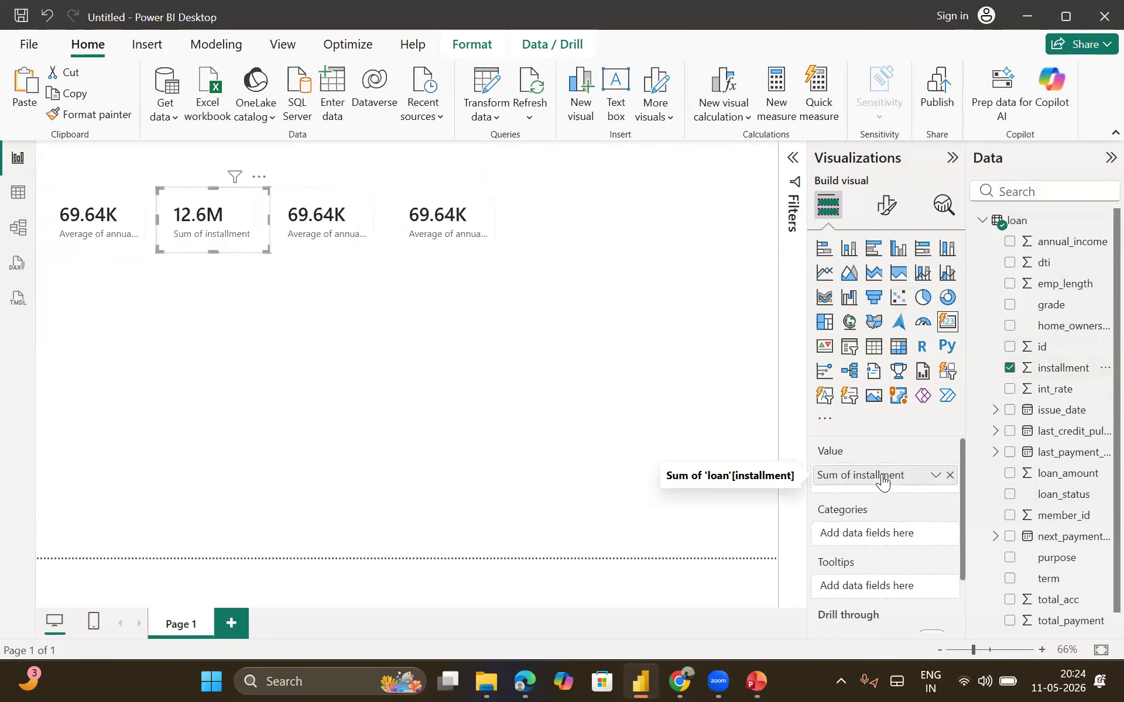
left_click(935, 477)
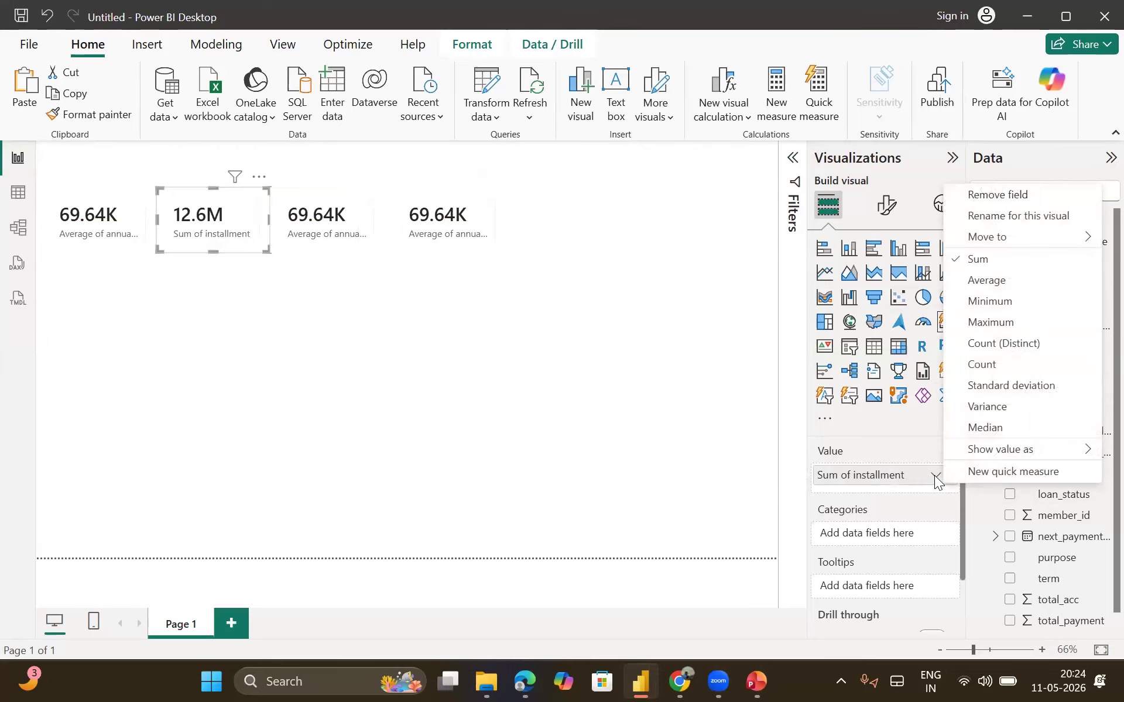
left_click(984, 281)
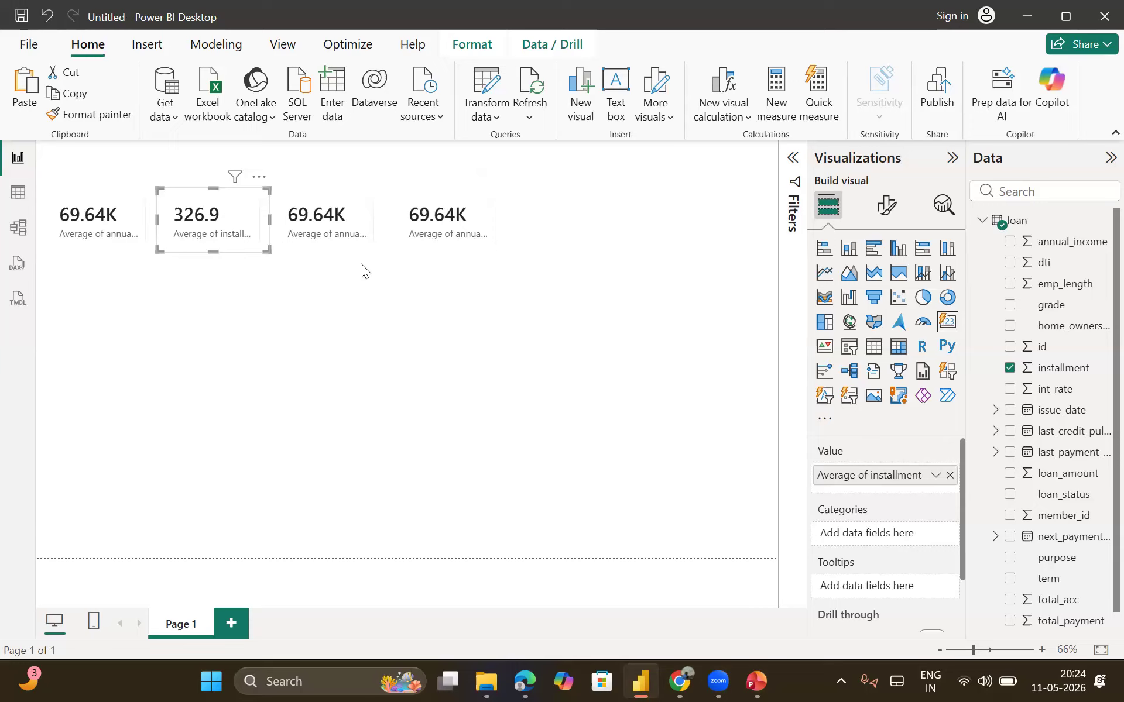
- Replace the third card's value with int_rate and summarize it by Average
left_click(359, 215)
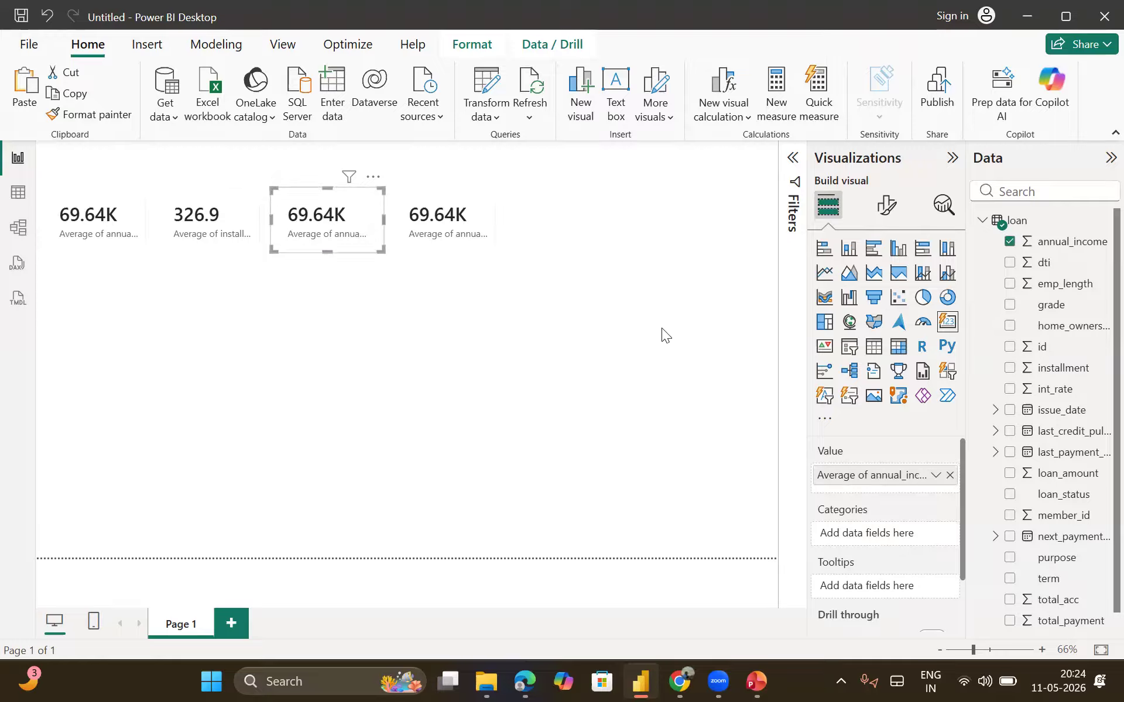
left_click(948, 476)
left_click_drag(1042, 388, 885, 484)
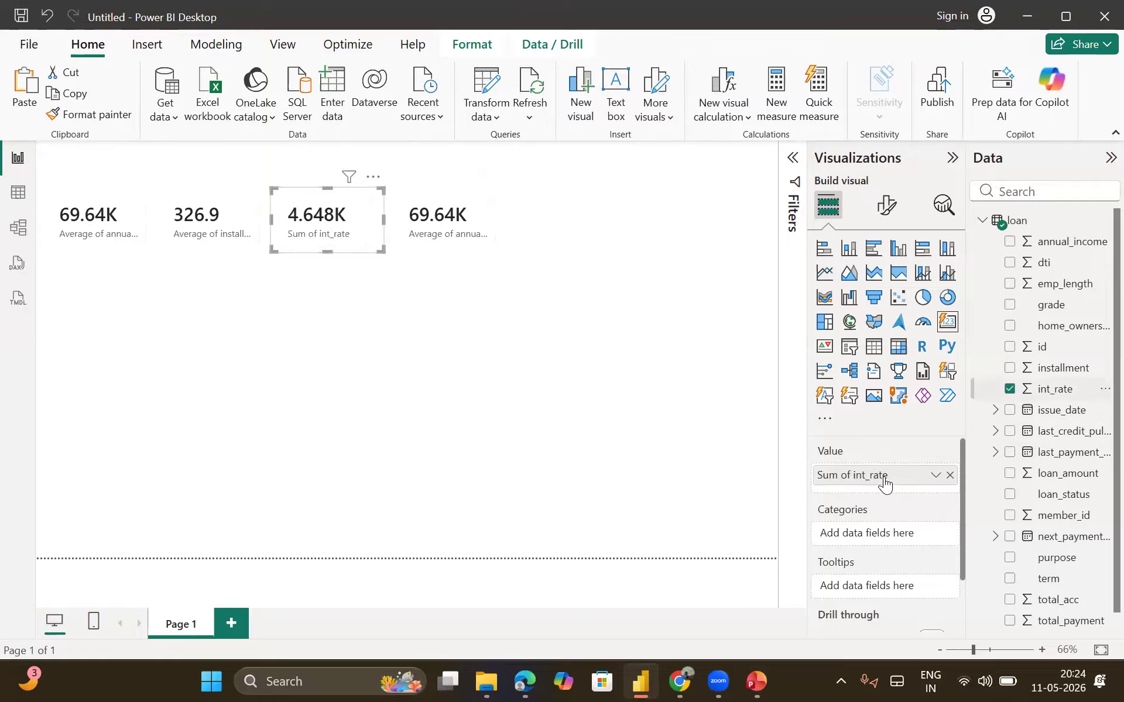
left_click(935, 477)
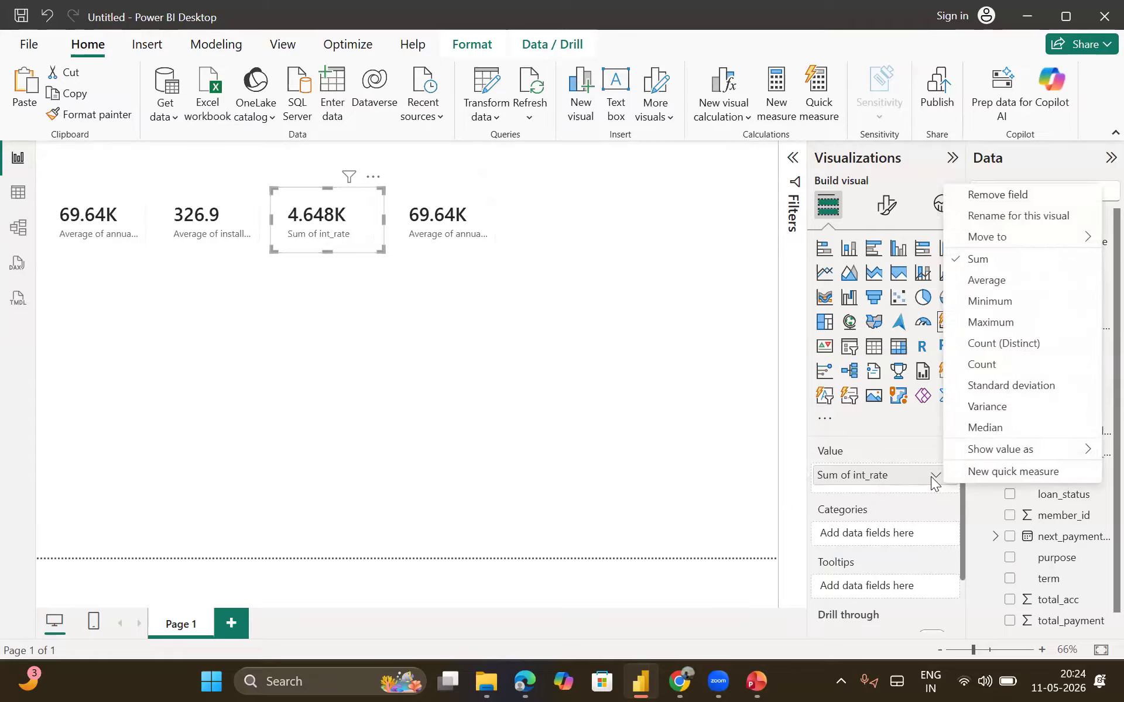
left_click(978, 282)
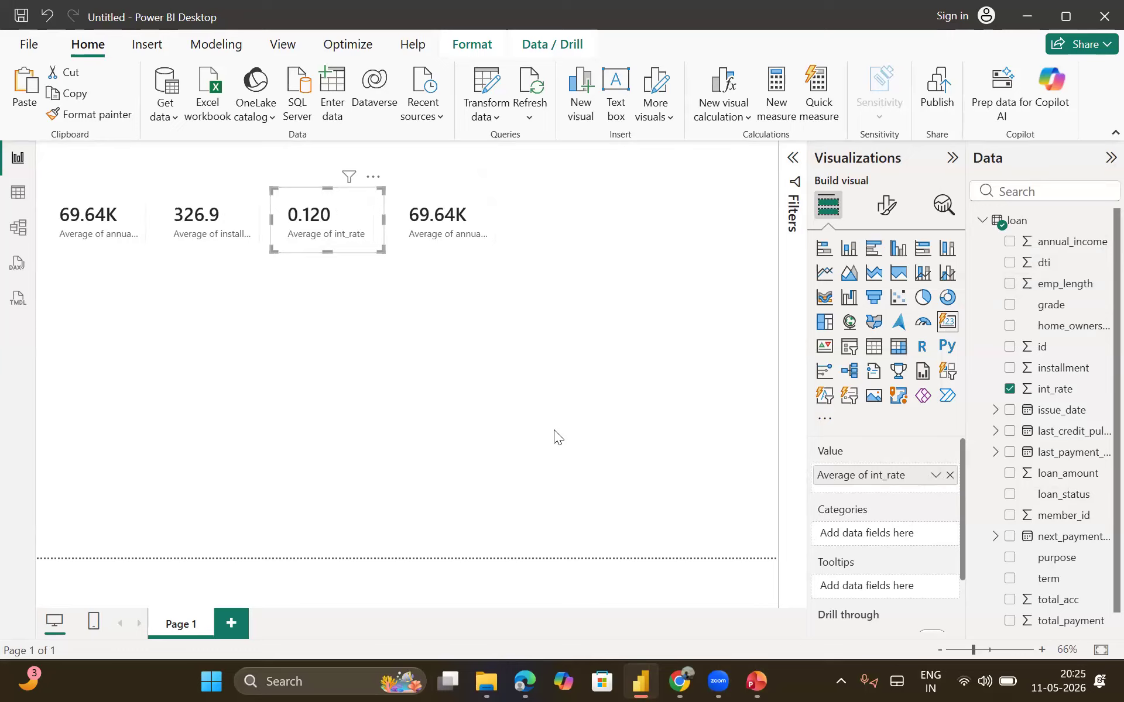
- Replace the fourth card's annual_income value with the sum of loan_amount
left_click(488, 225)
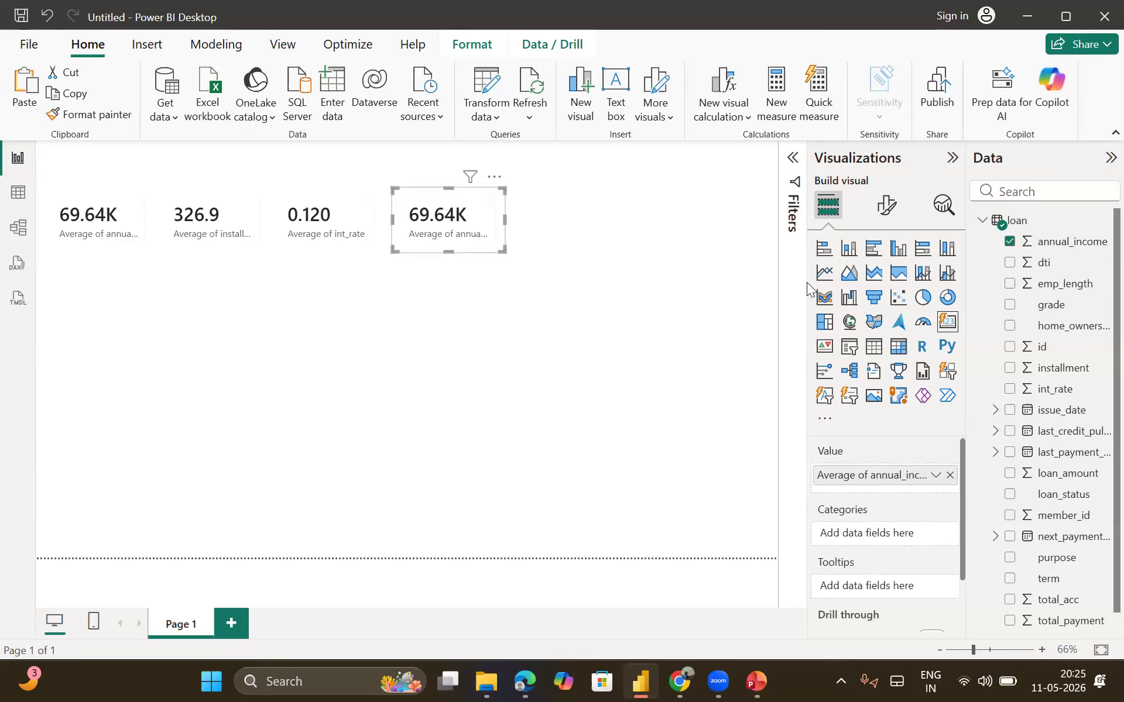
scroll(1070, 540, "down", 2)
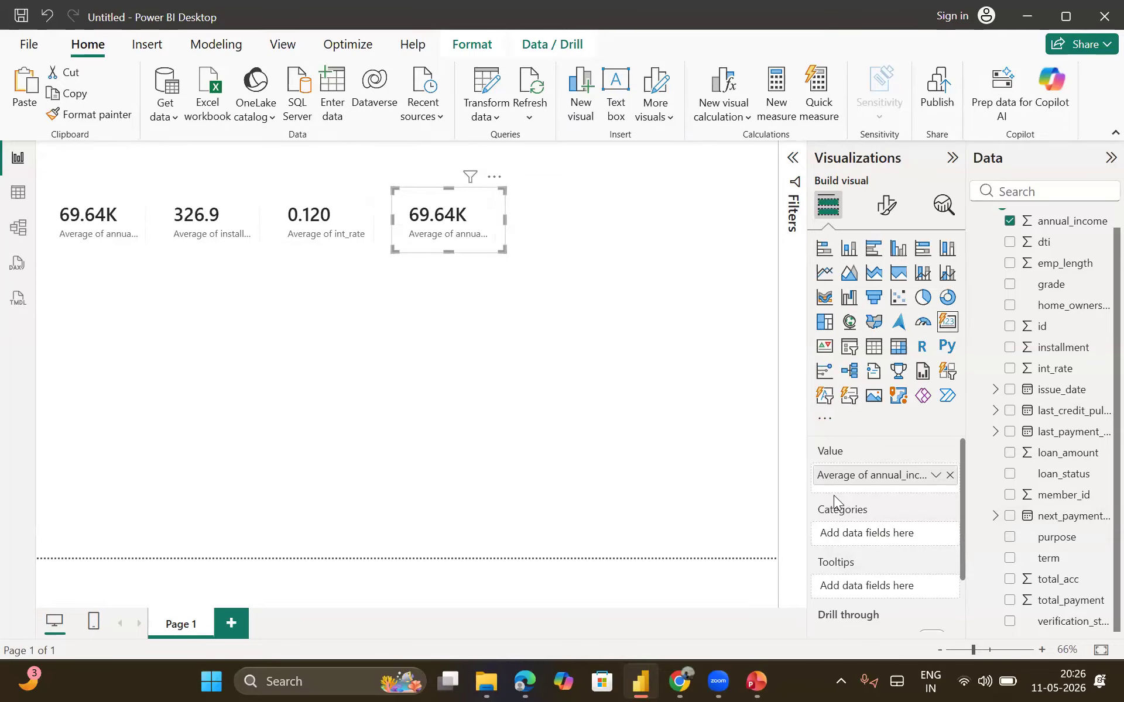
left_click(949, 475)
scroll(1037, 349, "up", 2)
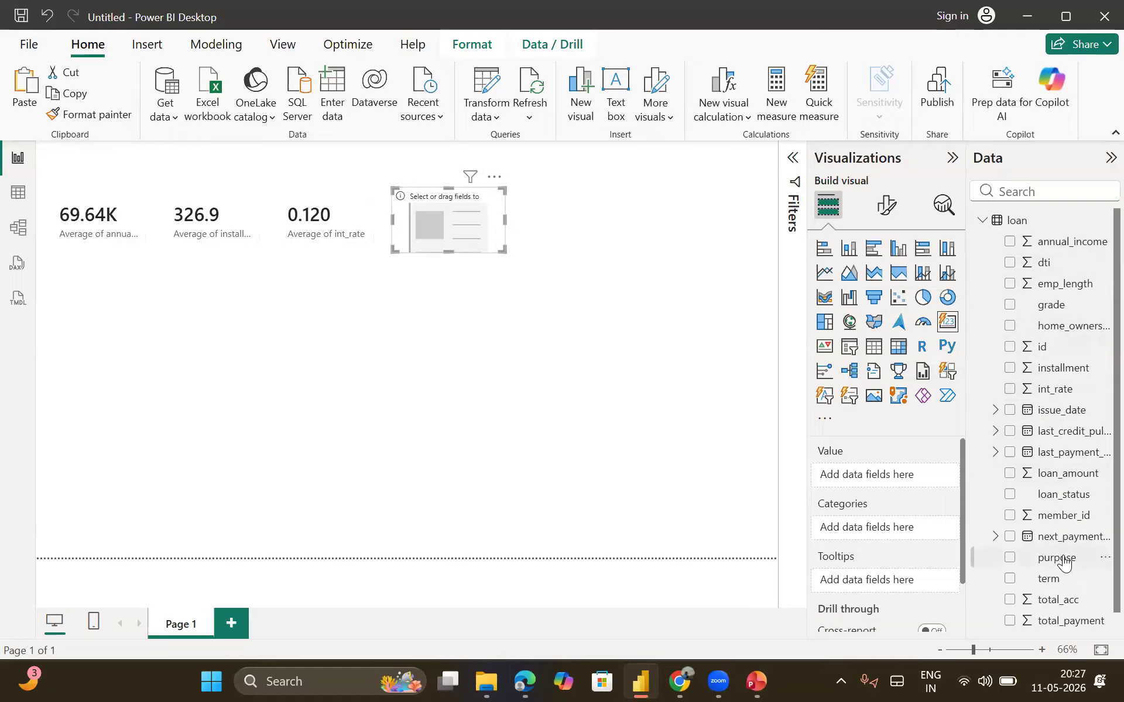
scroll(1065, 563, "down", 1)
left_click_drag(1061, 455, 898, 480)
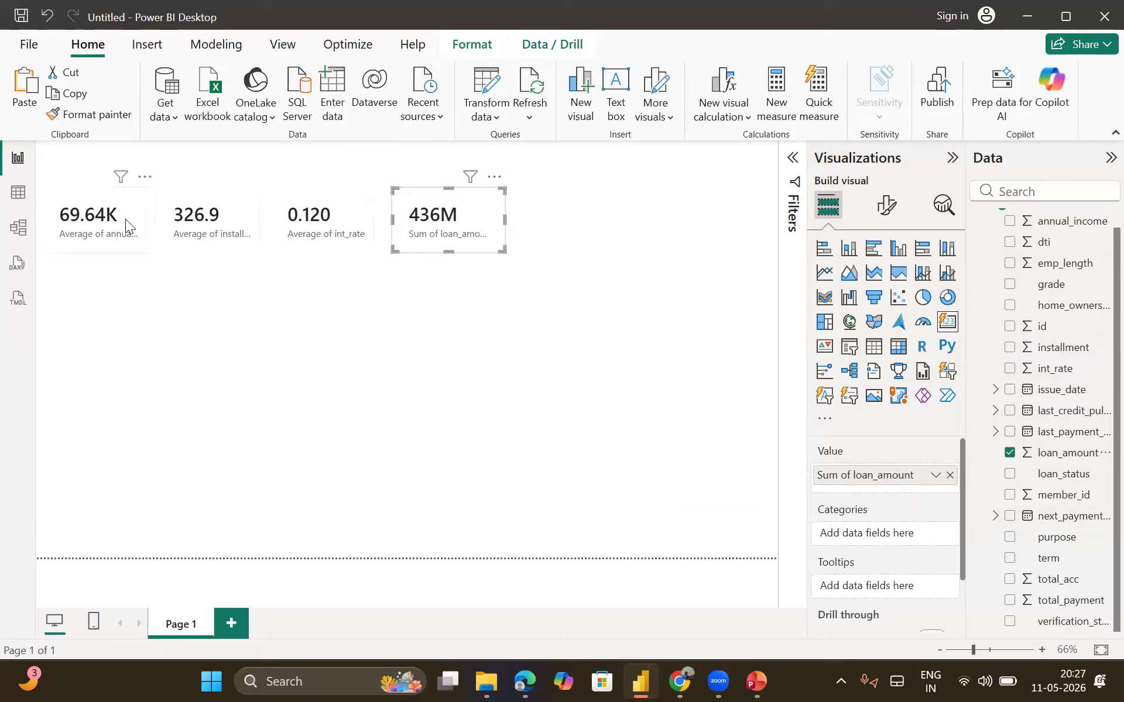
left_click(497, 335)
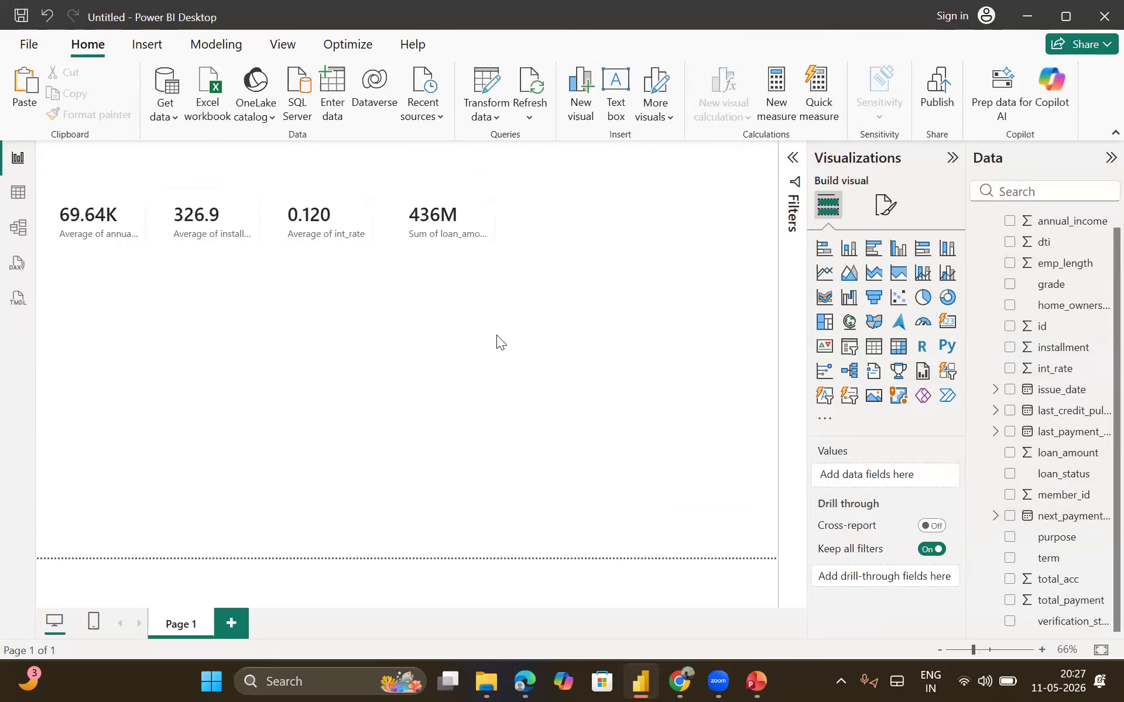
- Duplicate the loan_amount card to the end of the row and replace the copy's value with the sum of total_payment
left_click(433, 232)
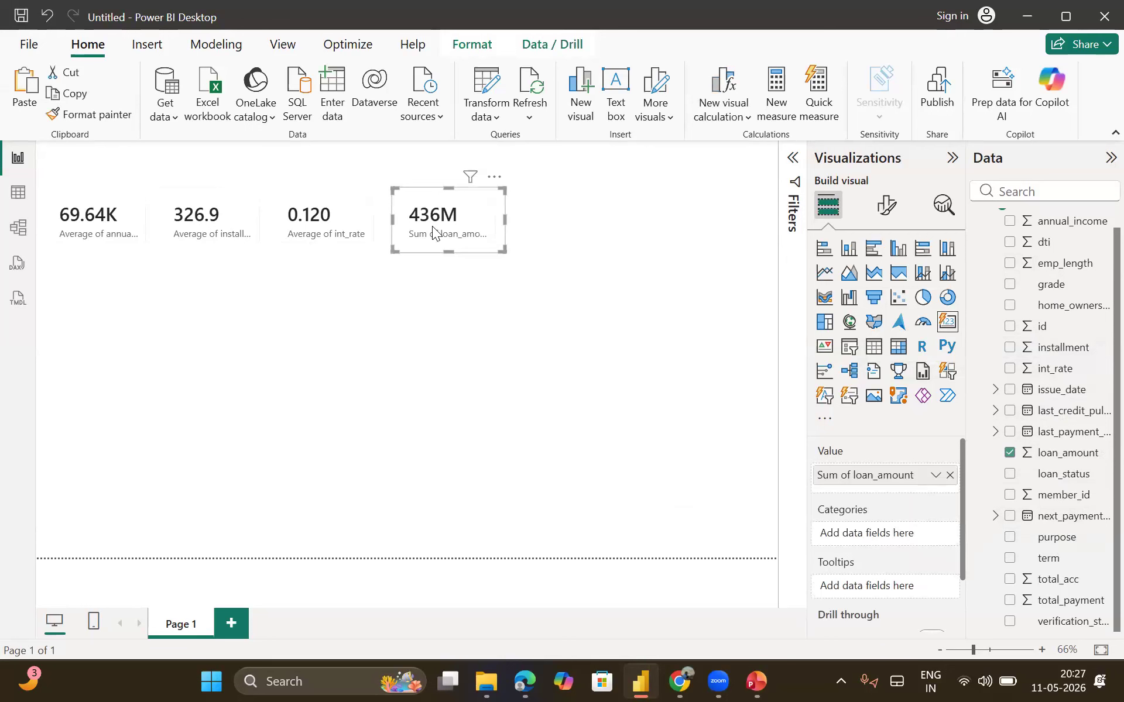
left_click_drag(432, 225, 580, 219)
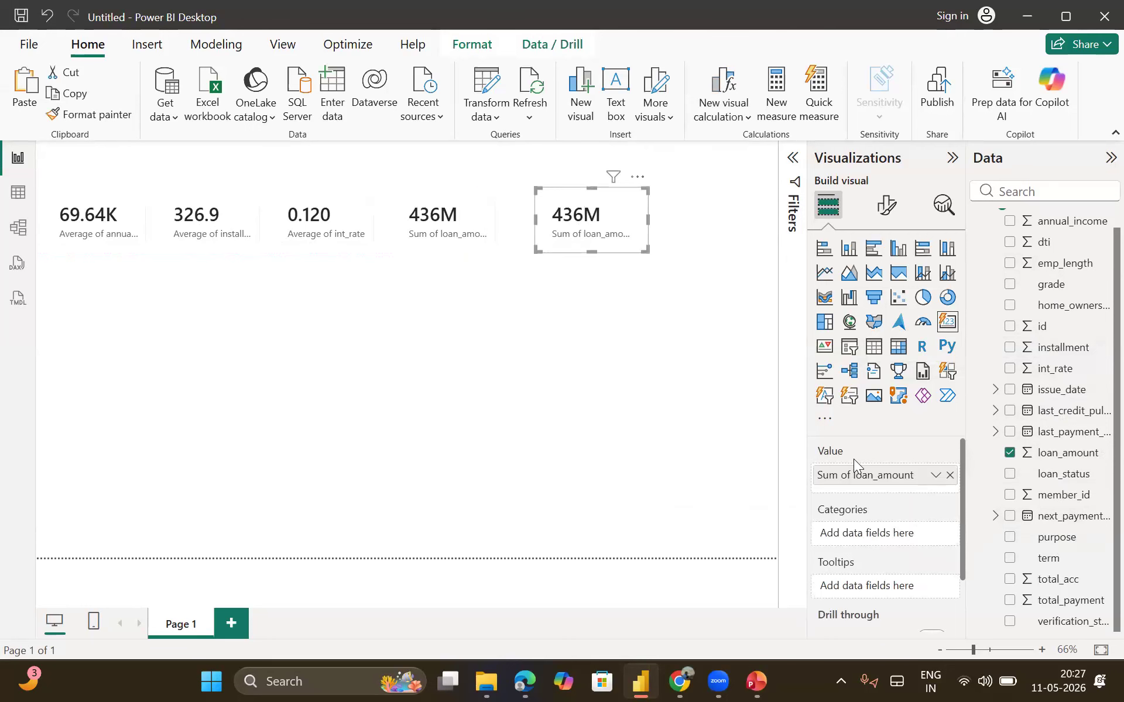
left_click(950, 476)
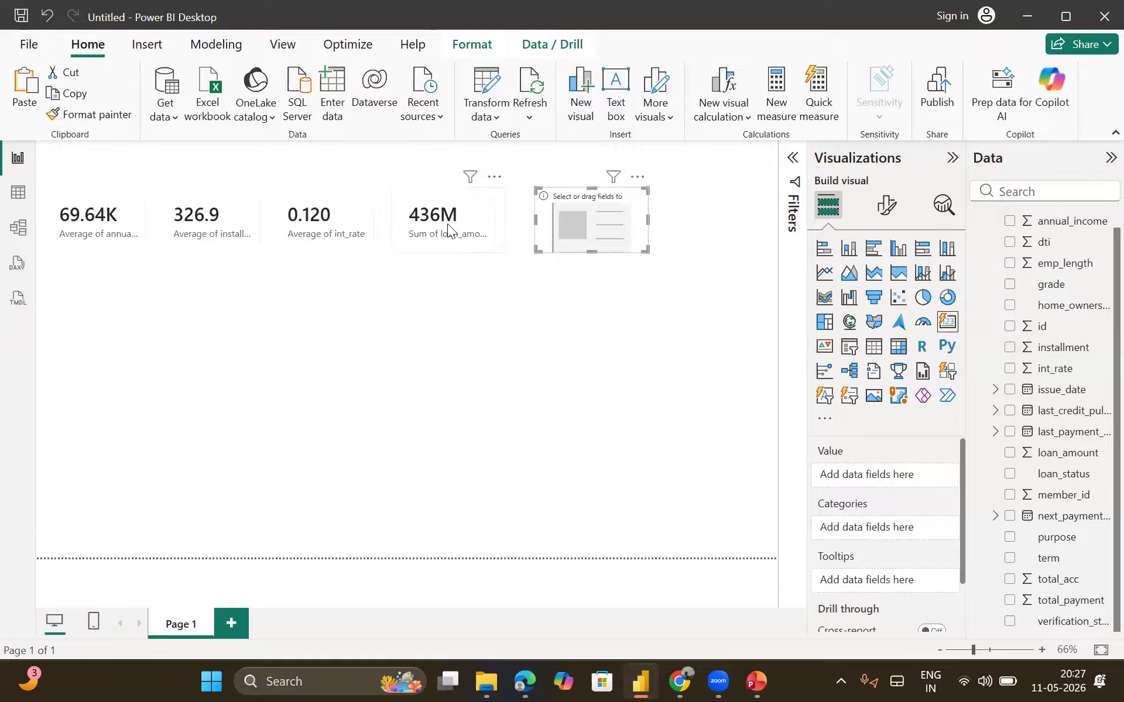
left_click_drag(1032, 604, 870, 477)
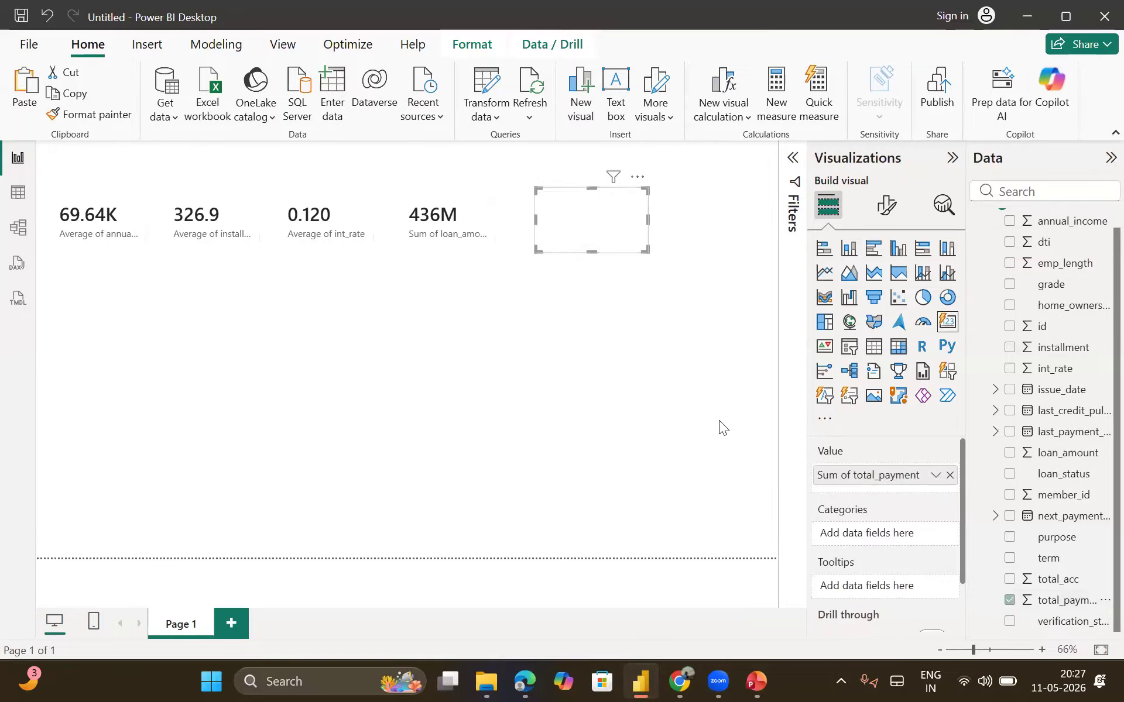
left_click(612, 372)
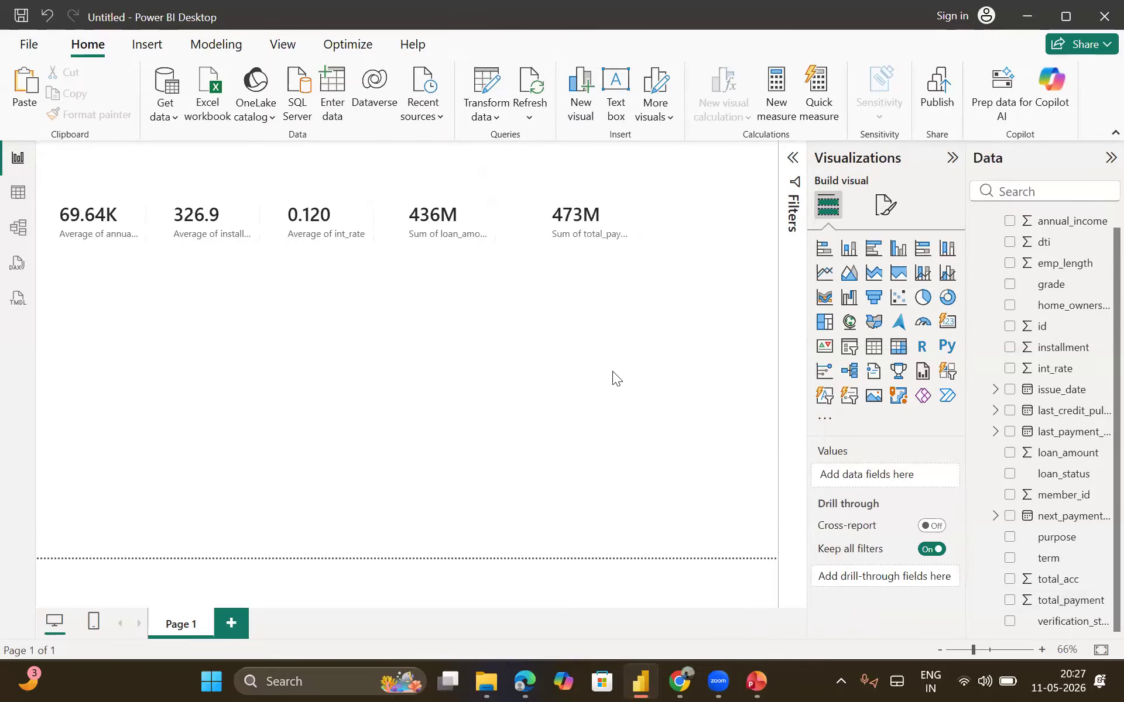